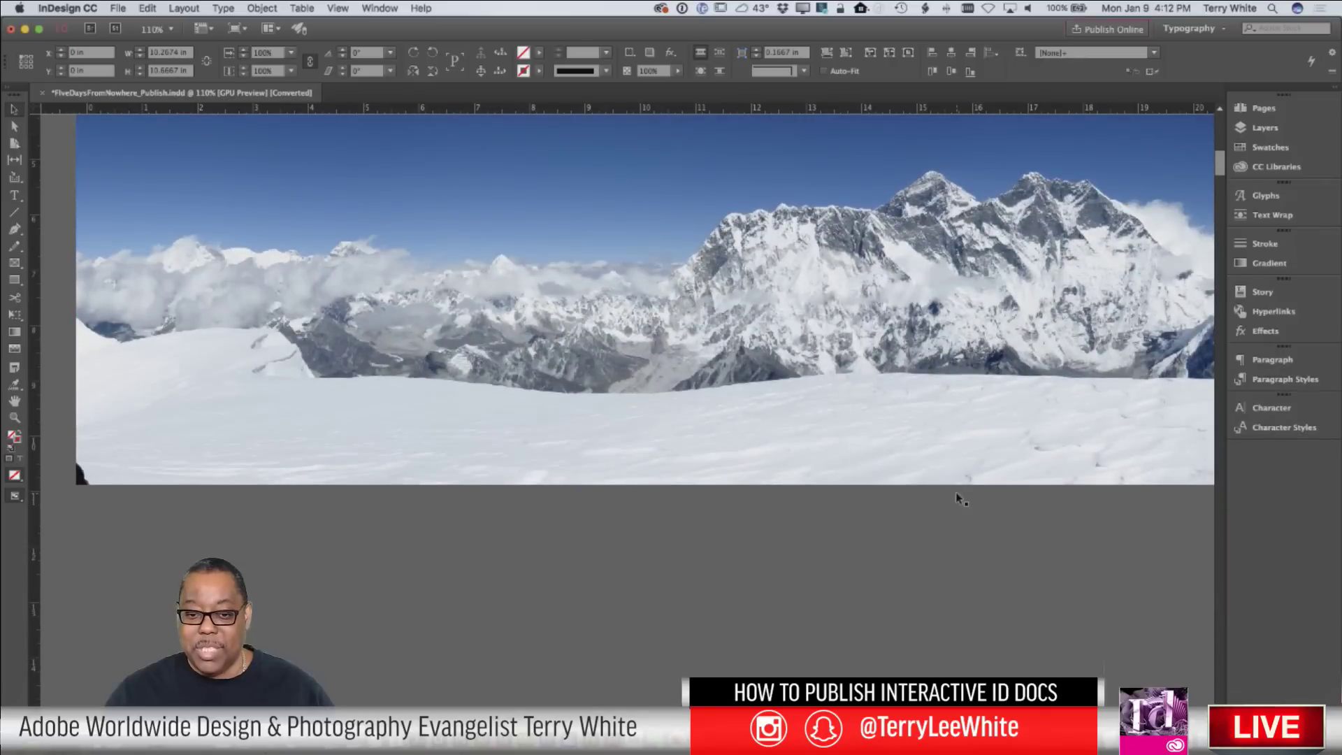
Examine the page with the mountain panorama and the row of chapter captions in the sky.
{"action": "scroll", "coordinate": [957, 498], "scroll_direction": "up", "scroll_amount": 5}
{"action": "scroll", "coordinate": [957, 497], "scroll_direction": "up", "scroll_amount": 8}
{"action": "scroll", "coordinate": [957, 497], "scroll_direction": "down", "scroll_amount": 9}
{"action": "scroll", "coordinate": [957, 497], "scroll_direction": "up", "scroll_amount": 5}
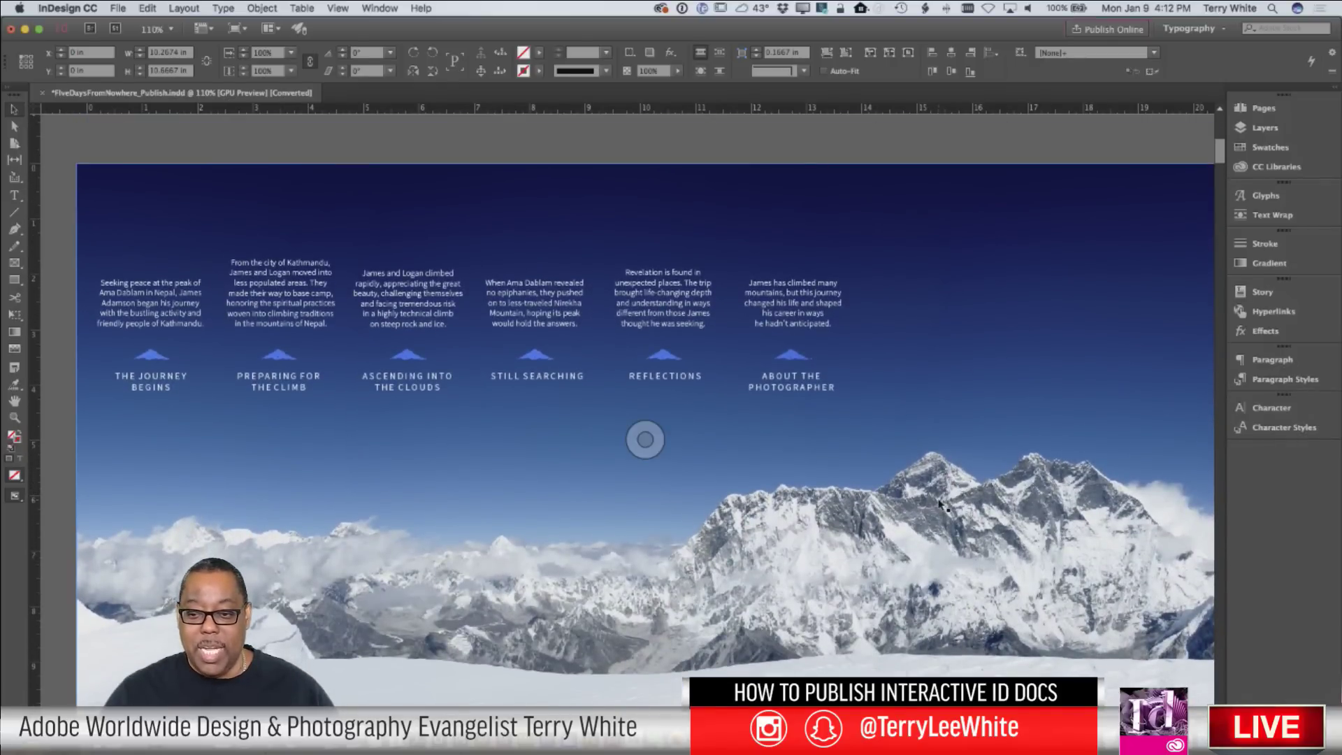
{"action": "scroll", "coordinate": [957, 497], "scroll_direction": "right", "scroll_amount": 8}
{"action": "scroll", "coordinate": [938, 498], "scroll_direction": "left", "scroll_amount": 5}
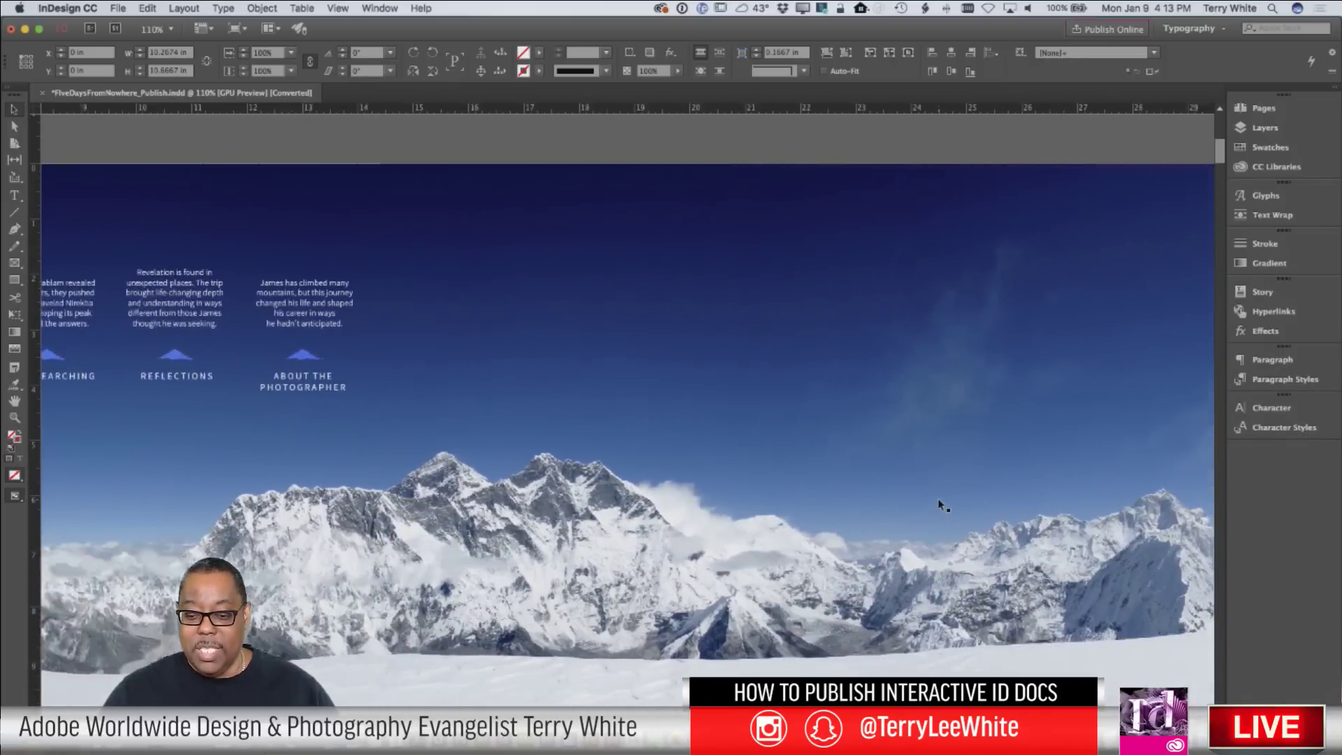
{"action": "scroll", "coordinate": [909, 504], "scroll_direction": "down", "scroll_amount": 5}
Select the mountain panorama image and examine its full width and the motion path running beyond the page edge.
{"action": "left_click", "coordinate": [861, 517]}
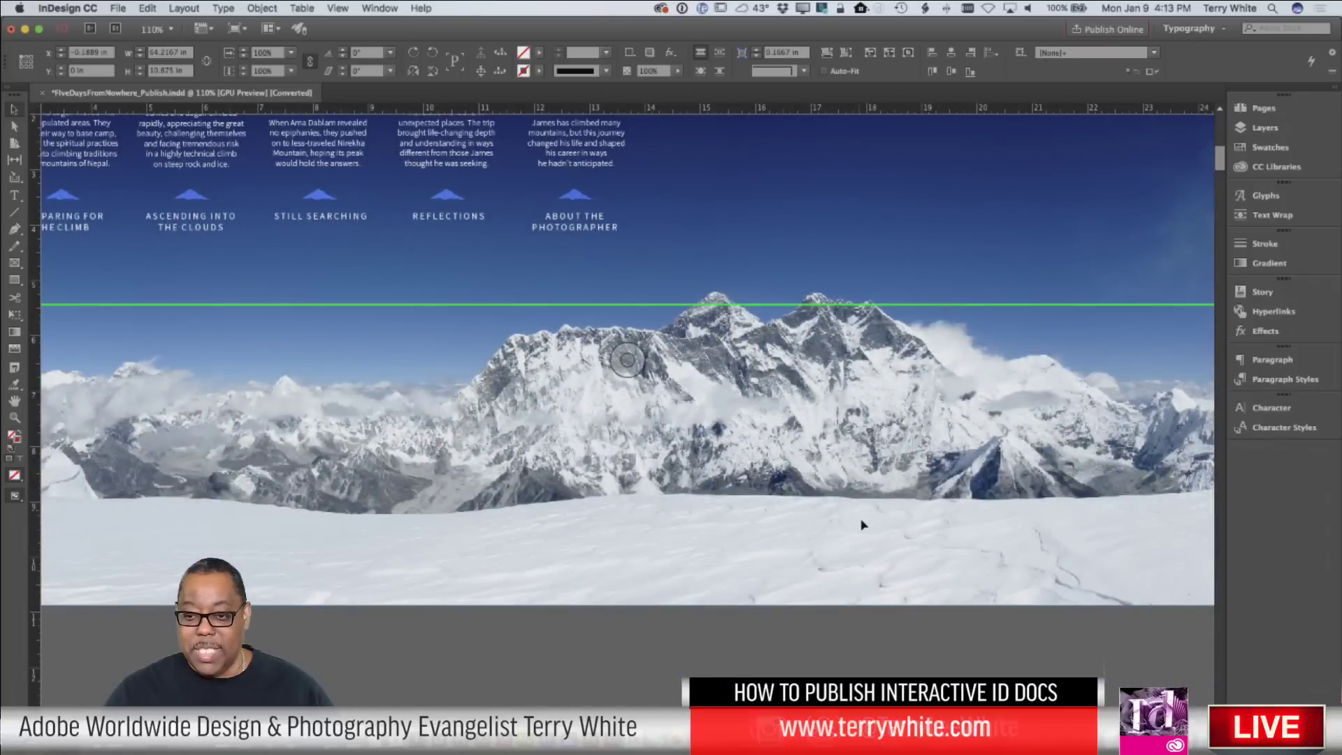
{"action": "scroll", "coordinate": [893, 524], "scroll_direction": "right", "scroll_amount": 2}
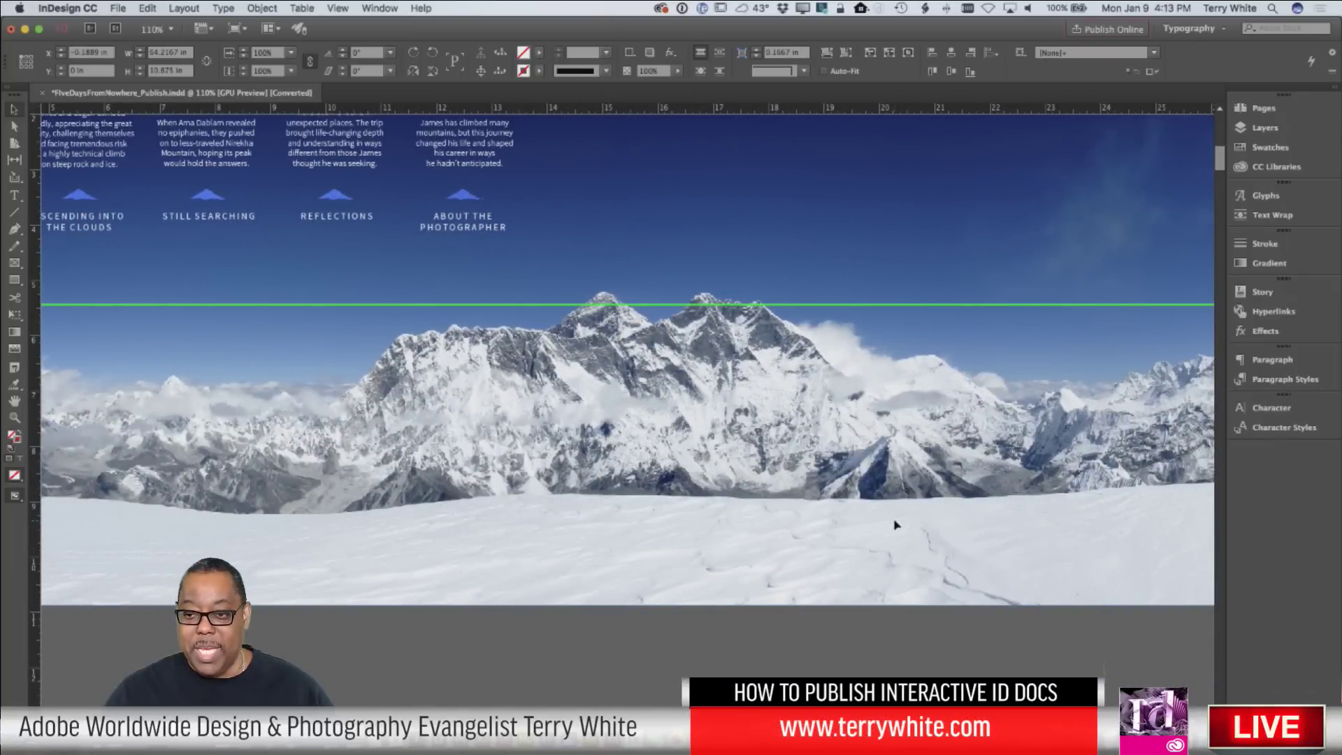
{"action": "scroll", "coordinate": [896, 524], "scroll_direction": "right", "scroll_amount": 18}
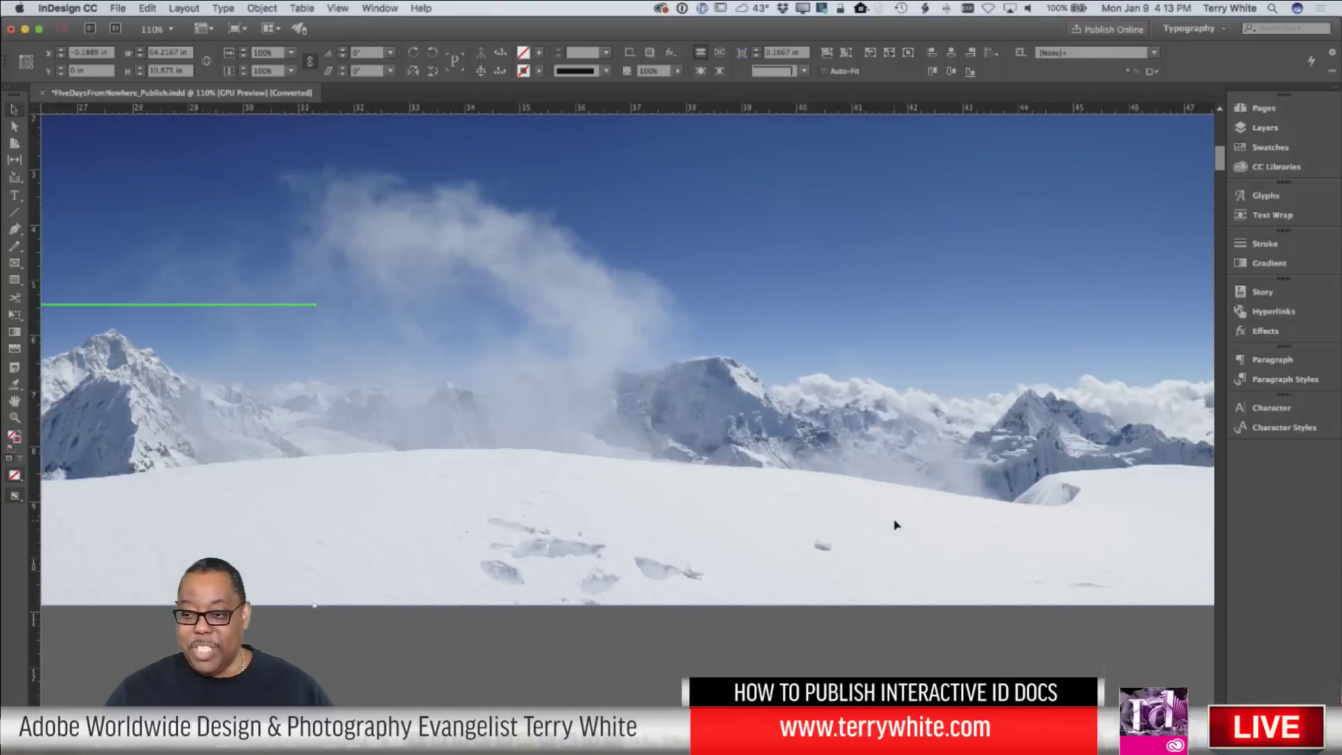
{"action": "scroll", "coordinate": [897, 525], "scroll_direction": "right", "scroll_amount": 7}
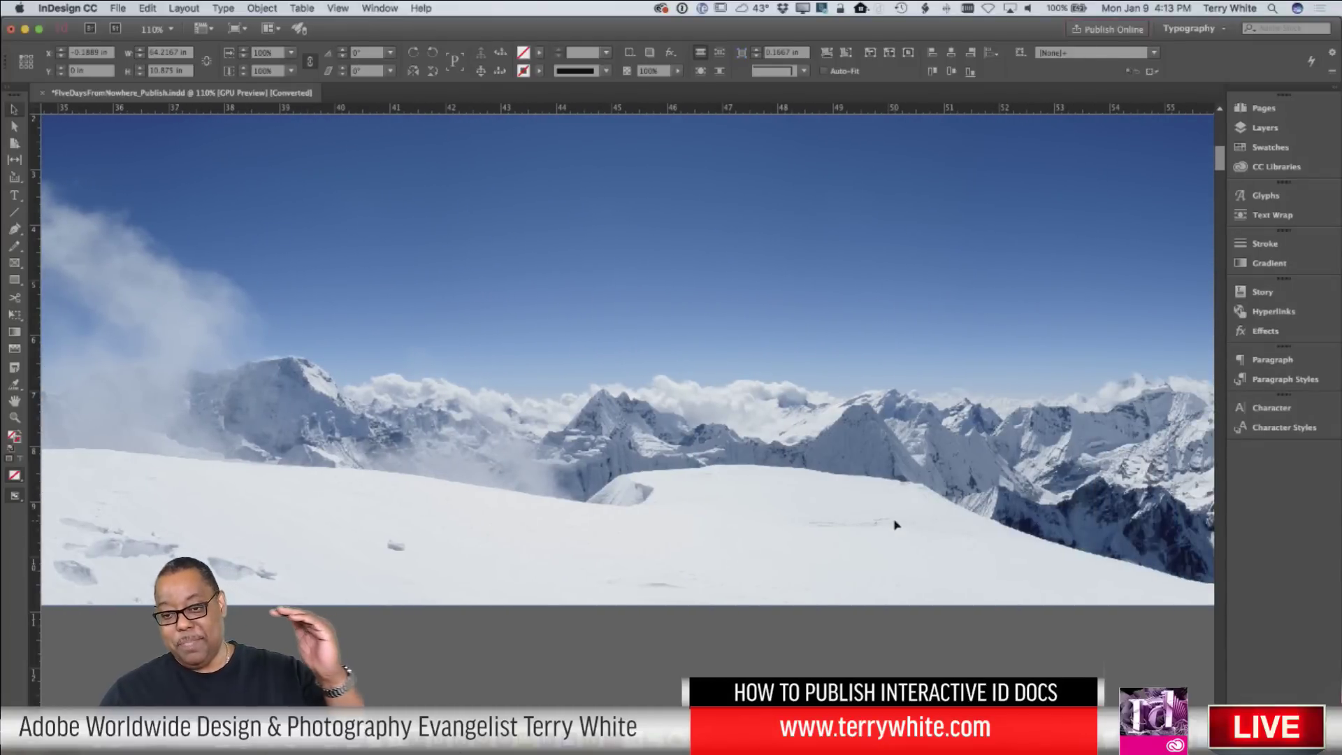
{"action": "scroll", "coordinate": [897, 524], "scroll_direction": "left", "scroll_amount": 20}
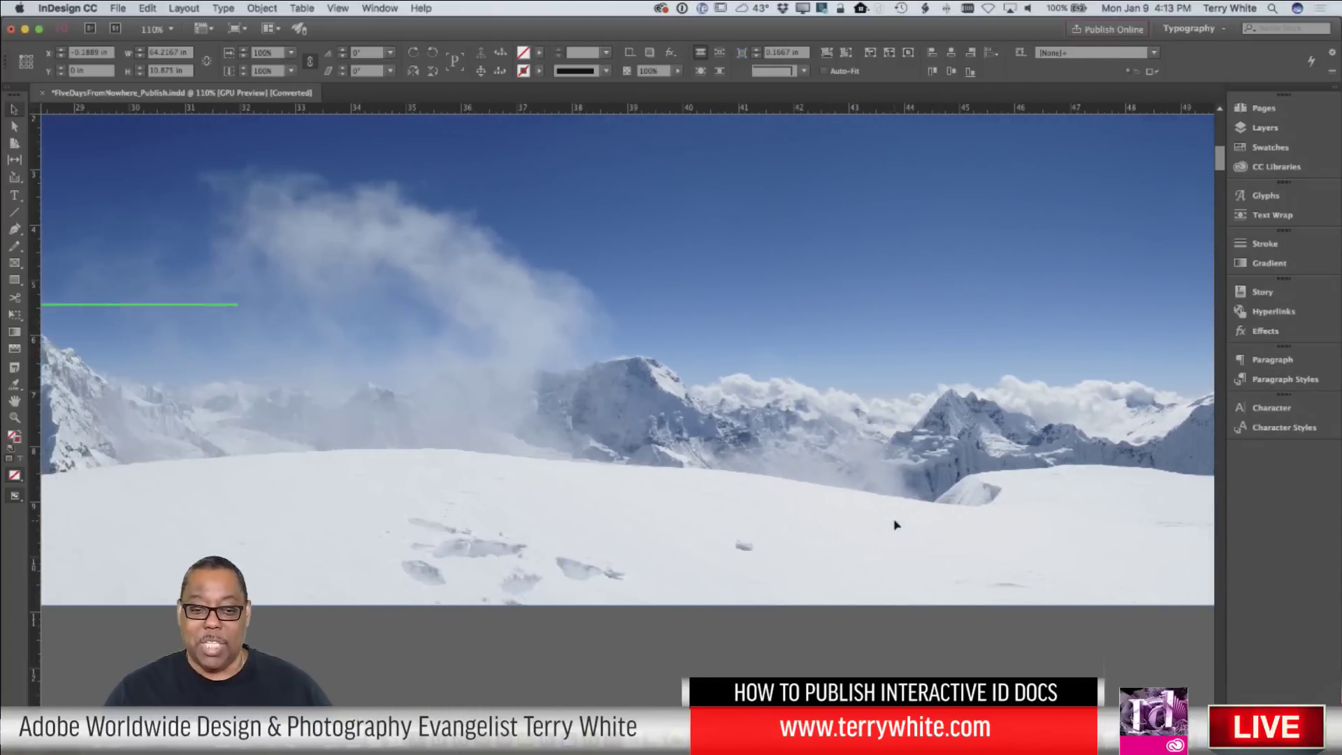
{"action": "scroll", "coordinate": [897, 525], "scroll_direction": "left", "scroll_amount": 8}
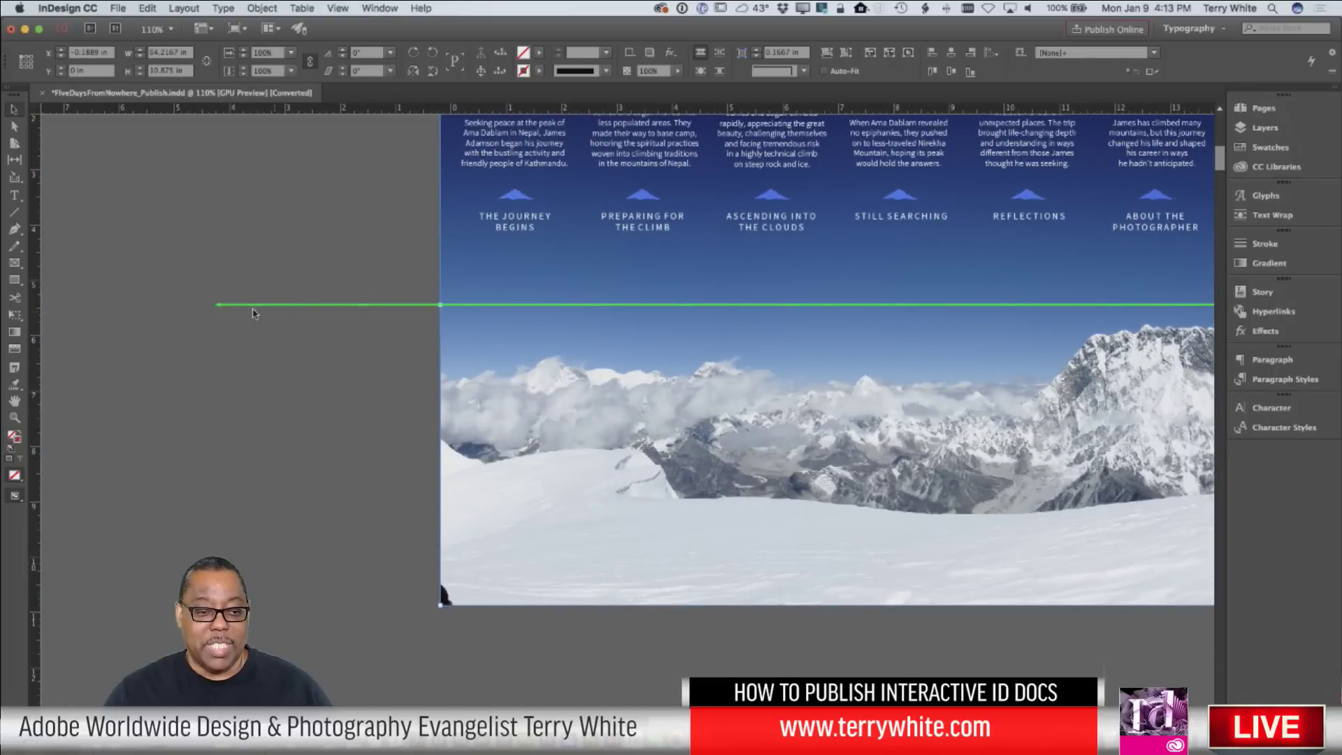
{"action": "left_click", "coordinate": [827, 360]}
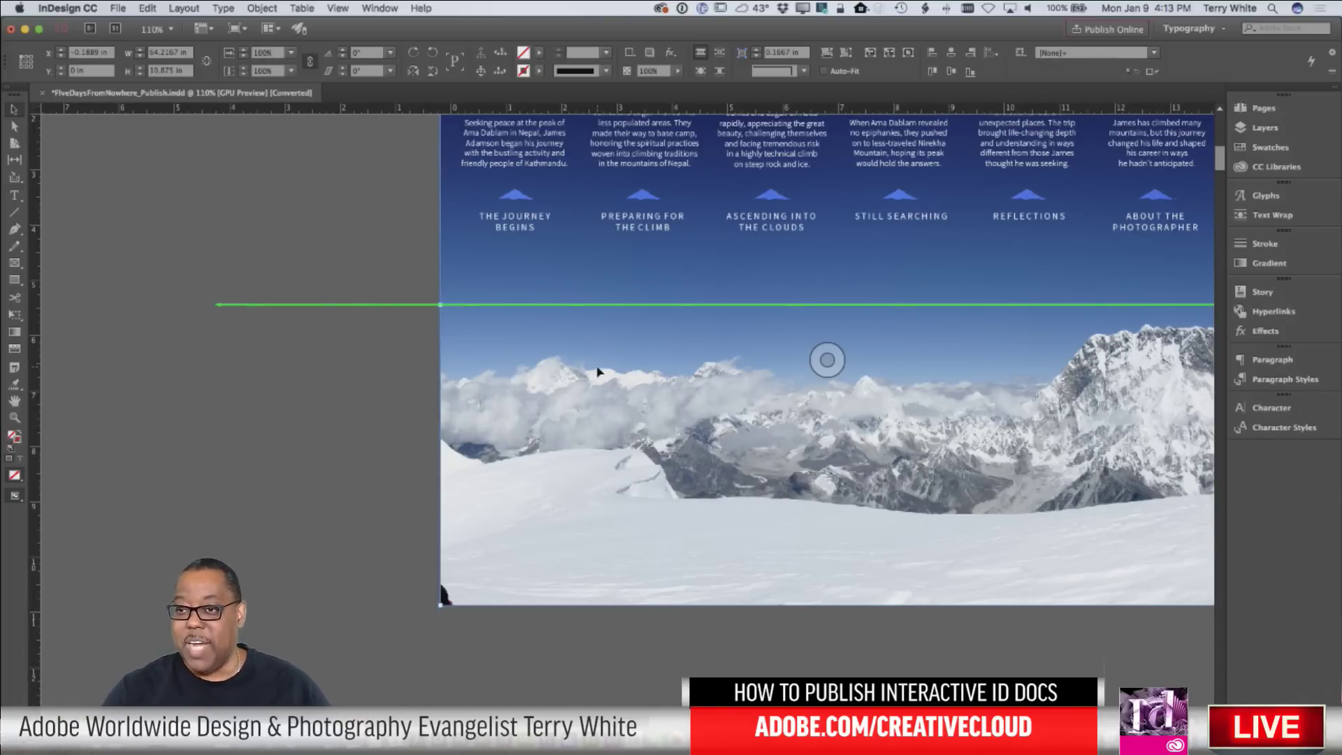
{"action": "scroll", "coordinate": [603, 367], "scroll_direction": "right", "scroll_amount": 10}
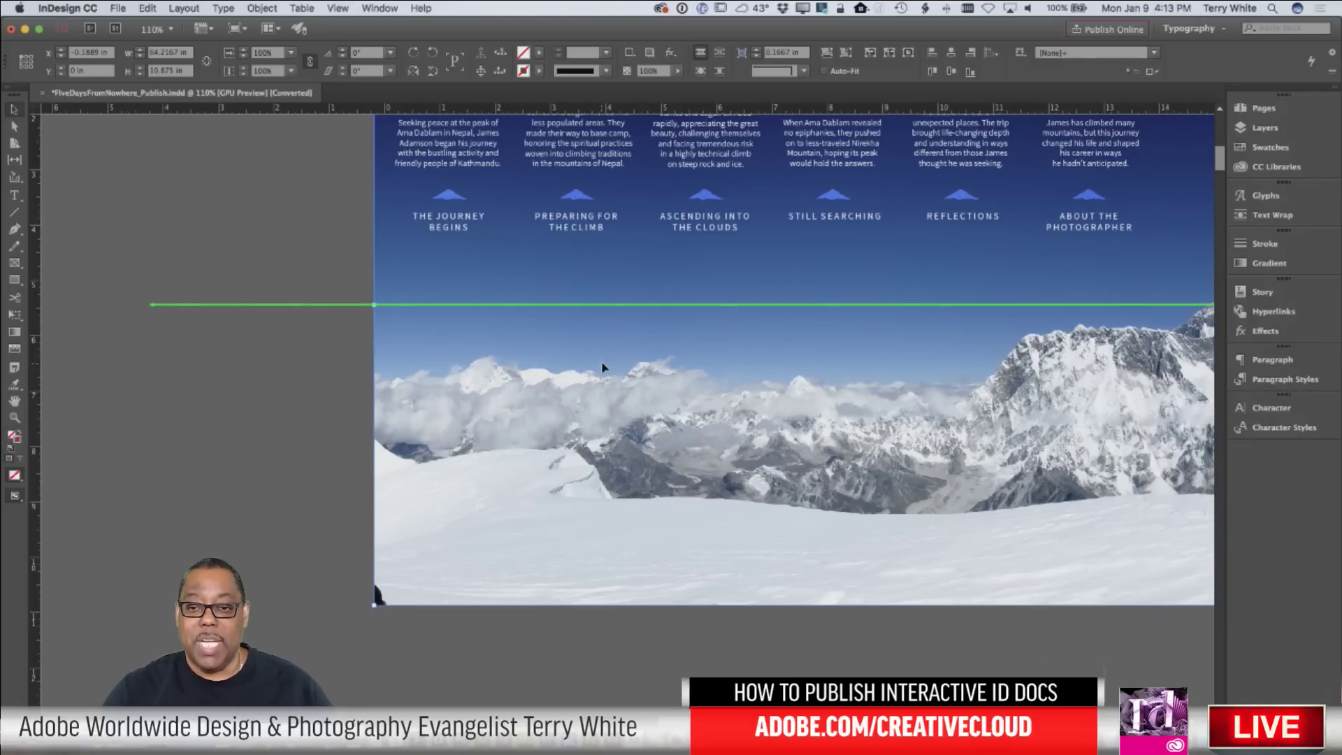
{"action": "scroll", "coordinate": [603, 367], "scroll_direction": "left", "scroll_amount": 3}
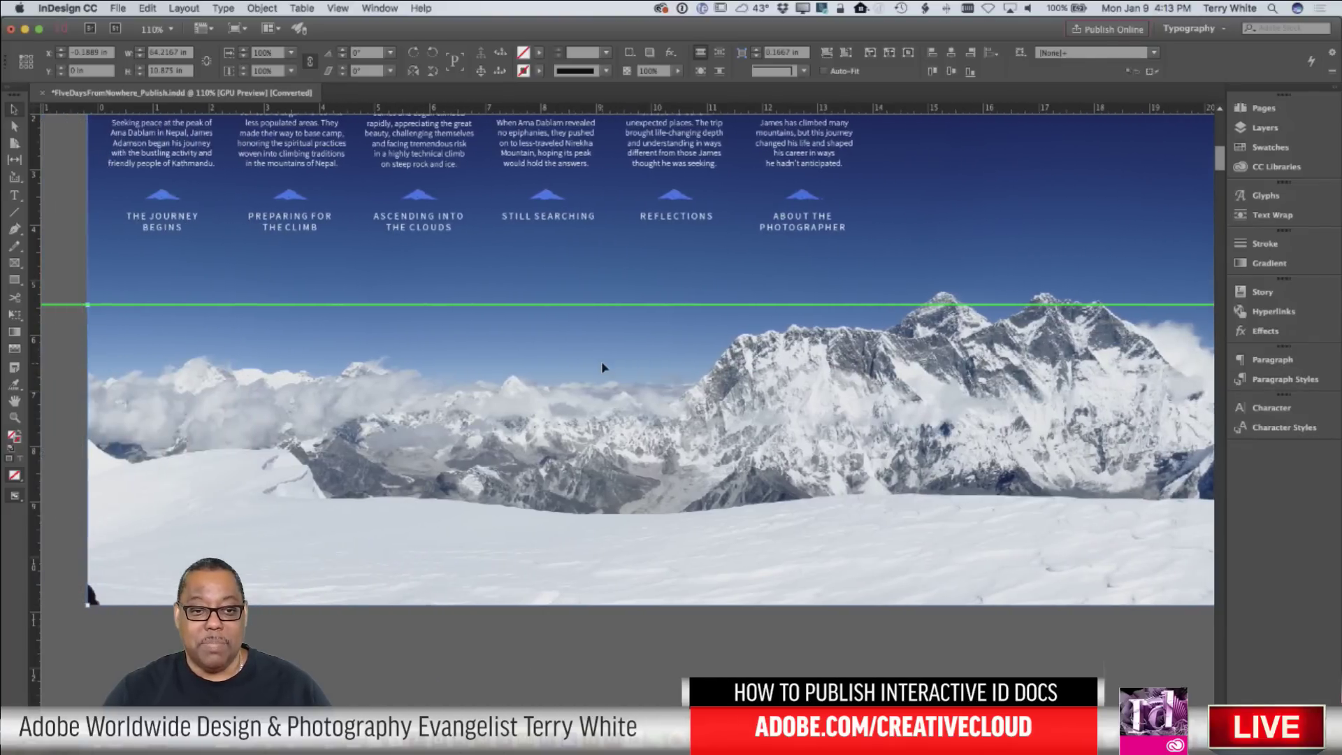
{"action": "scroll", "coordinate": [602, 367], "scroll_direction": "up", "scroll_amount": 3}
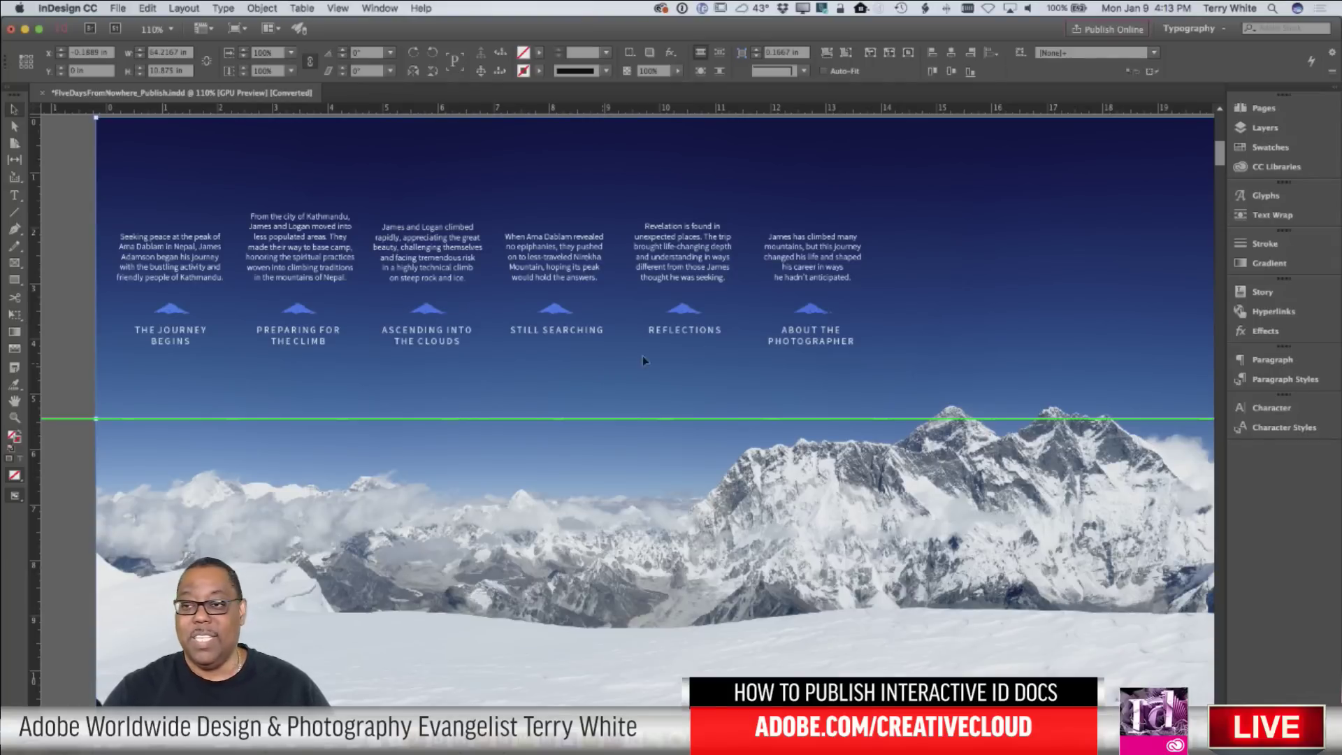
Switch the workspace to Digital Publishing and collapse the expanded CC Libraries and Links panels.
{"action": "left_click", "coordinate": [1188, 32]}
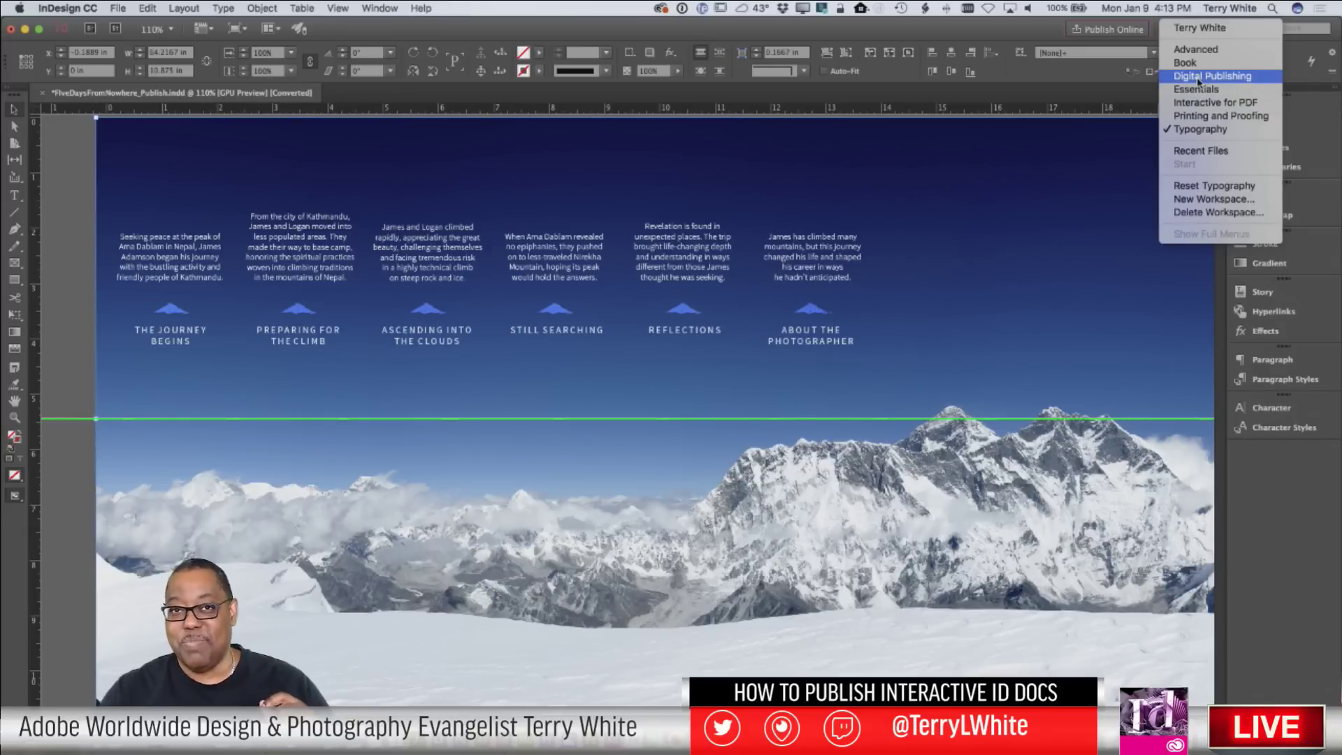
{"action": "key", "text": "Escape"}
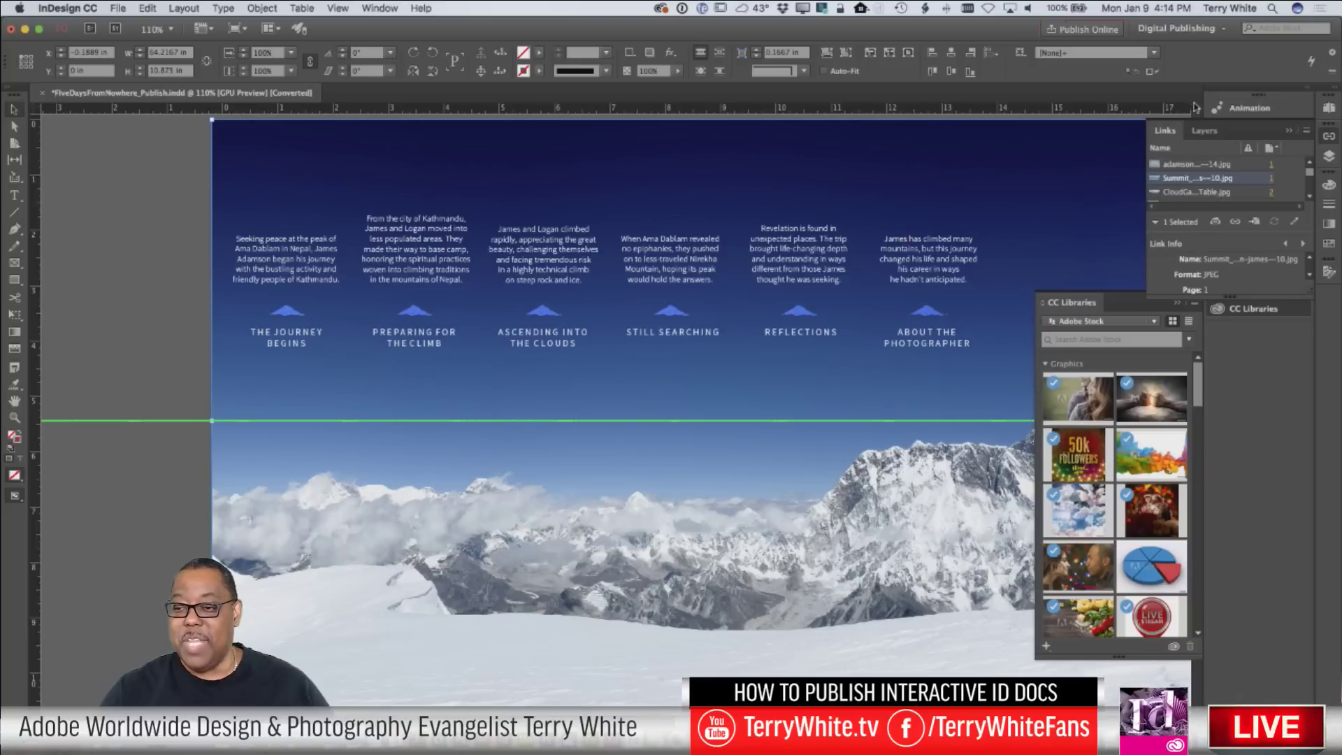
{"action": "left_click", "coordinate": [1176, 305]}
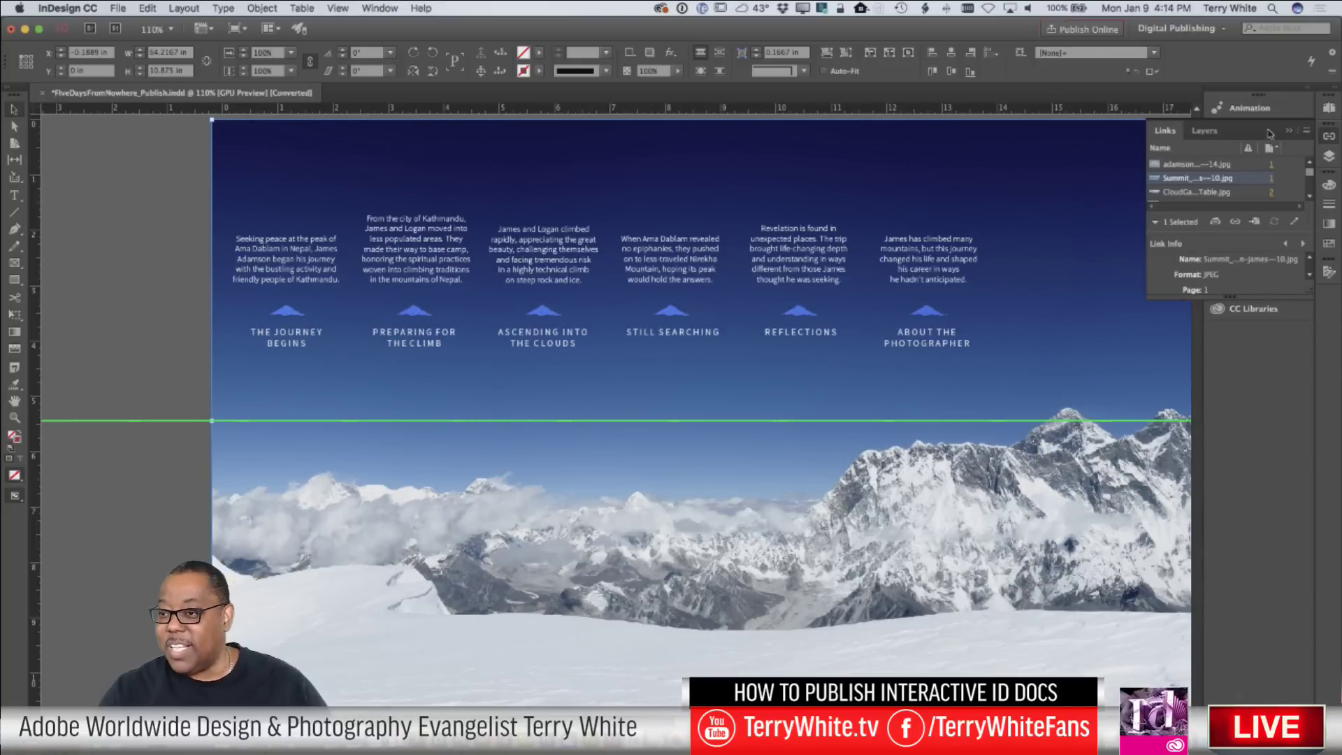
{"action": "left_click", "coordinate": [1290, 131]}
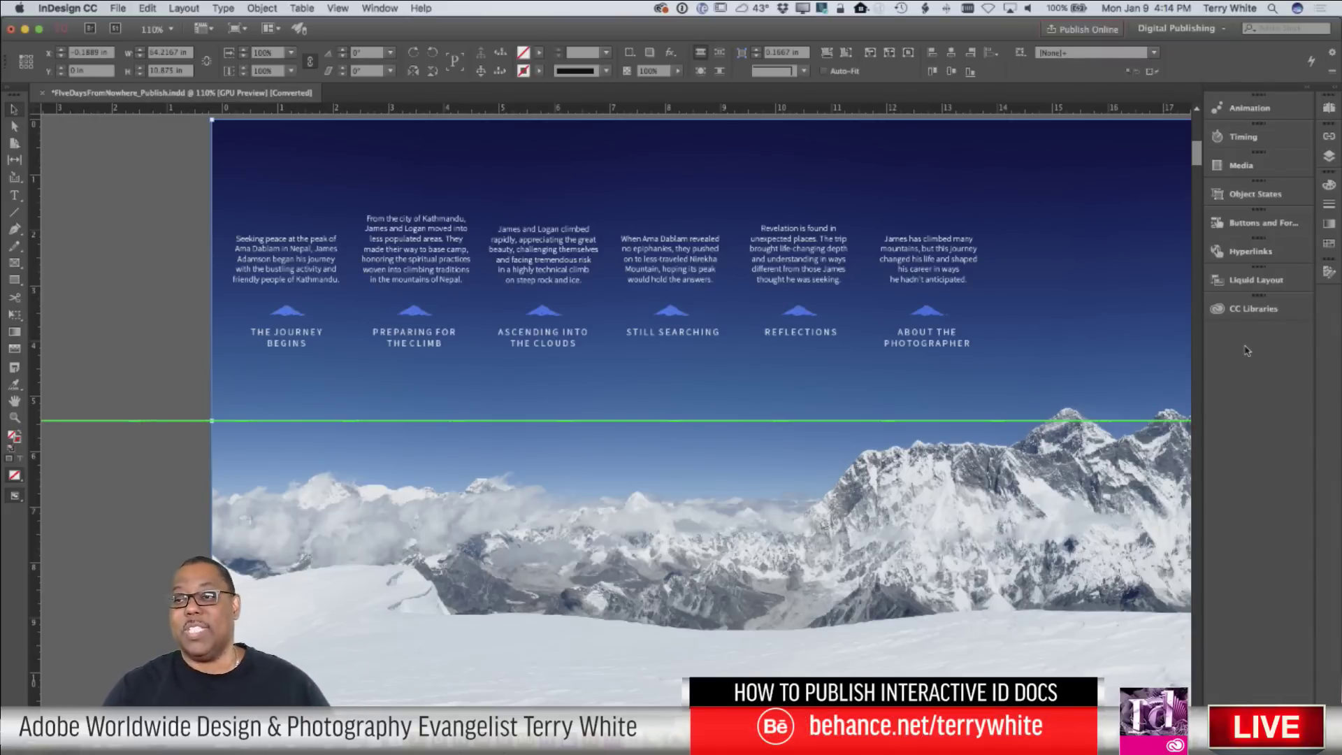
Inspect the animation settings of the panorama image and of the Still Searching caption group.
{"action": "left_click", "coordinate": [1243, 107]}
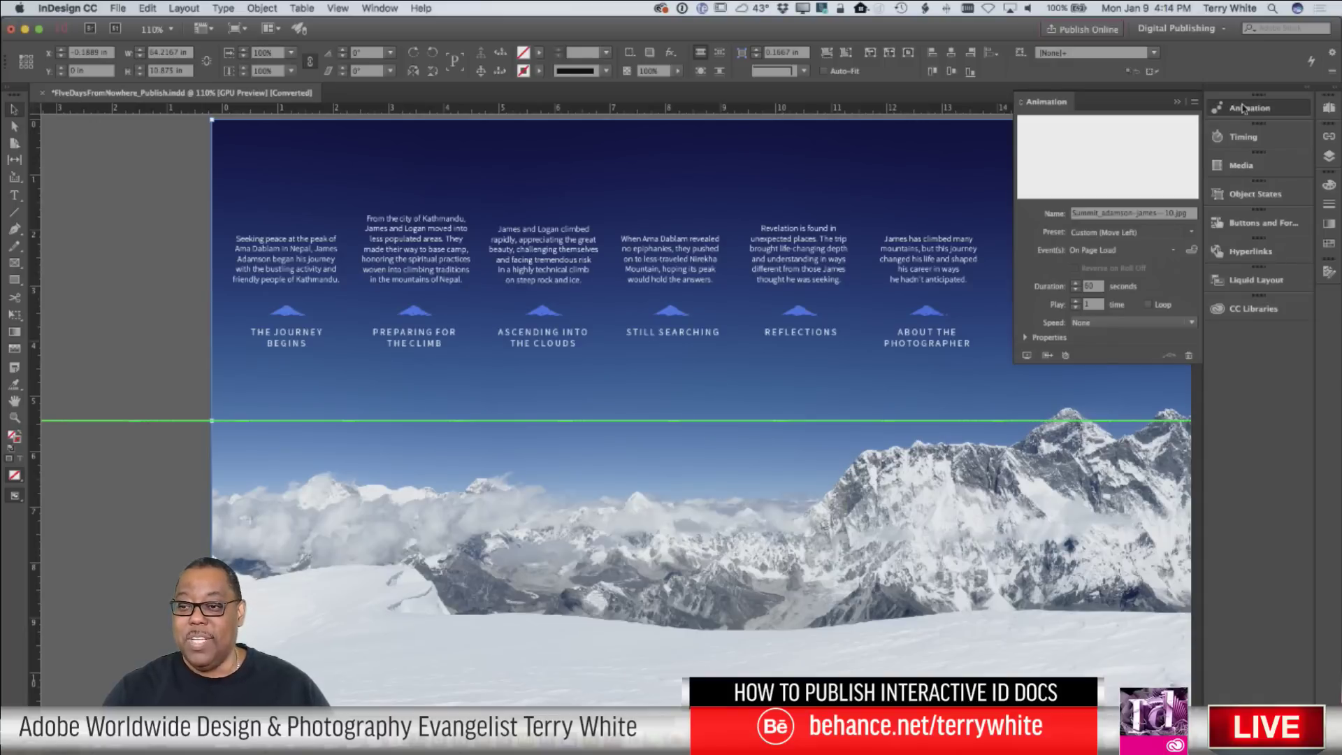
{"action": "left_click", "coordinate": [701, 417]}
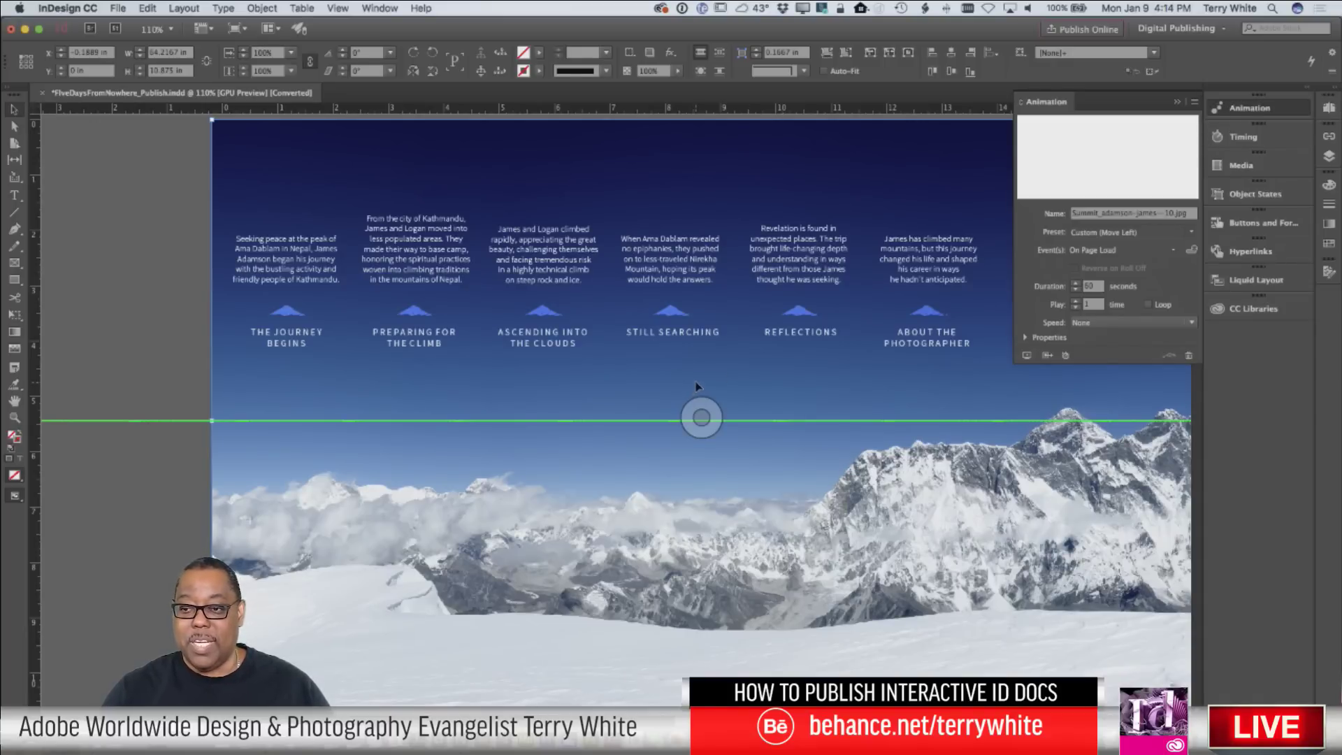
{"action": "left_click", "coordinate": [701, 418]}
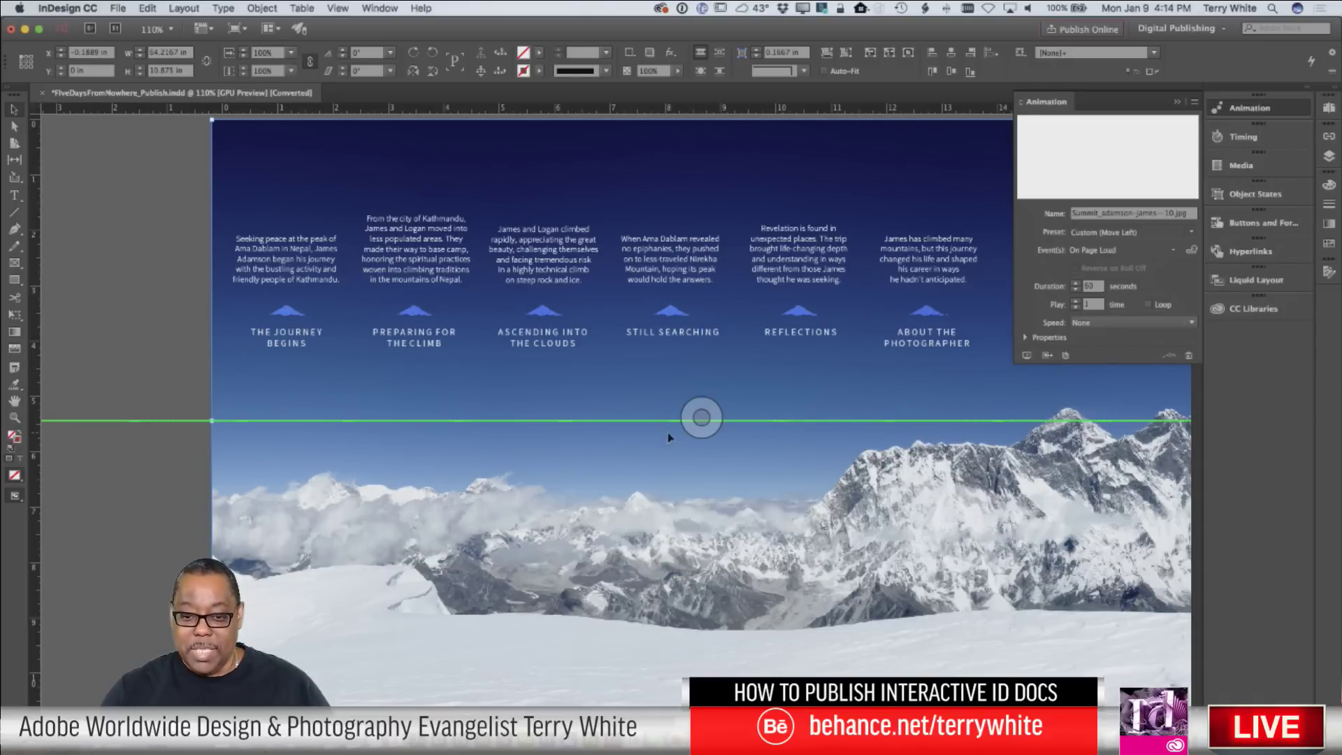
{"action": "left_click", "coordinate": [669, 285]}
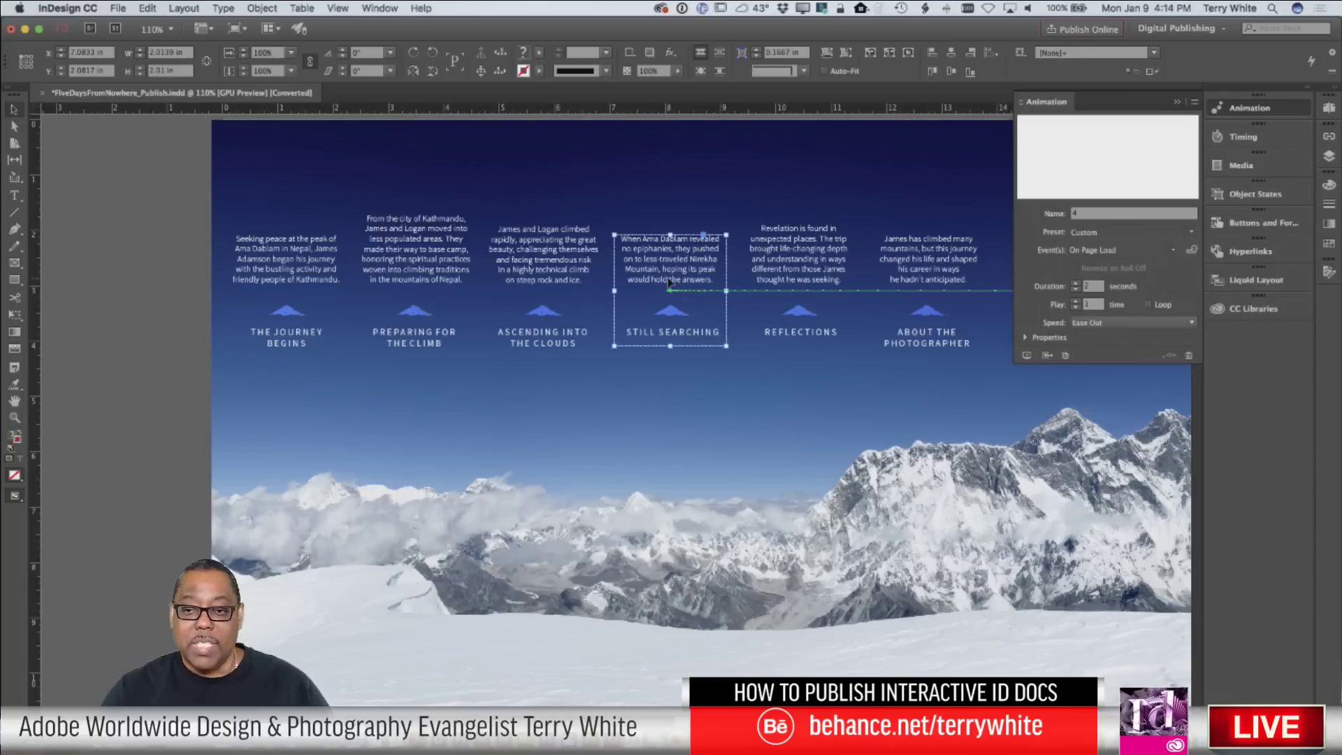
Preview the page's interactivity, check the caption rollovers from The Journey Begins to About the Photographer, and close the preview.
{"action": "left_click", "coordinate": [1025, 356]}
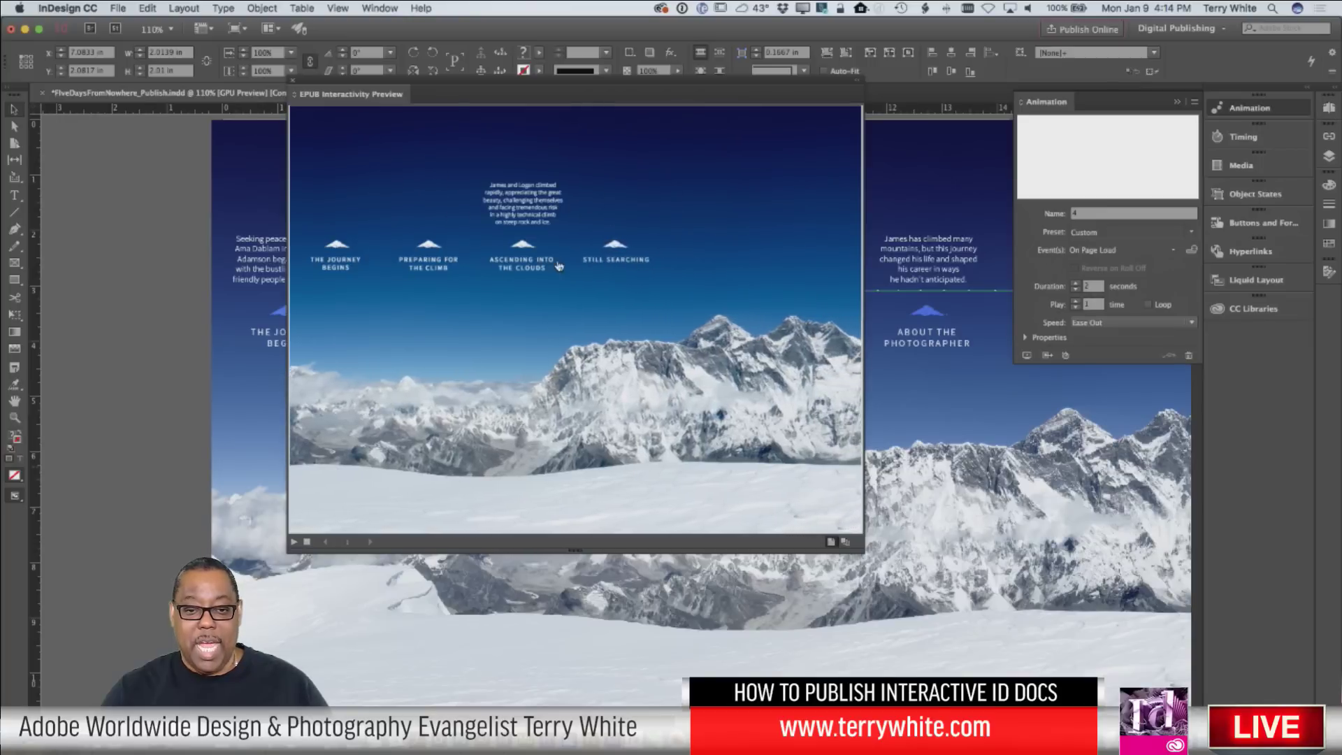
{"action": "mouse_move", "coordinate": [506, 236]}
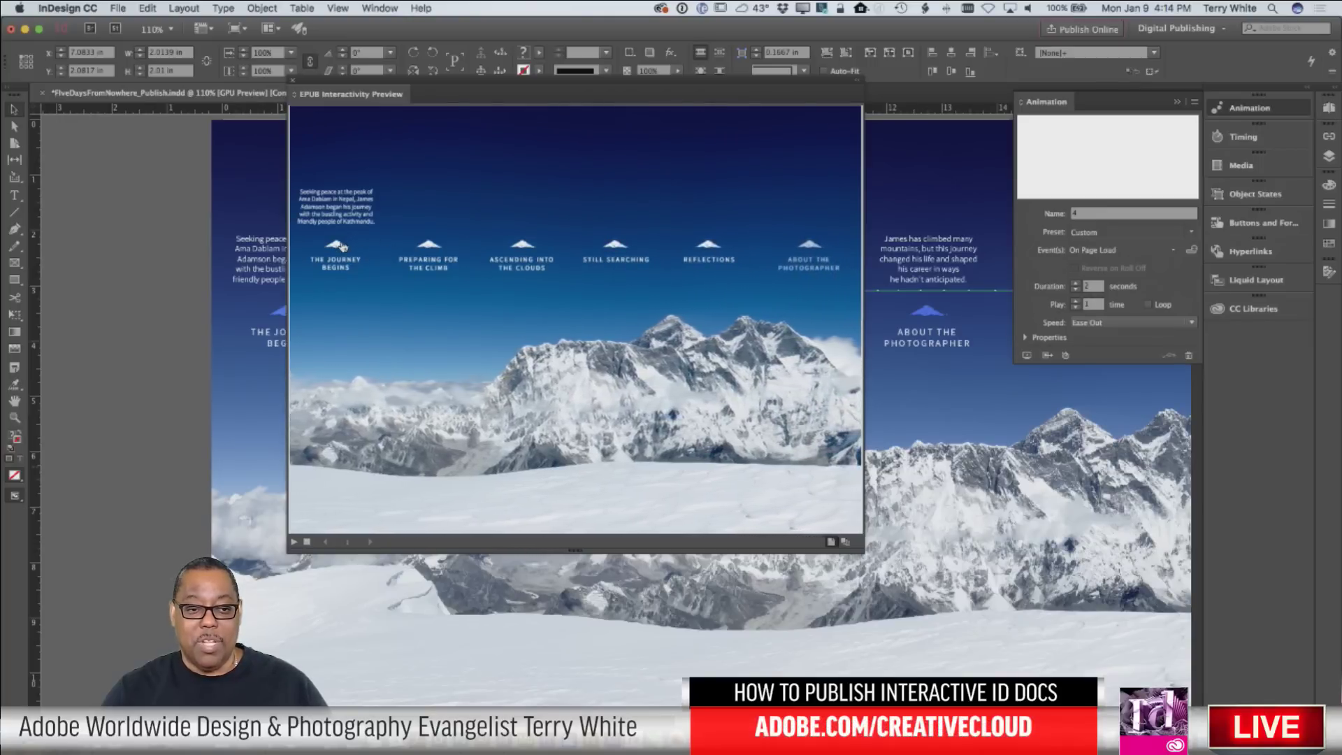
{"action": "mouse_move", "coordinate": [810, 258]}
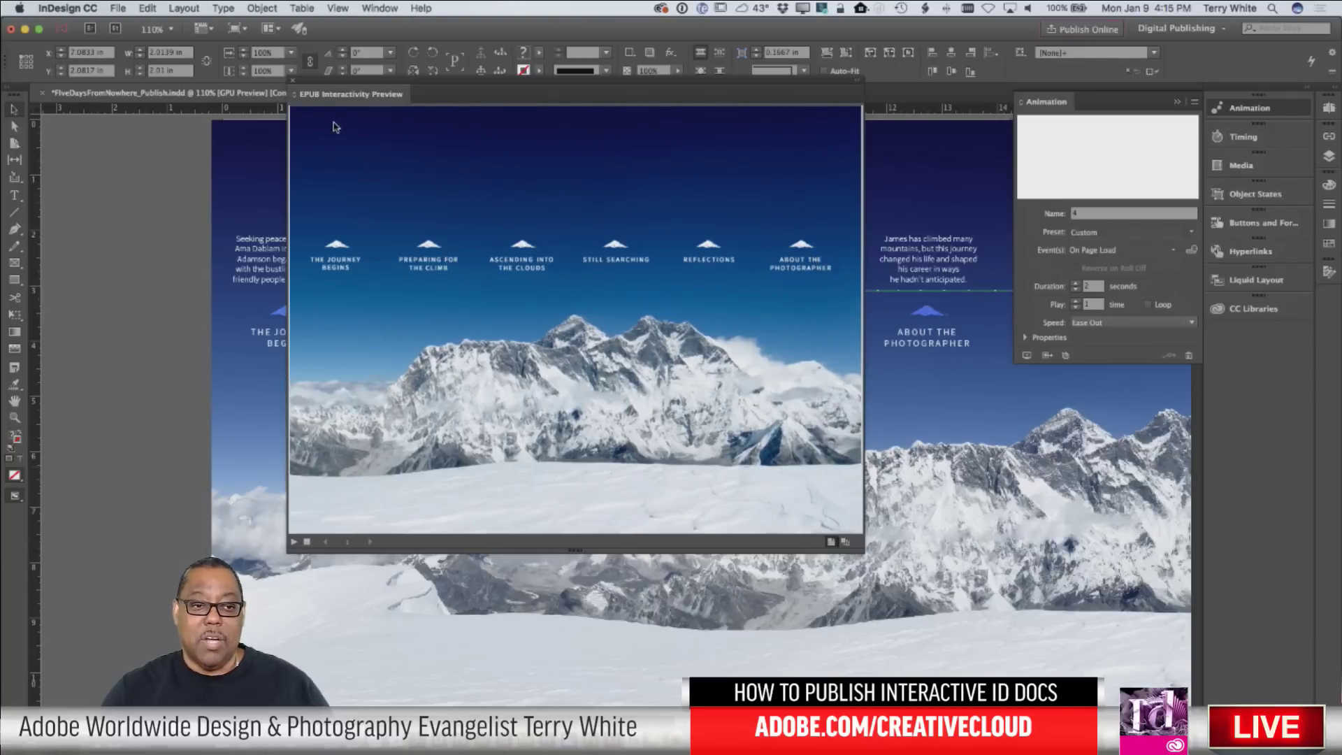
{"action": "left_click_drag", "start_coordinate": [336, 100], "coordinate": [312, 202]}
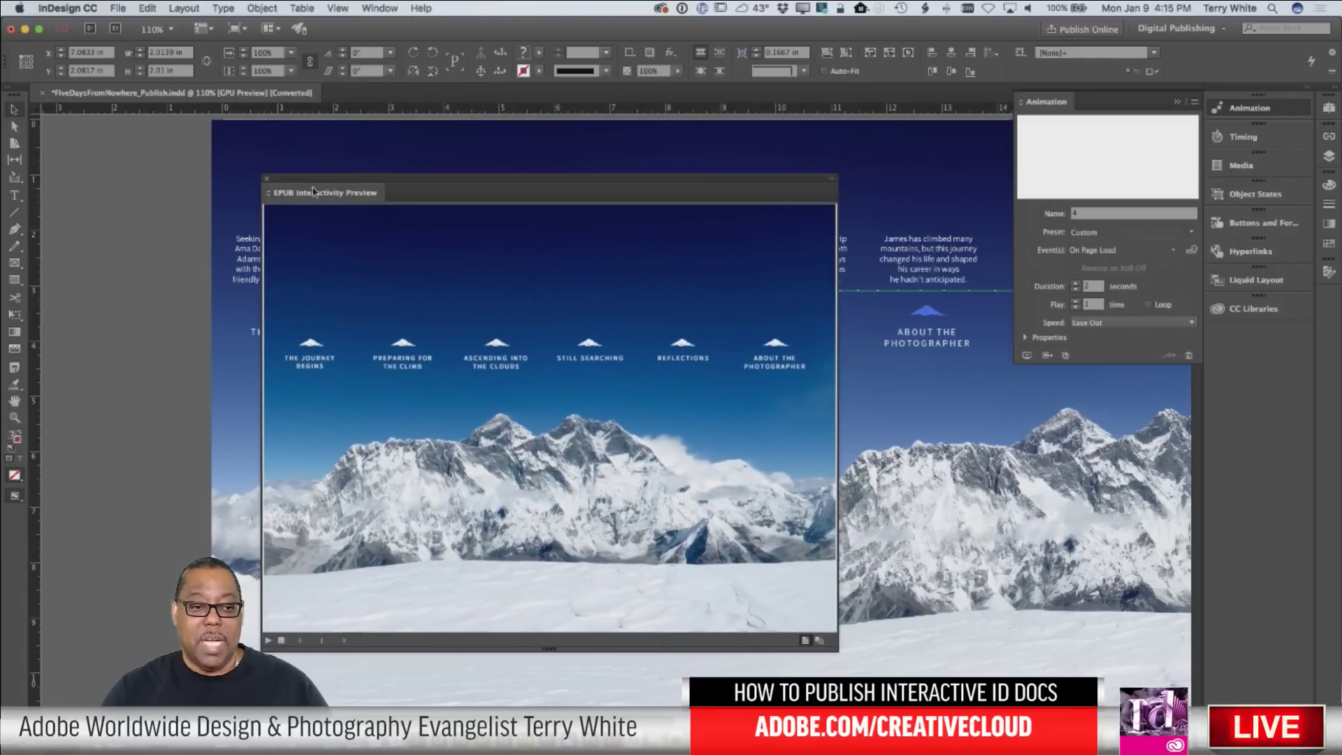
{"action": "left_click", "coordinate": [269, 180]}
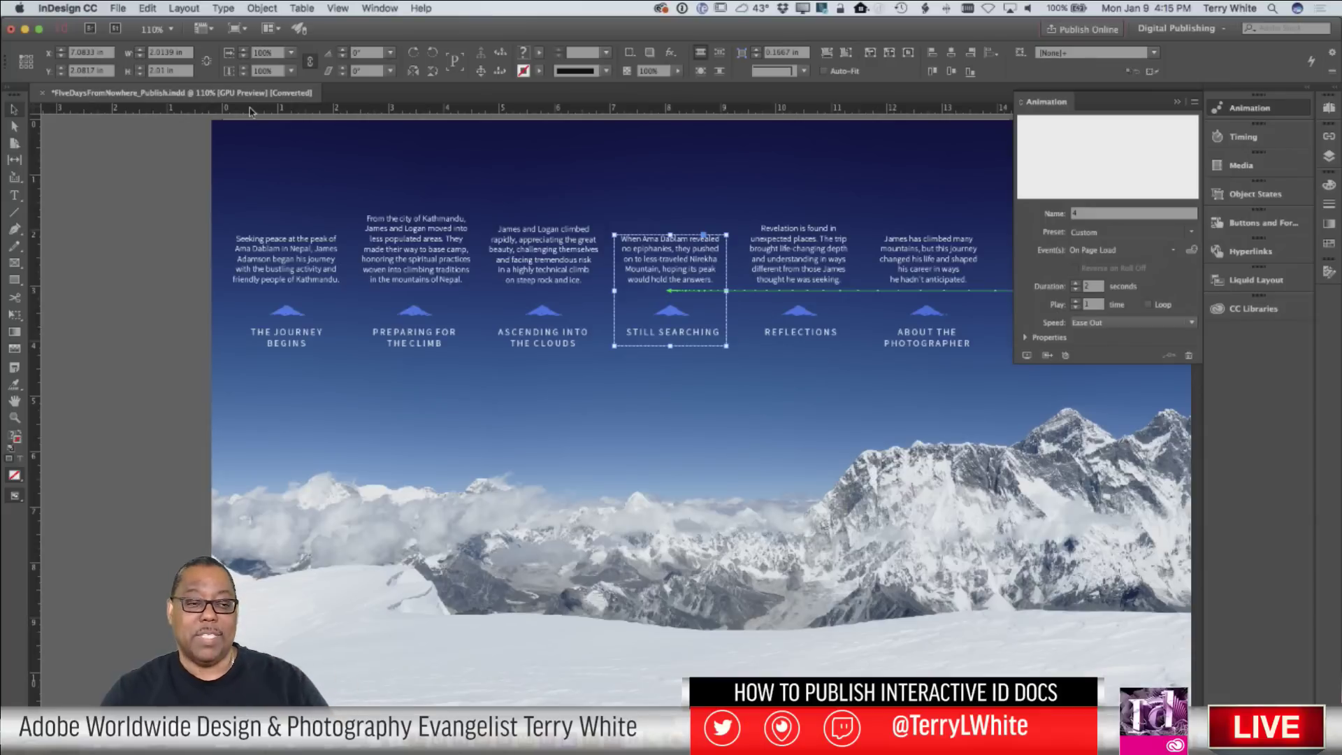
Create a landscape 800 x 600 px document with Web intent and no facing pages, and collapse the Animation panel.
{"action": "left_click", "coordinate": [121, 10]}
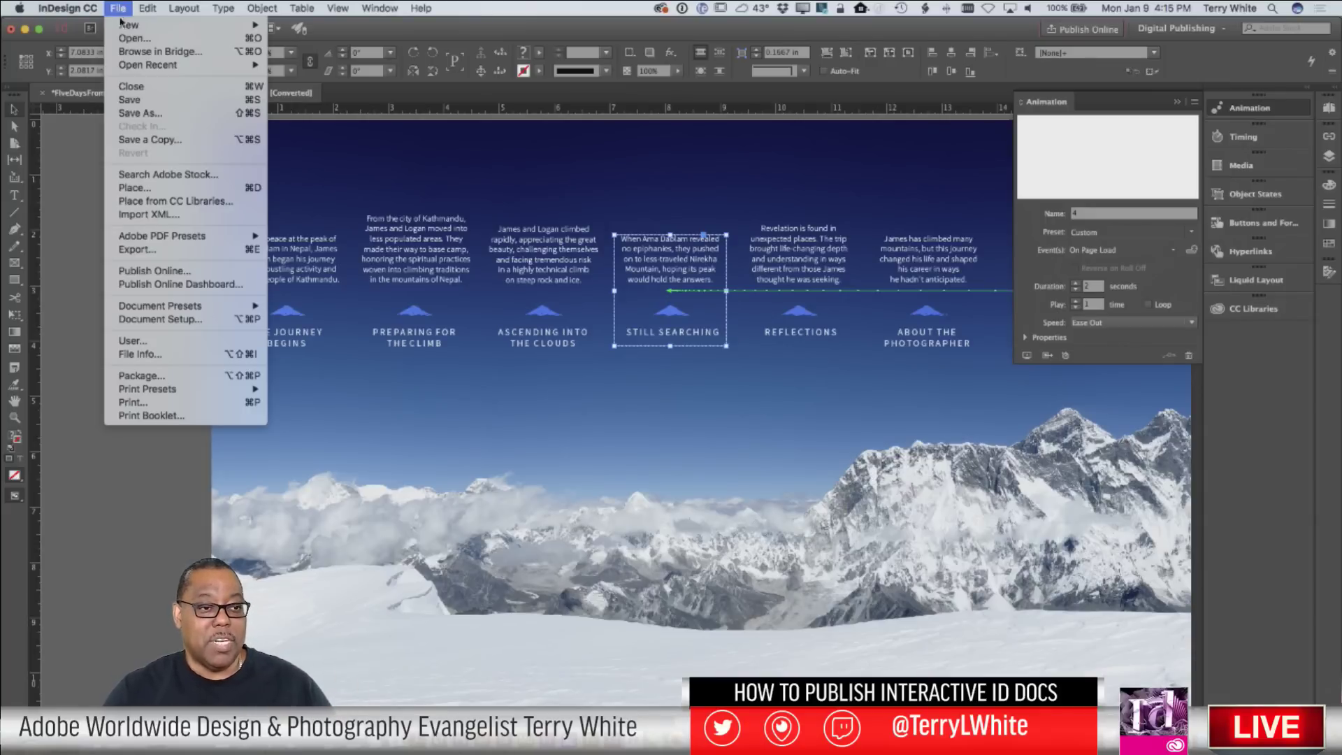
{"action": "mouse_move", "coordinate": [125, 25]}
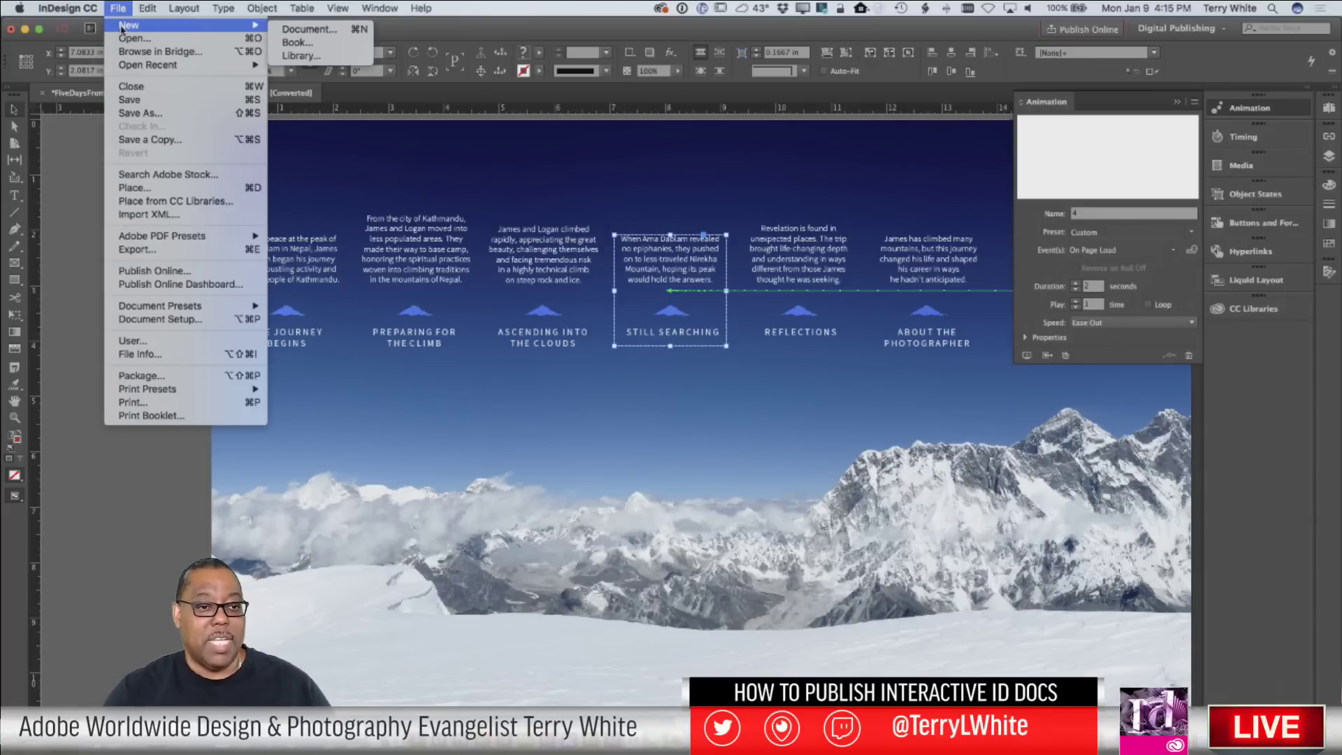
{"action": "left_click", "coordinate": [310, 29]}
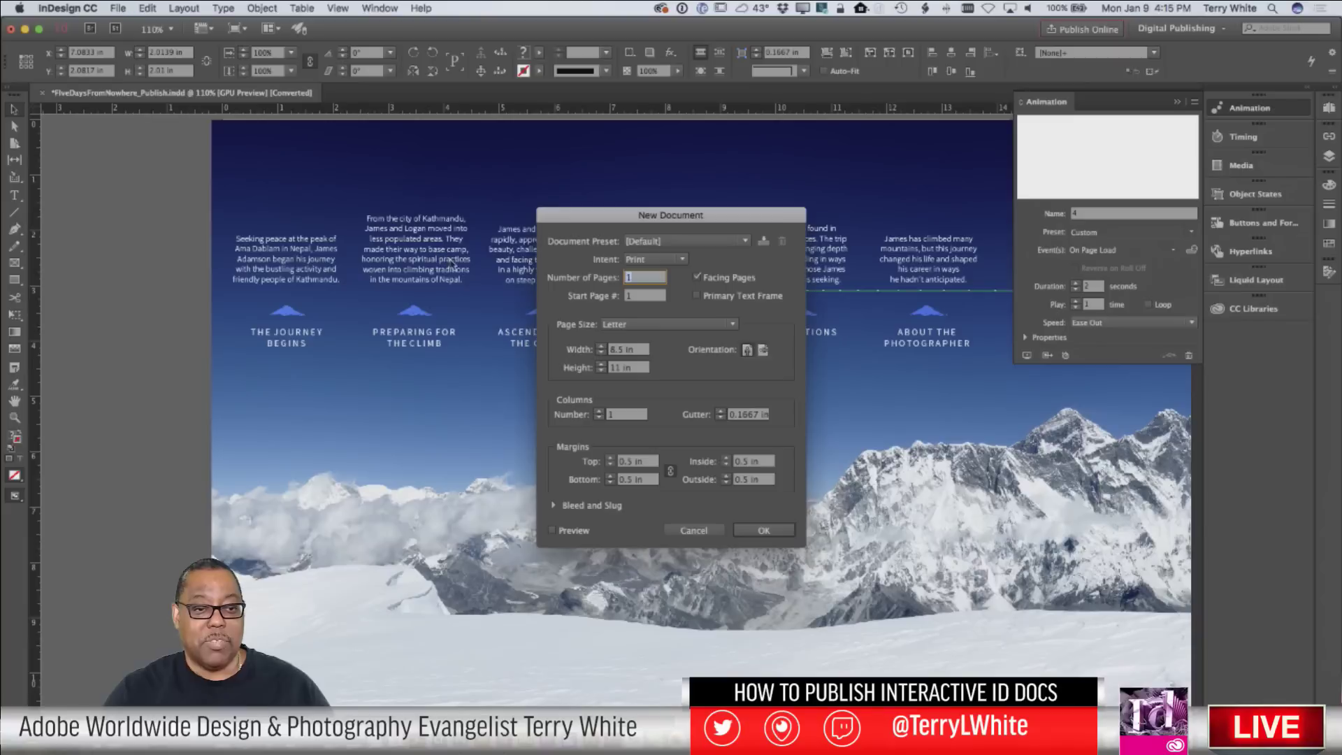
{"action": "left_click", "coordinate": [718, 281]}
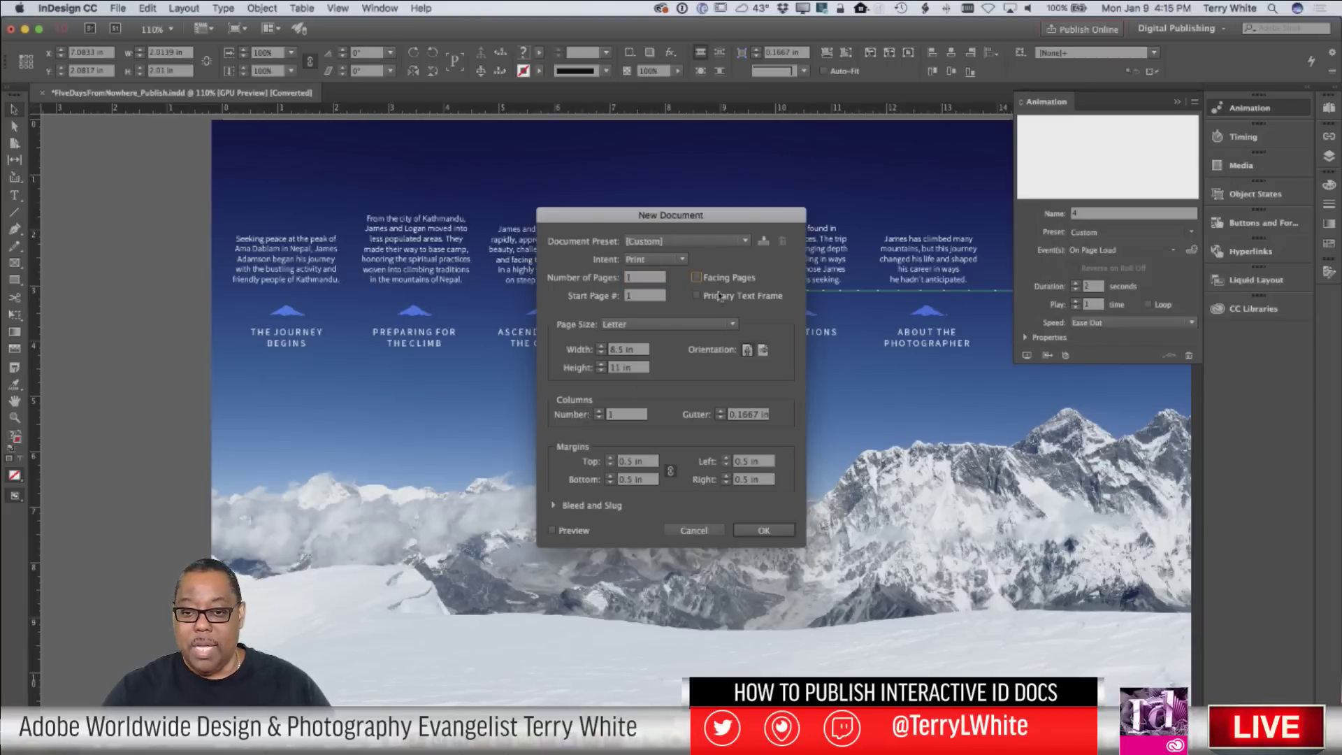
{"action": "left_click", "coordinate": [762, 350]}
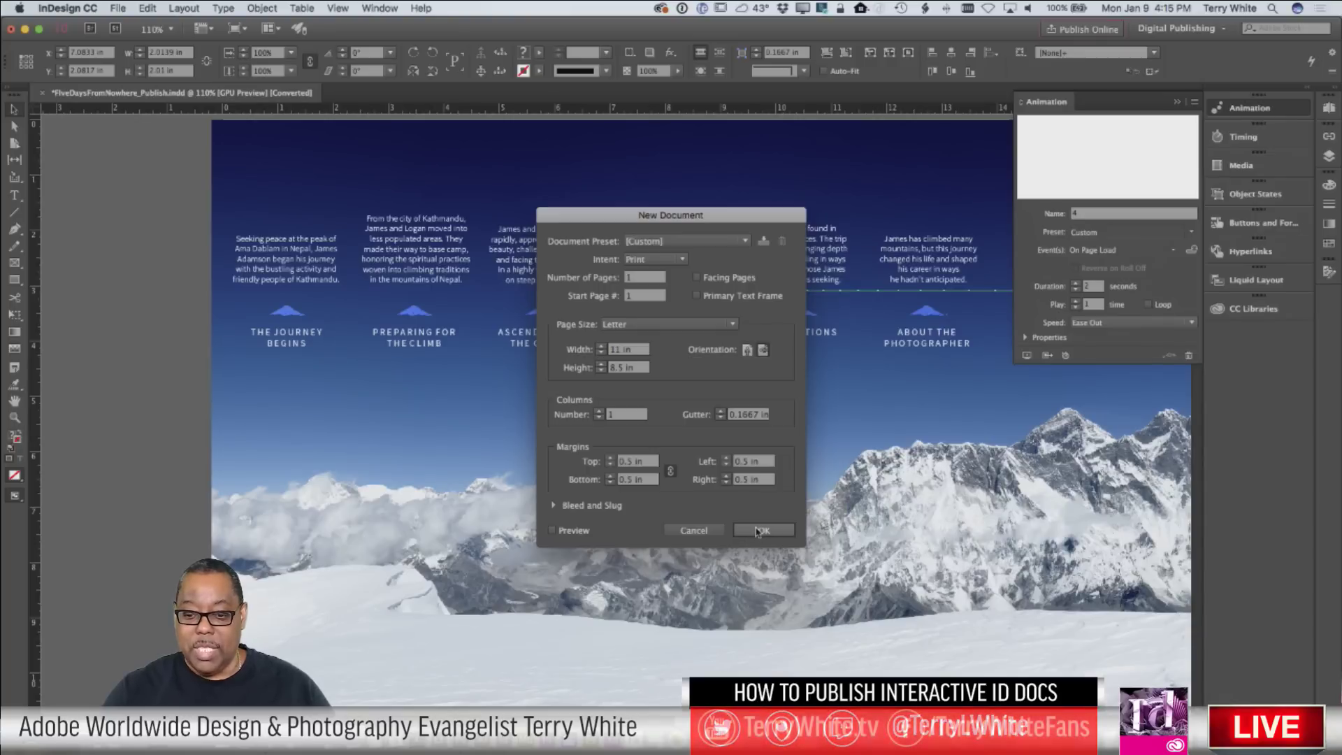
{"action": "left_click", "coordinate": [655, 259]}
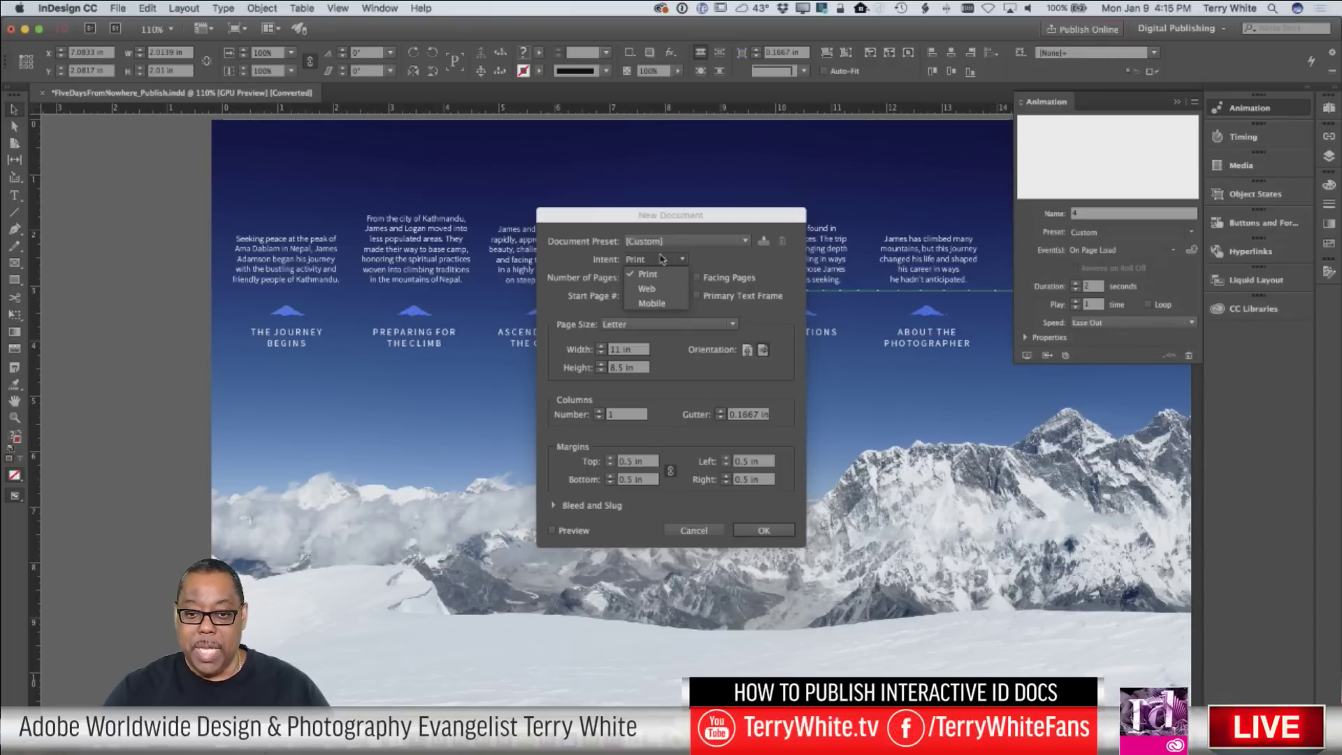
{"action": "left_click", "coordinate": [655, 273]}
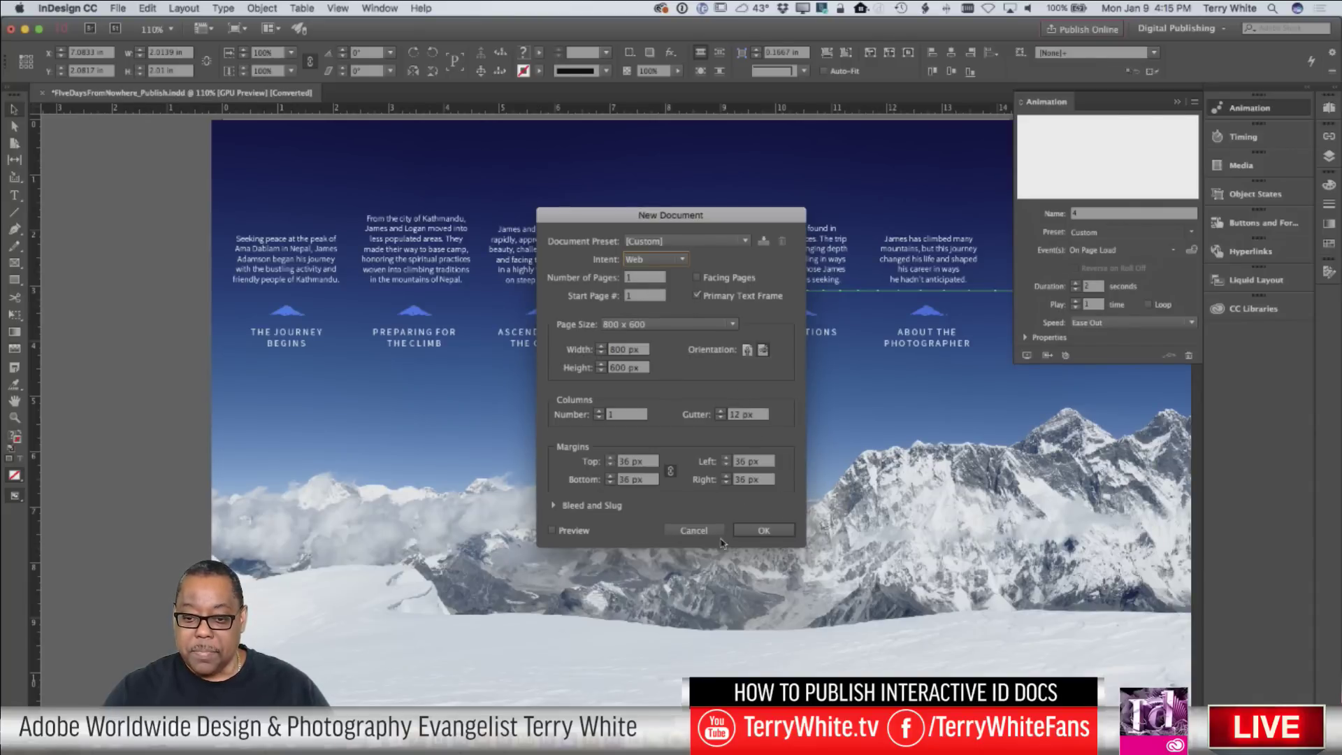
{"action": "left_click", "coordinate": [764, 531]}
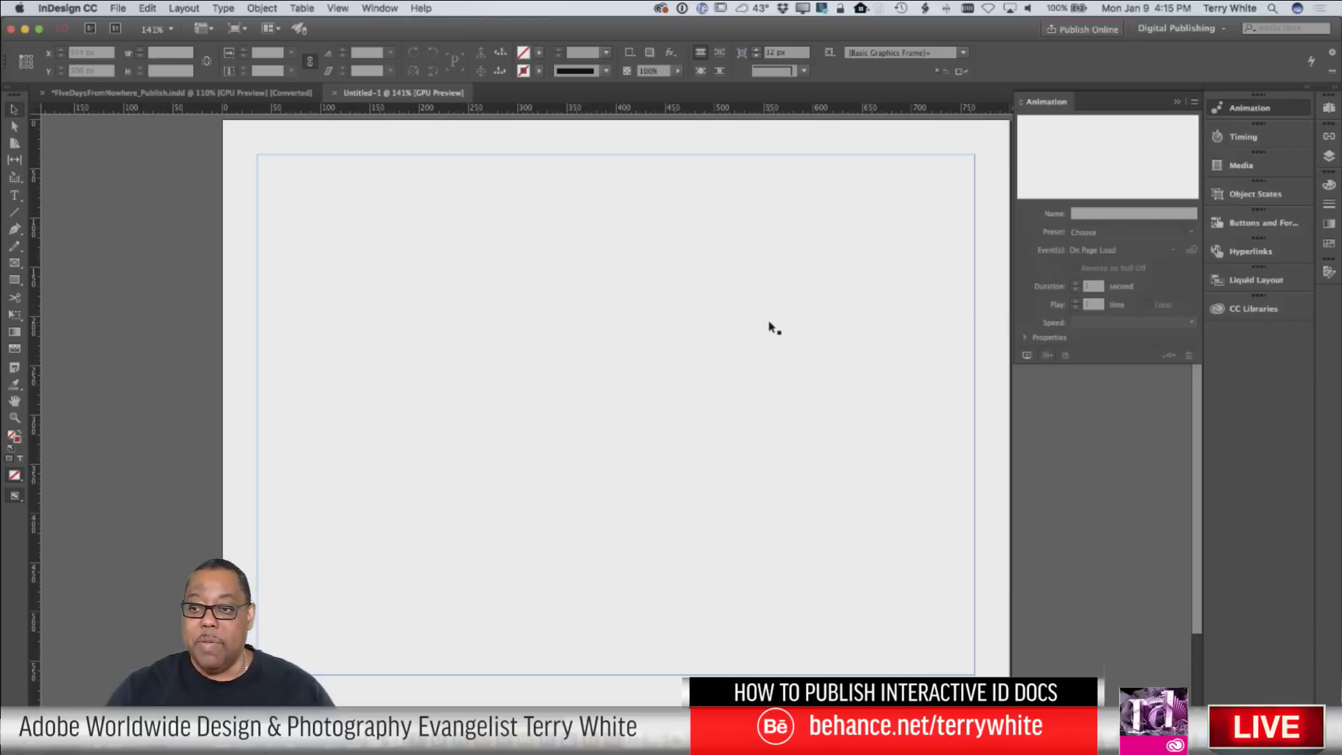
{"action": "scroll", "coordinate": [774, 329], "scroll_direction": "right", "scroll_amount": 3}
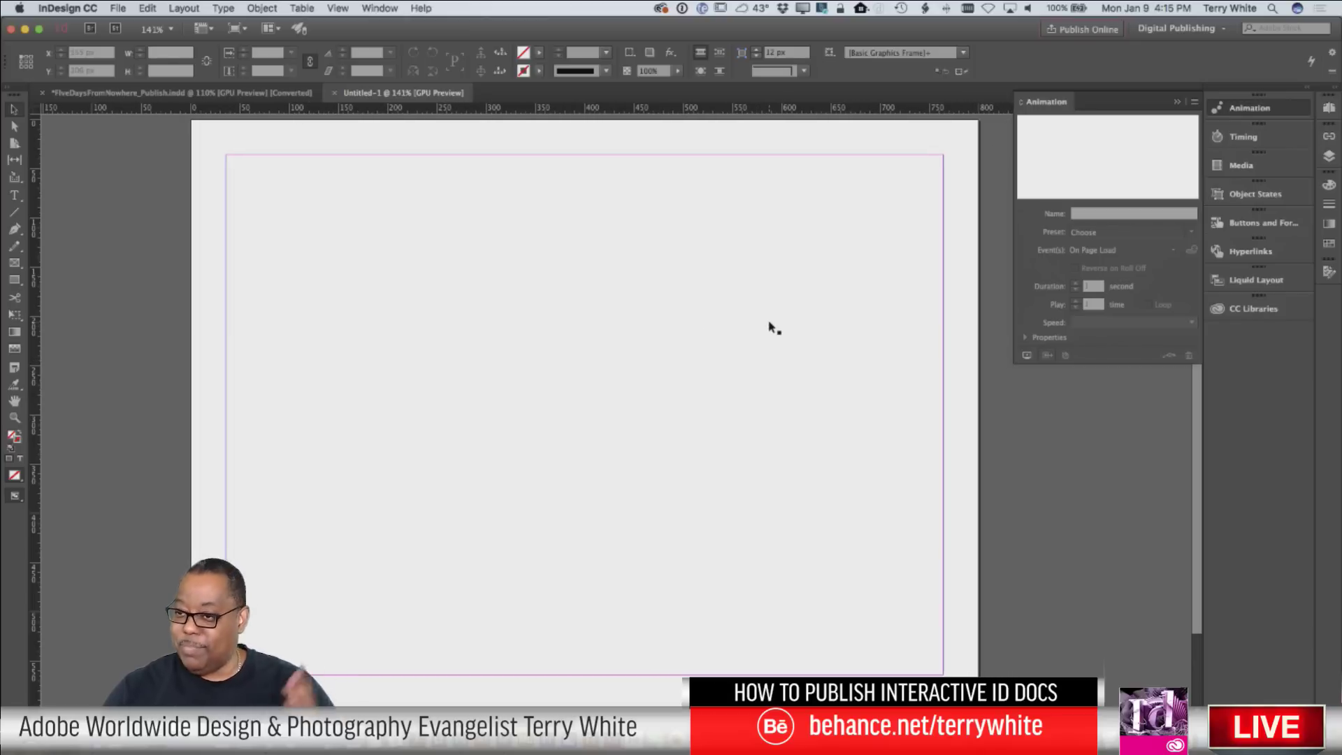
{"action": "left_click", "coordinate": [1177, 104]}
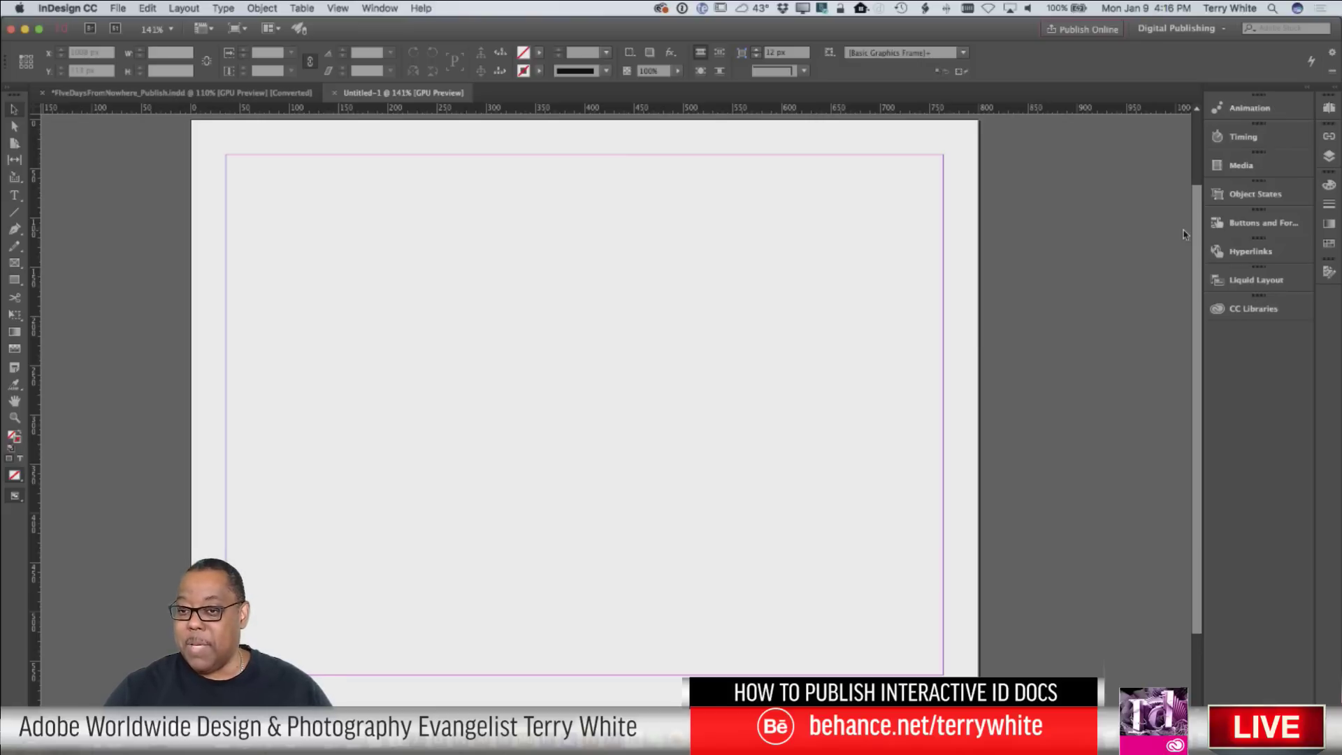
Search Adobe Stock for "clouds" from the CC Libraries panel.
{"action": "left_click", "coordinate": [1217, 310]}
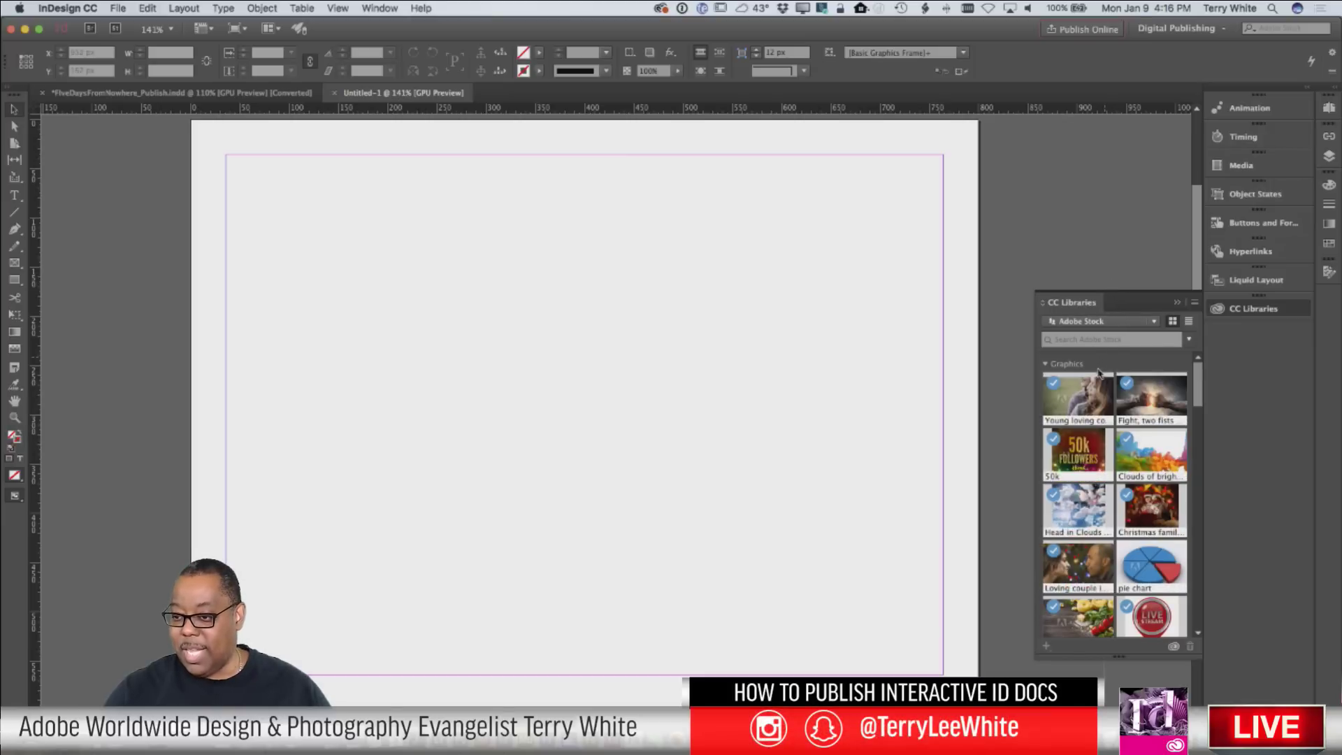
{"action": "left_click", "coordinate": [1073, 340]}
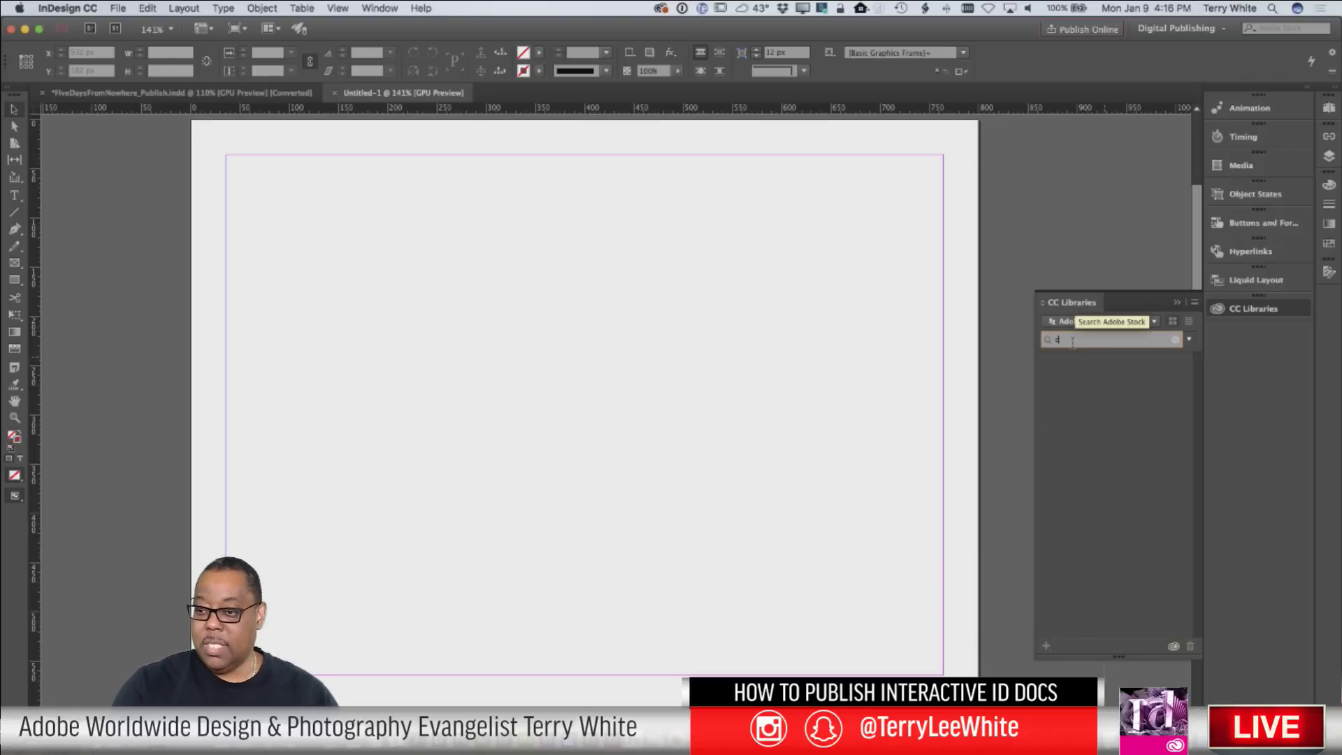
{"action": "type", "text": "uds"}
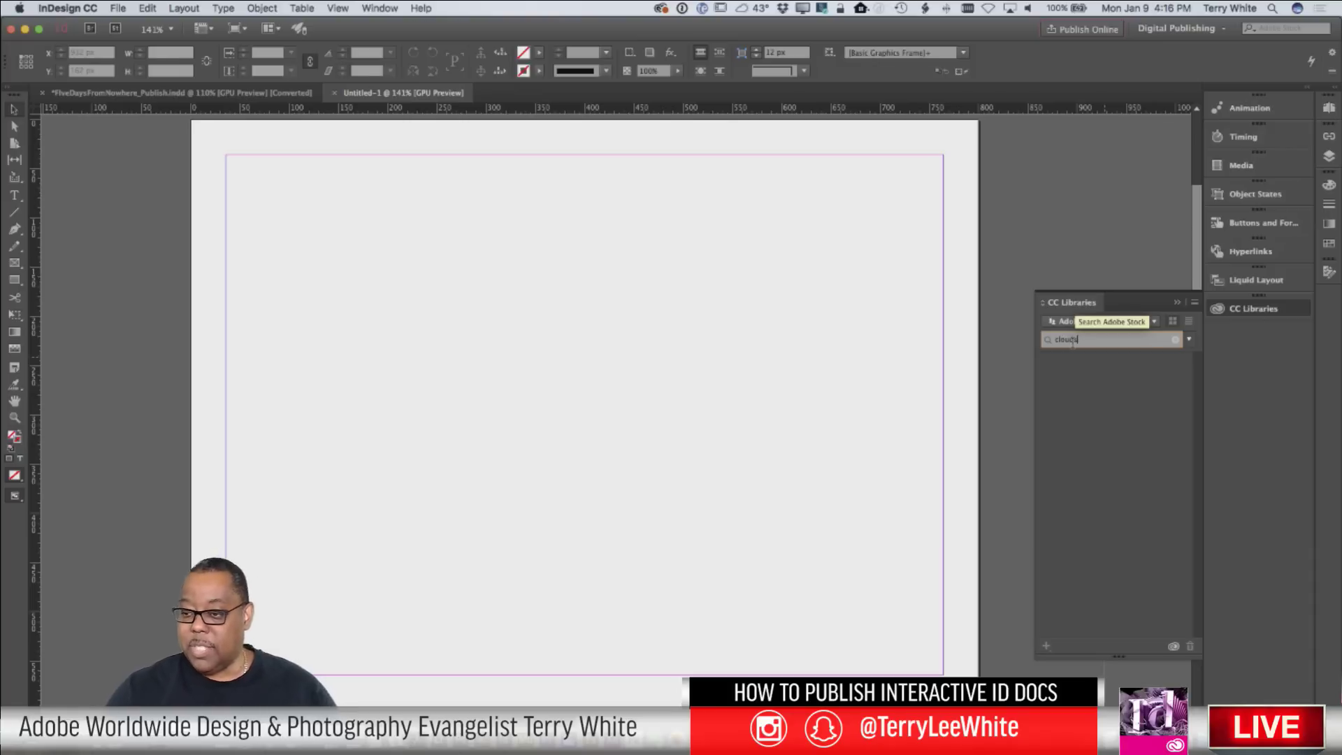
{"action": "key", "text": "Return"}
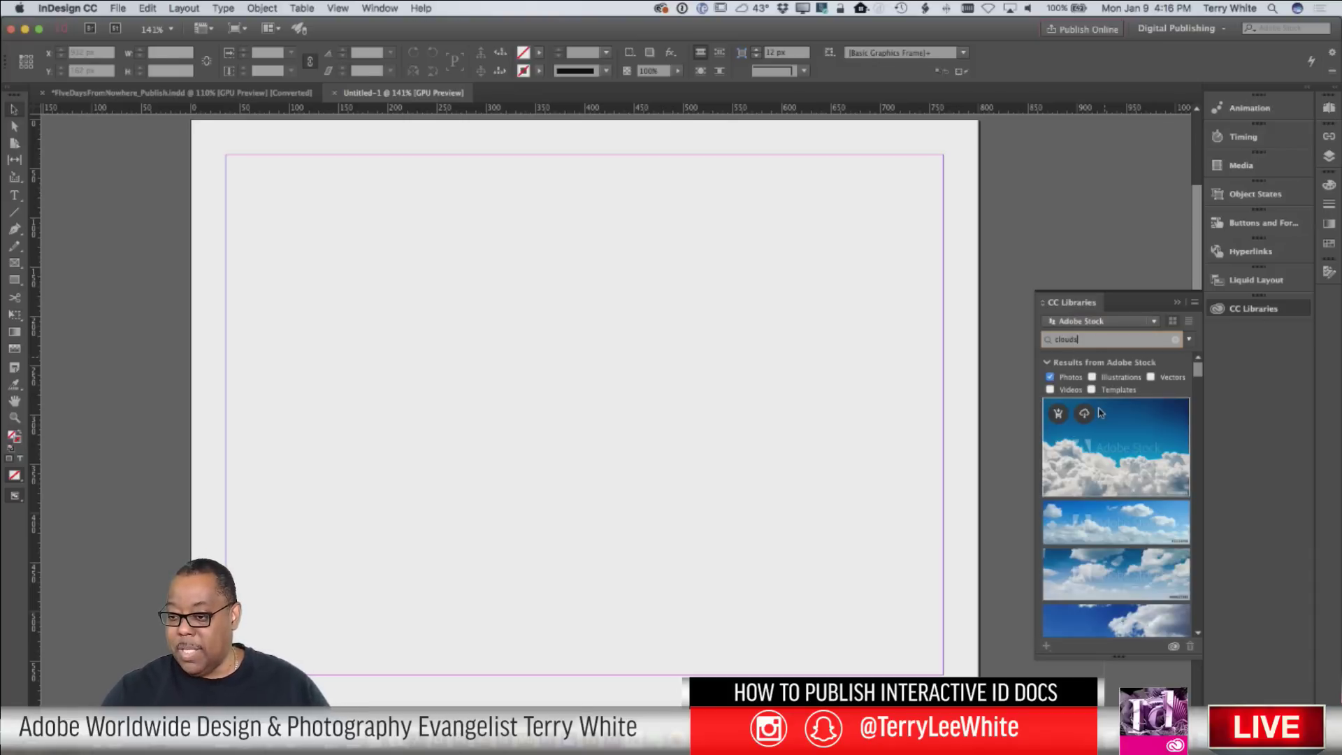
License the wide "Art summer background" photo from the results and save it to the Adobe Stock library.
{"action": "scroll", "coordinate": [1116, 463], "scroll_direction": "down", "scroll_amount": 5}
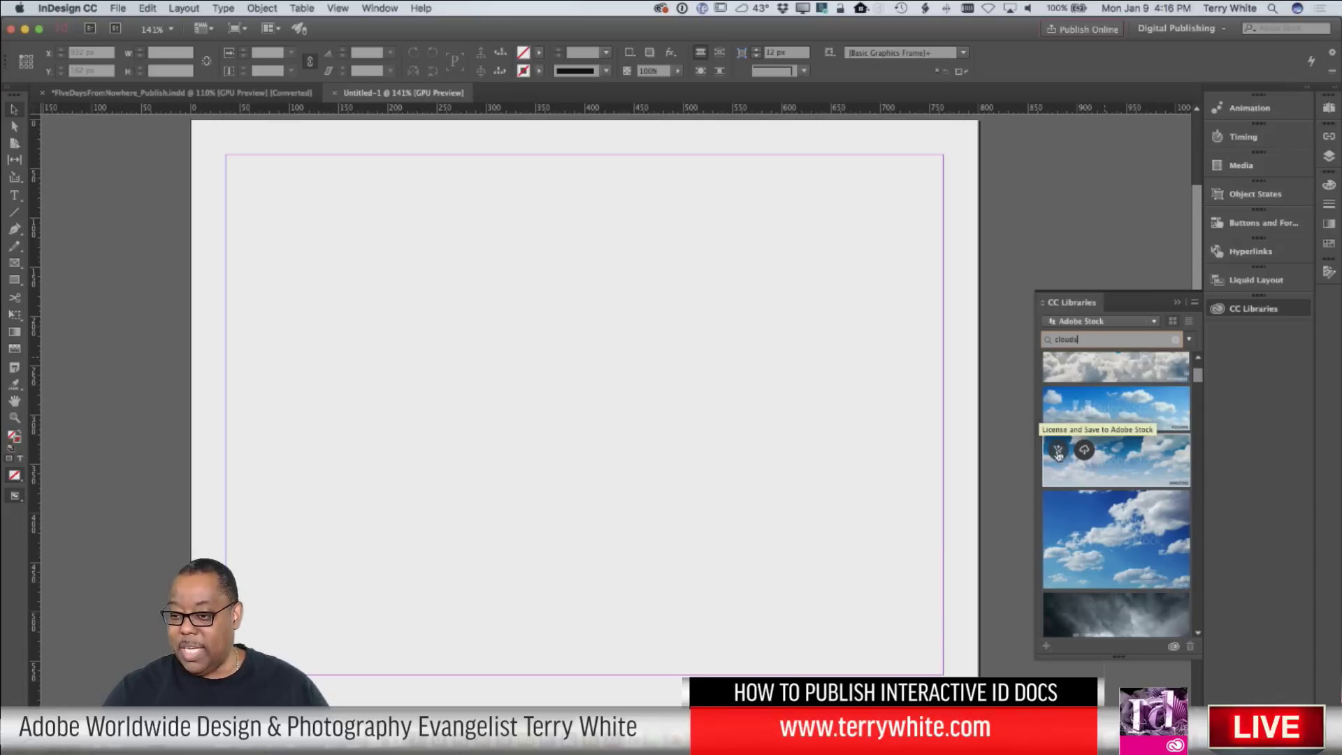
{"action": "scroll", "coordinate": [1150, 462], "scroll_direction": "down", "scroll_amount": 5}
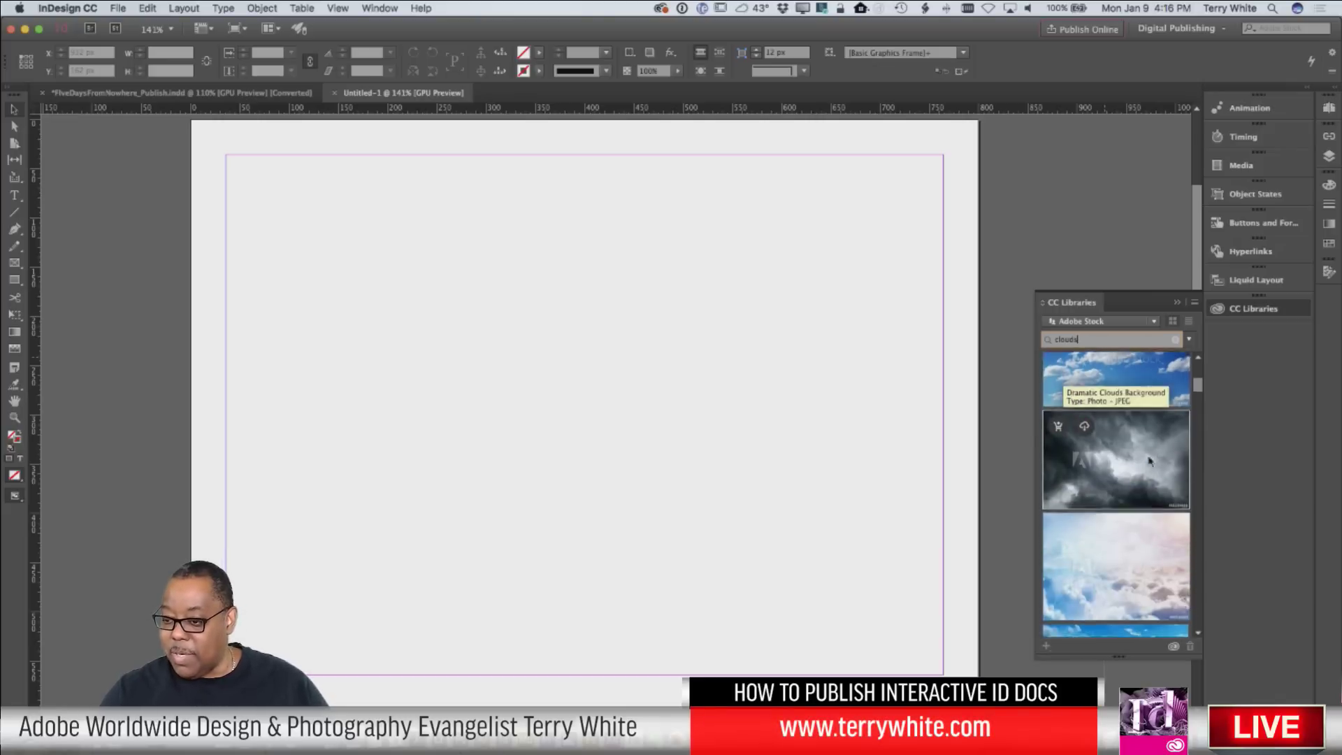
{"action": "scroll", "coordinate": [1150, 461], "scroll_direction": "down", "scroll_amount": 2}
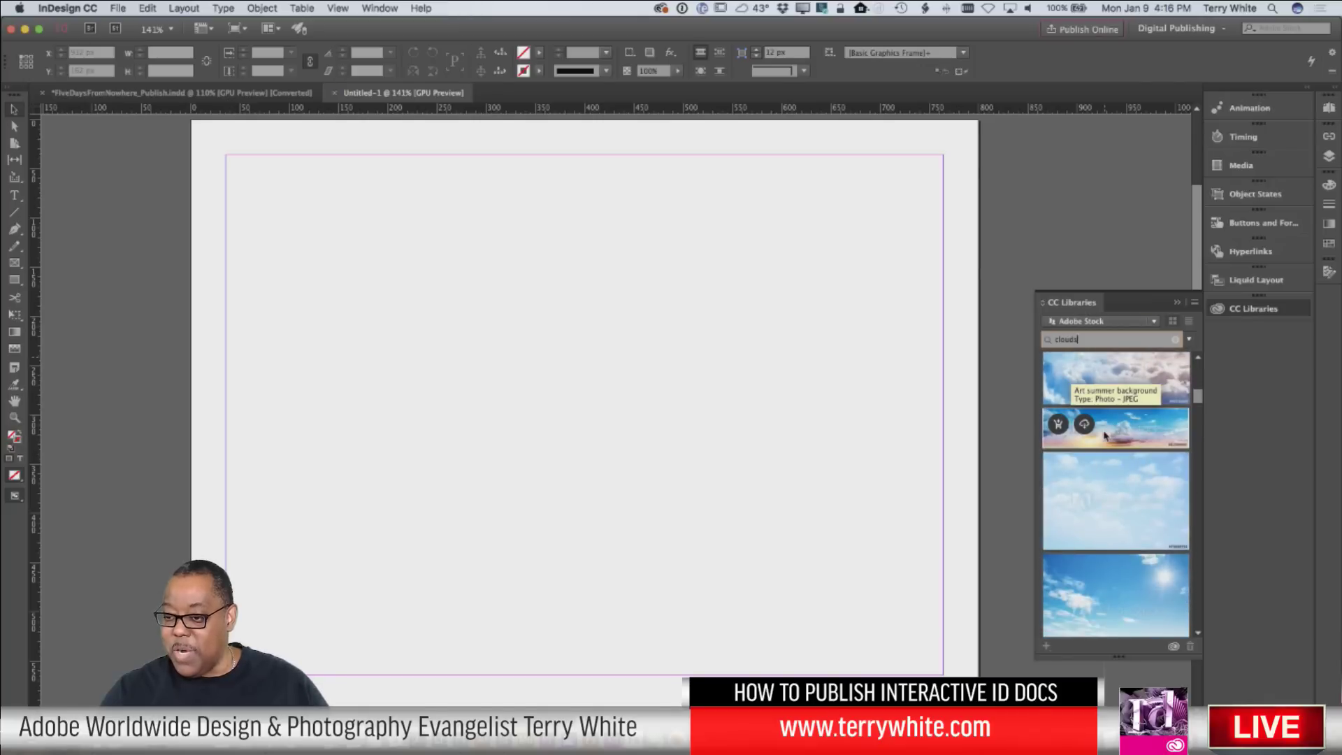
{"action": "left_click", "coordinate": [1061, 433]}
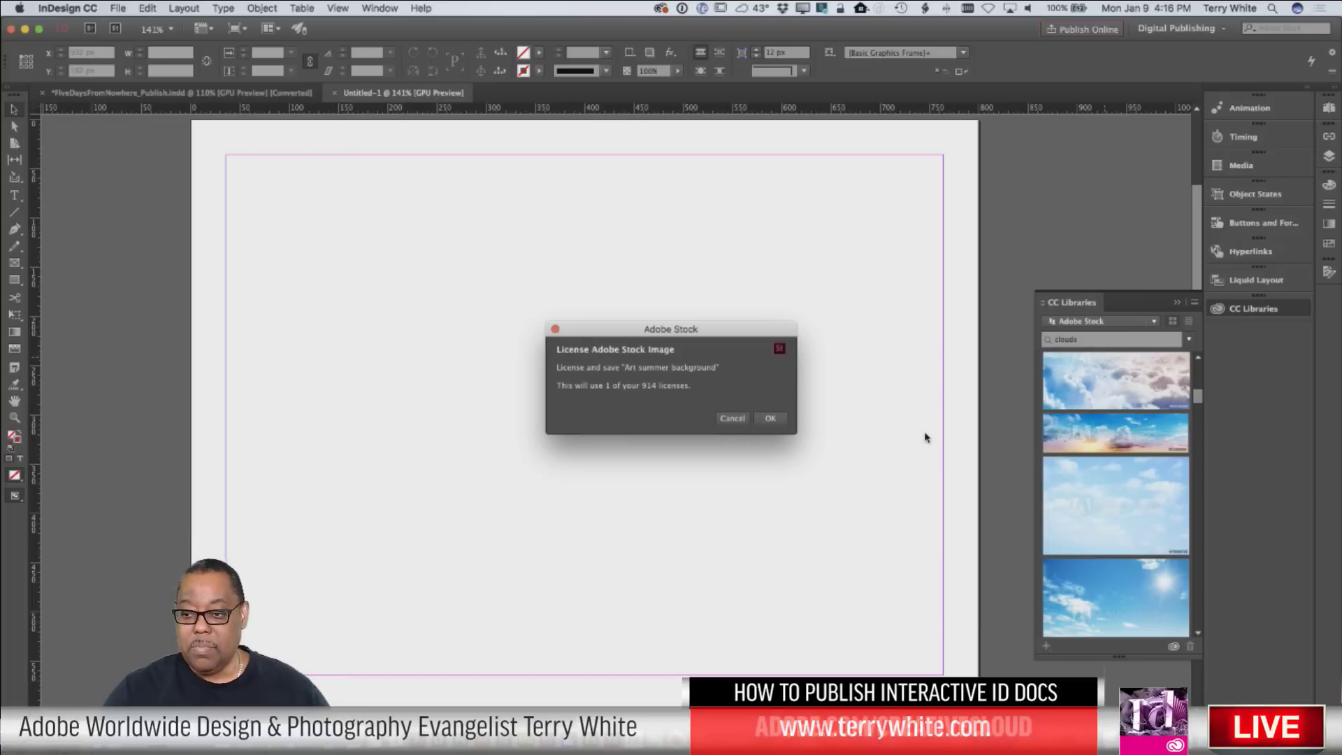
{"action": "left_click", "coordinate": [770, 418]}
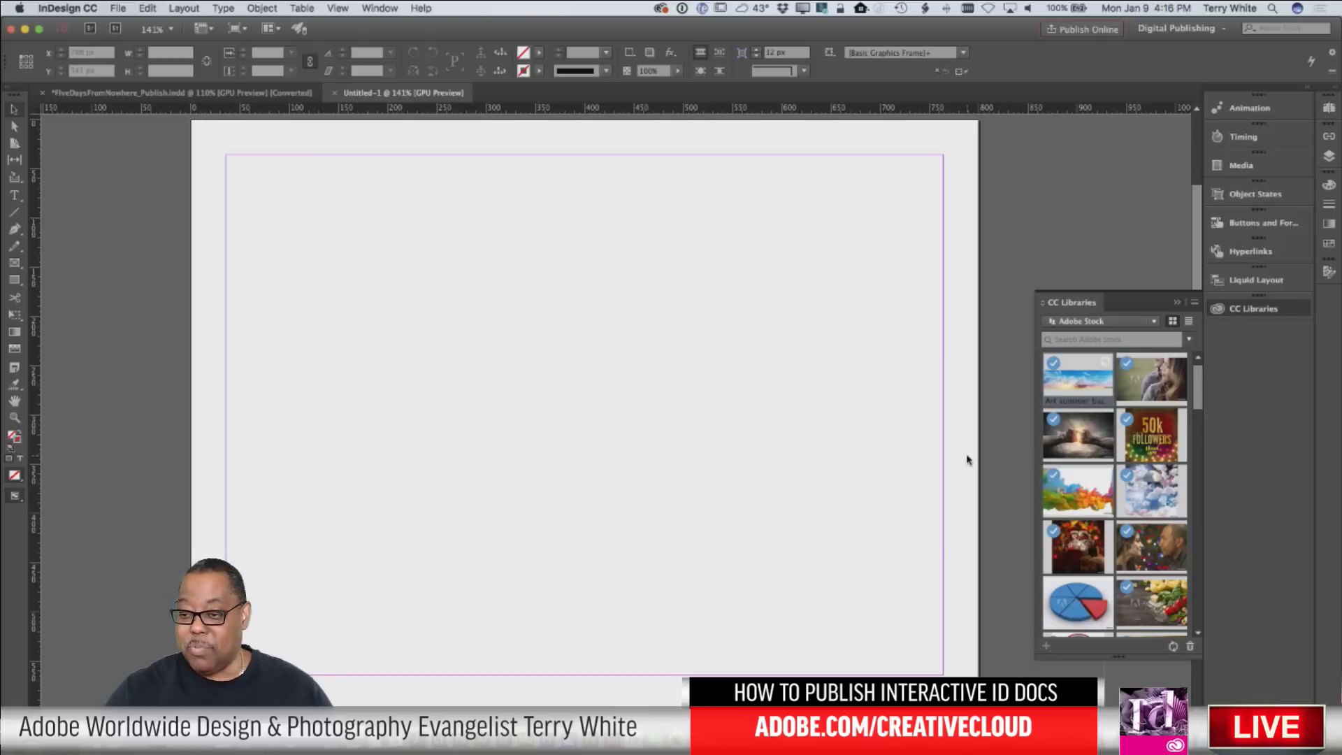
Place the Art summer background image on the page at full size and align its upper-left corner to the page corner at 0, 0 px.
{"action": "mouse_move", "coordinate": [1074, 392]}
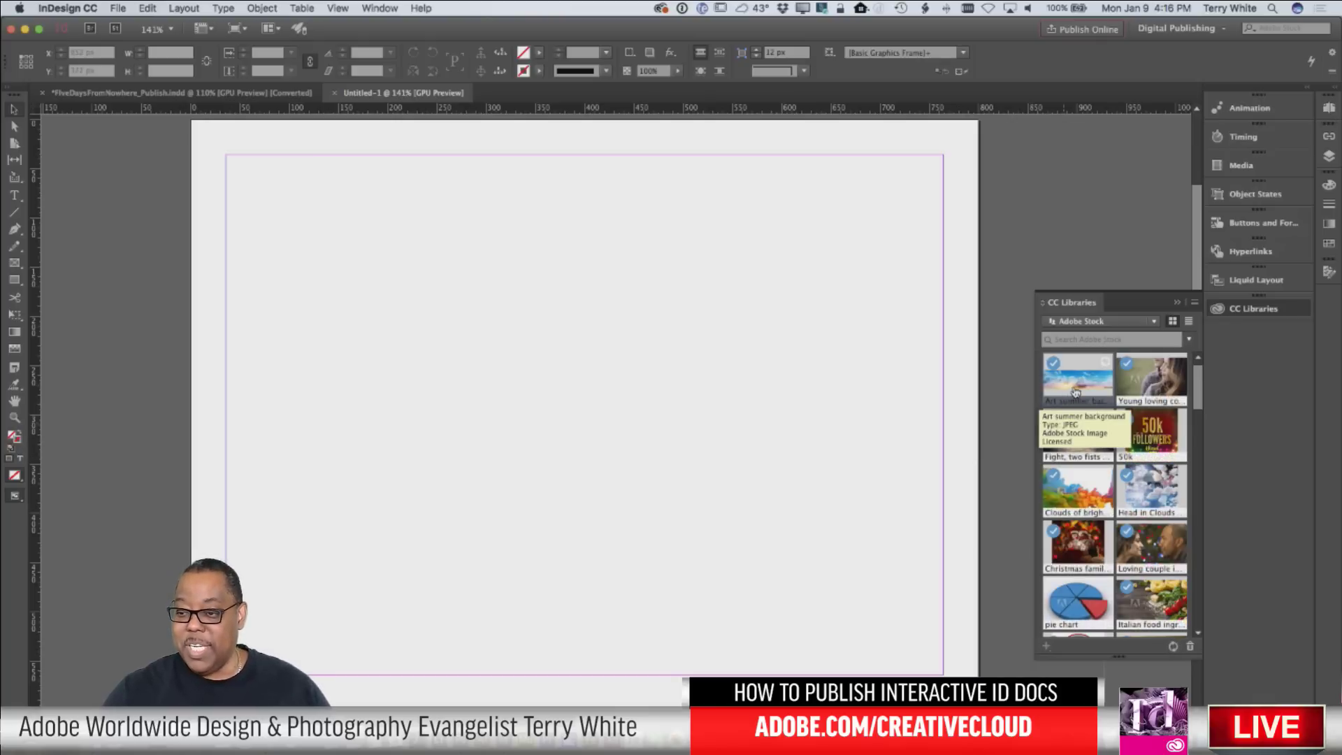
{"action": "left_click_drag", "start_coordinate": [1076, 388], "coordinate": [215, 250]}
{"action": "left_click", "coordinate": [209, 240]}
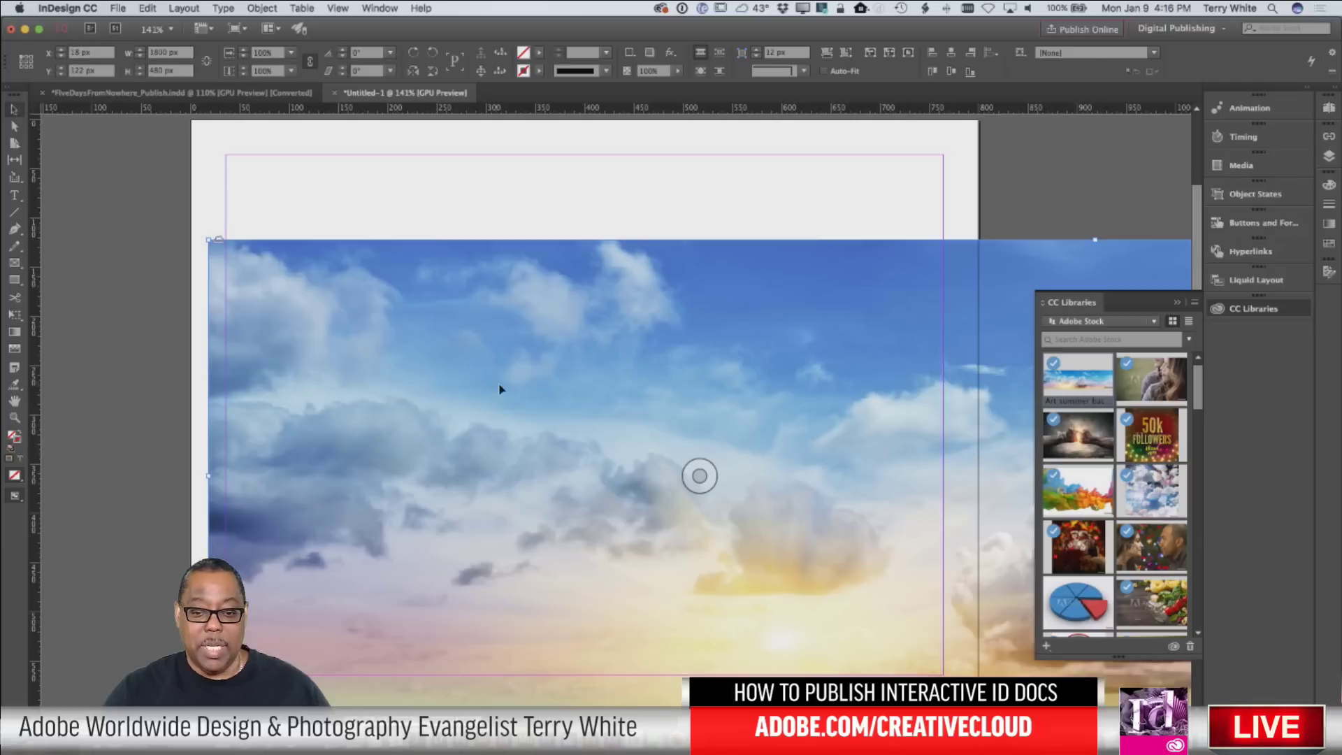
{"action": "left_click_drag", "start_coordinate": [552, 504], "coordinate": [545, 406]}
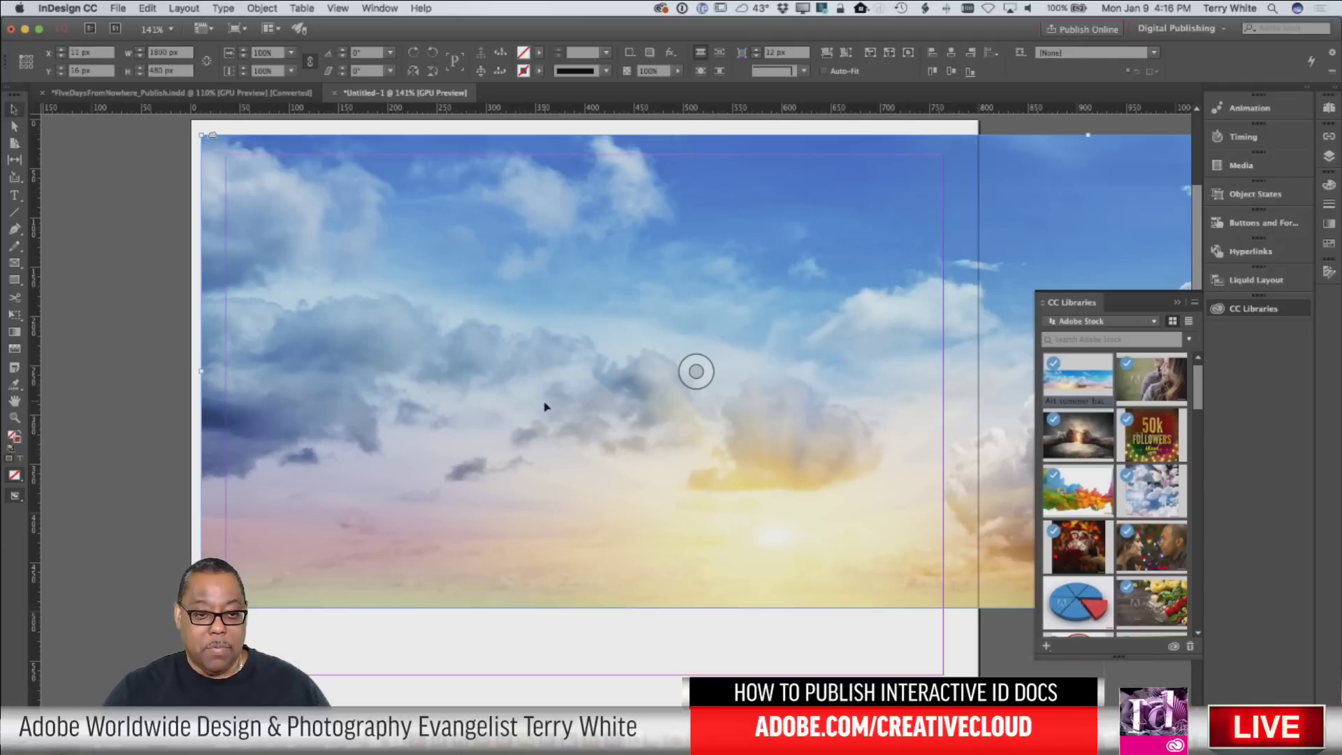
{"action": "scroll", "coordinate": [534, 406], "scroll_direction": "right", "scroll_amount": 10}
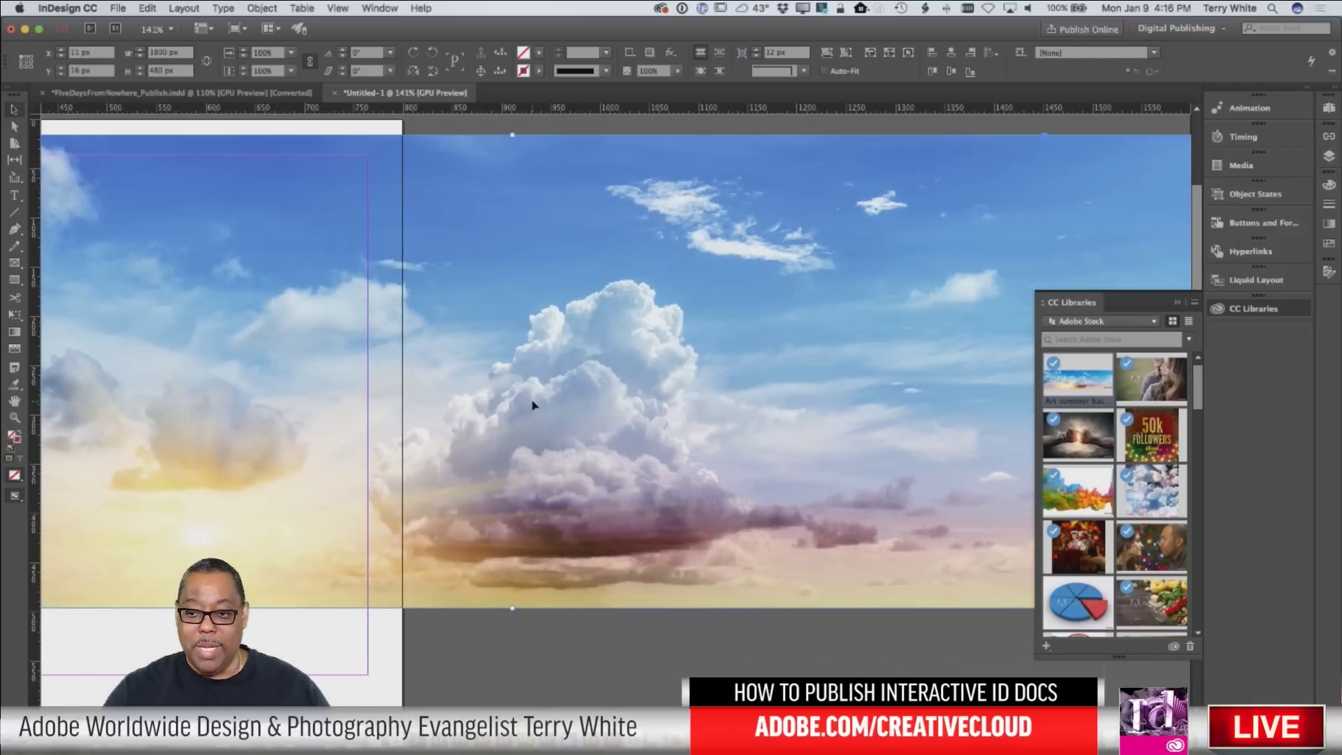
{"action": "scroll", "coordinate": [532, 406], "scroll_direction": "left", "scroll_amount": 15}
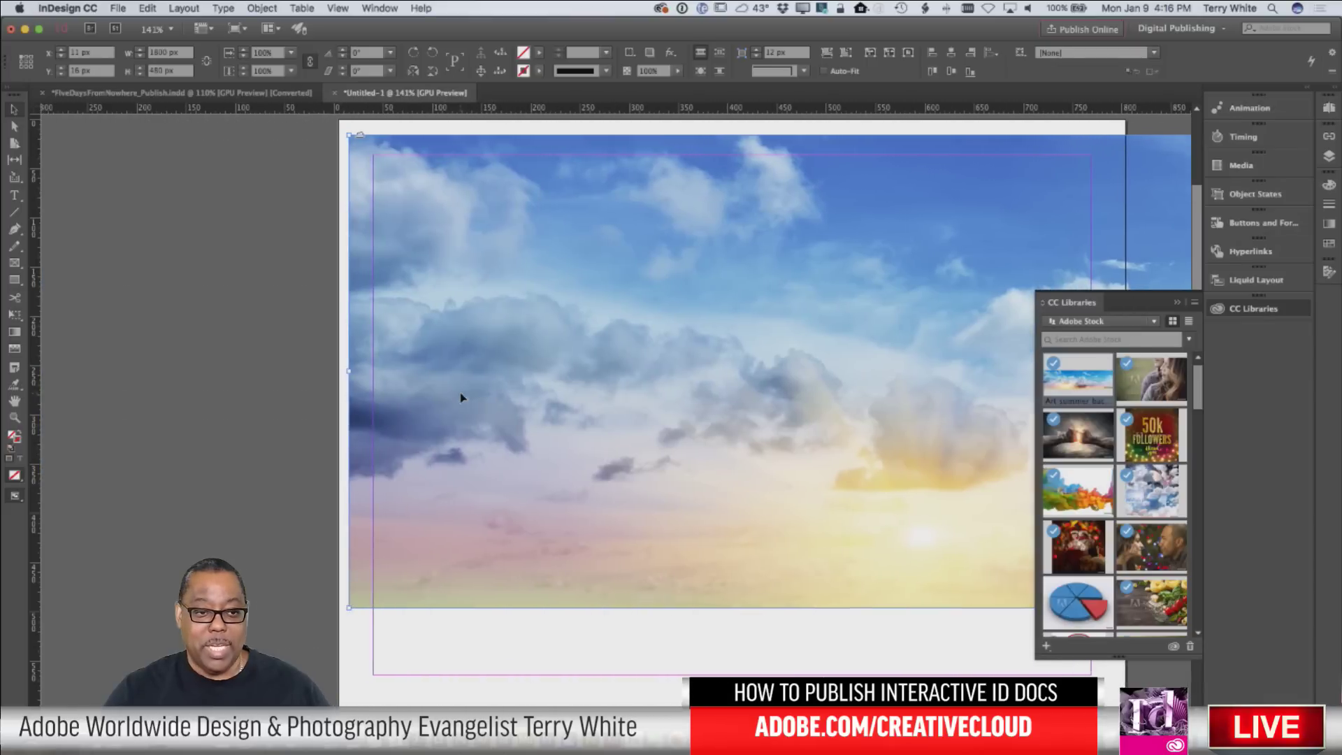
{"action": "left_click_drag", "start_coordinate": [498, 393], "coordinate": [491, 381]}
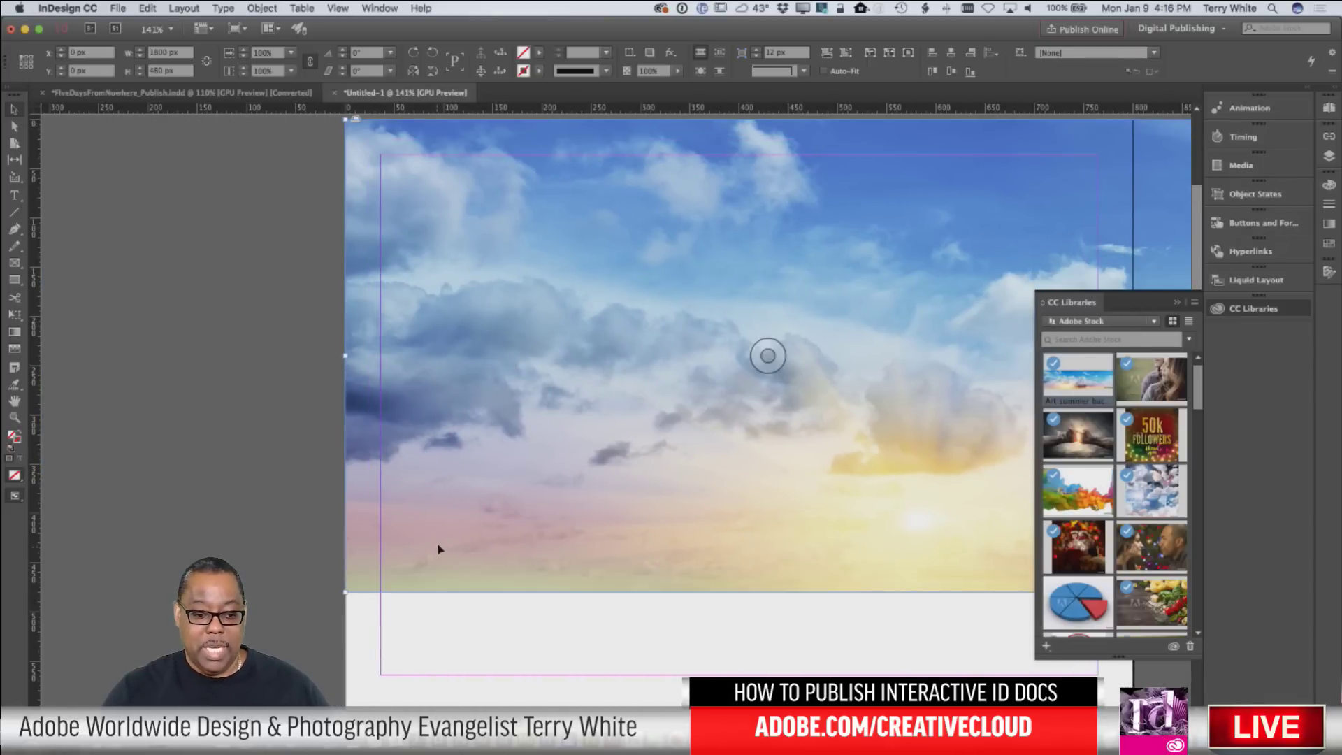
Collapse the CC Libraries panel and scale the cloud image proportionally to about 2255 x 601 px to cover the page height.
{"action": "key", "text": "super+minus"}
{"action": "key", "text": "super+minus"}
{"action": "key", "text": "super+minus"}
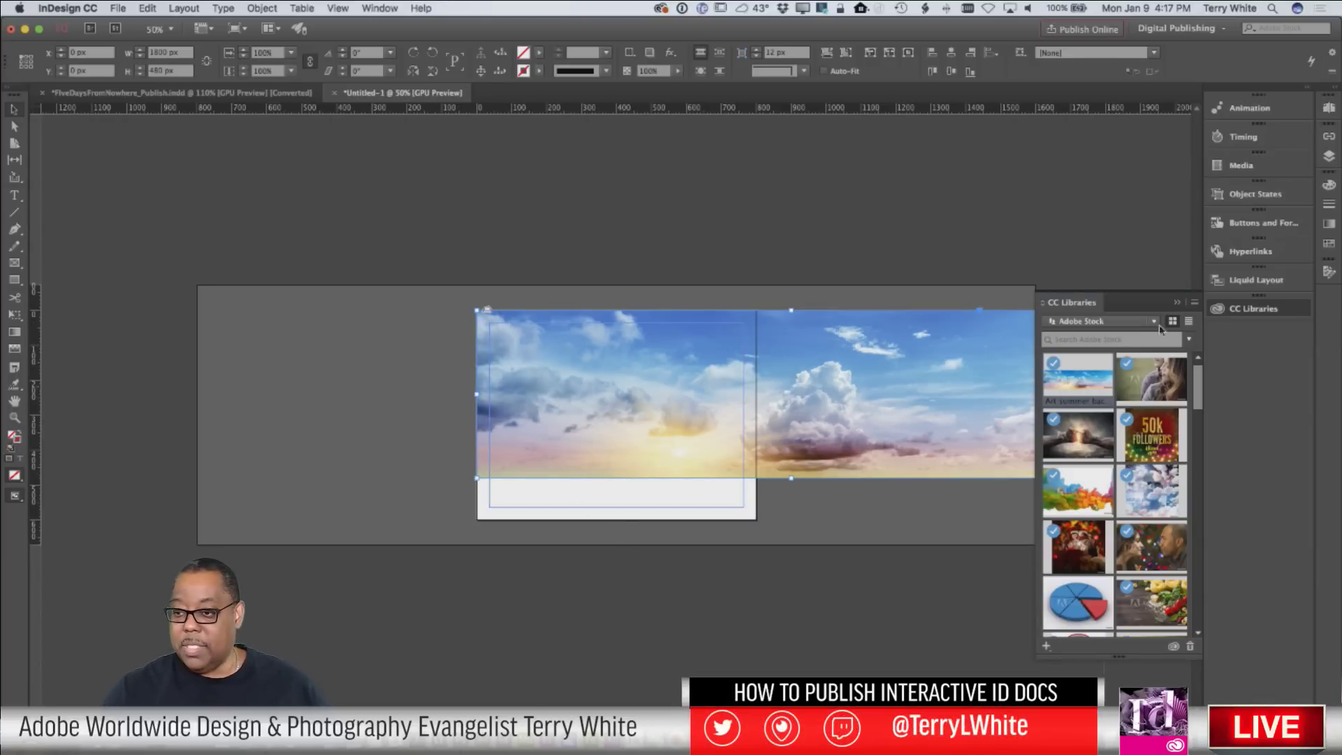
{"action": "left_click", "coordinate": [1177, 304]}
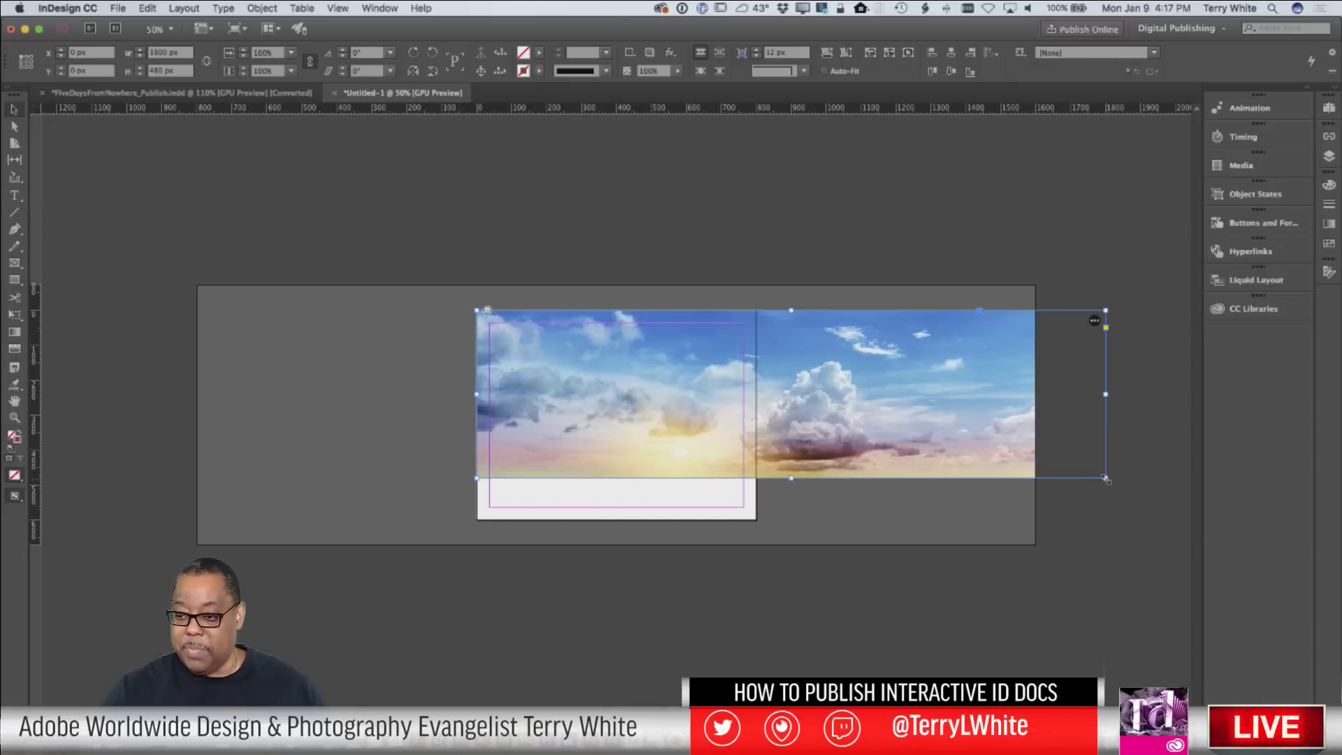
{"action": "left_click_drag", "start_coordinate": [1106, 480], "coordinate": [1264, 520]}
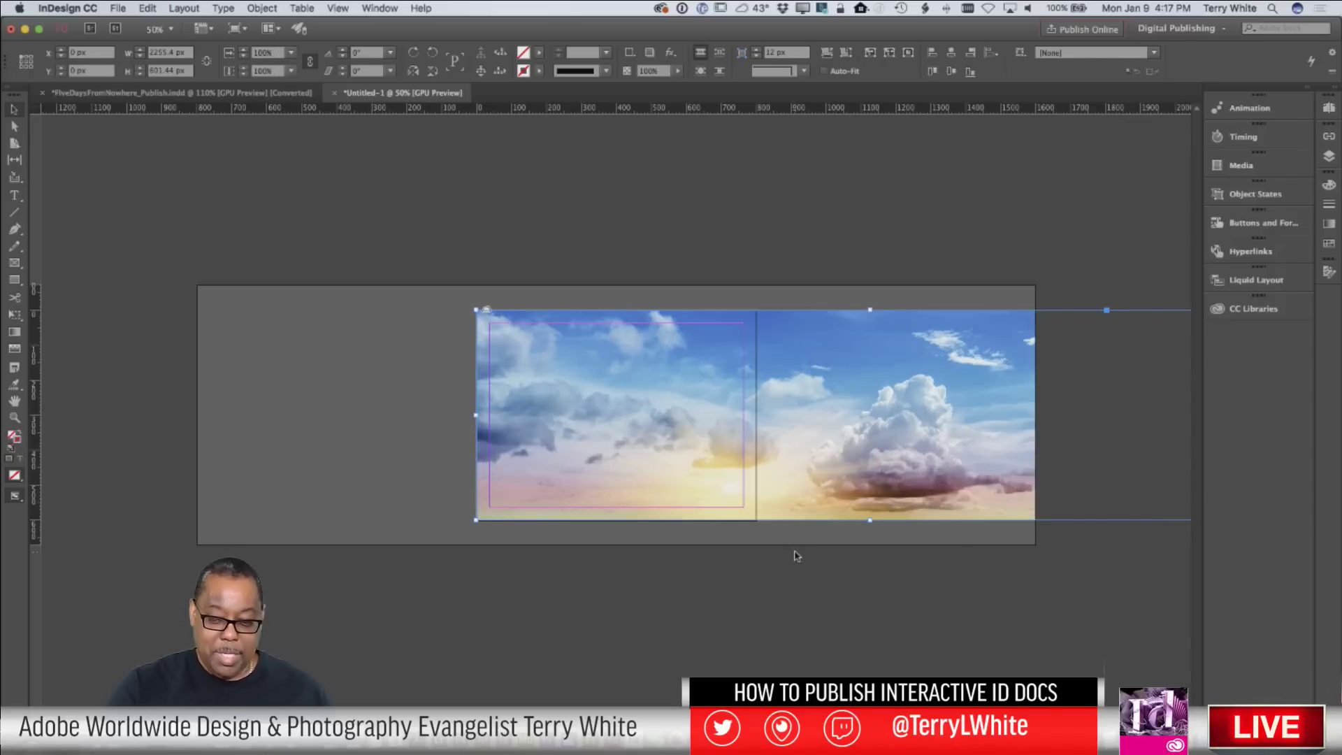
{"action": "key", "text": "super+0"}
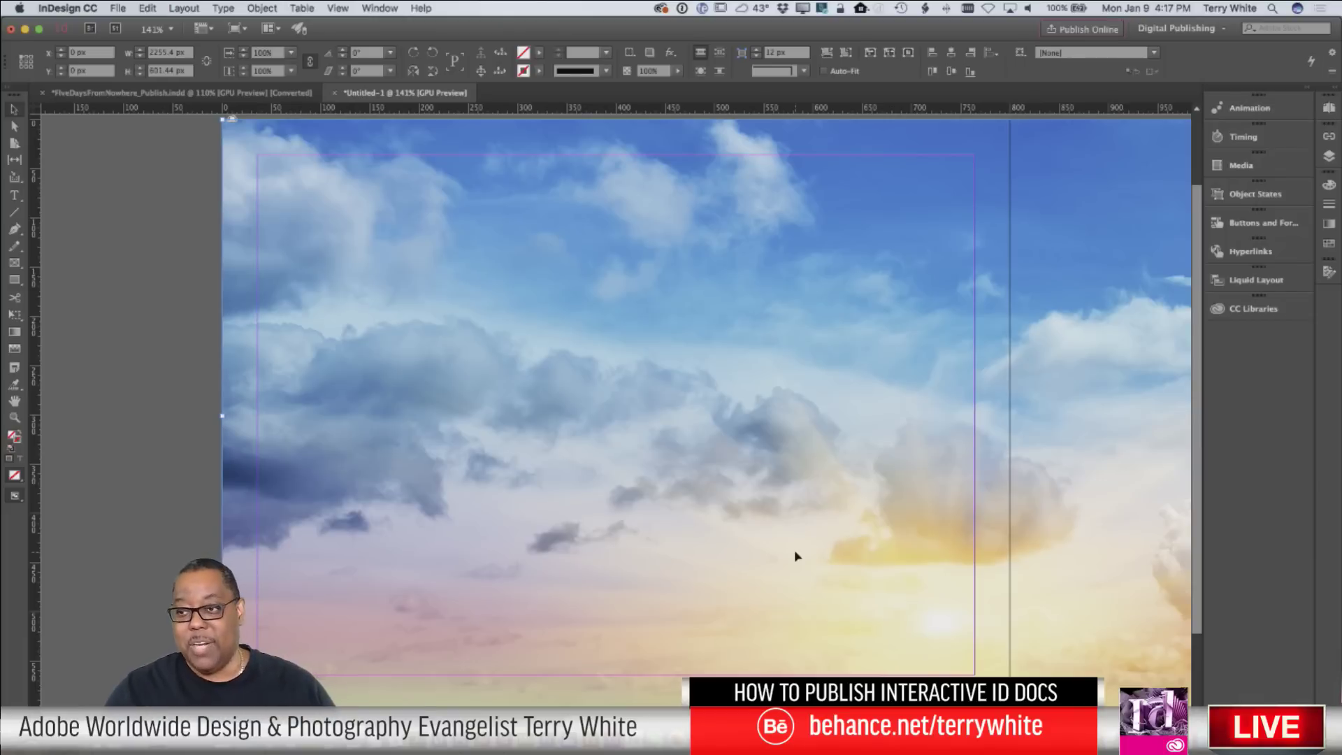
Apply the Move Left animation preset to the cloud image.
{"action": "left_click", "coordinate": [1265, 109]}
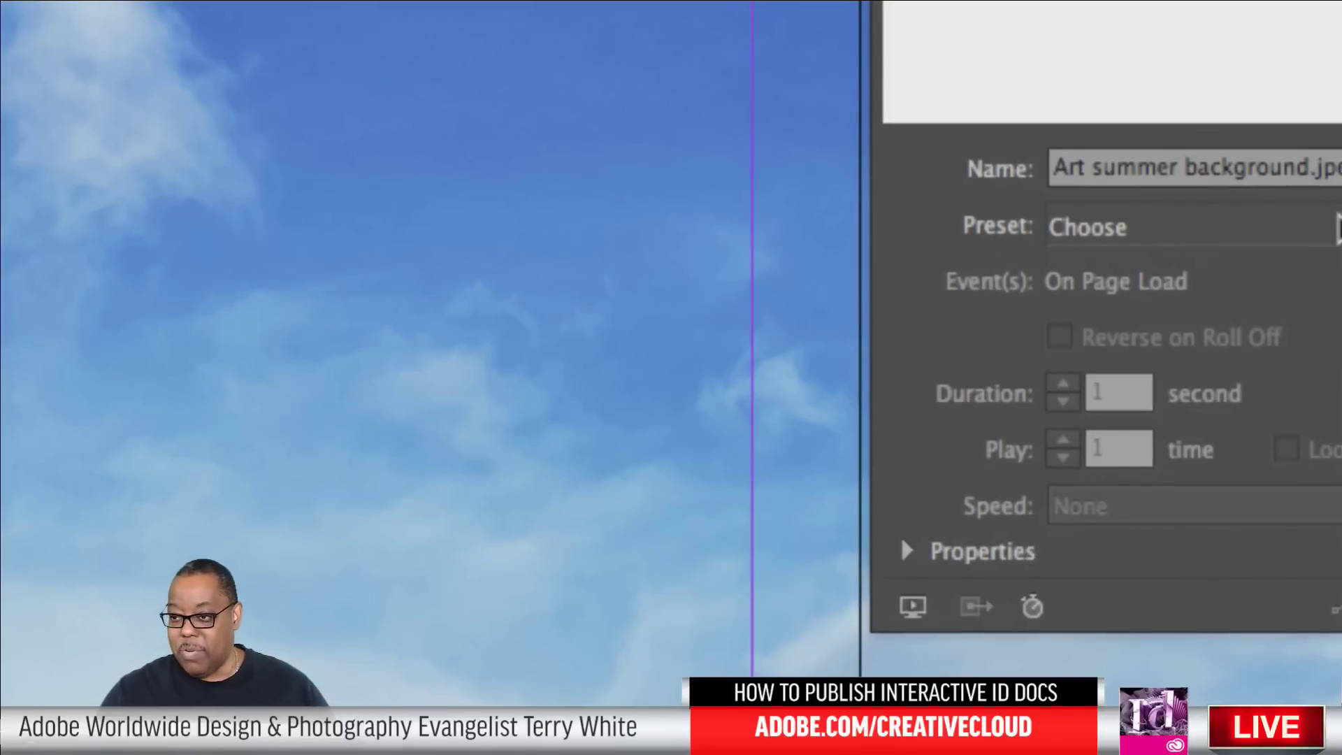
{"action": "left_click", "coordinate": [1075, 236]}
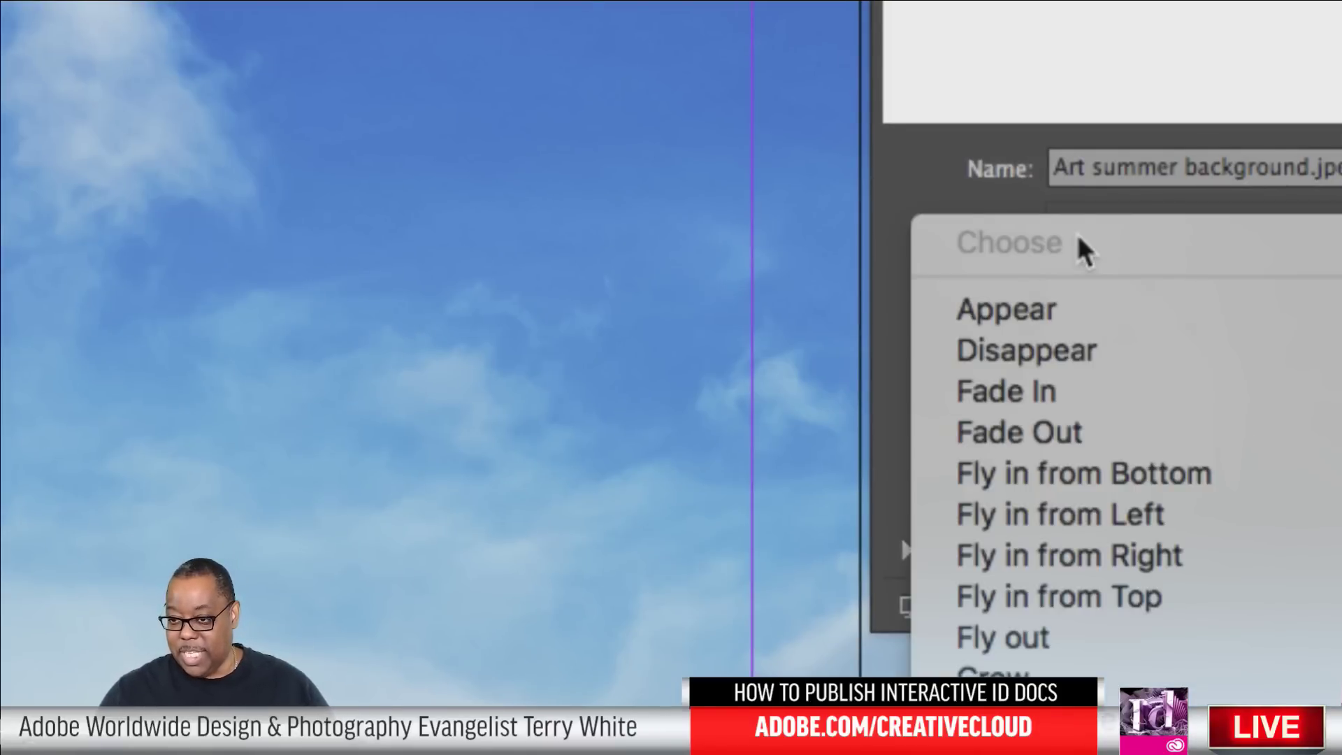
{"action": "left_click", "coordinate": [945, 200]}
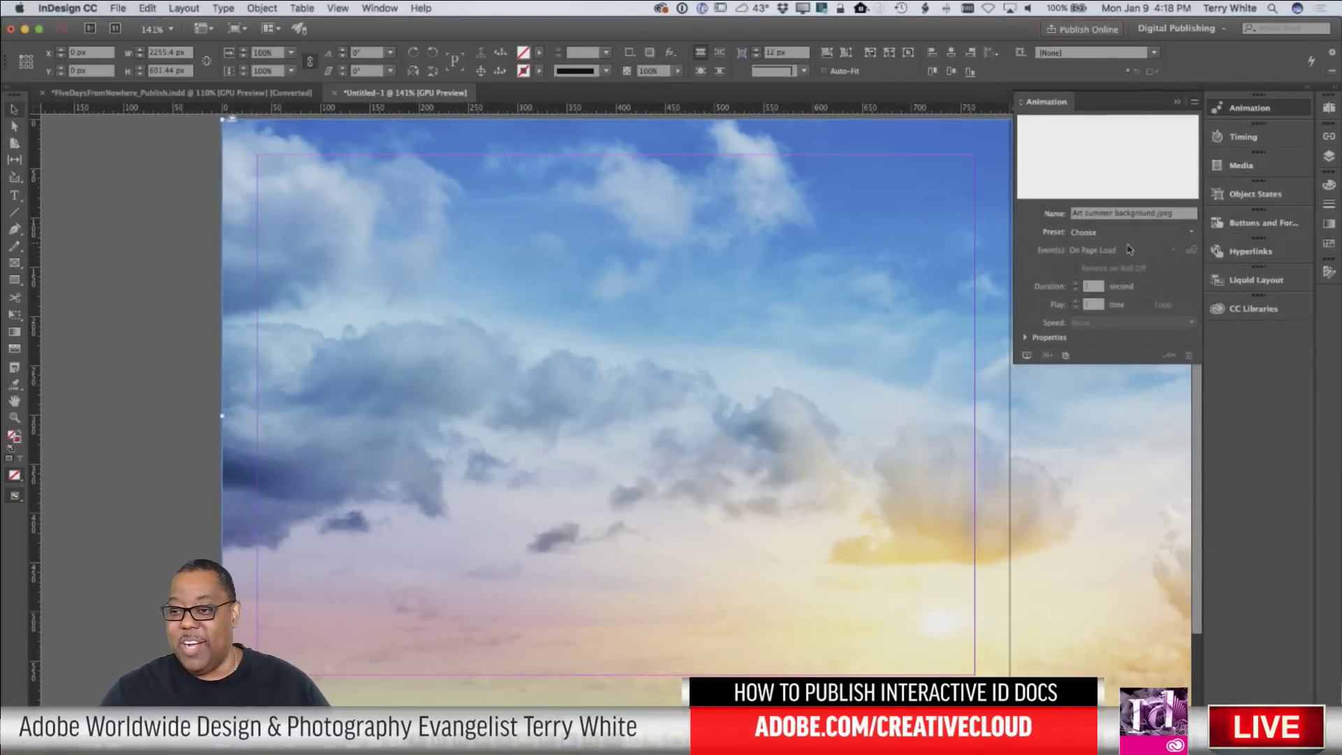
{"action": "left_click", "coordinate": [1193, 236]}
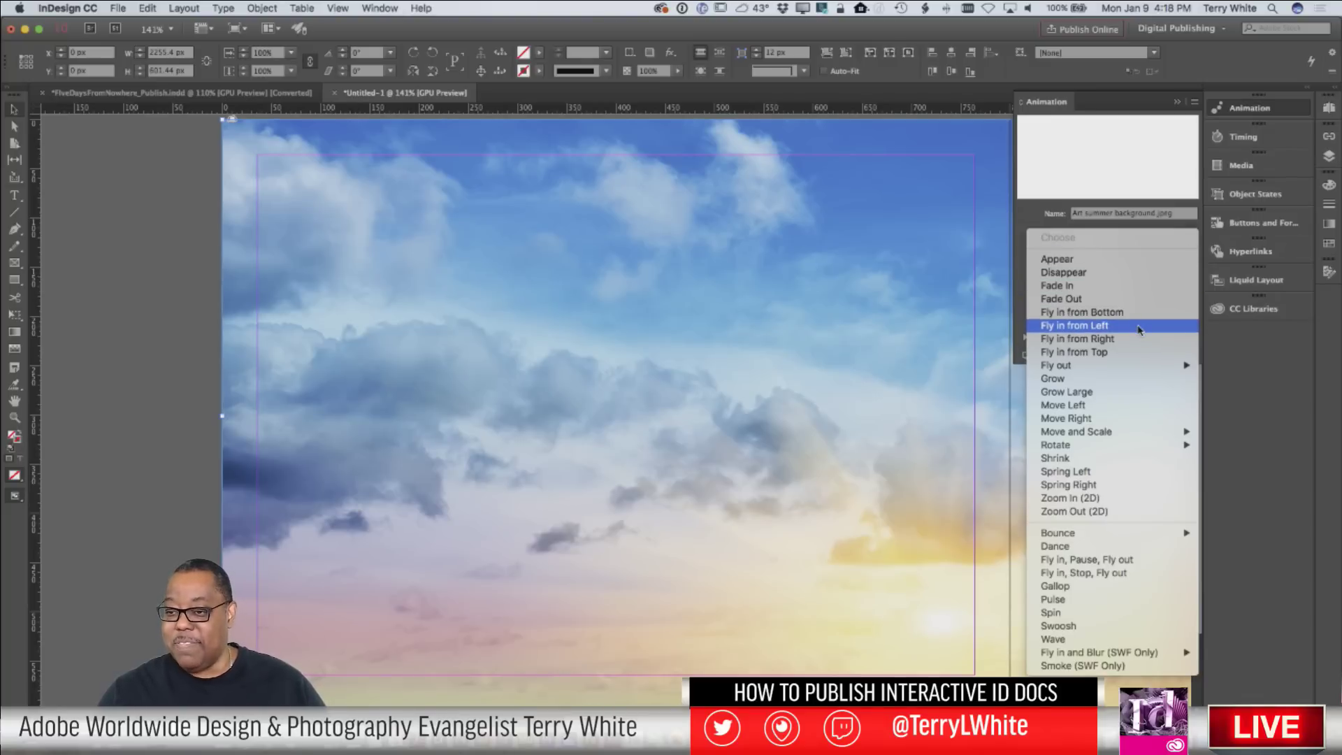
{"action": "mouse_move", "coordinate": [1135, 367]}
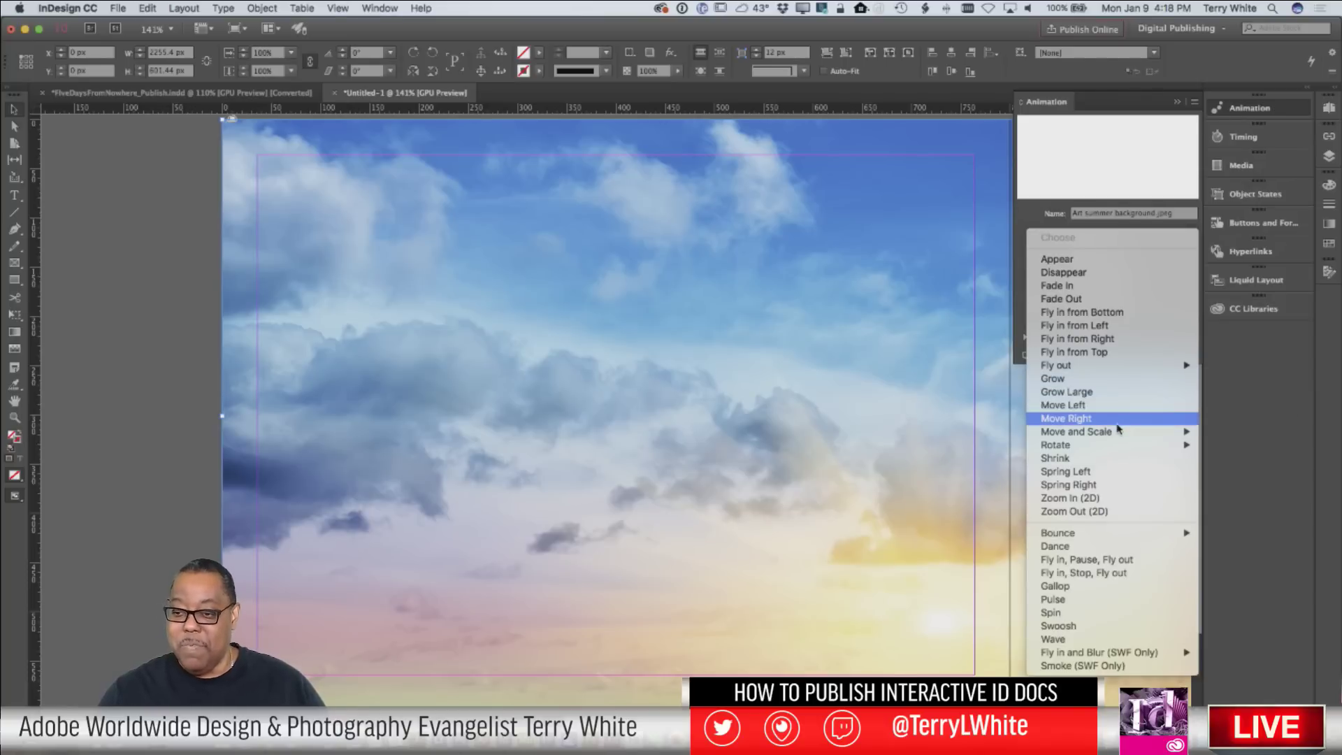
{"action": "mouse_move", "coordinate": [1117, 436]}
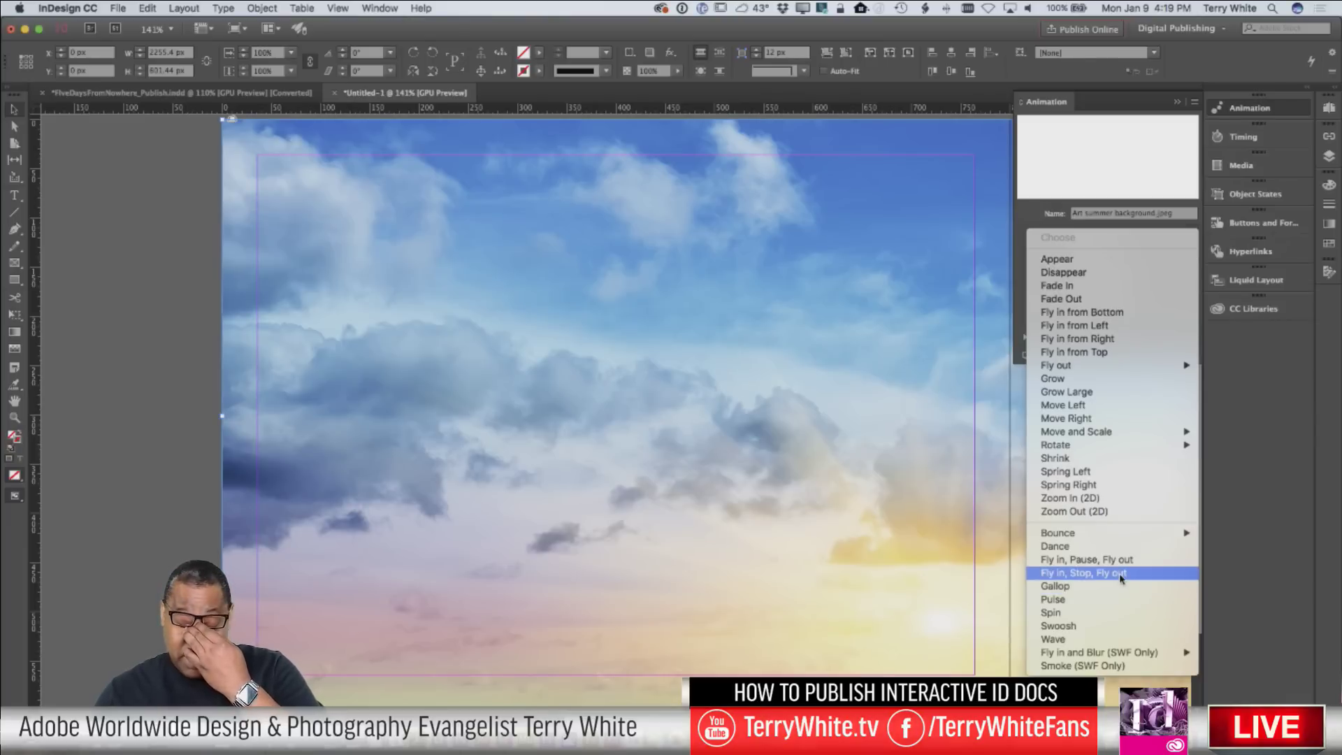
{"action": "mouse_move", "coordinate": [1133, 657]}
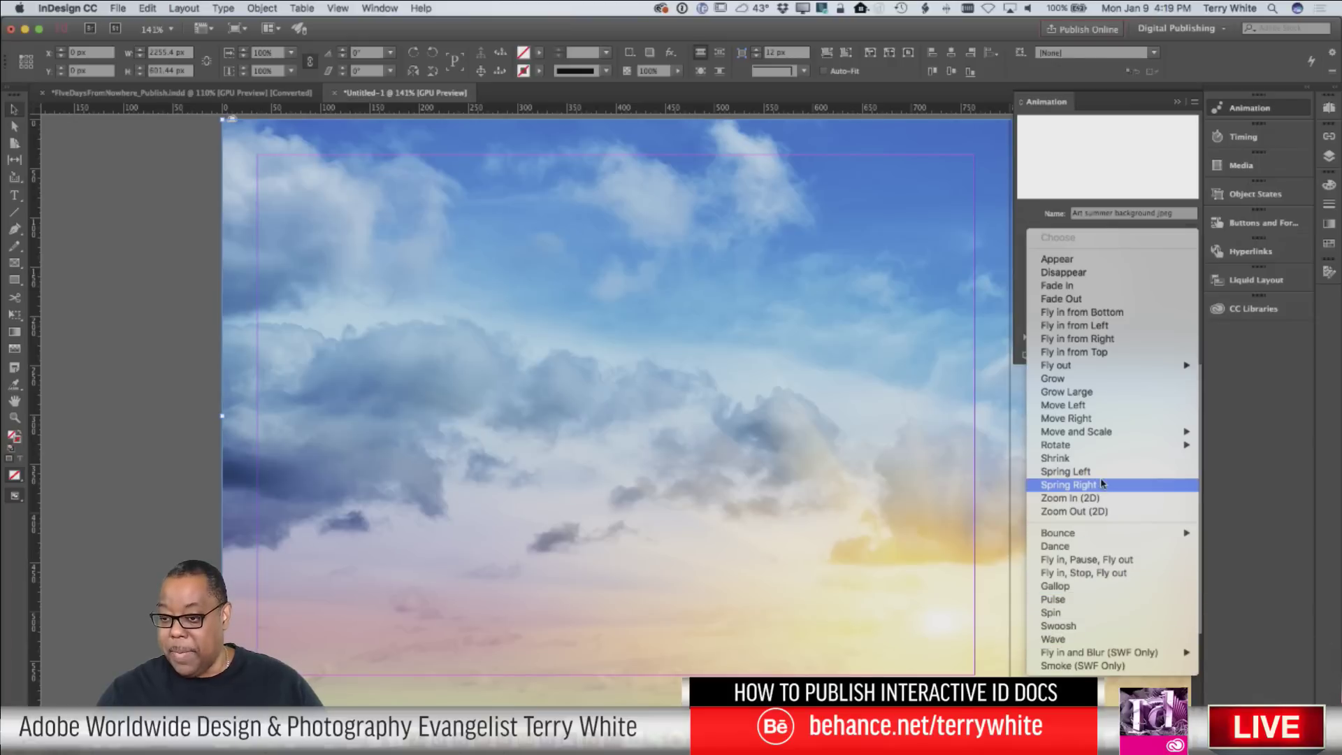
{"action": "left_click", "coordinate": [1099, 412]}
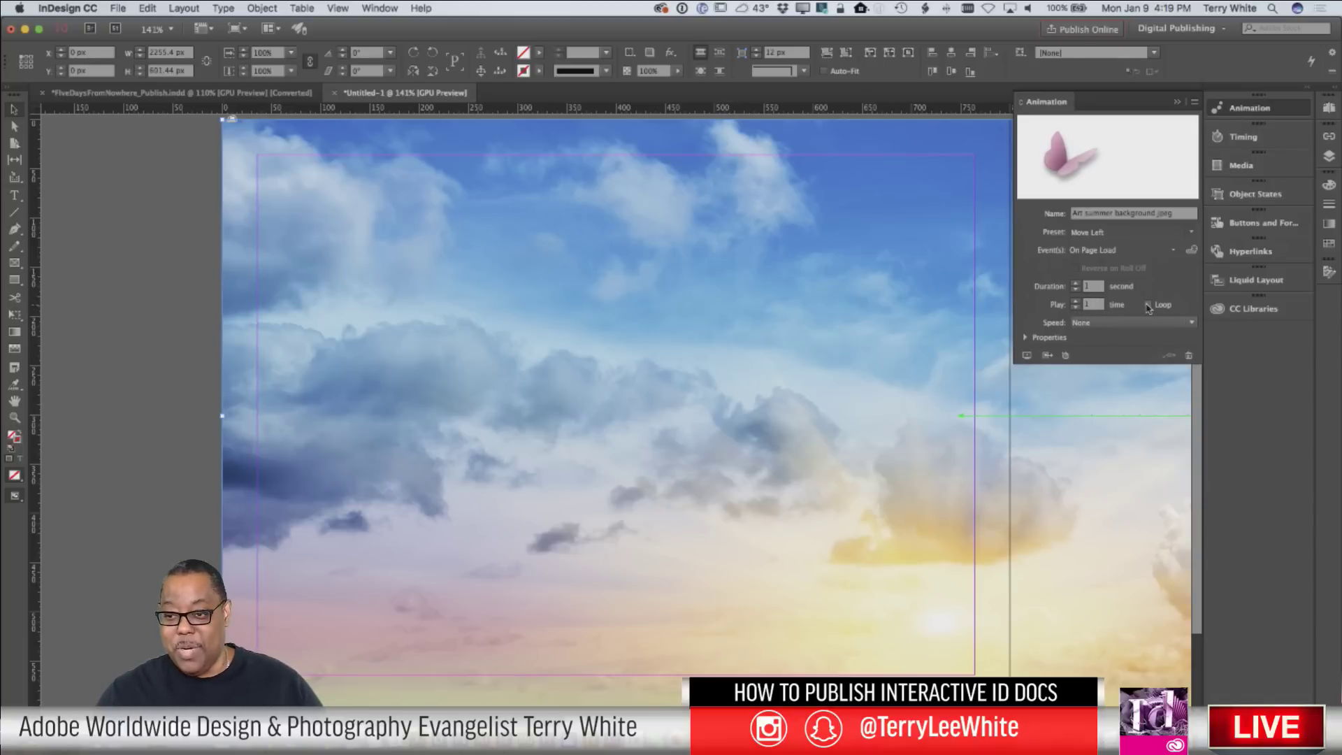
Set the cloud animation's speed to Ease In and Out and lengthen its duration.
{"action": "left_click", "coordinate": [1112, 323]}
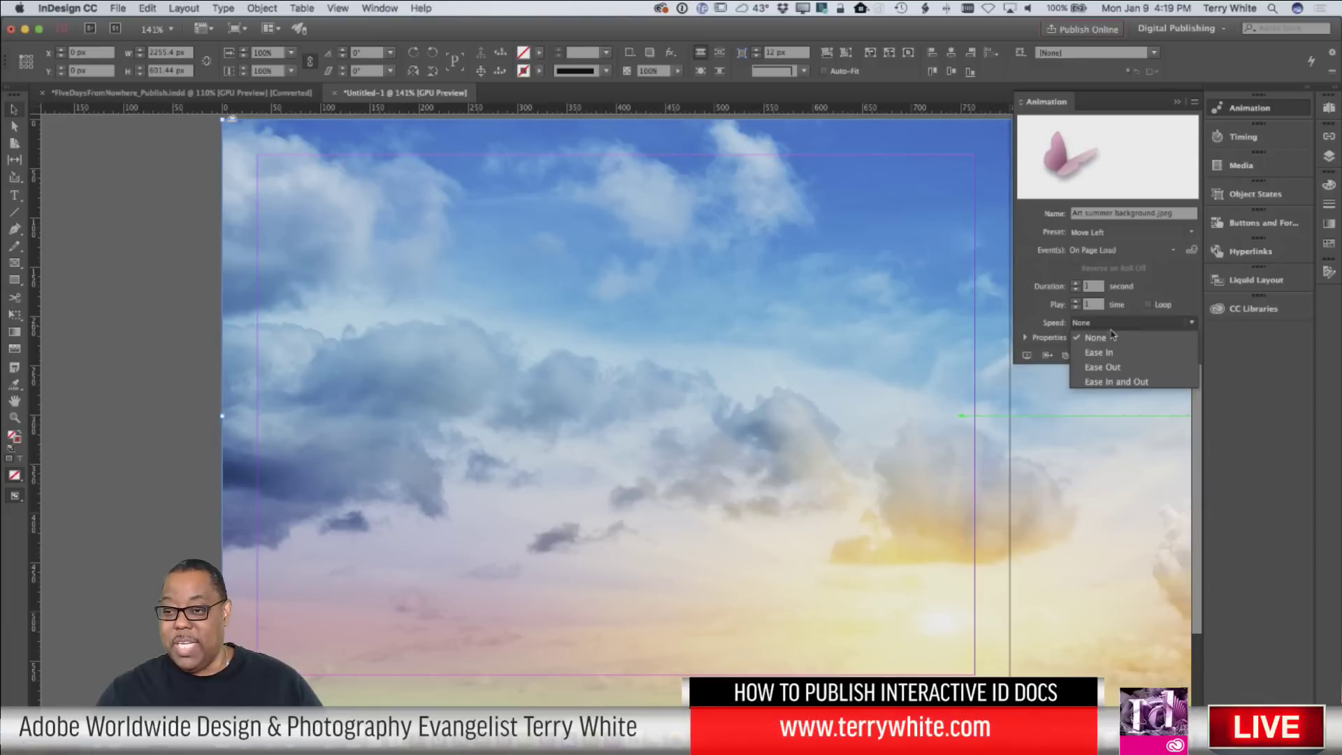
{"action": "left_click", "coordinate": [1110, 352]}
{"action": "left_click", "coordinate": [1112, 323]}
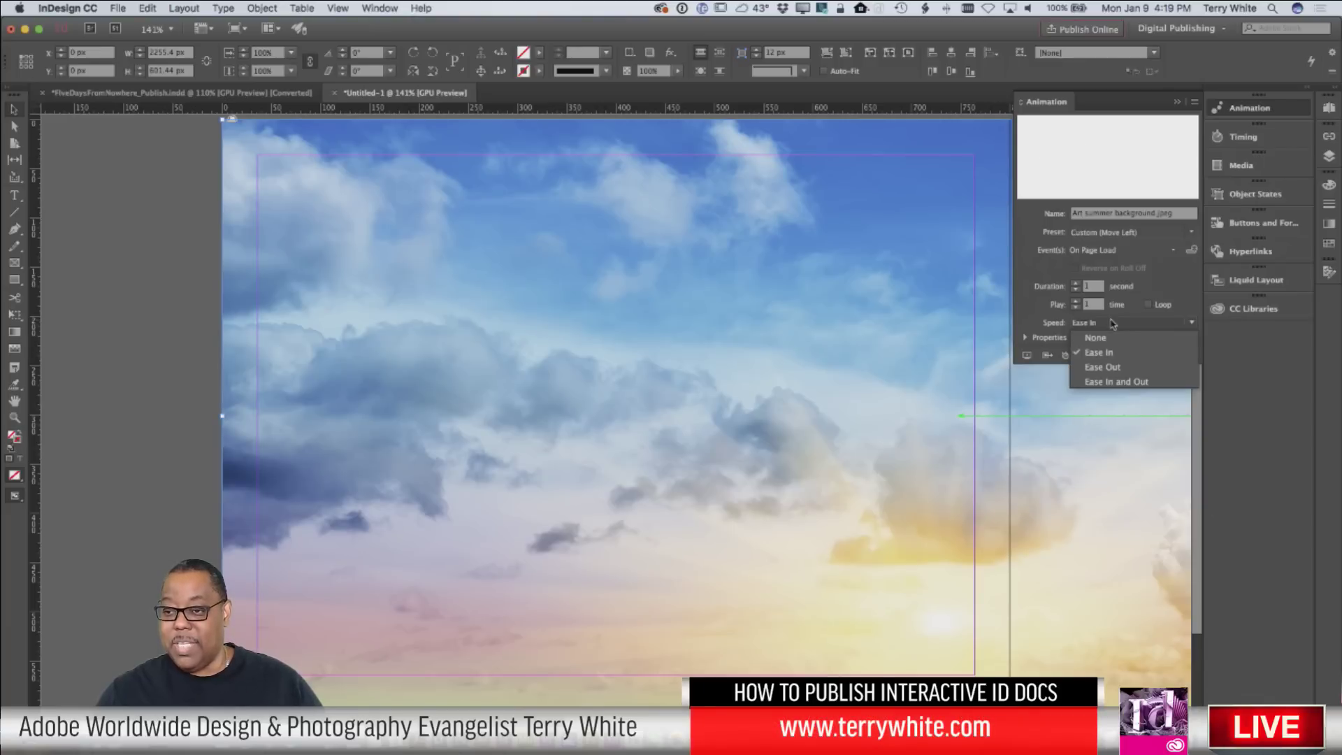
{"action": "left_click", "coordinate": [1104, 382]}
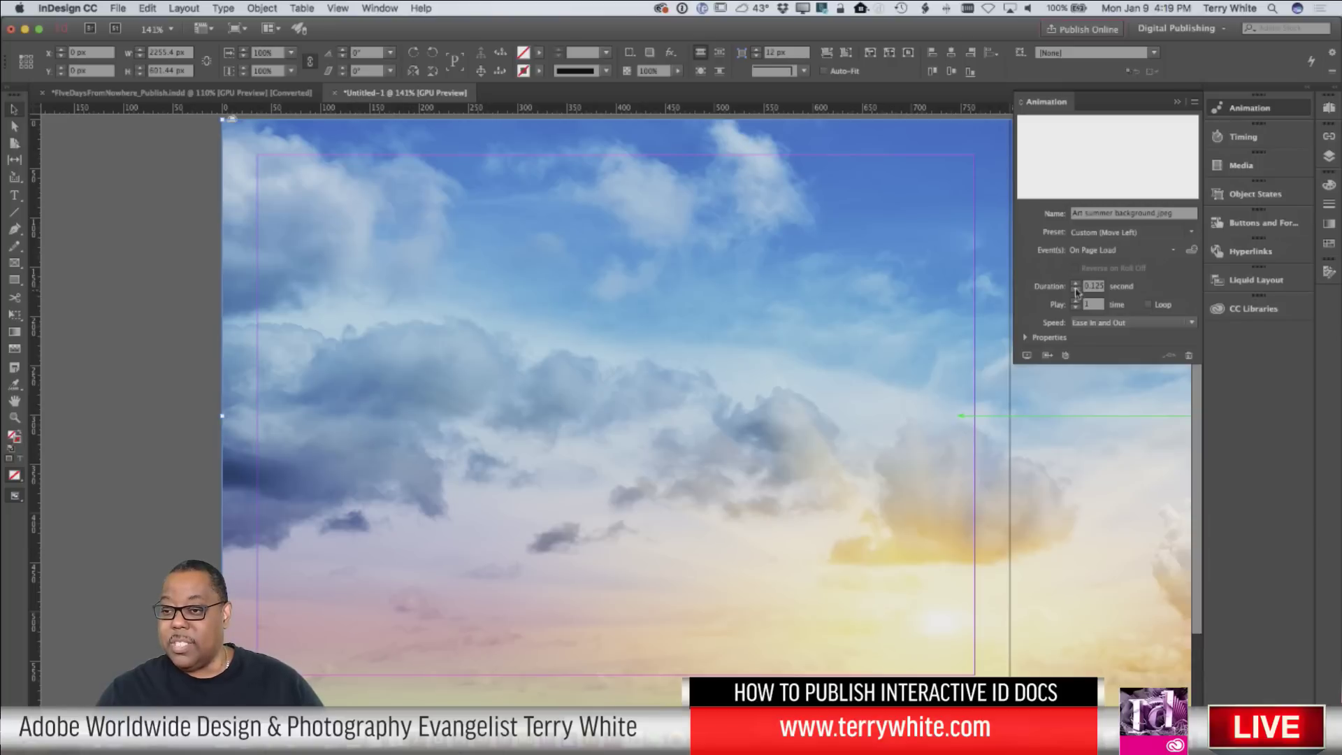
{"action": "left_click", "coordinate": [1076, 282]}
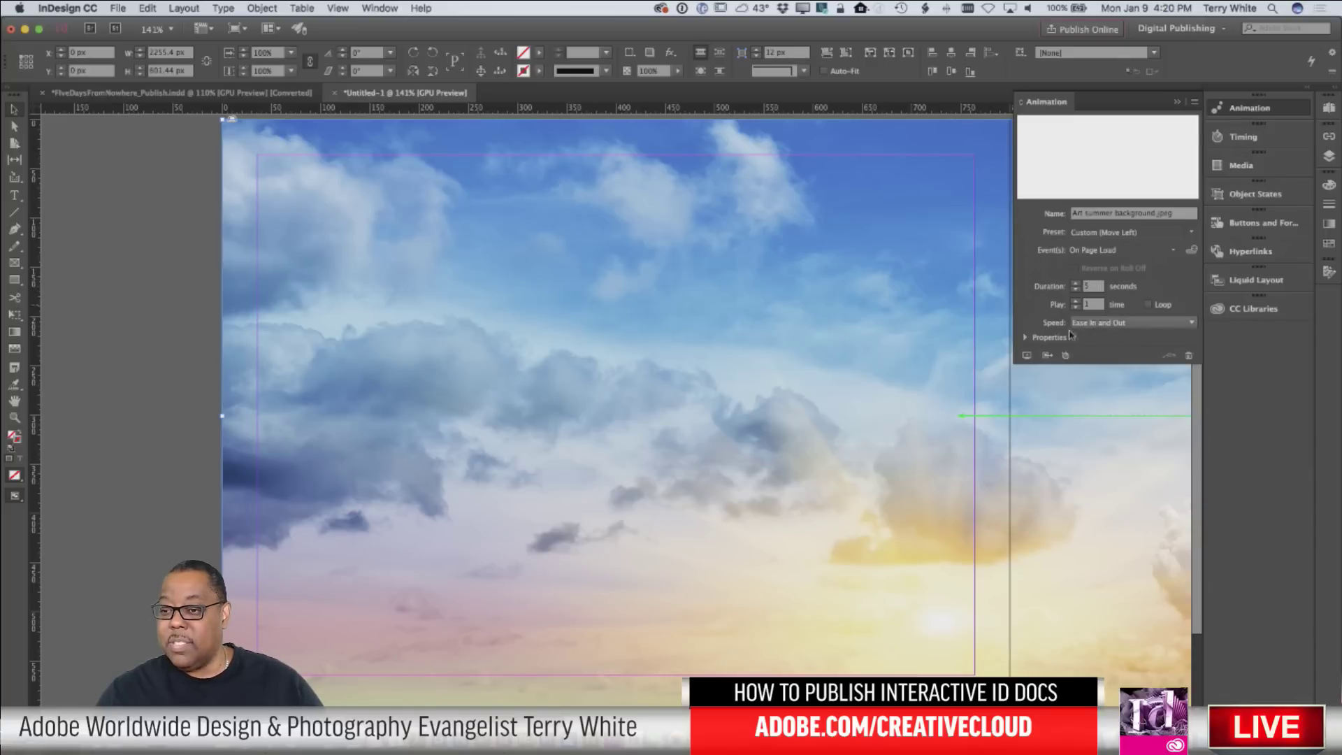
Preview the cloud animation, close the preview, and set the animation's duration to 10 seconds.
{"action": "left_click", "coordinate": [1028, 357]}
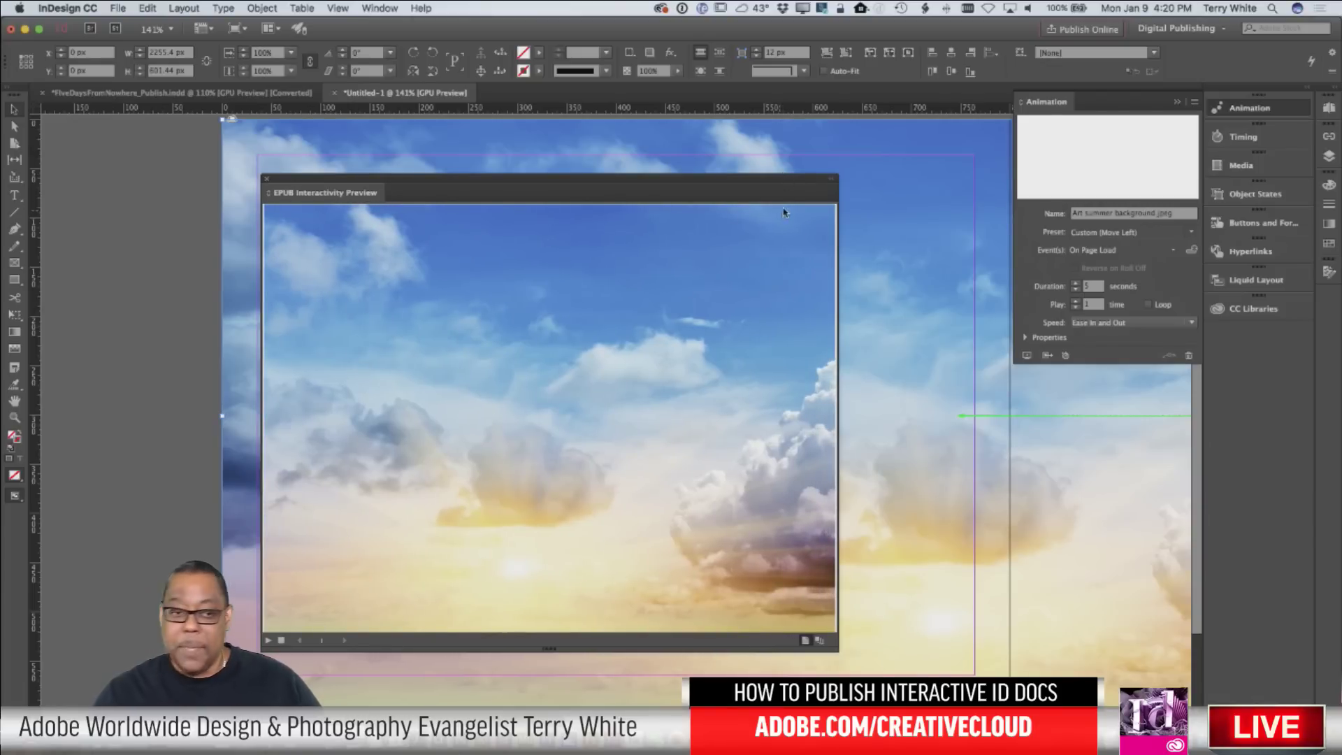
{"action": "left_click", "coordinate": [267, 180]}
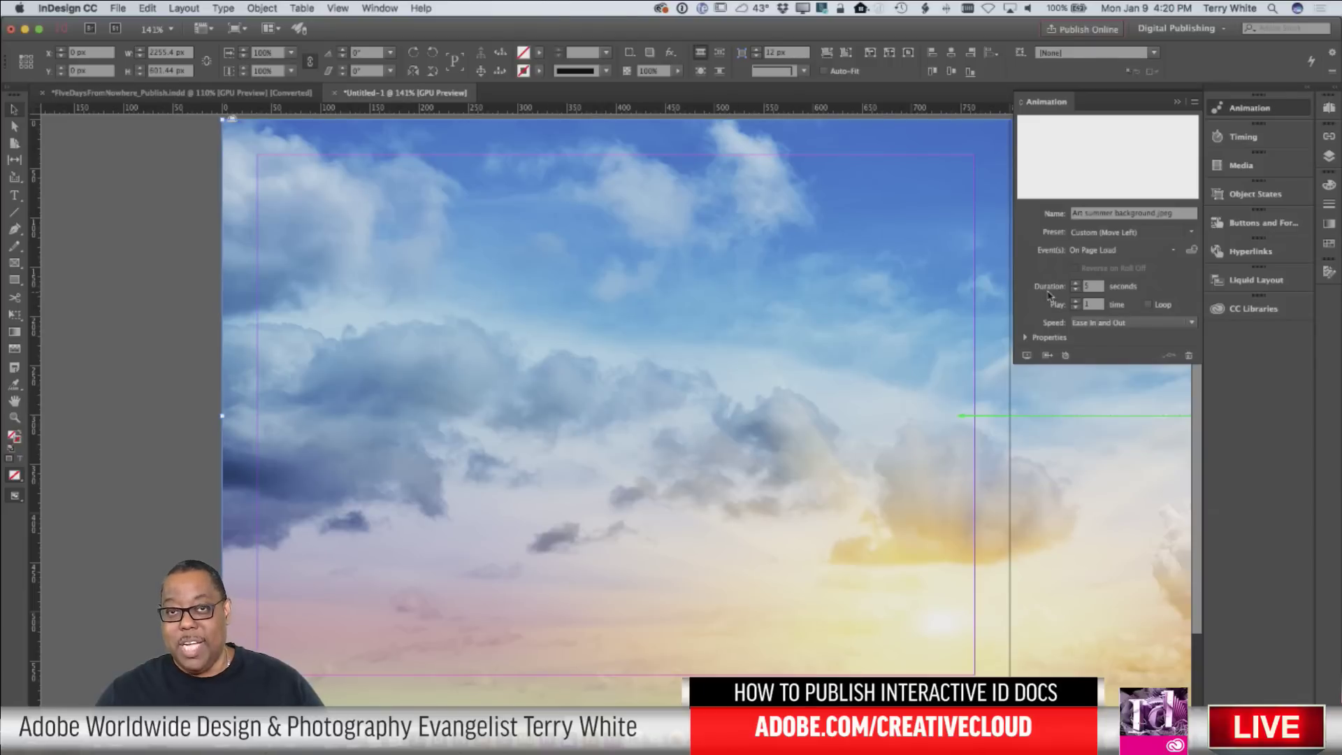
{"action": "left_click", "coordinate": [1094, 286]}
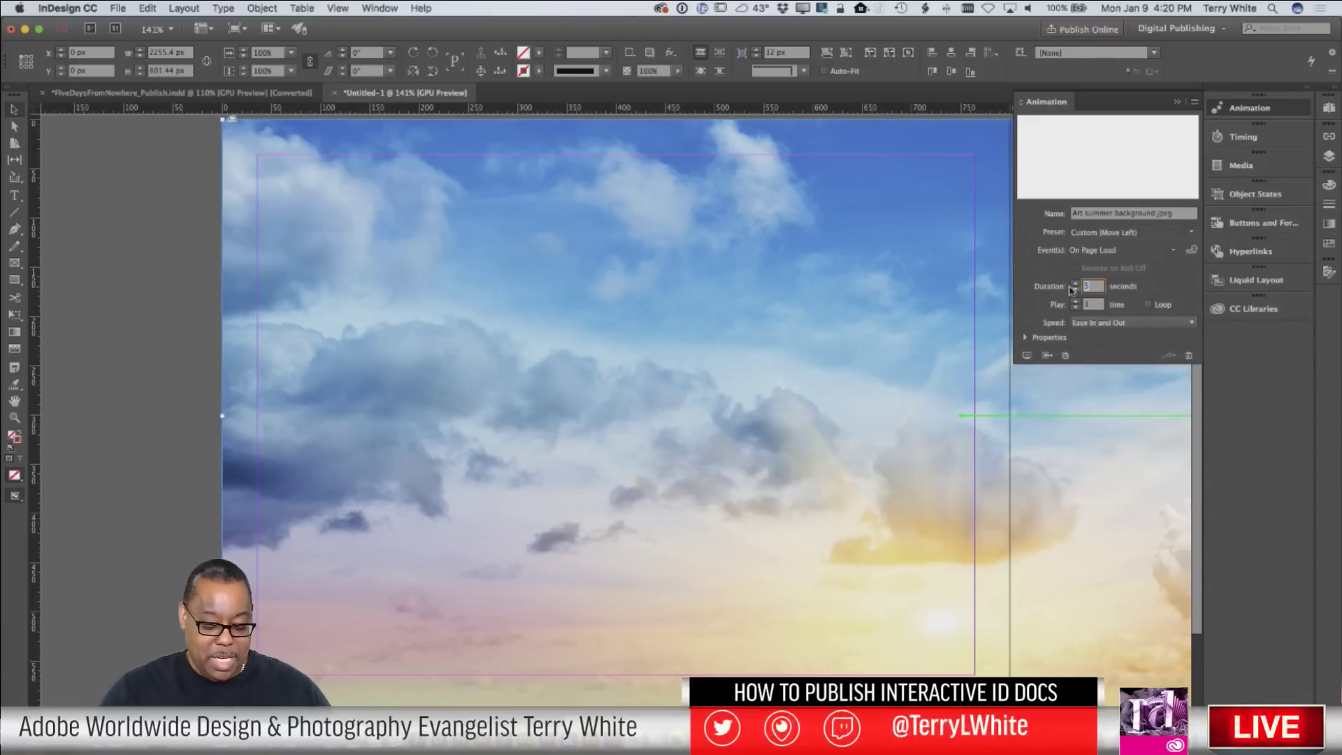
{"action": "type", "text": "10"}
{"action": "key", "text": "Tab"}
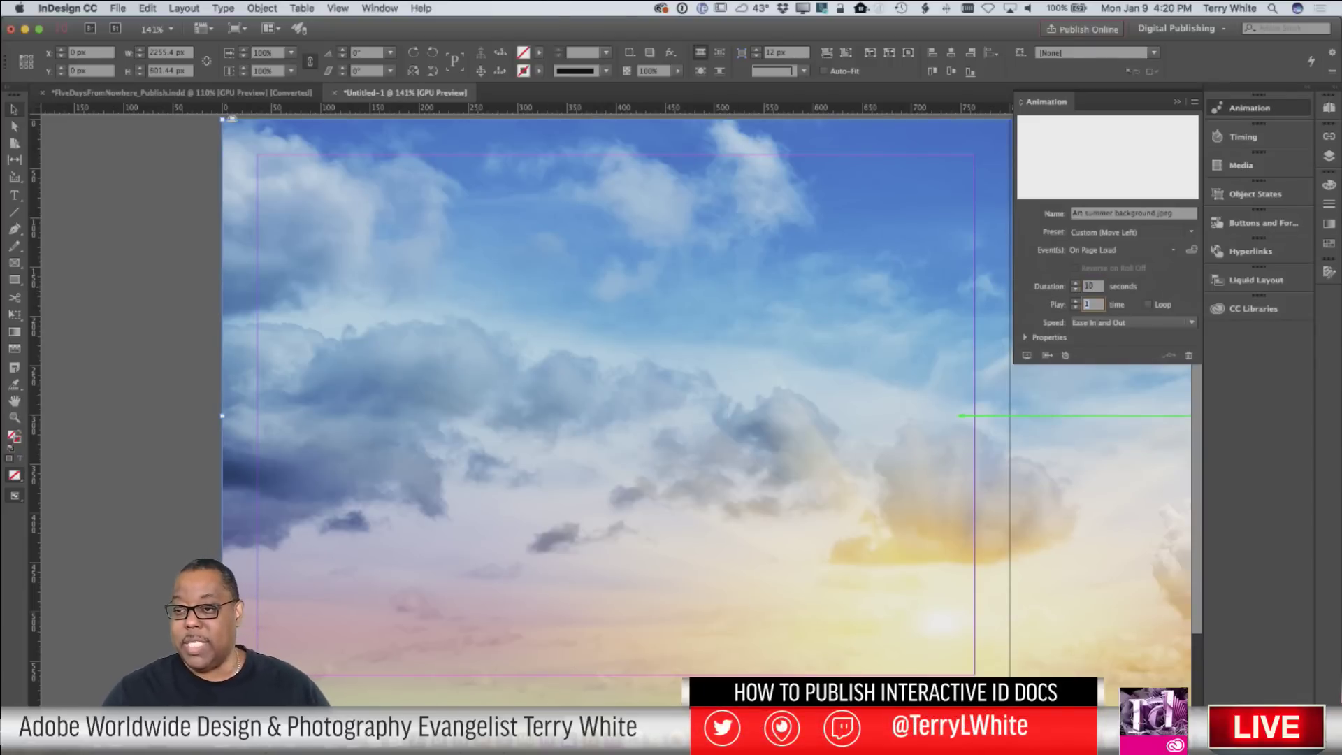
Preview the cloud animation, close the preview, set the animation's duration to 20 seconds, and deselect the image.
{"action": "left_click", "coordinate": [1026, 356]}
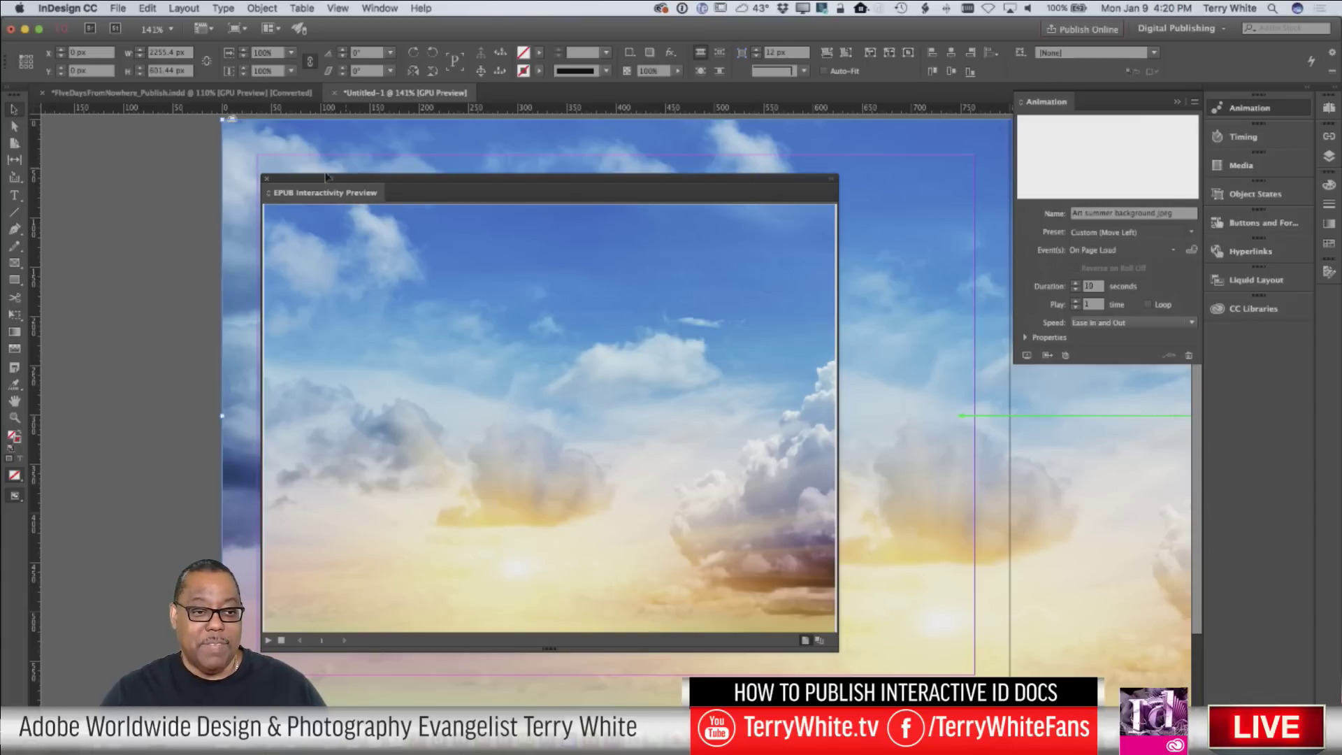
{"action": "left_click", "coordinate": [267, 181]}
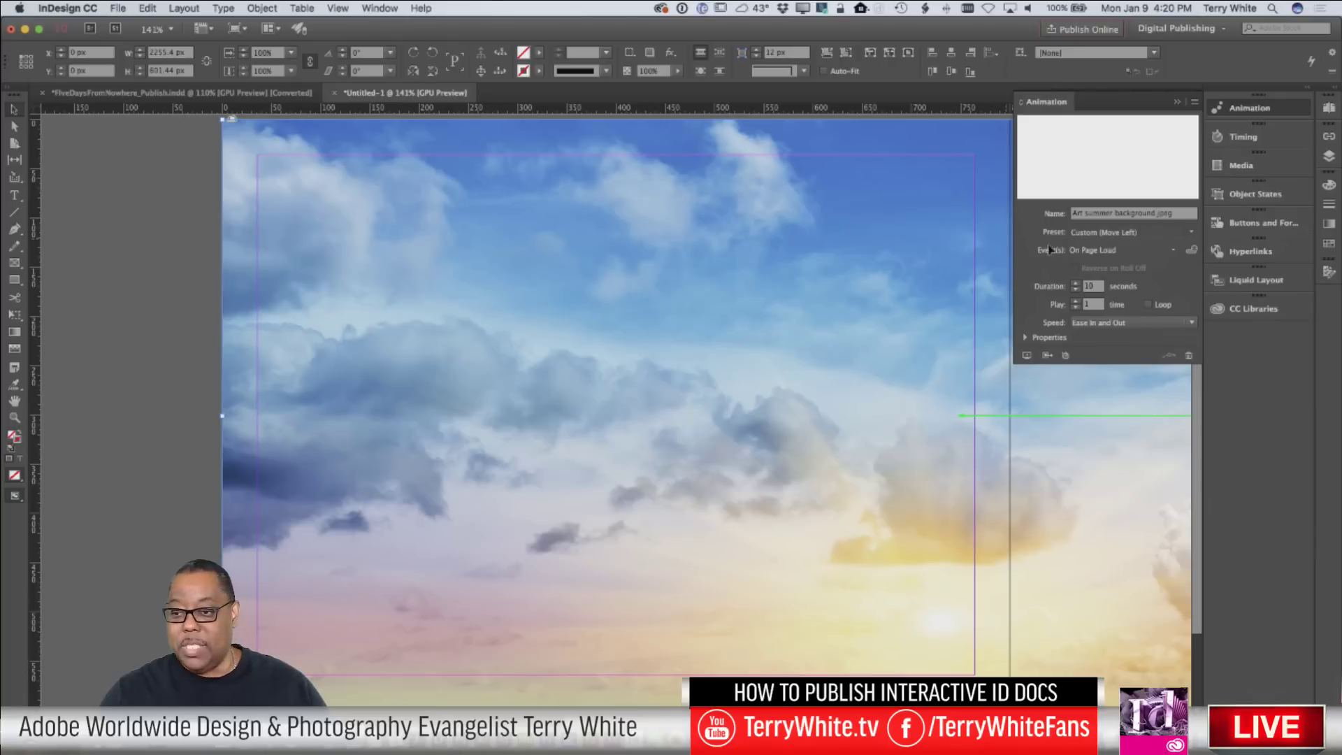
{"action": "left_click_drag", "start_coordinate": [1100, 289], "coordinate": [1068, 285]}
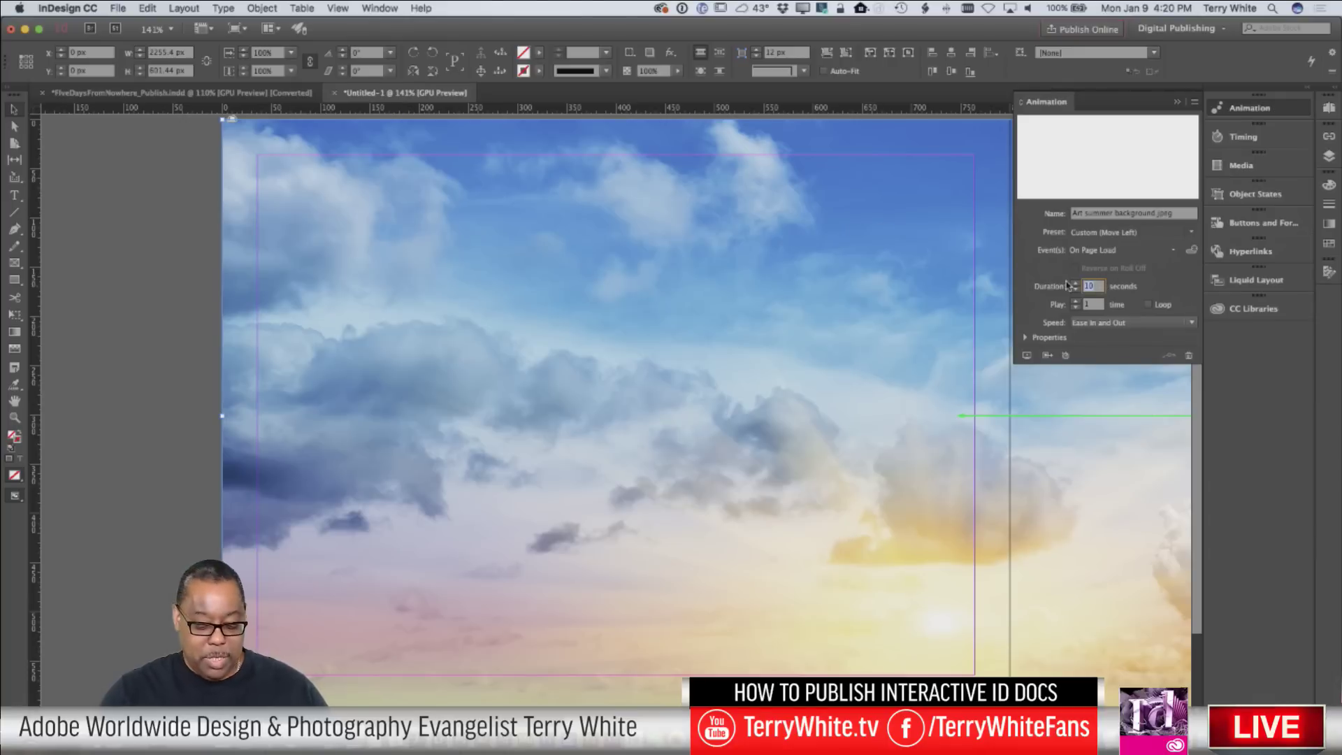
{"action": "type", "text": "20"}
{"action": "key", "text": "Tab"}
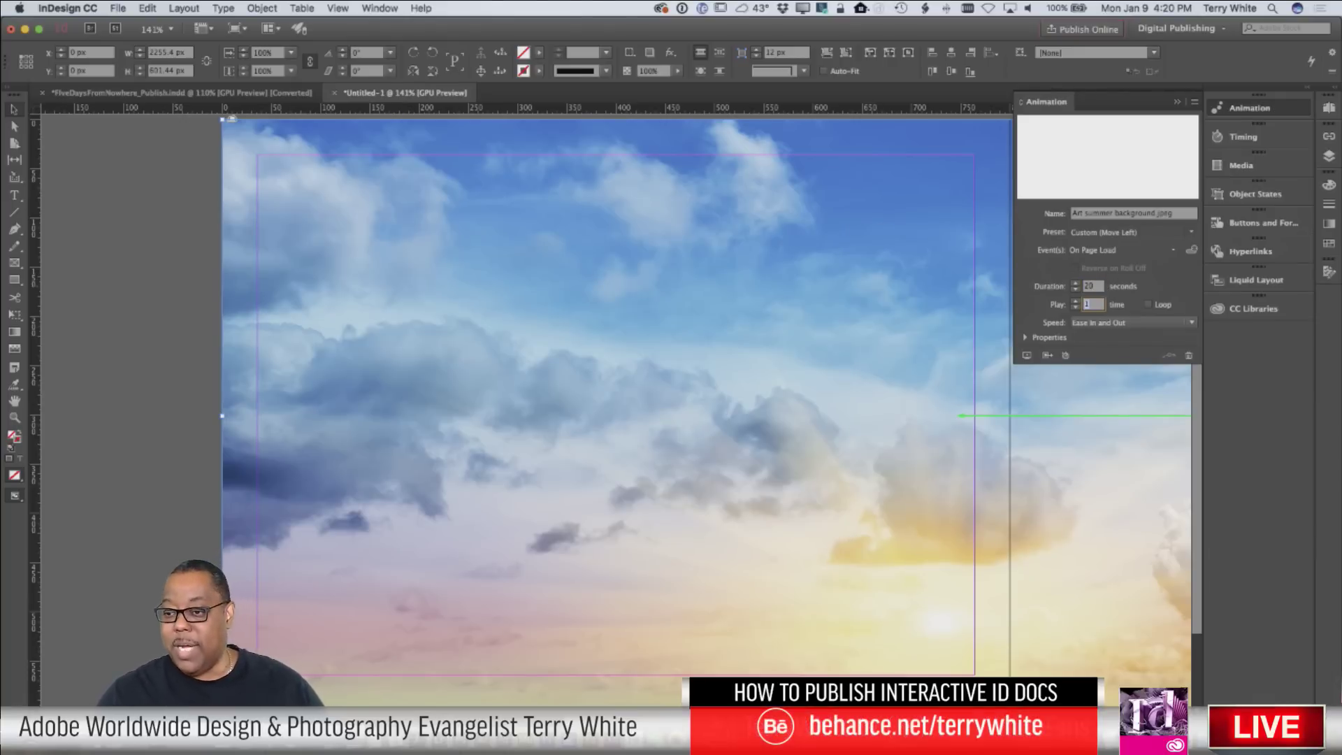
{"action": "left_click", "coordinate": [706, 416]}
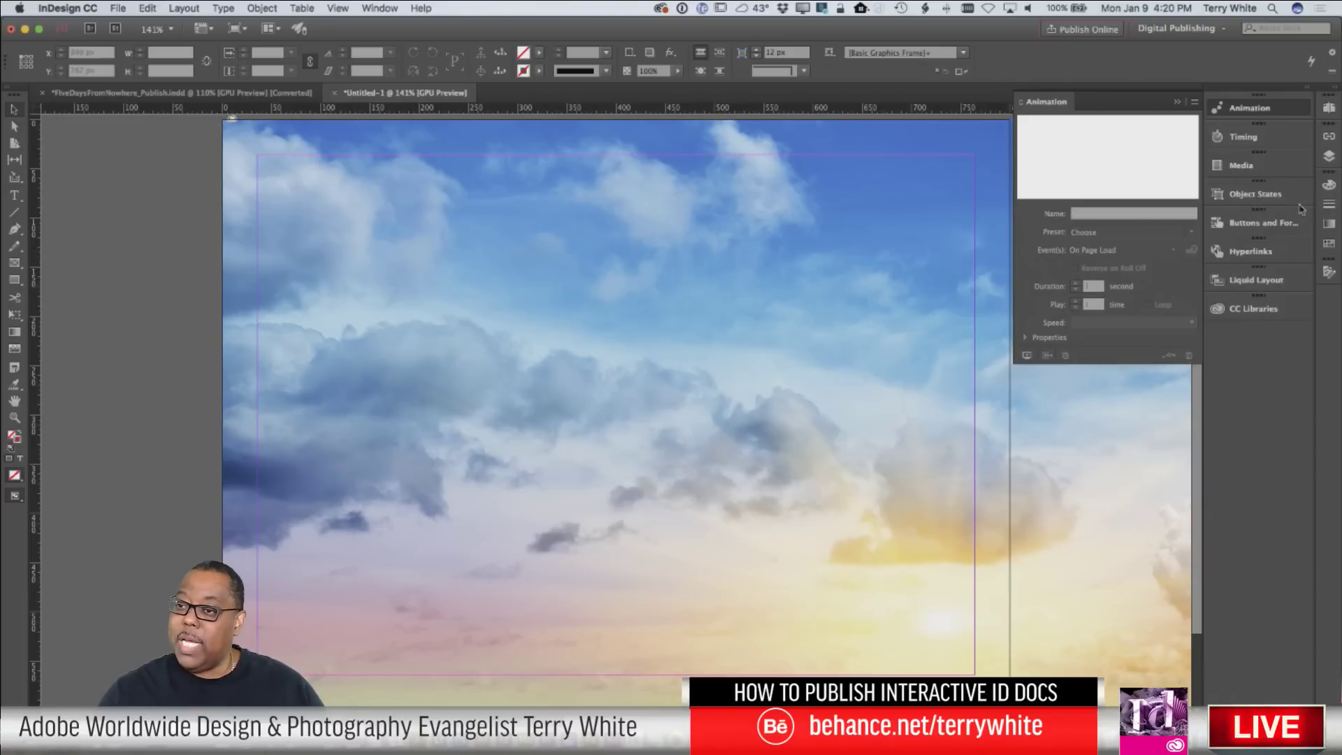
Place the Adobe Stock live stream pointer icon from CC Libraries at about 161 x 161 px near the page's bottom centre.
{"action": "left_click", "coordinate": [1255, 309]}
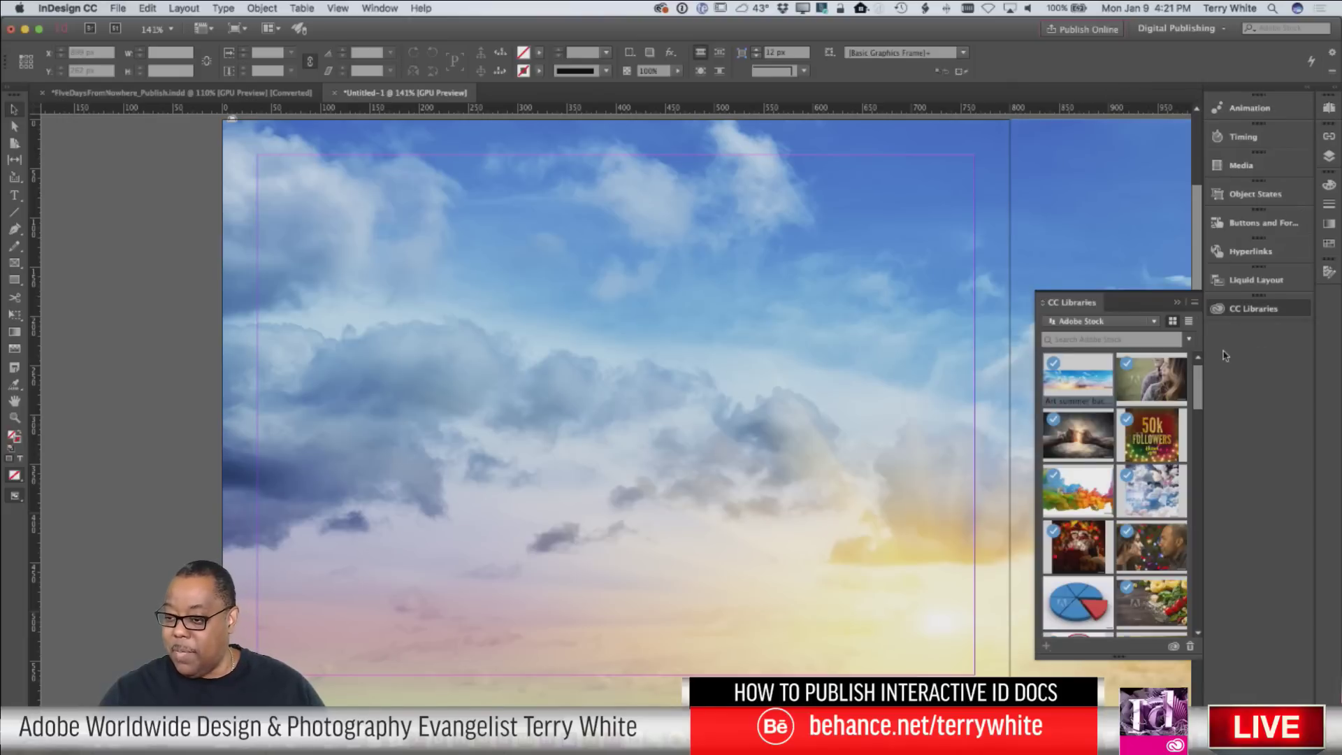
{"action": "scroll", "coordinate": [1105, 466], "scroll_direction": "down", "scroll_amount": 5}
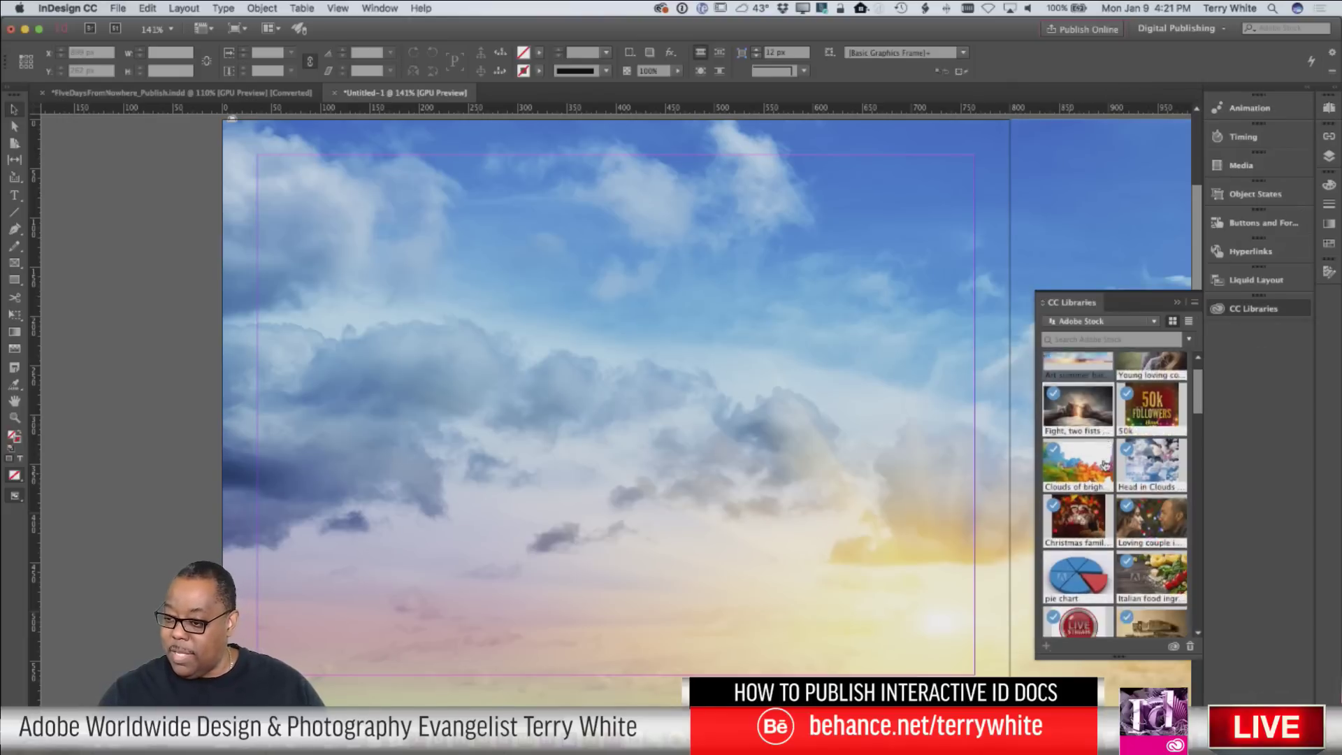
{"action": "scroll", "coordinate": [1105, 467], "scroll_direction": "down", "scroll_amount": 3}
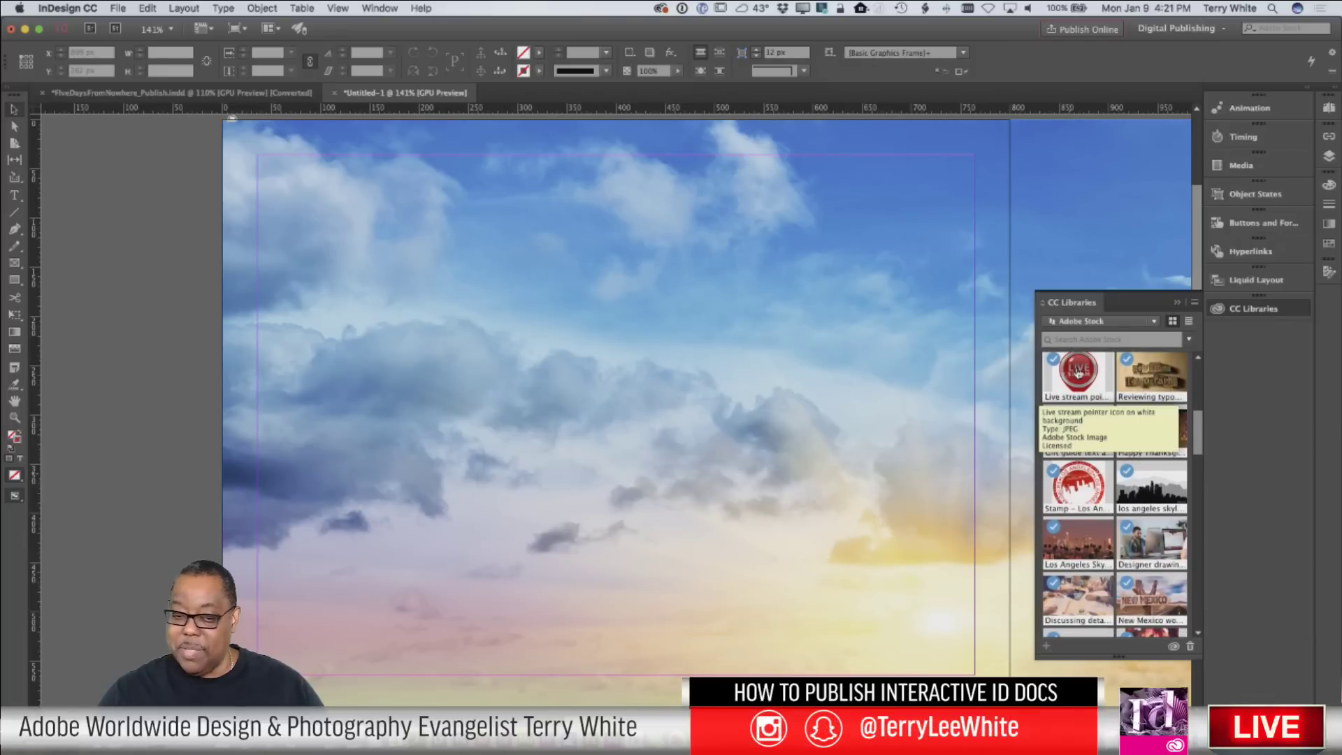
{"action": "left_click_drag", "start_coordinate": [1077, 364], "coordinate": [222, 452]}
{"action": "left_click", "coordinate": [193, 433]}
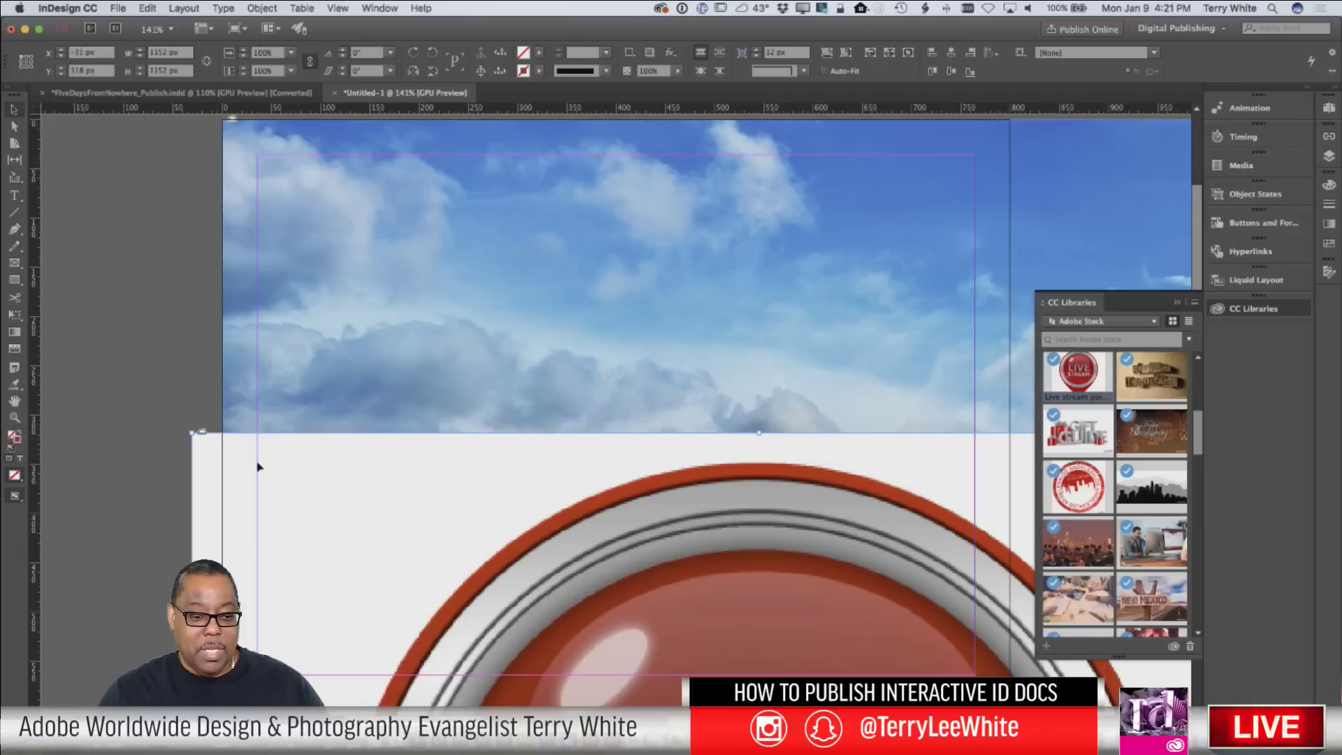
{"action": "key", "text": "cmd+z"}
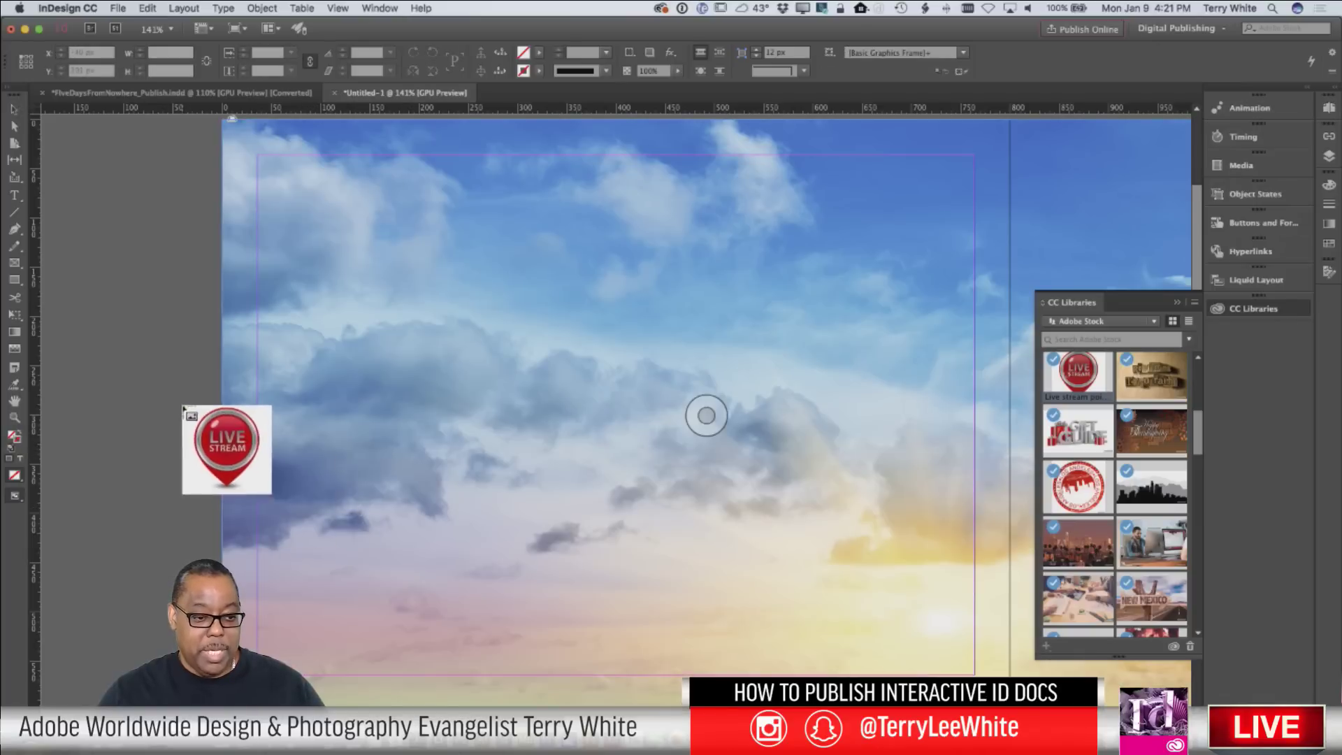
{"action": "left_click_drag", "start_coordinate": [184, 404], "coordinate": [685, 644]}
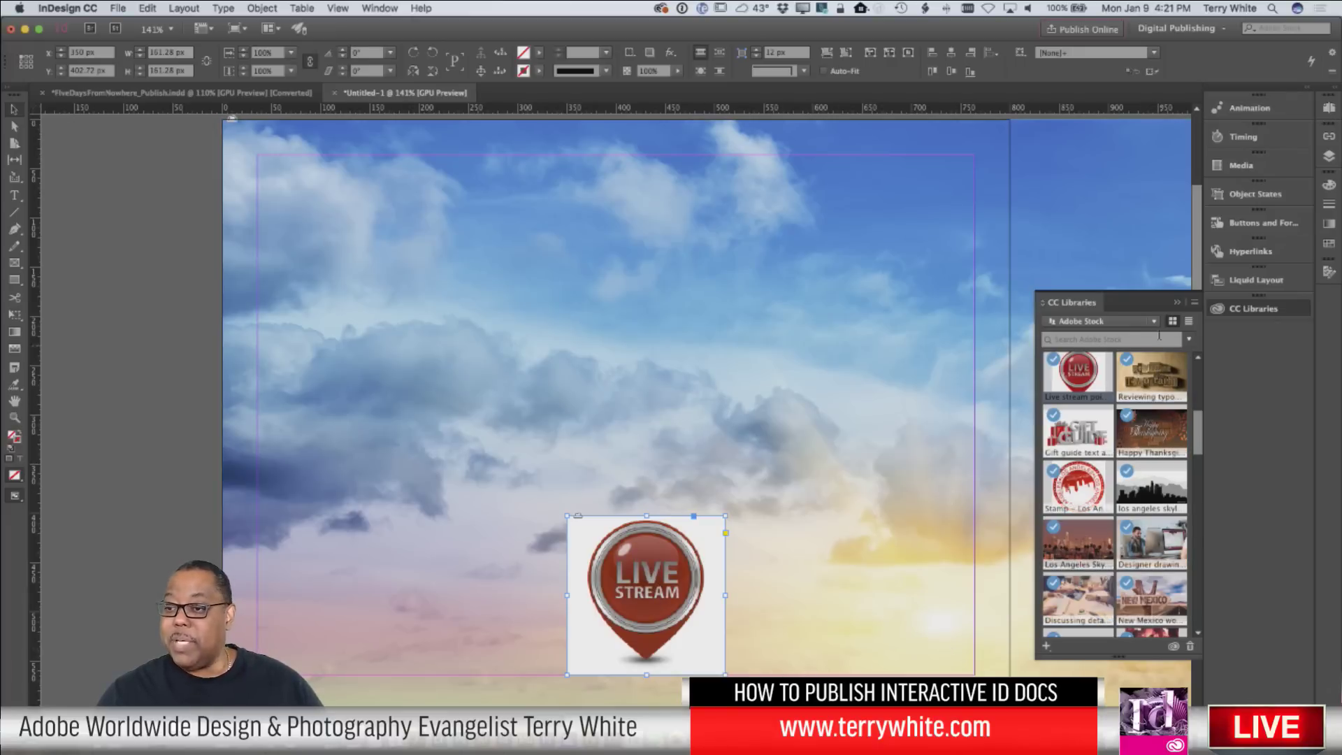
{"action": "left_click", "coordinate": [1082, 302]}
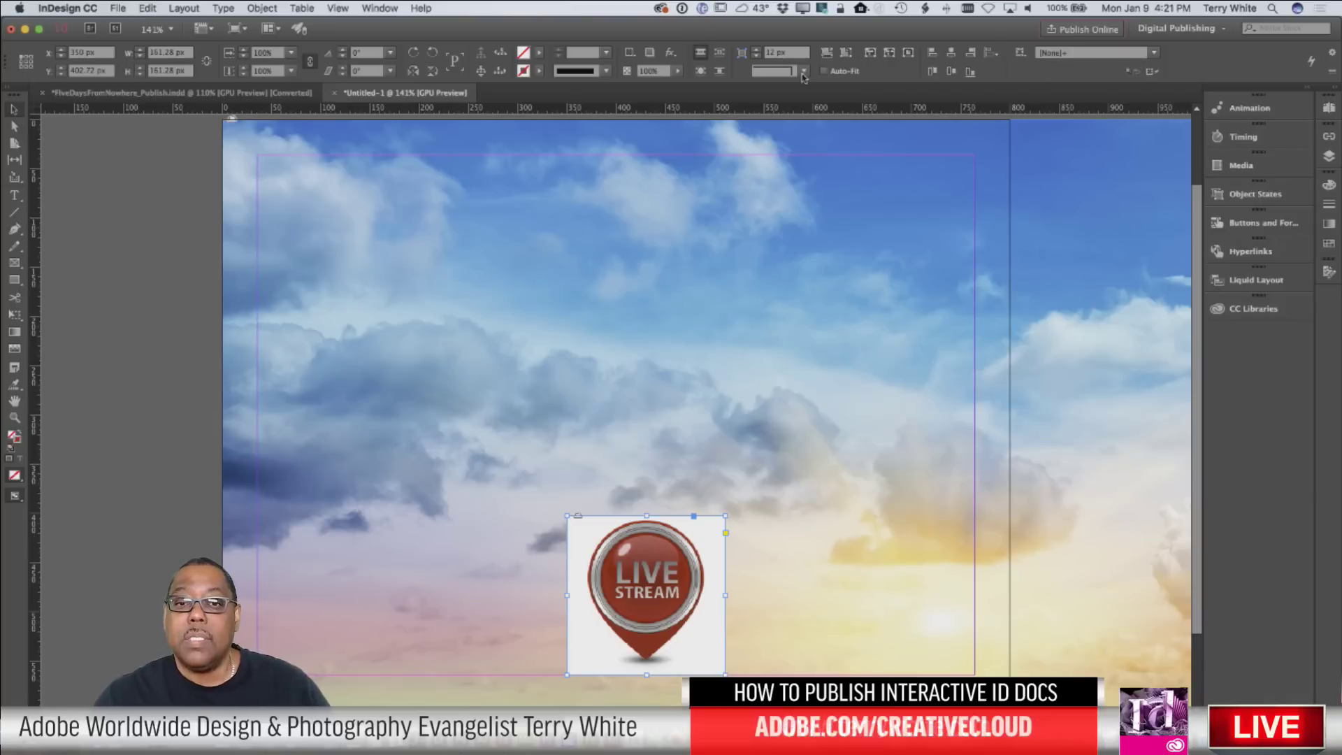
Set the live stream icon's transparency blending mode to Darken, with the effects preview turned on.
{"action": "left_click", "coordinate": [671, 54]}
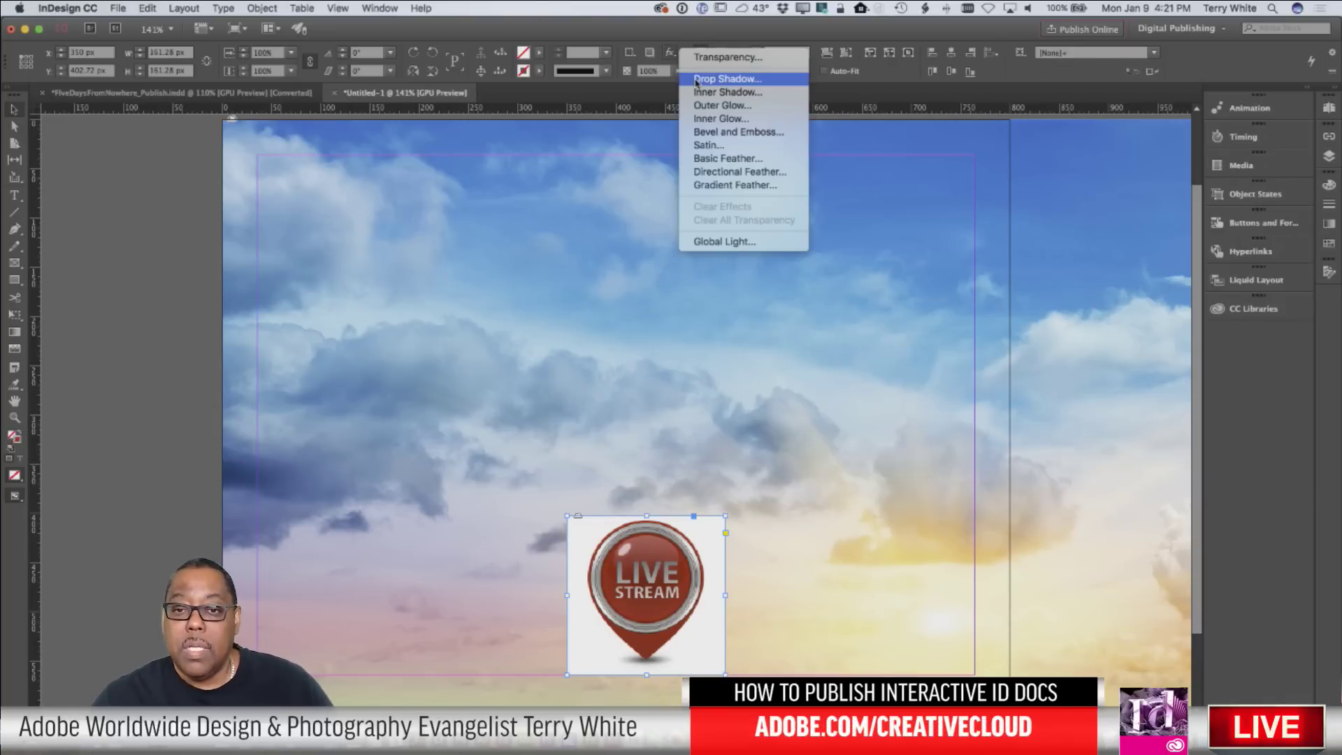
{"action": "left_click", "coordinate": [710, 58]}
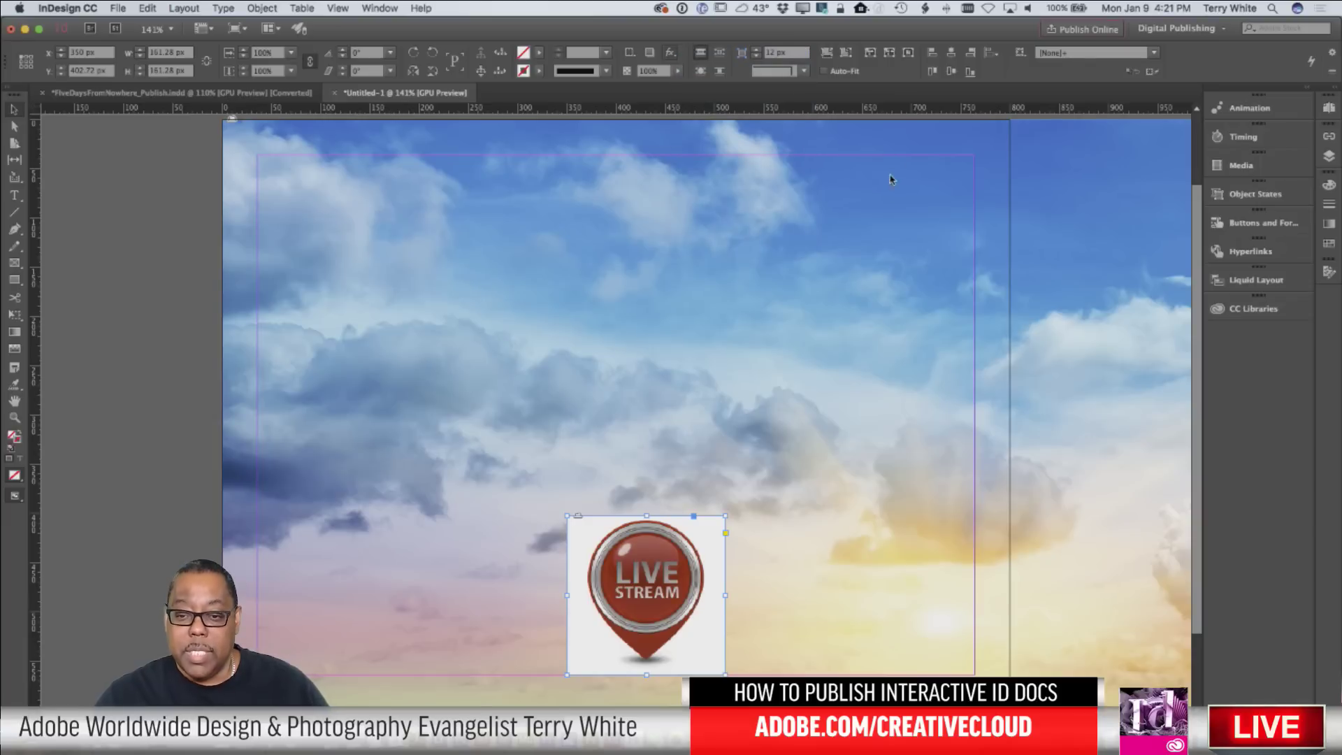
{"action": "left_click_drag", "start_coordinate": [718, 240], "coordinate": [966, 160]}
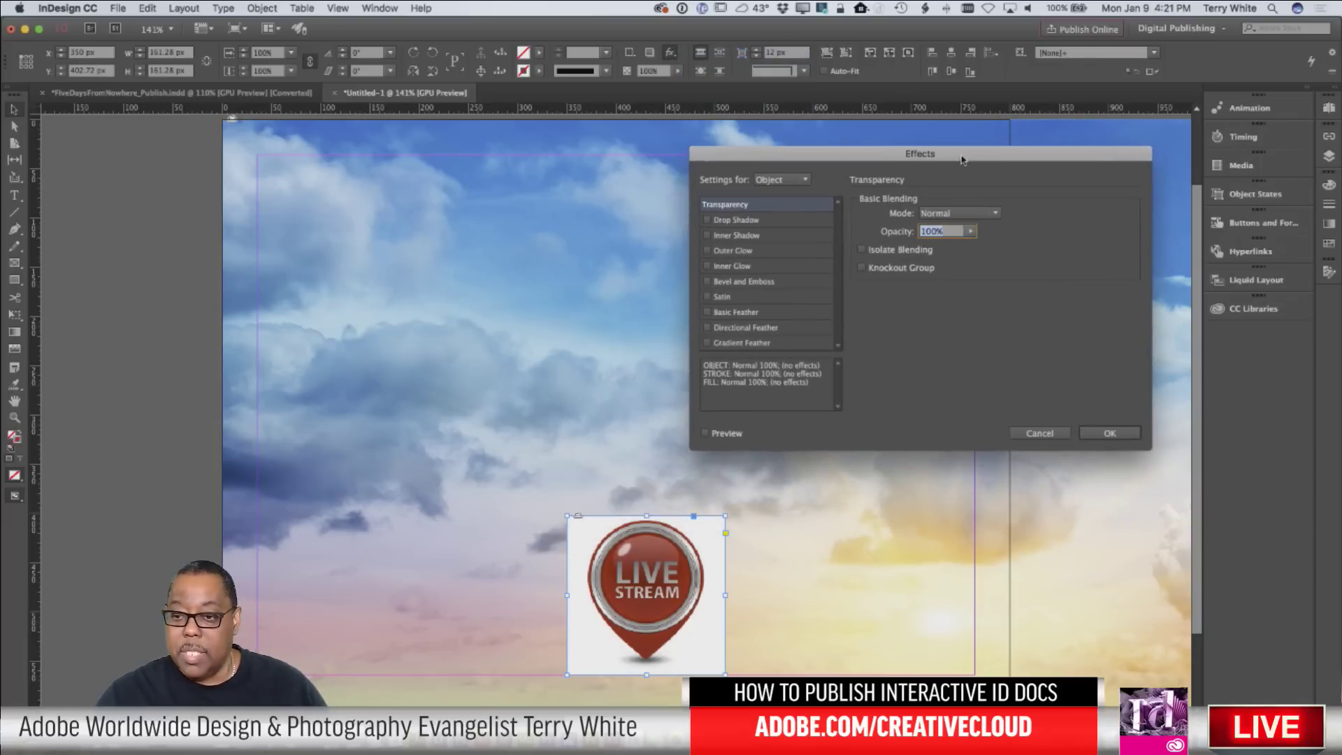
{"action": "left_click", "coordinate": [959, 214]}
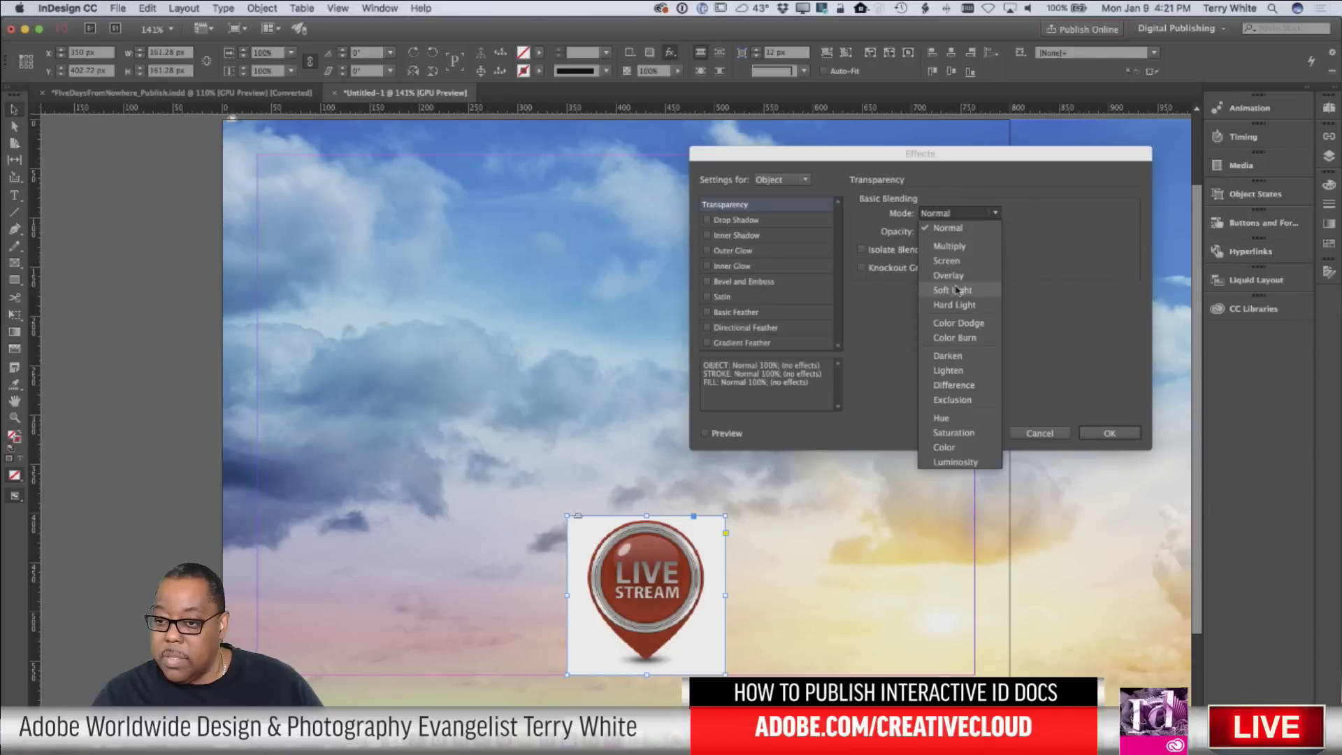
{"action": "left_click", "coordinate": [959, 371]}
{"action": "left_click", "coordinate": [961, 219]}
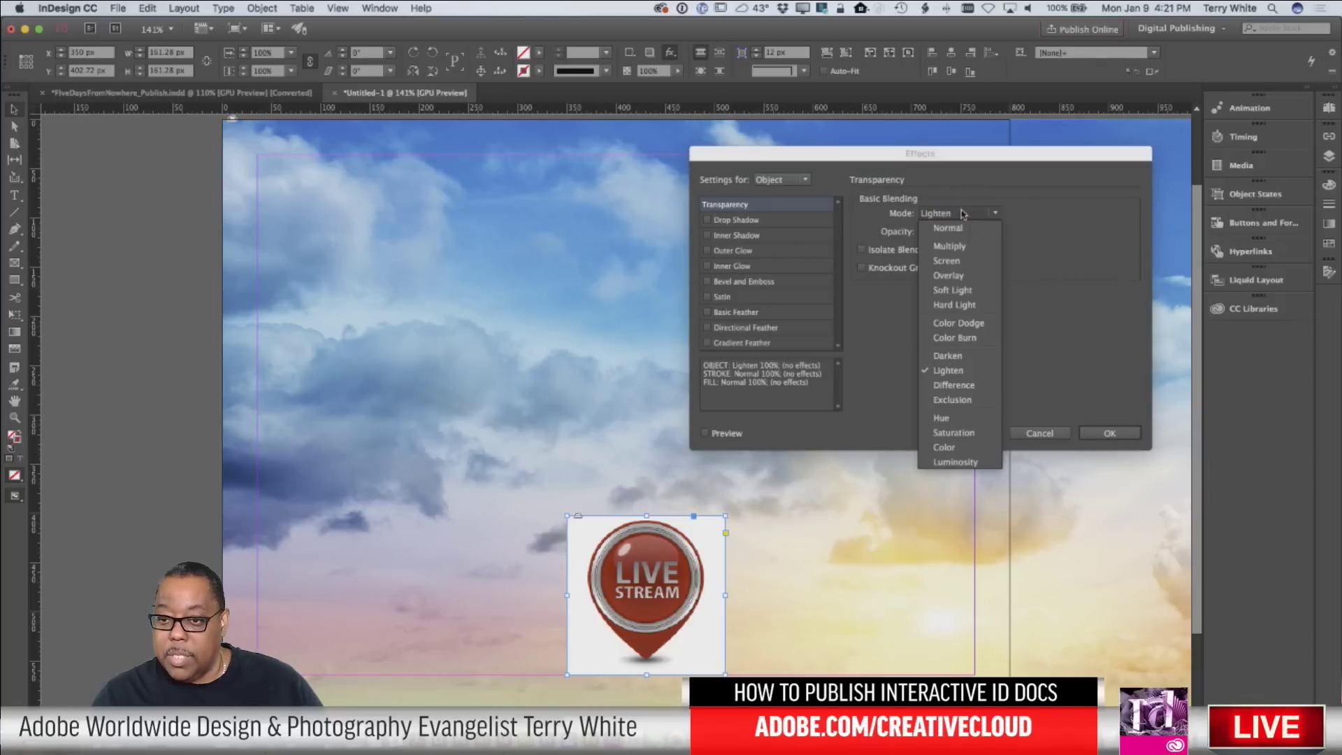
{"action": "left_click", "coordinate": [958, 358]}
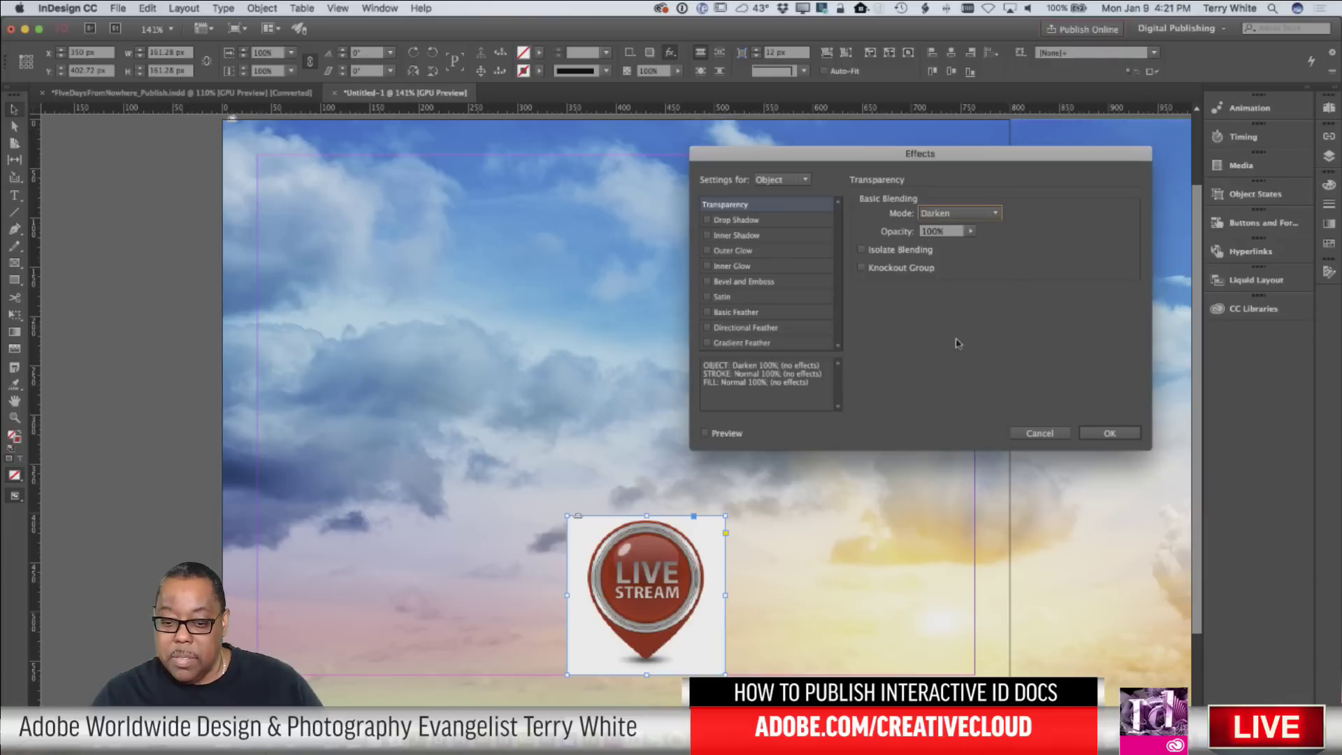
{"action": "left_click", "coordinate": [705, 434]}
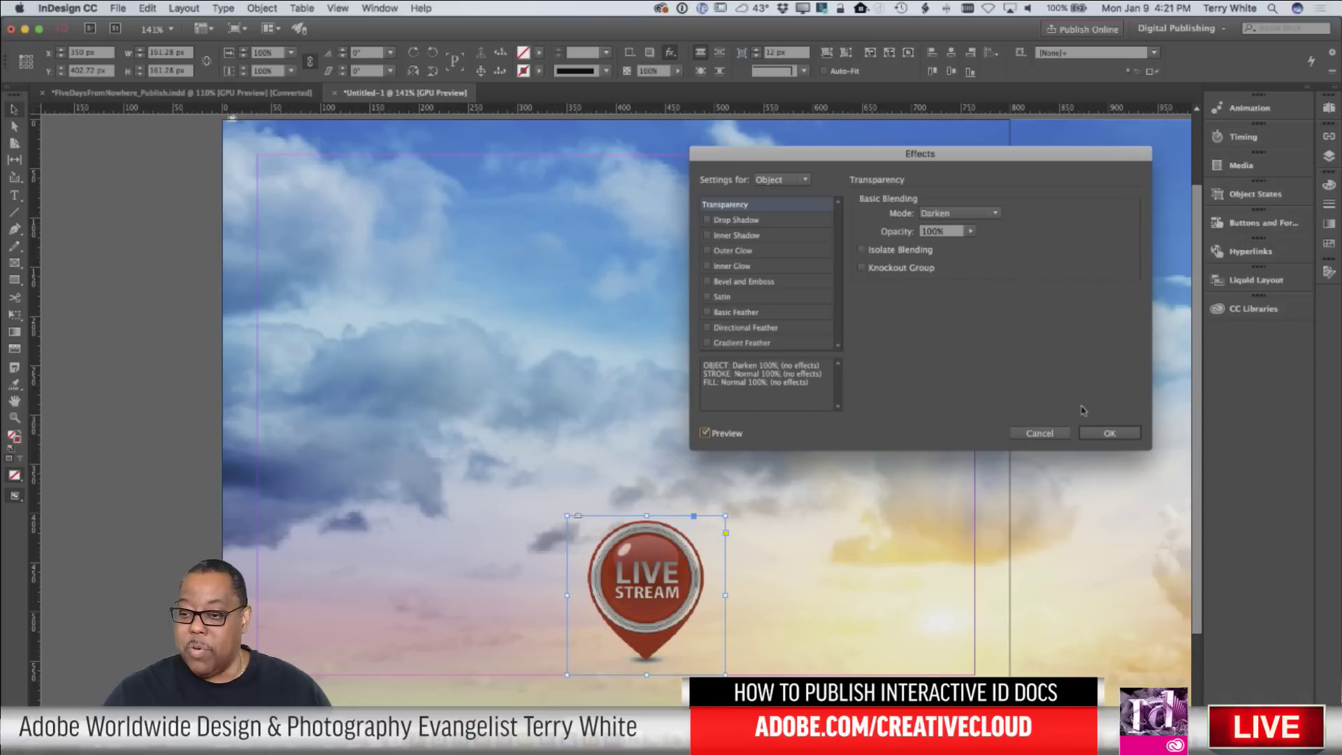
{"action": "left_click", "coordinate": [1099, 435]}
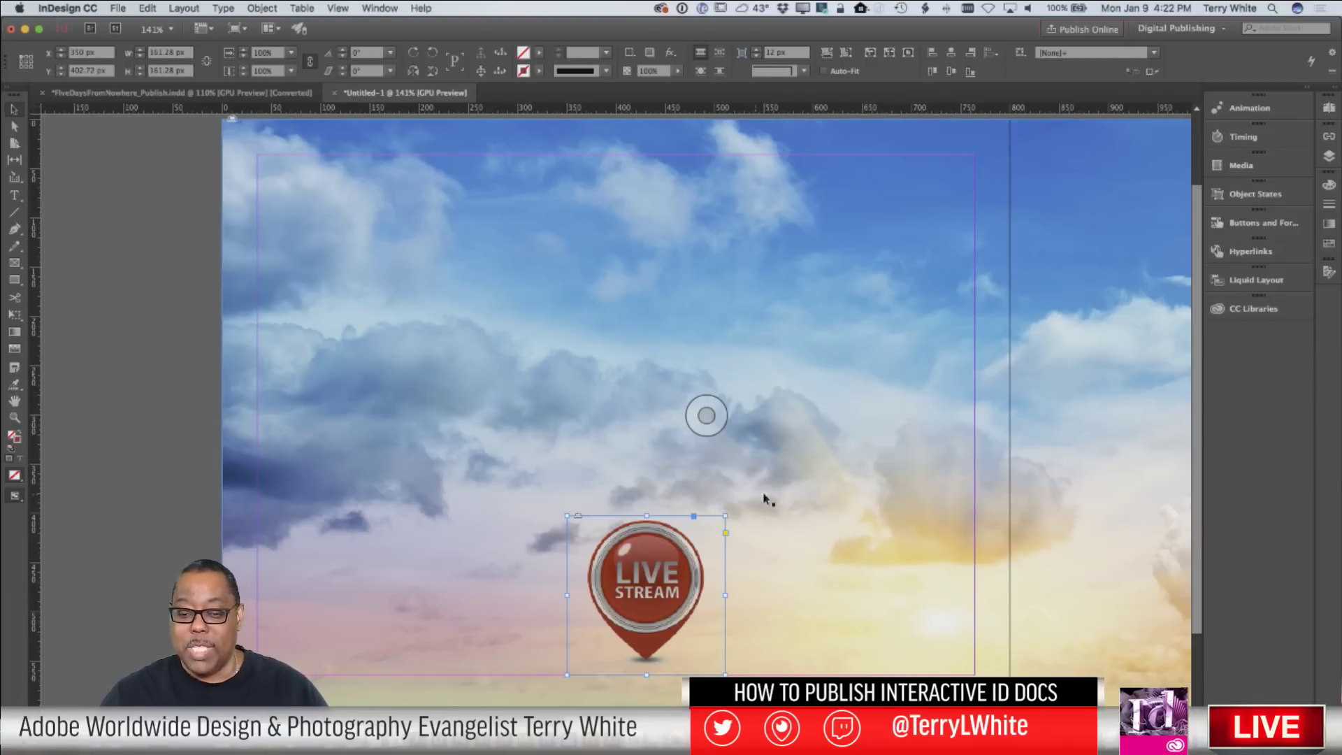
Apply the Fade In animation preset to the live stream icon with a duration of 2 seconds, and preview the page.
{"action": "left_click", "coordinate": [1252, 109]}
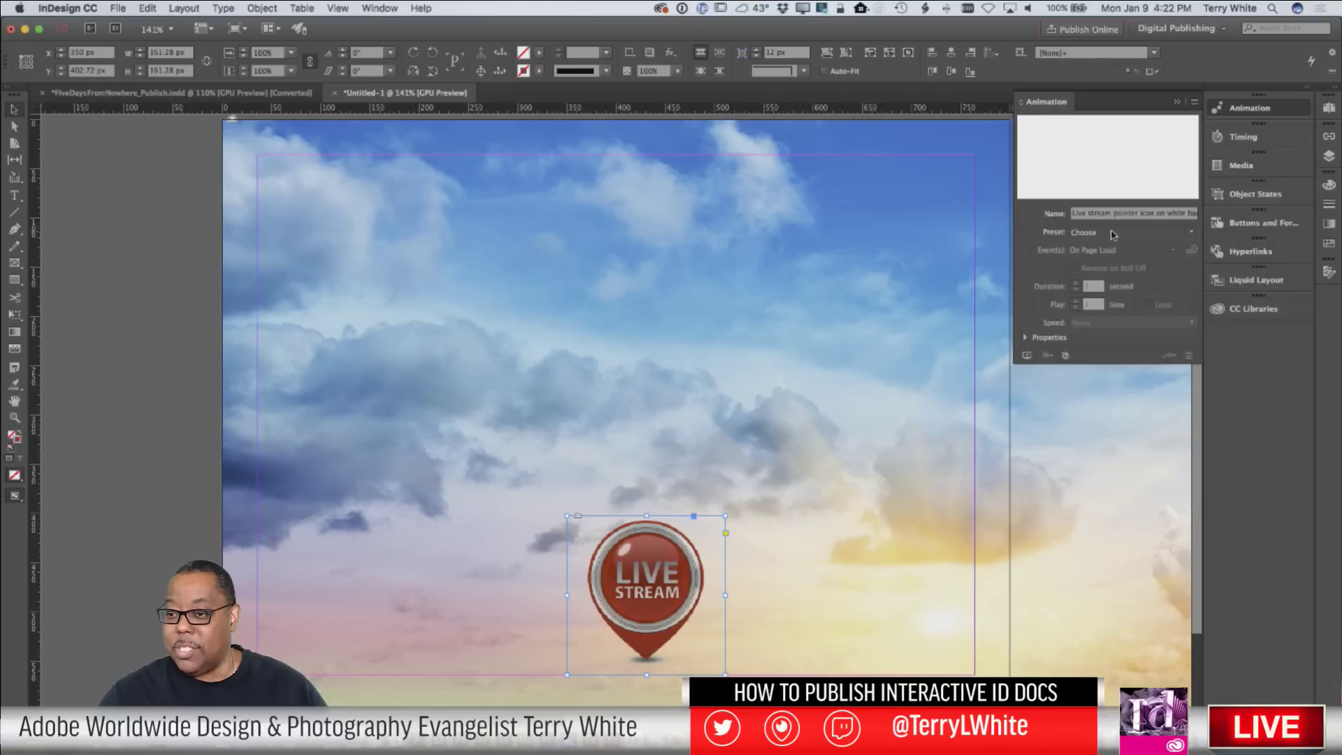
{"action": "left_click", "coordinate": [1190, 233]}
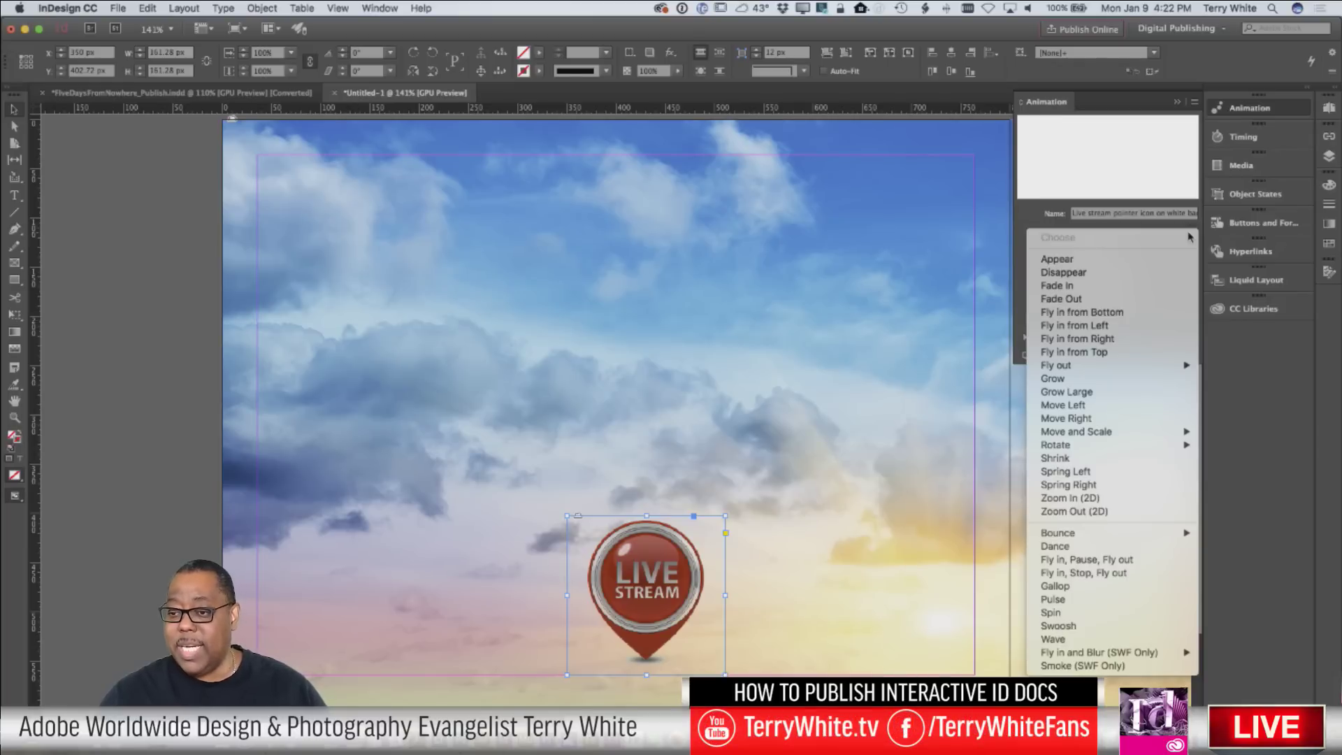
{"action": "left_click", "coordinate": [1097, 287]}
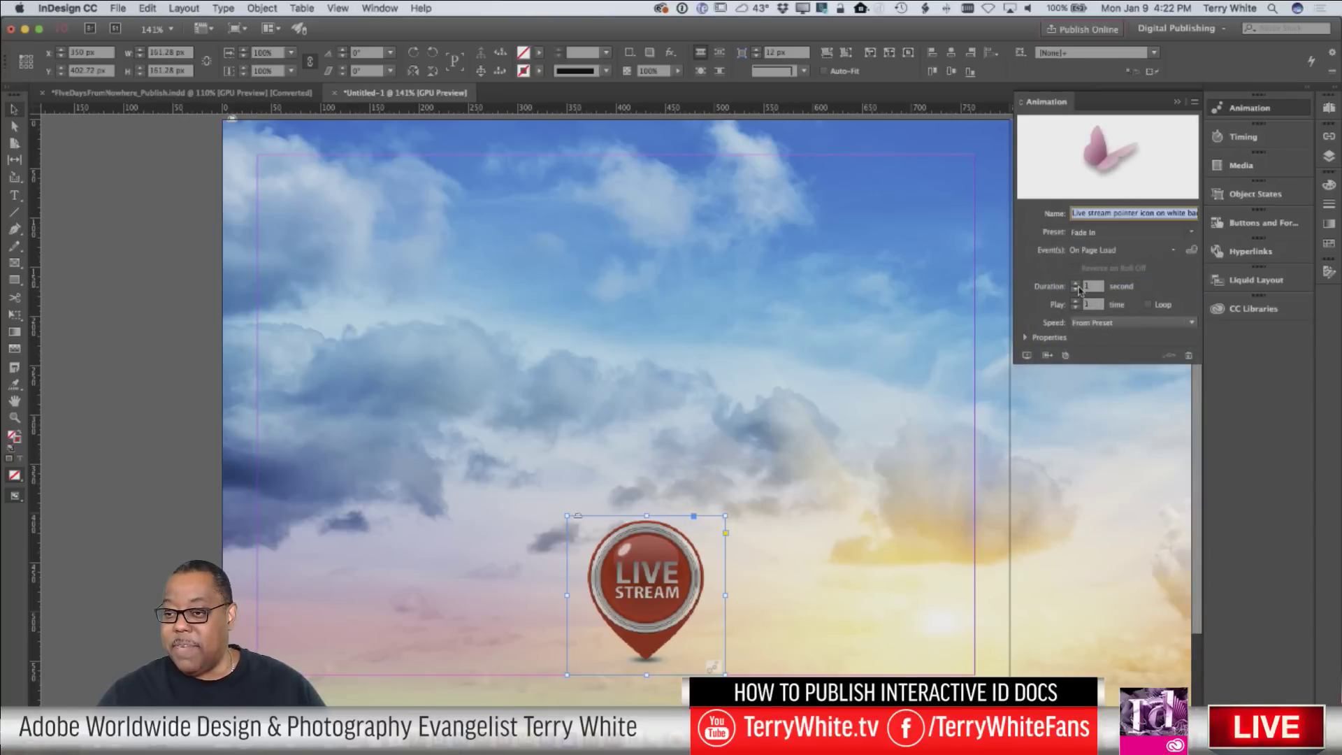
{"action": "left_click", "coordinate": [1100, 286]}
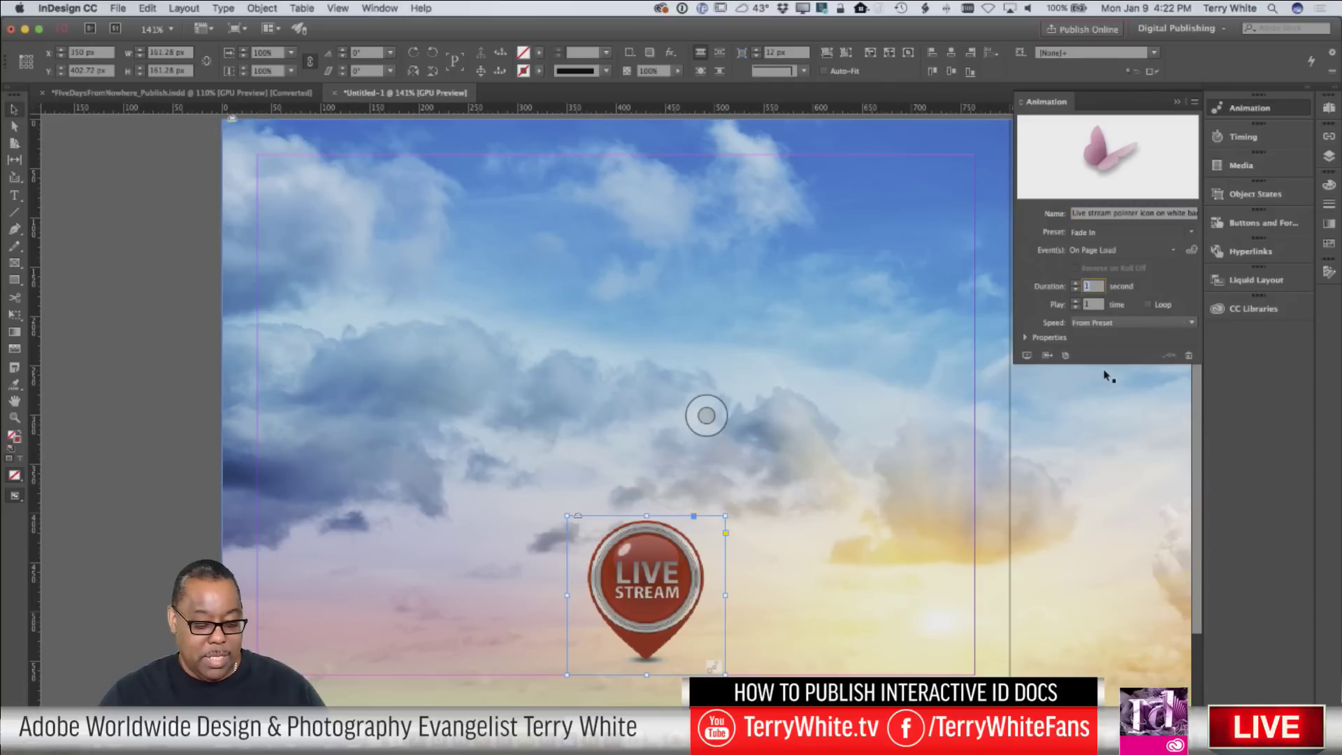
{"action": "key", "text": "Return"}
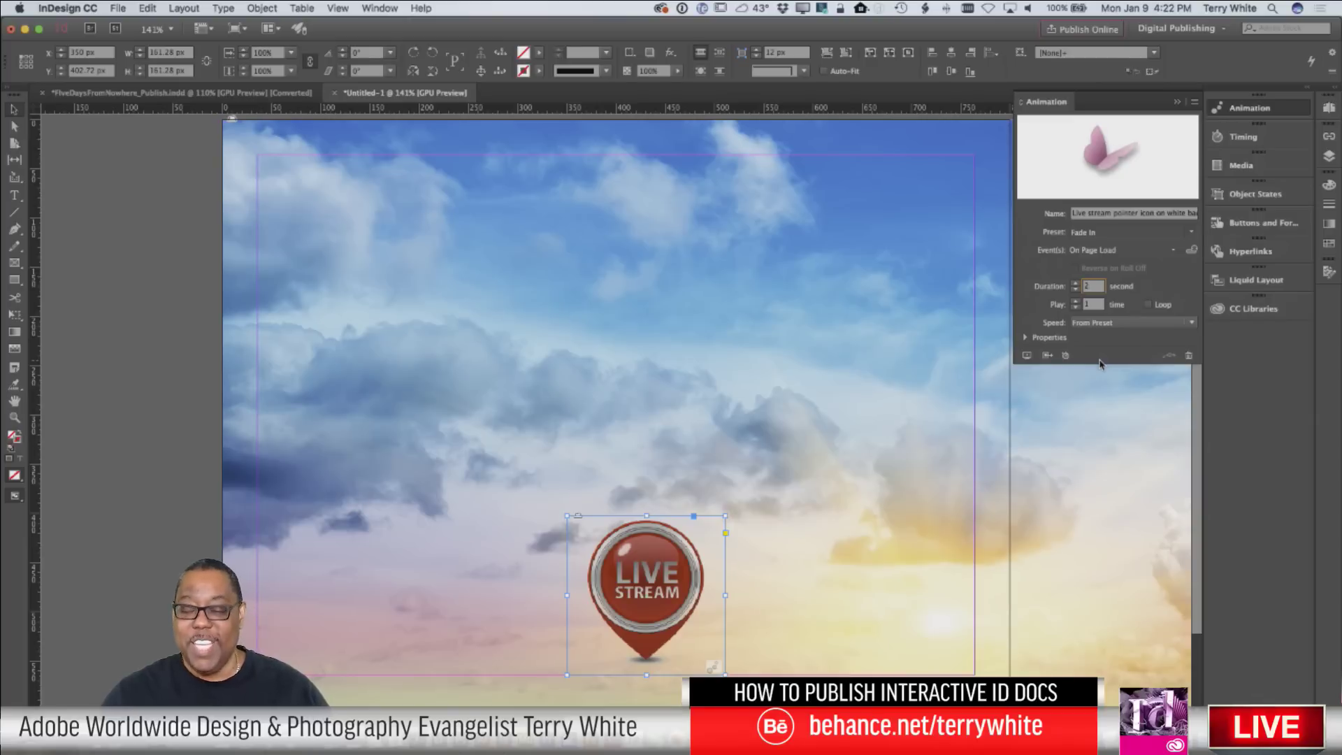
{"action": "left_click", "coordinate": [1027, 356]}
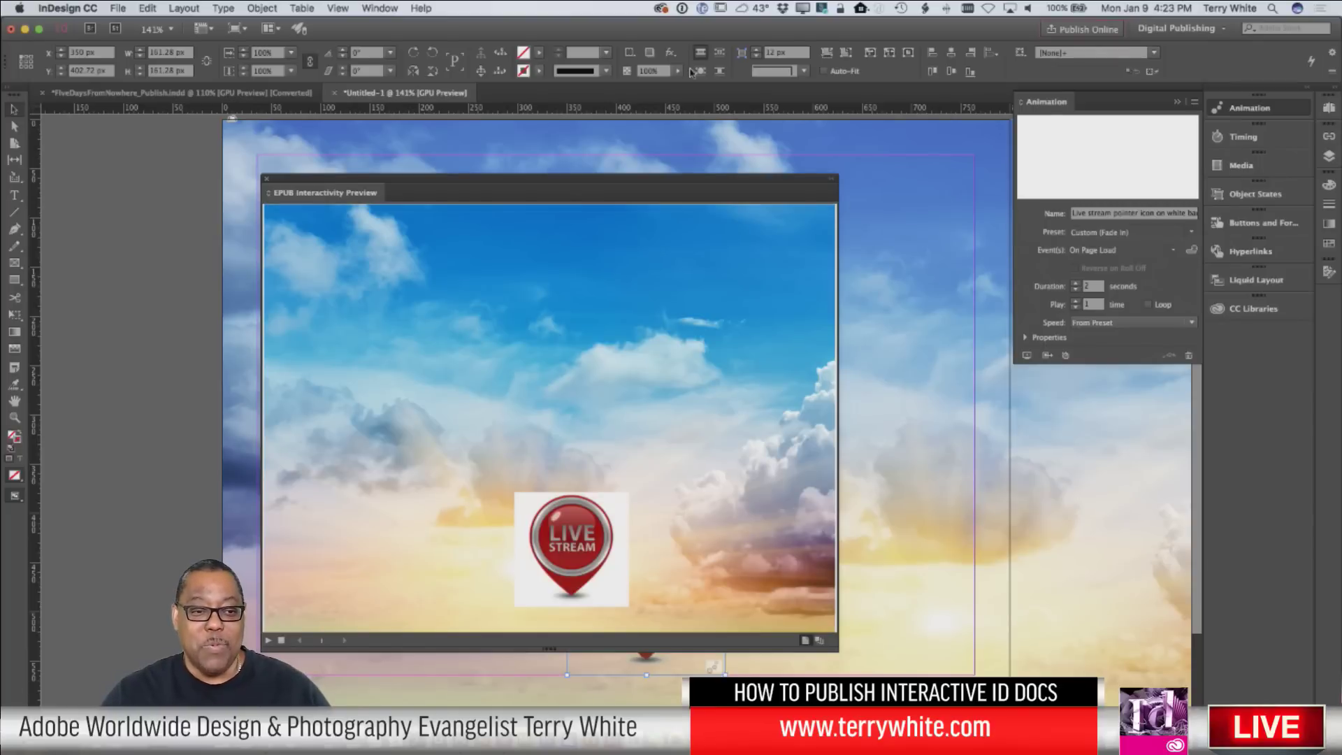
{"action": "left_click", "coordinate": [267, 179]}
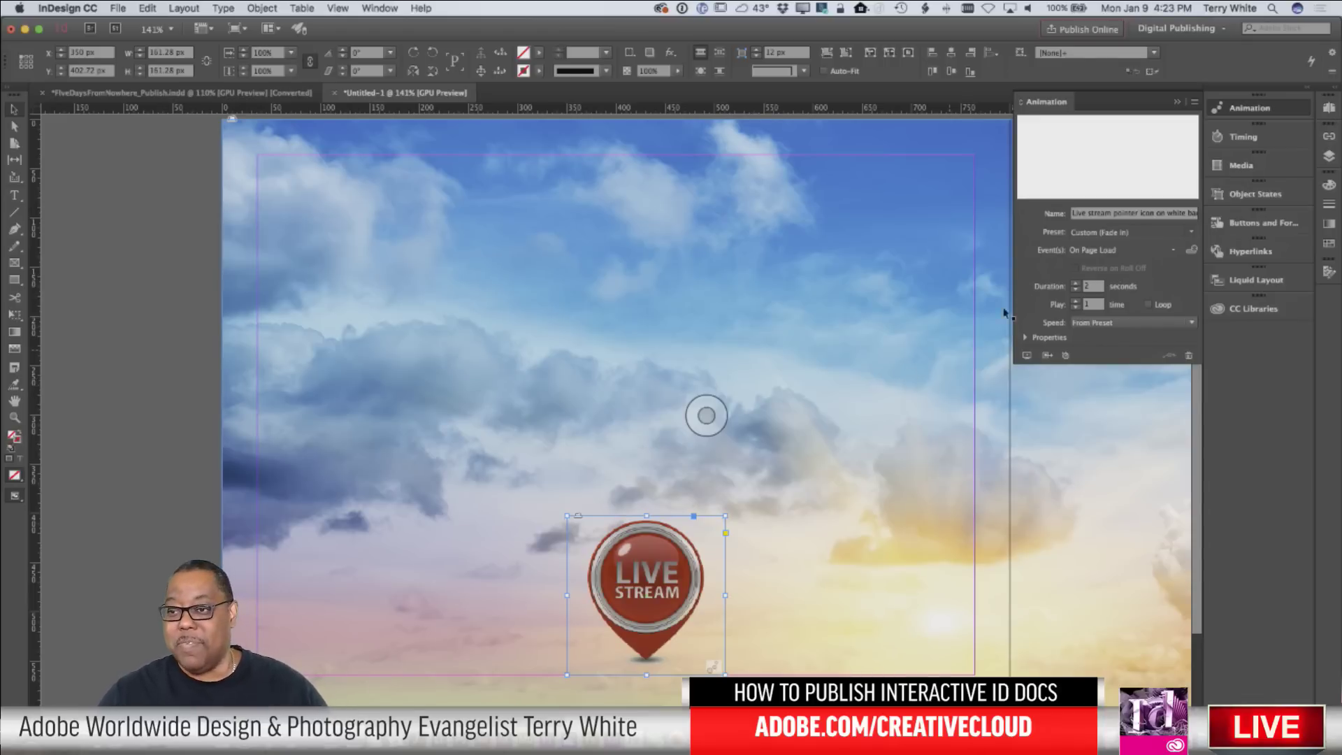
Link the cloud background and live stream icon animations in Timing so they play together, and preview the result.
{"action": "left_click", "coordinate": [1178, 104]}
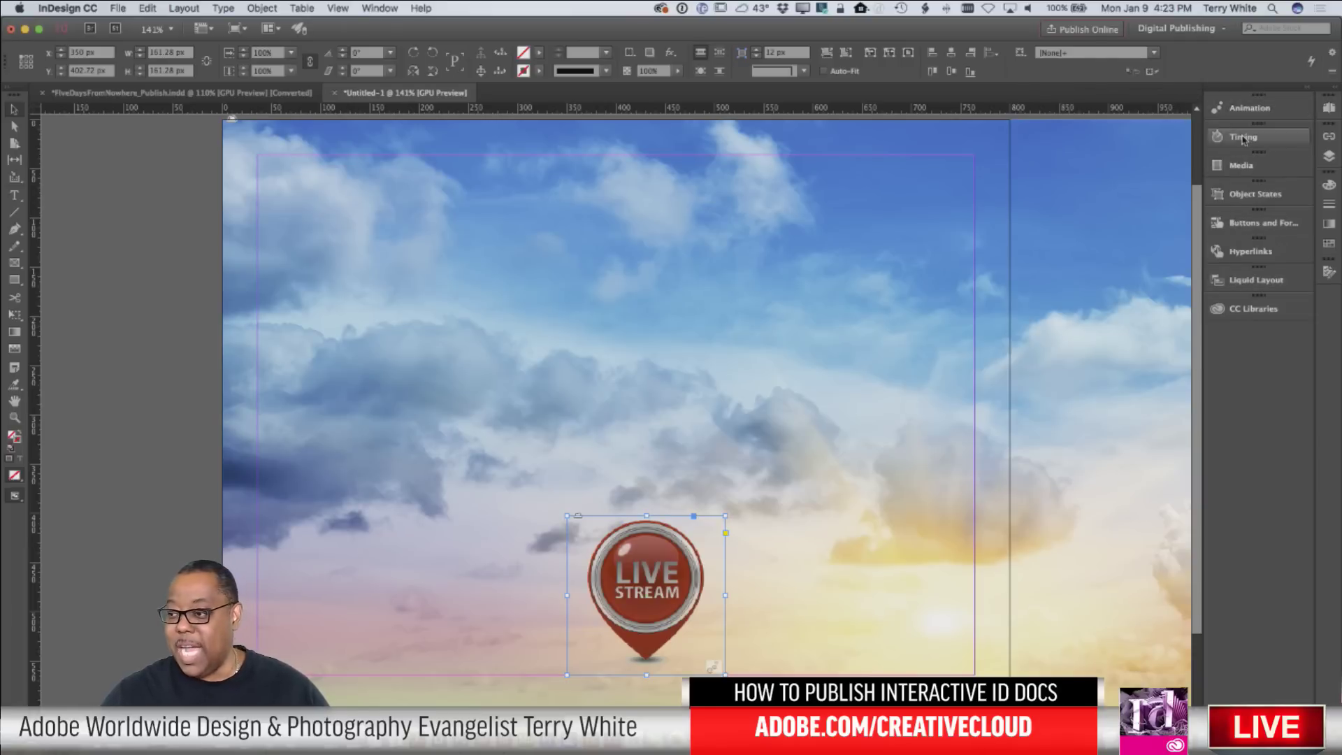
{"action": "left_click", "coordinate": [1243, 138]}
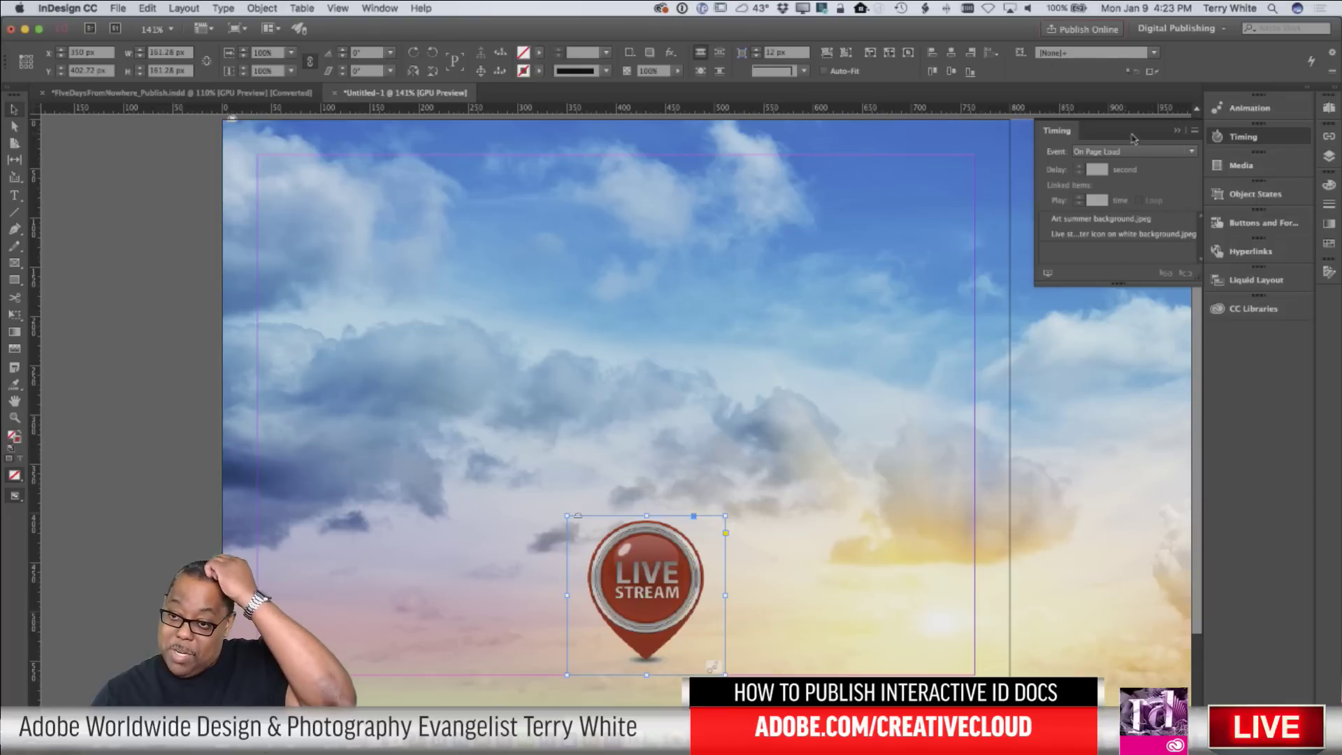
{"action": "left_click", "coordinate": [1118, 220]}
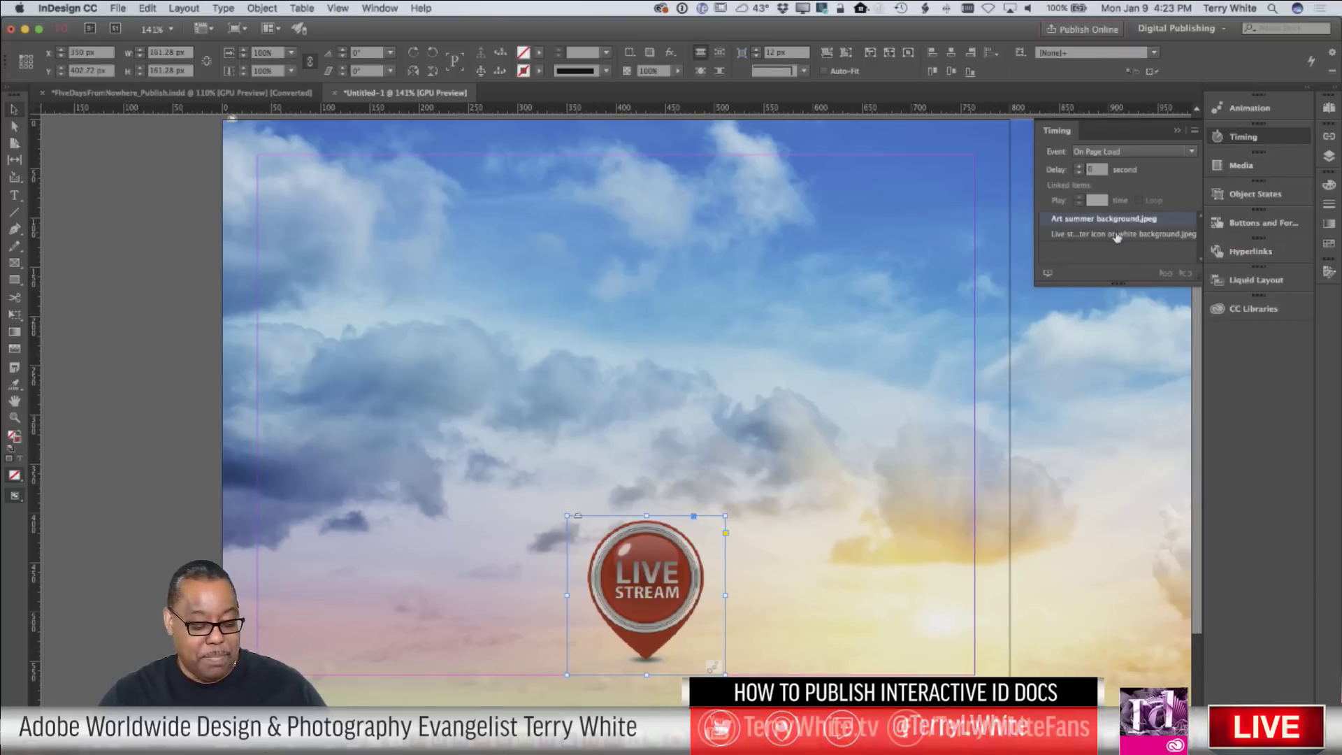
{"action": "left_click", "coordinate": [1118, 235], "text": "shift"}
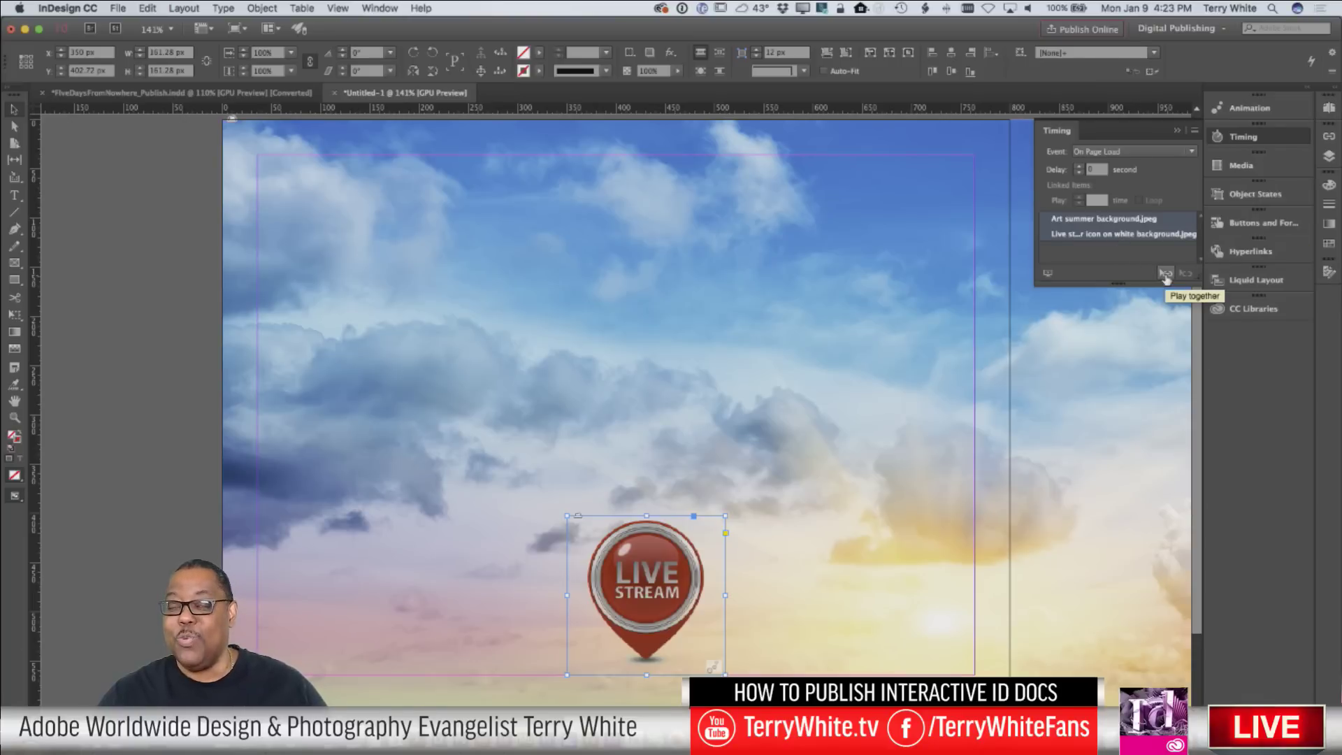
{"action": "left_click", "coordinate": [1165, 274]}
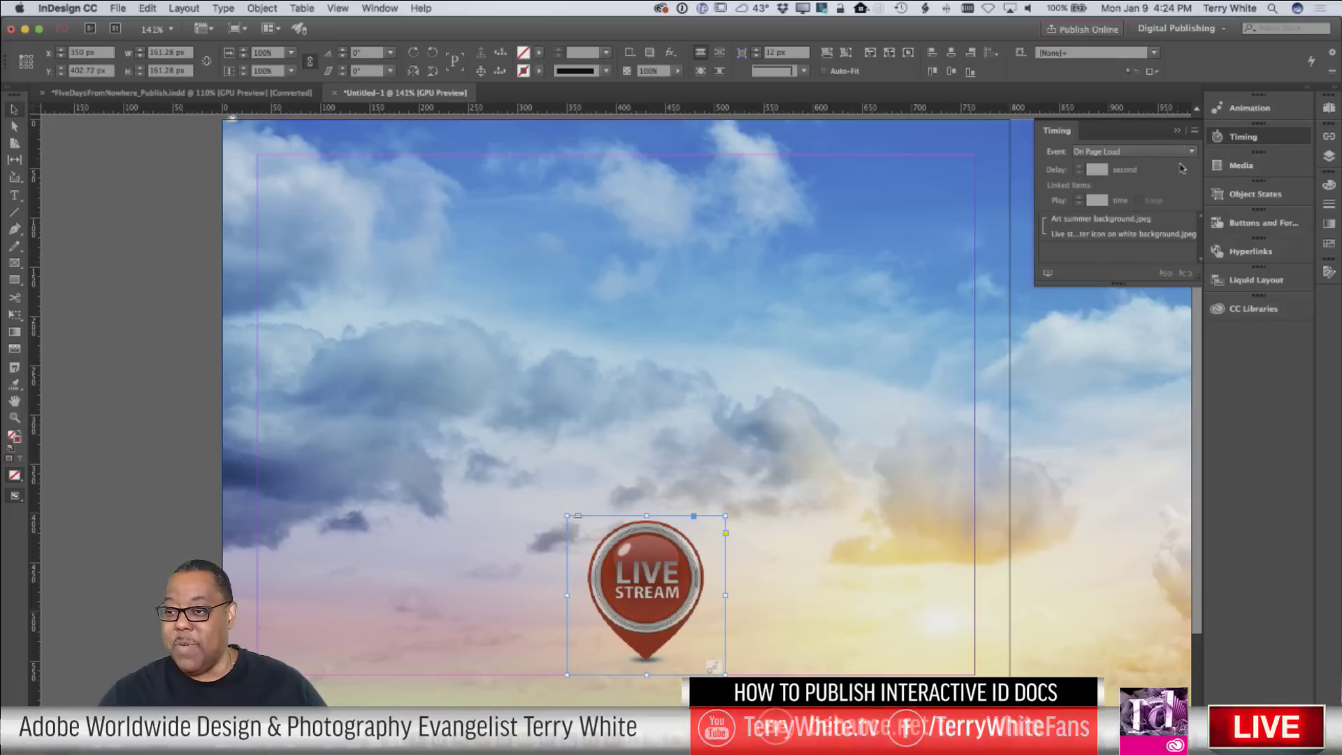
{"action": "left_click", "coordinate": [1048, 272]}
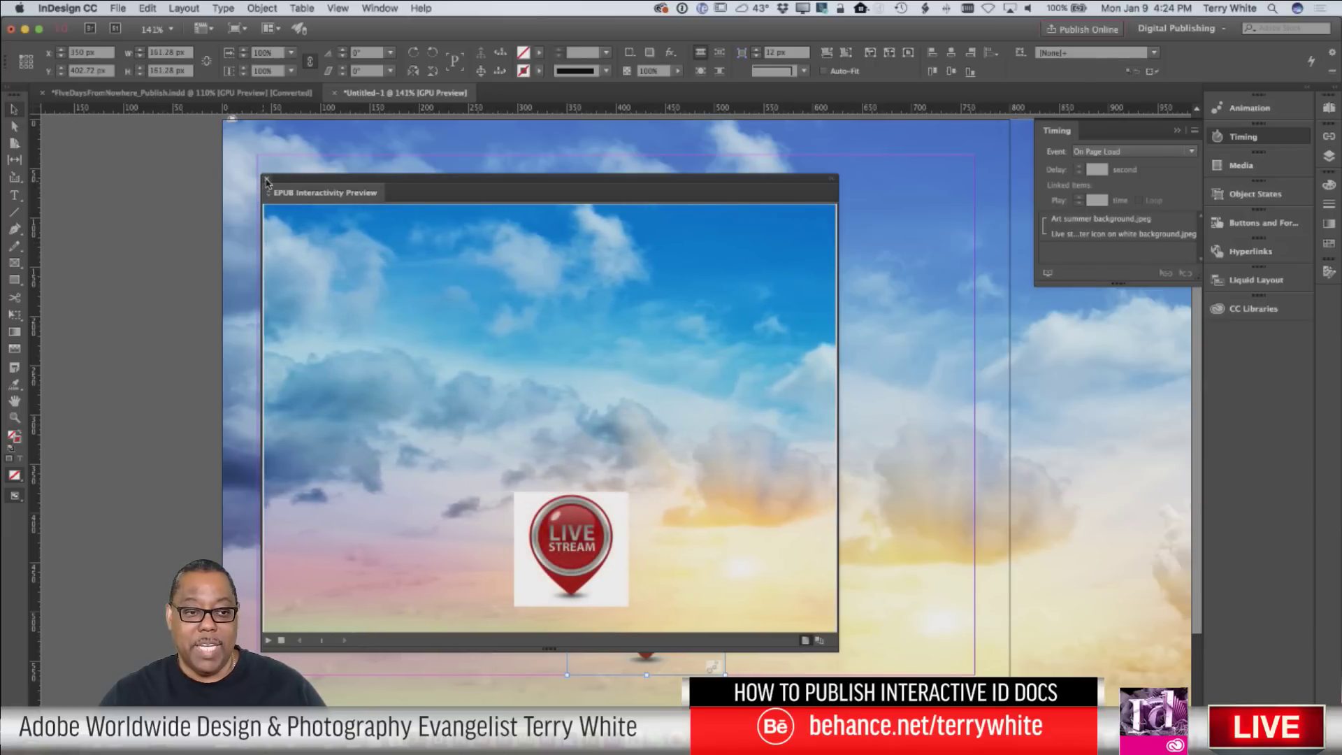
{"action": "left_click", "coordinate": [706, 416]}
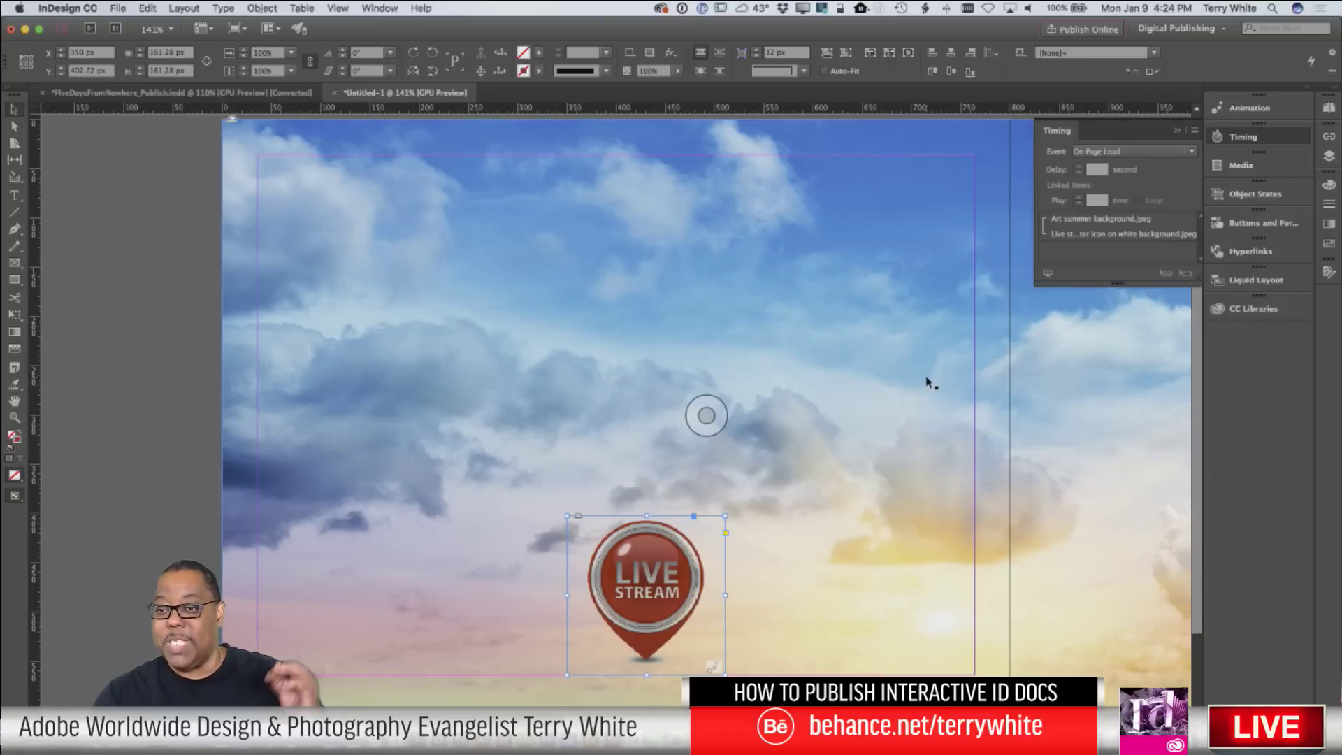
{"action": "left_click", "coordinate": [1087, 236]}
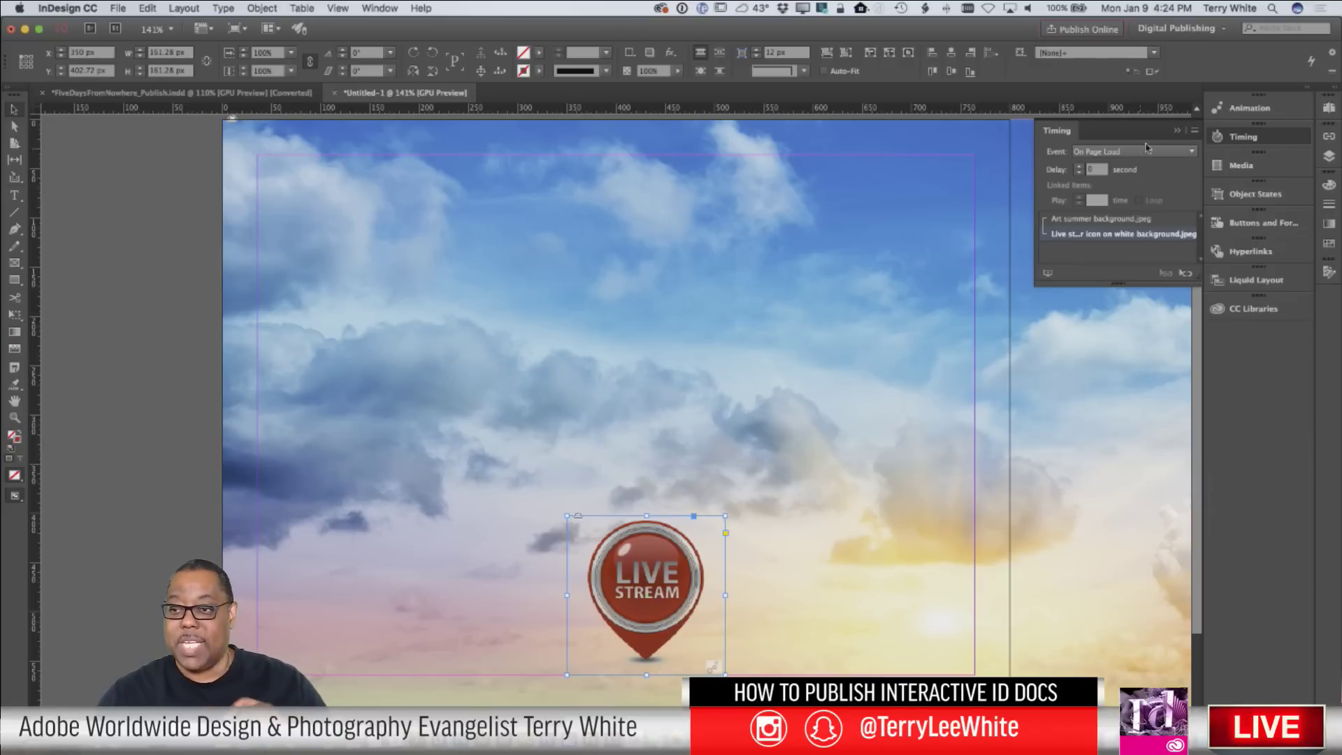
{"action": "left_click", "coordinate": [1177, 130]}
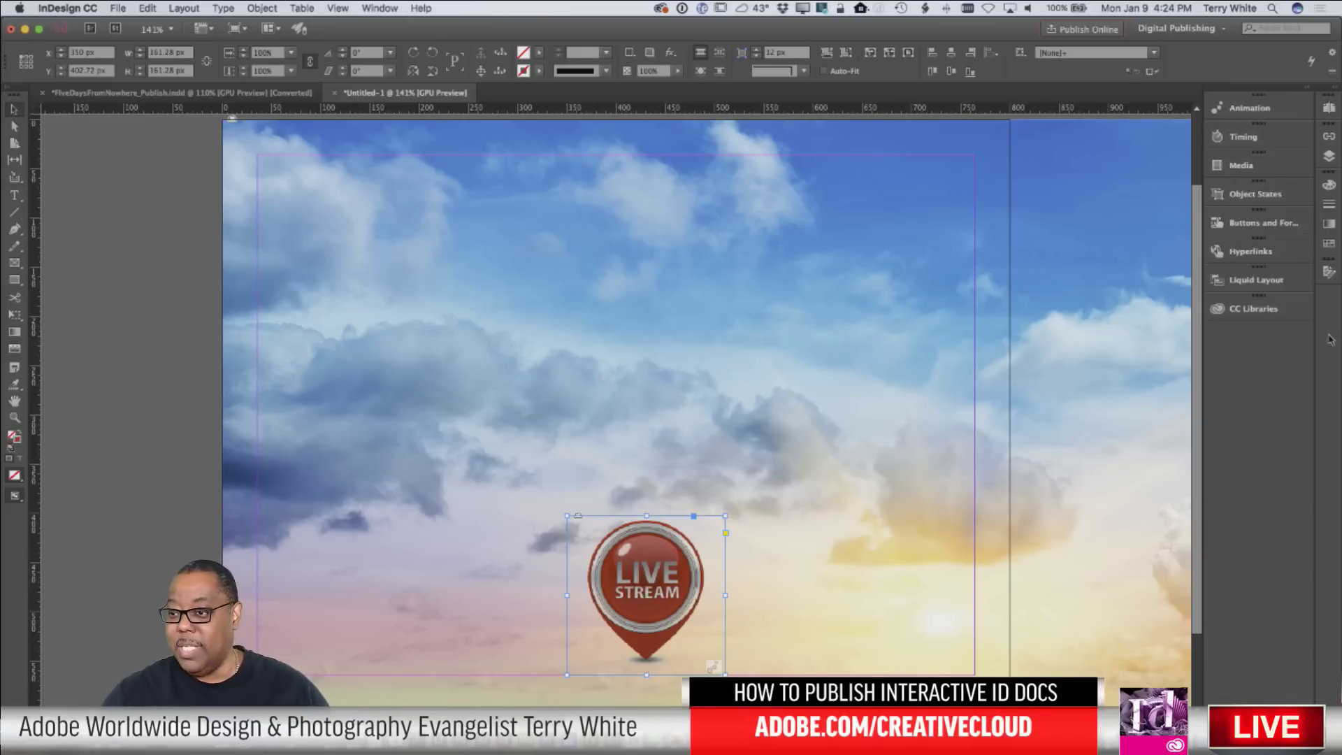
{"action": "left_click", "coordinate": [1242, 254]}
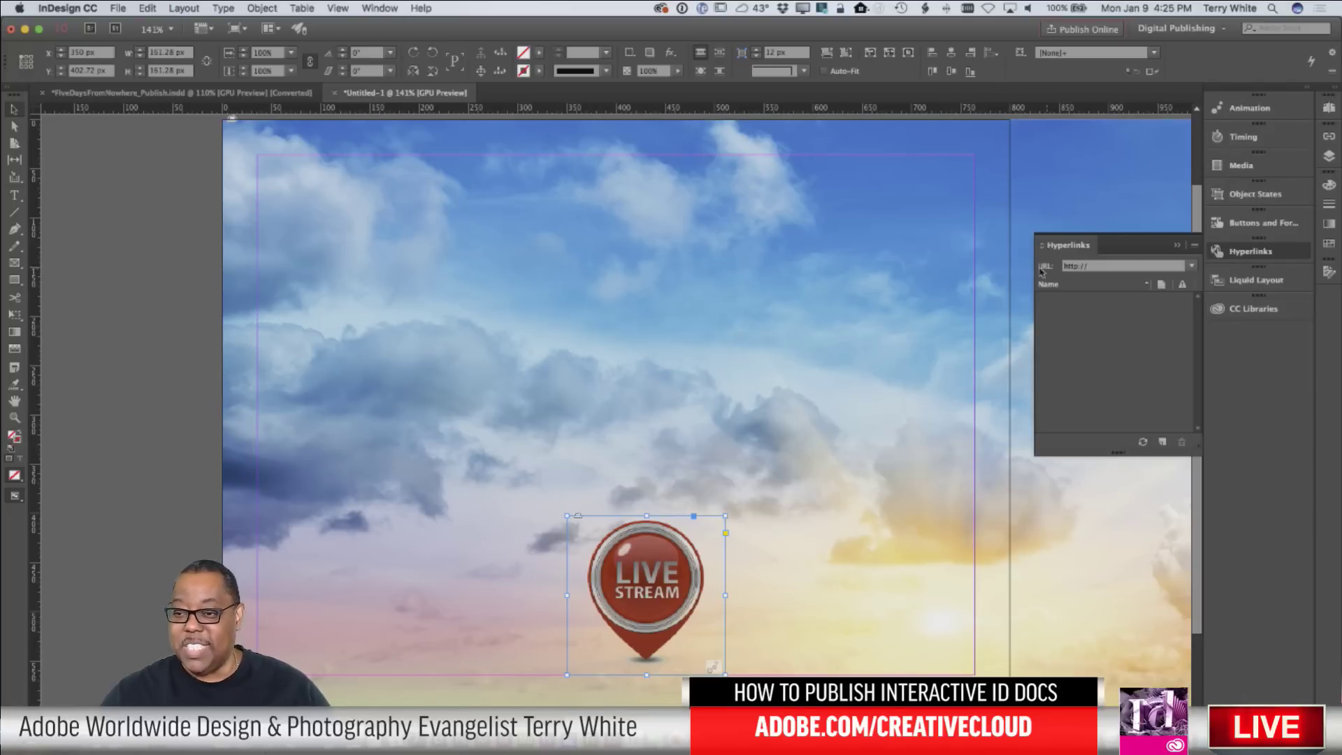
{"action": "left_click", "coordinate": [1116, 266]}
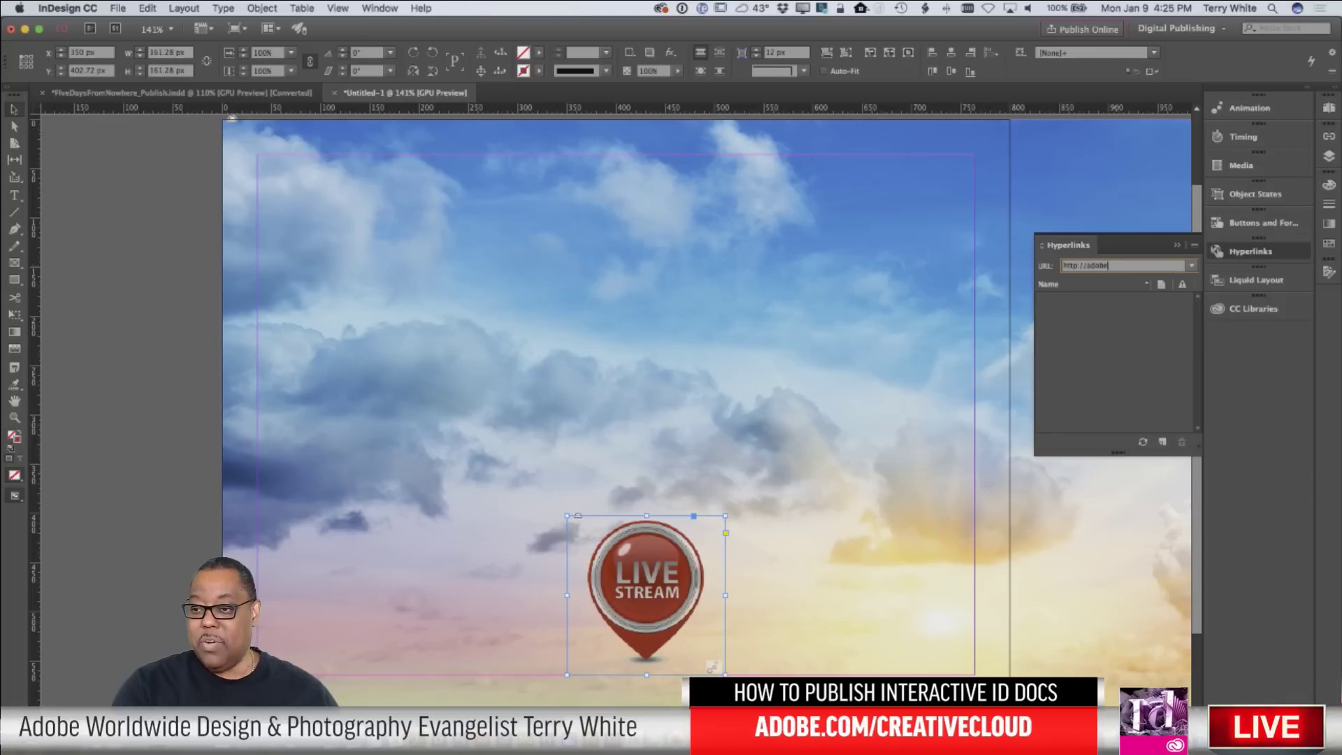
{"action": "type", "text": "adobelive.com"}
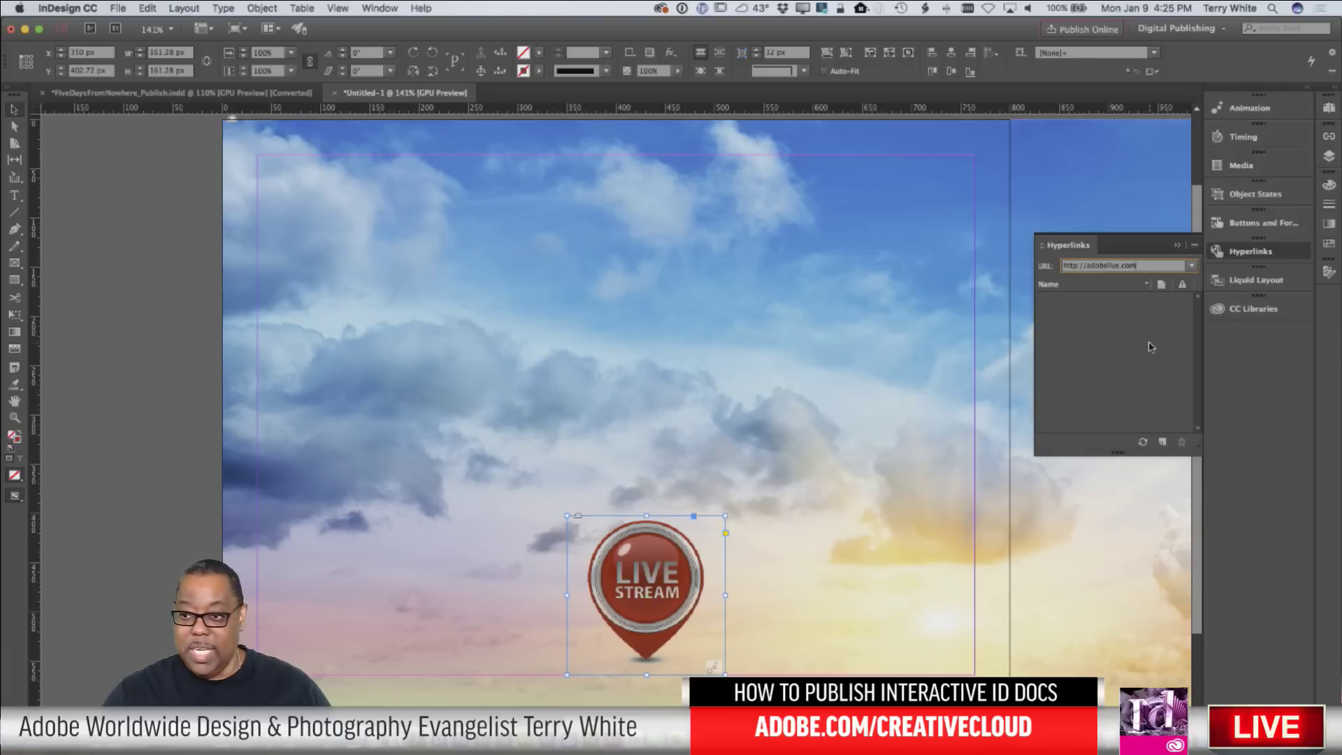
{"action": "key", "text": "Return"}
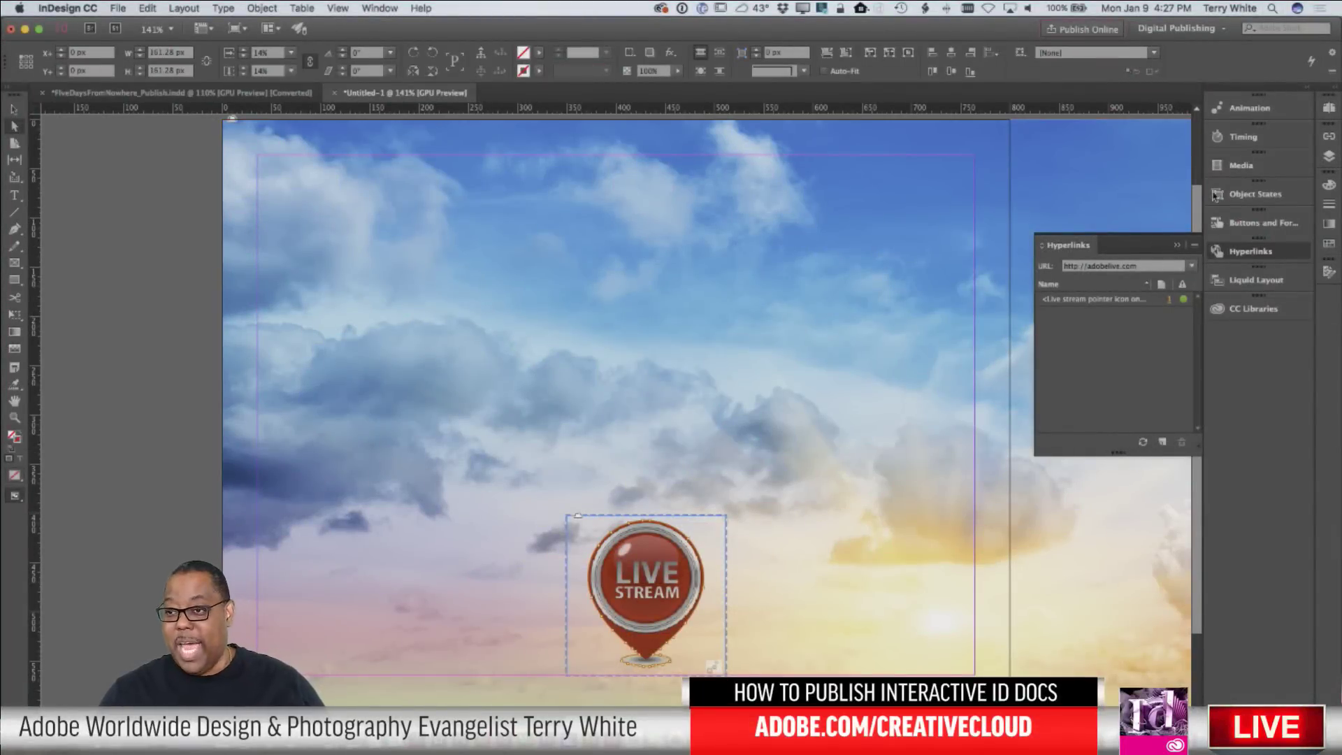
Preview the page's cloud and live stream icon animations from Timing, and close the preview.
{"action": "left_click", "coordinate": [1224, 143]}
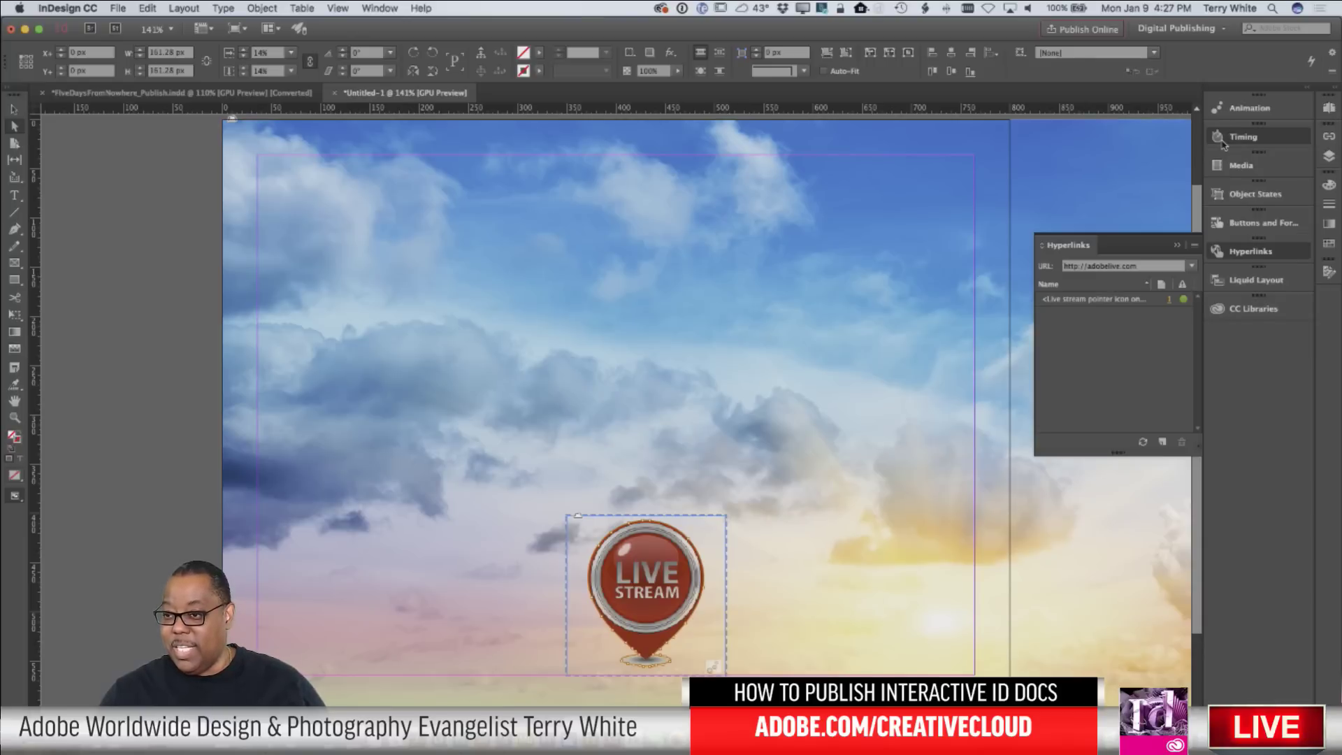
{"action": "left_click", "coordinate": [1046, 274]}
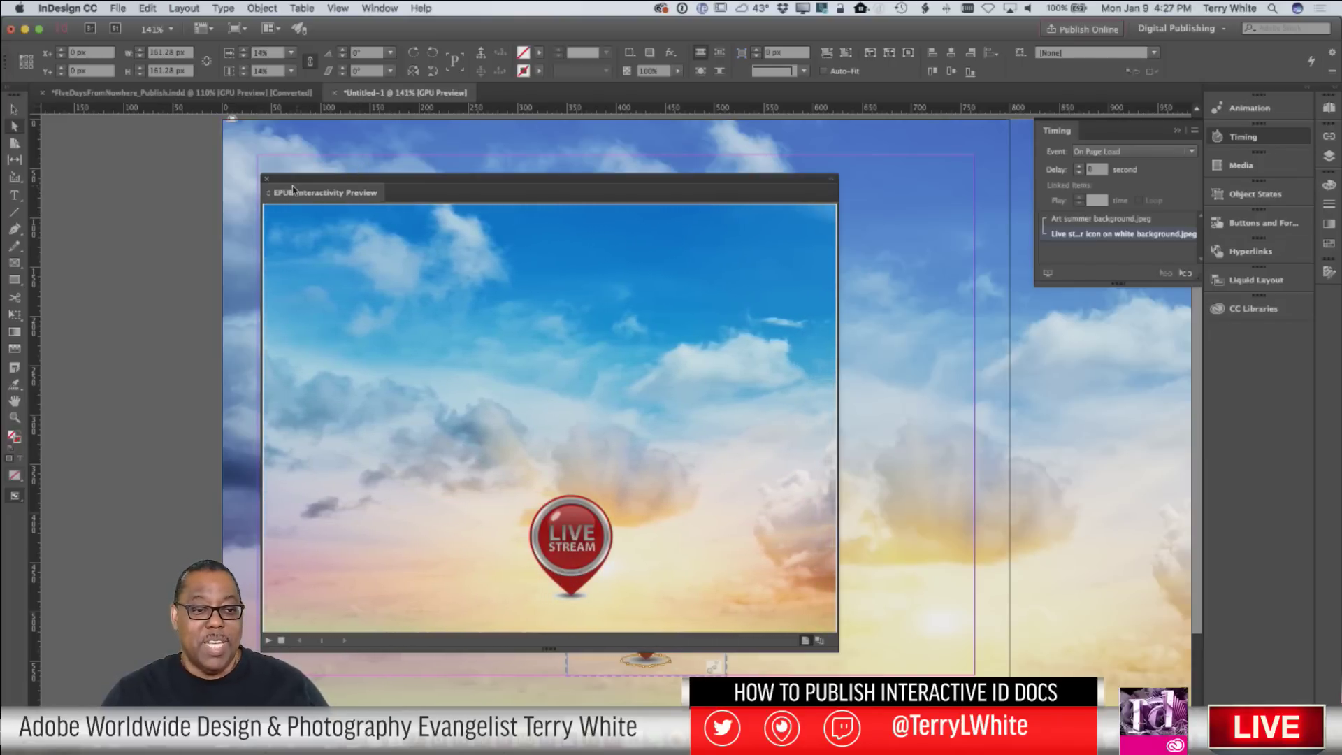
{"action": "left_click", "coordinate": [267, 179]}
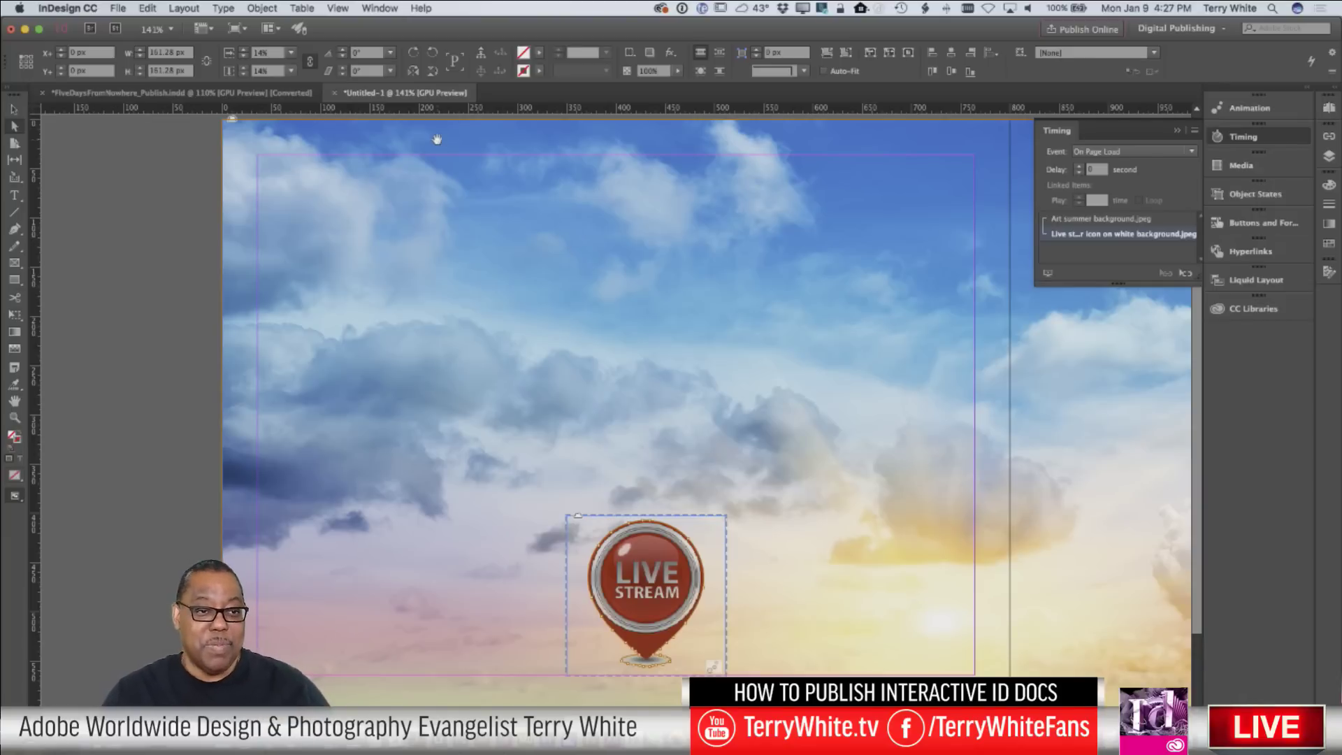
Check the live stream icon's clipping path settings without changing them, and preview the page again.
{"action": "left_click", "coordinate": [261, 8]}
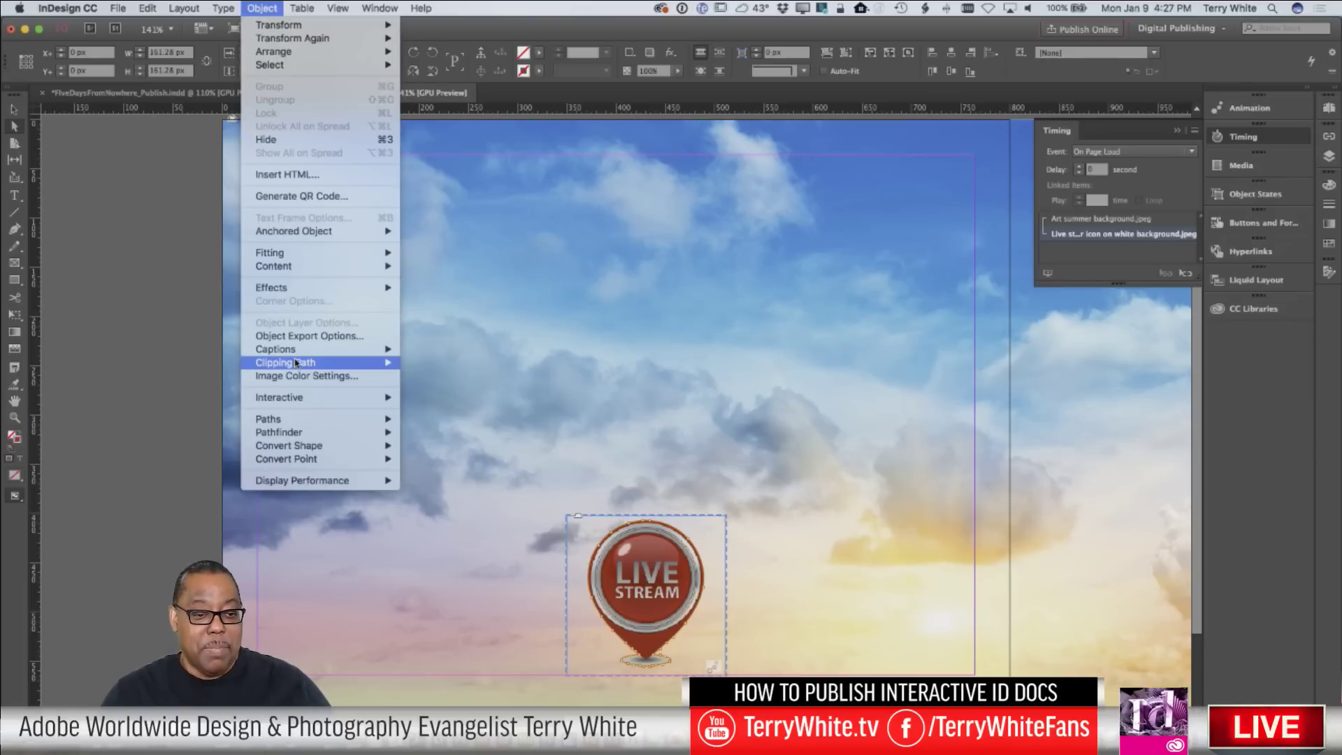
{"action": "mouse_move", "coordinate": [297, 362]}
{"action": "left_click", "coordinate": [467, 363]}
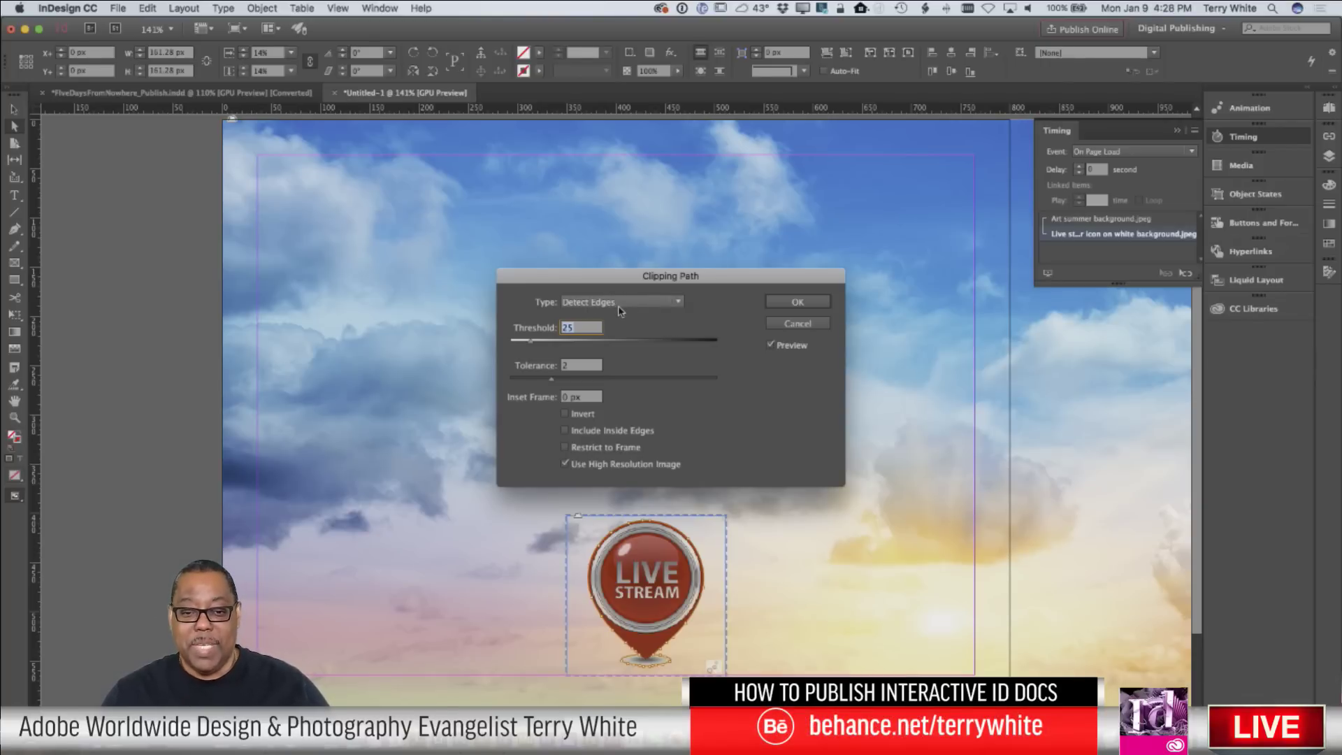
{"action": "left_click", "coordinate": [789, 322]}
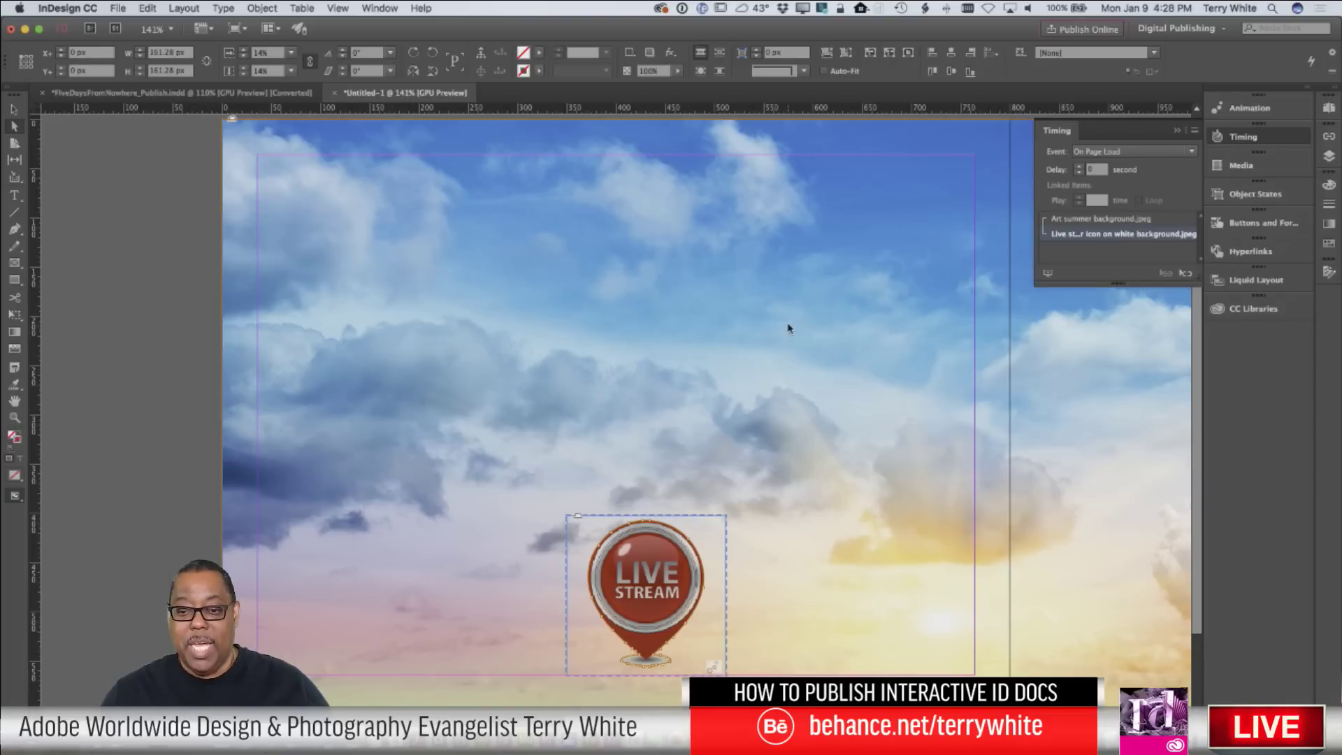
{"action": "left_click", "coordinate": [1048, 275]}
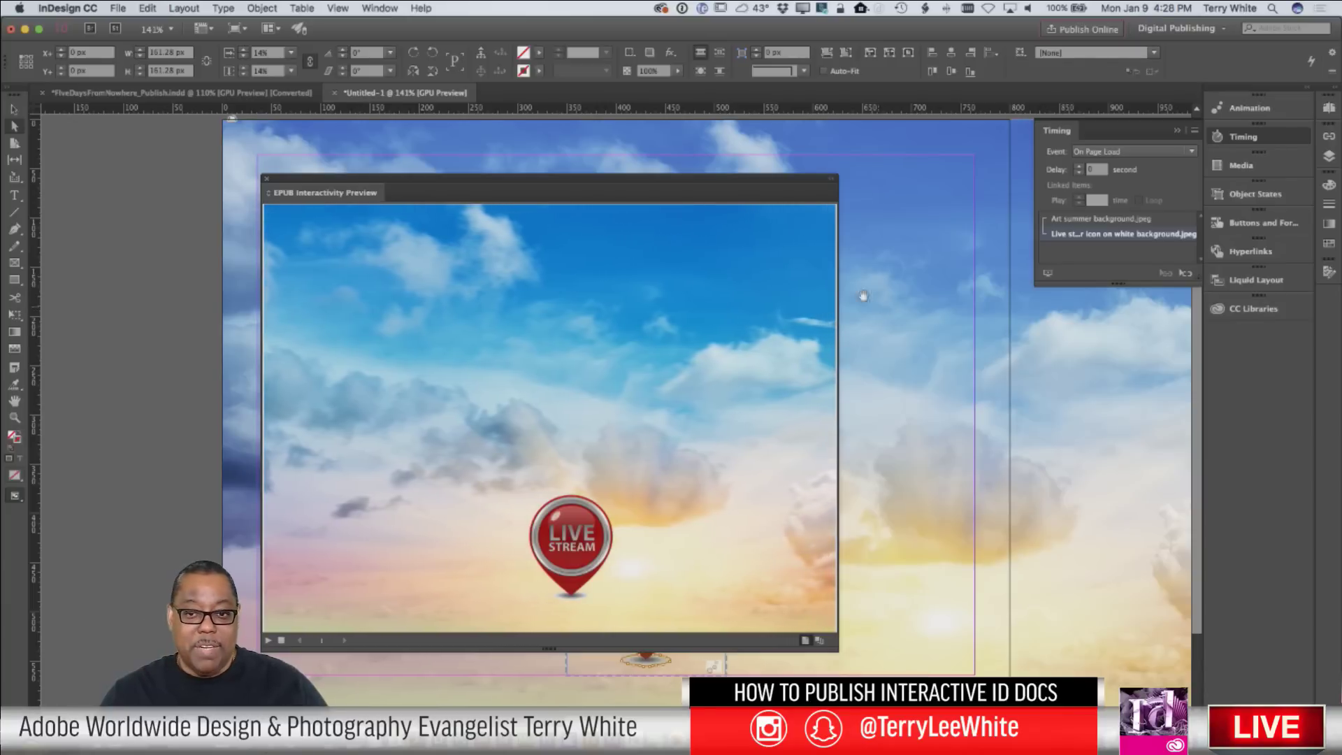
{"action": "left_click", "coordinate": [266, 181]}
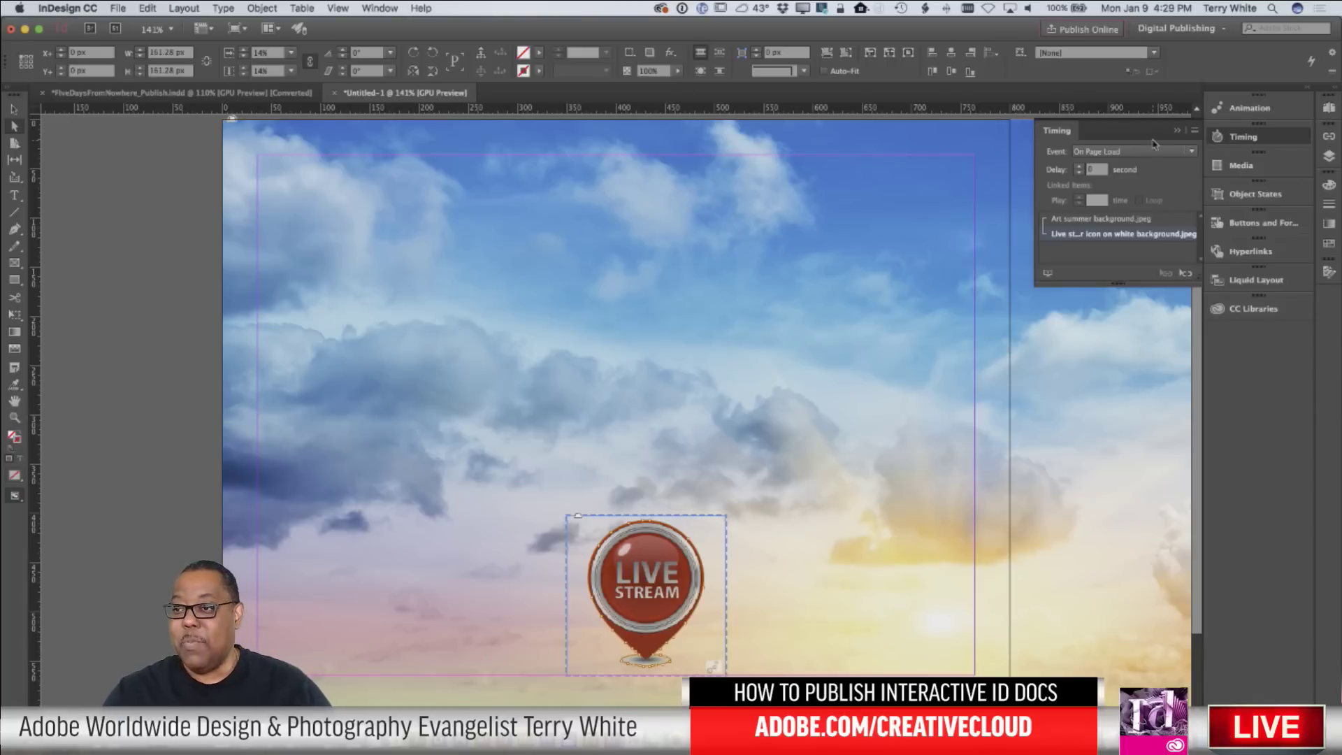
Deselect everything and draw a rectangle about 283 x 600 px from the page's top-left corner down its full height.
{"action": "left_click", "coordinate": [1250, 108]}
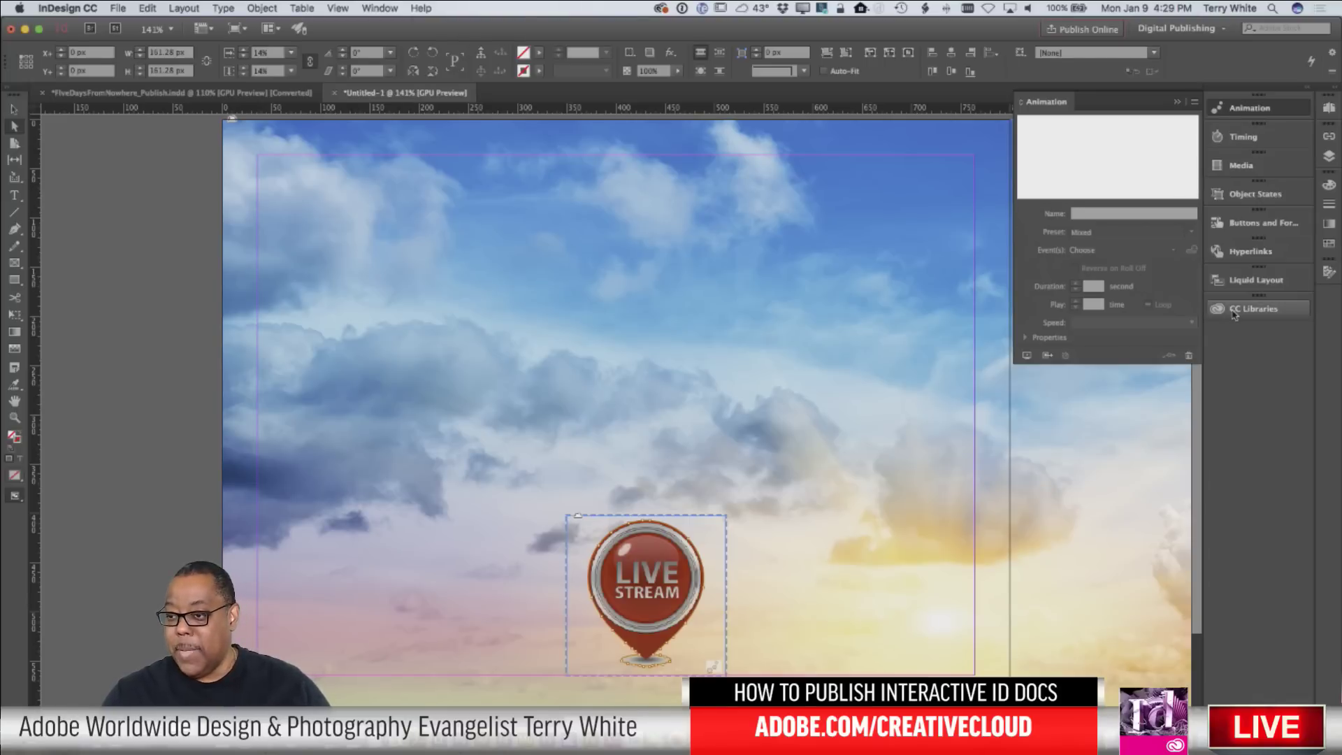
{"action": "left_click", "coordinate": [650, 297]}
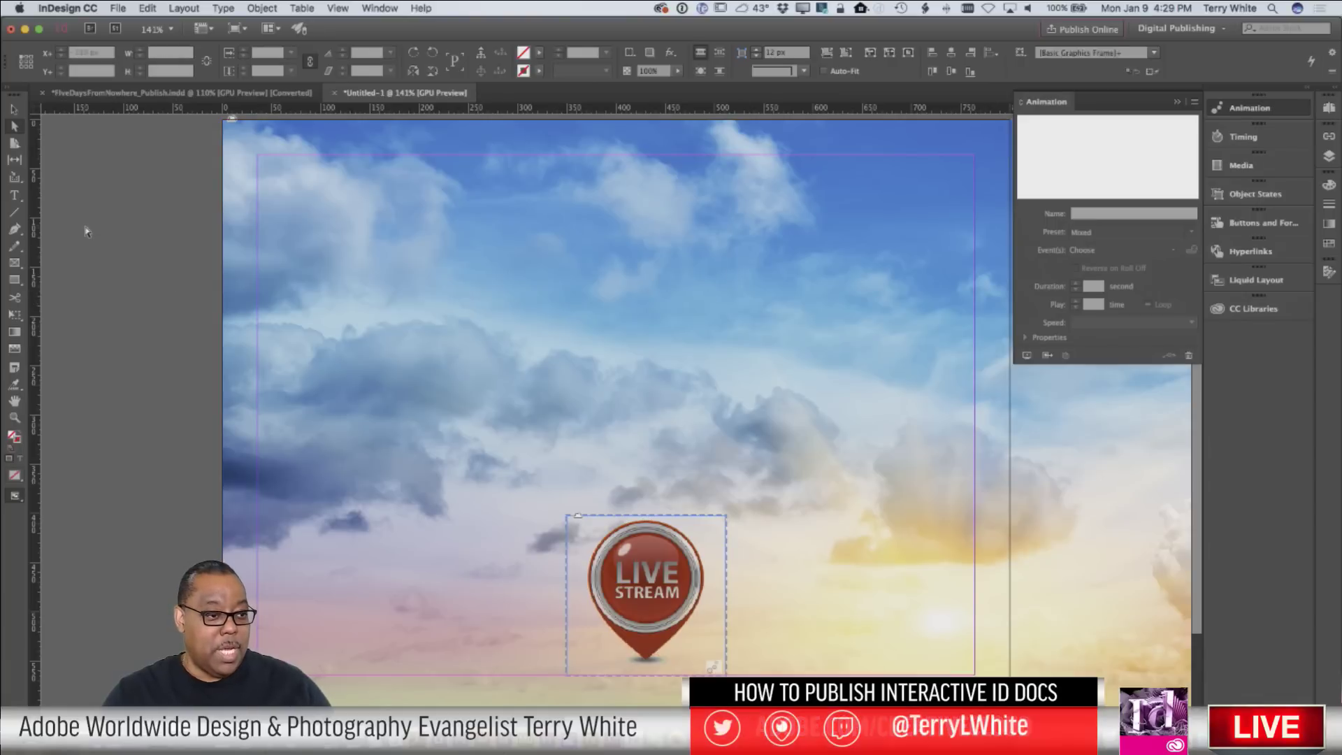
{"action": "left_click", "coordinate": [72, 274]}
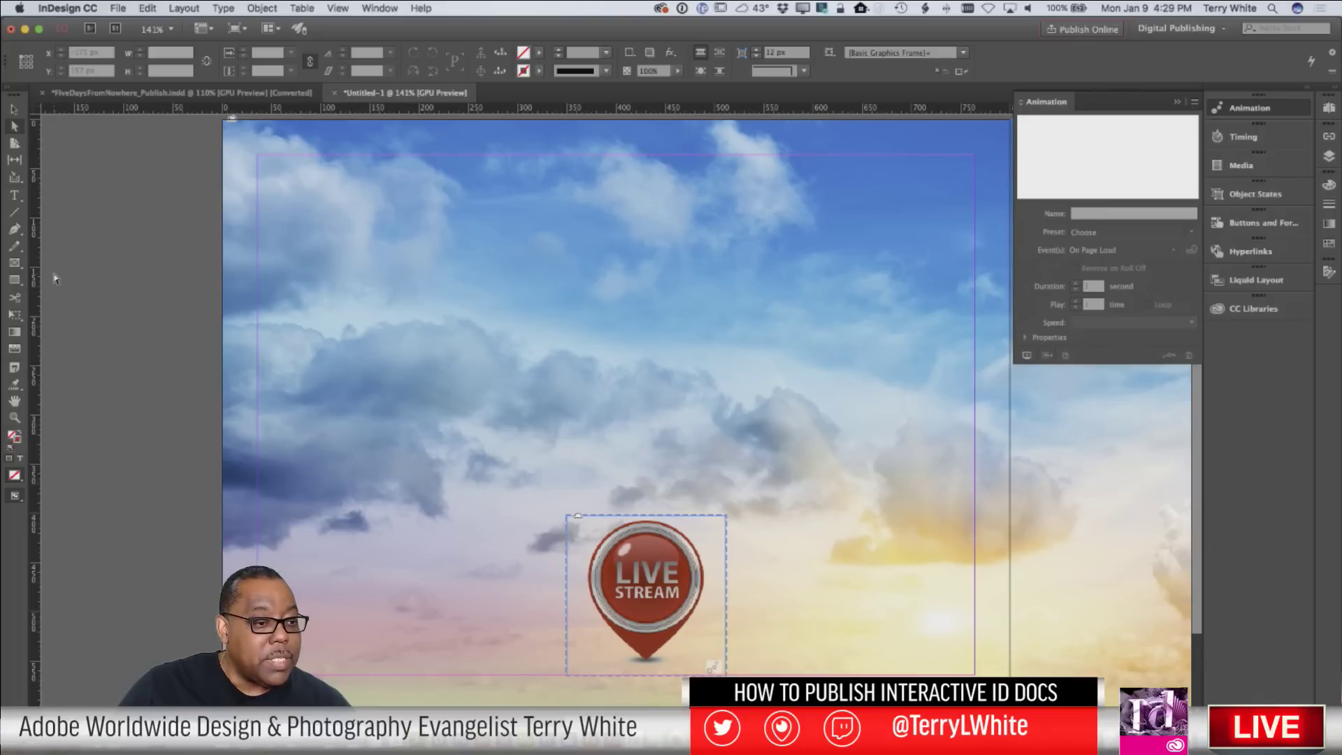
{"action": "left_click", "coordinate": [16, 281]}
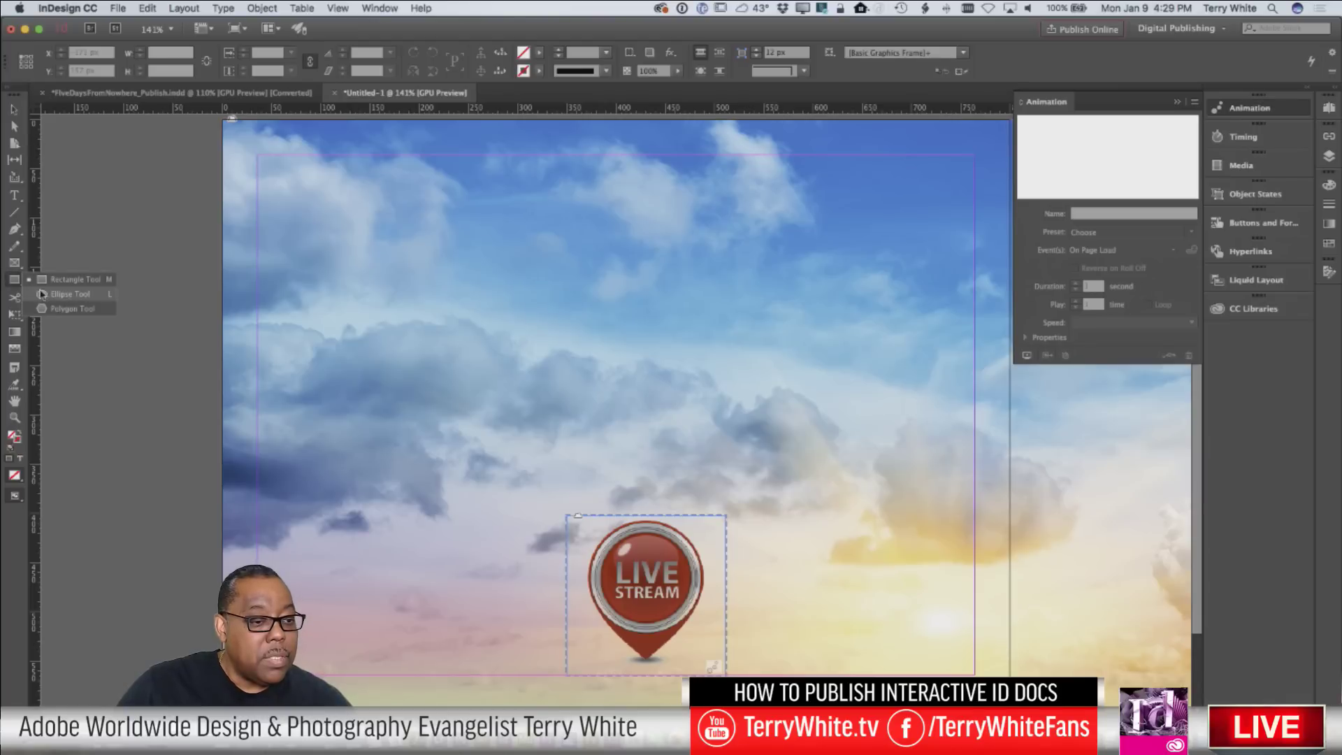
{"action": "left_click", "coordinate": [43, 295]}
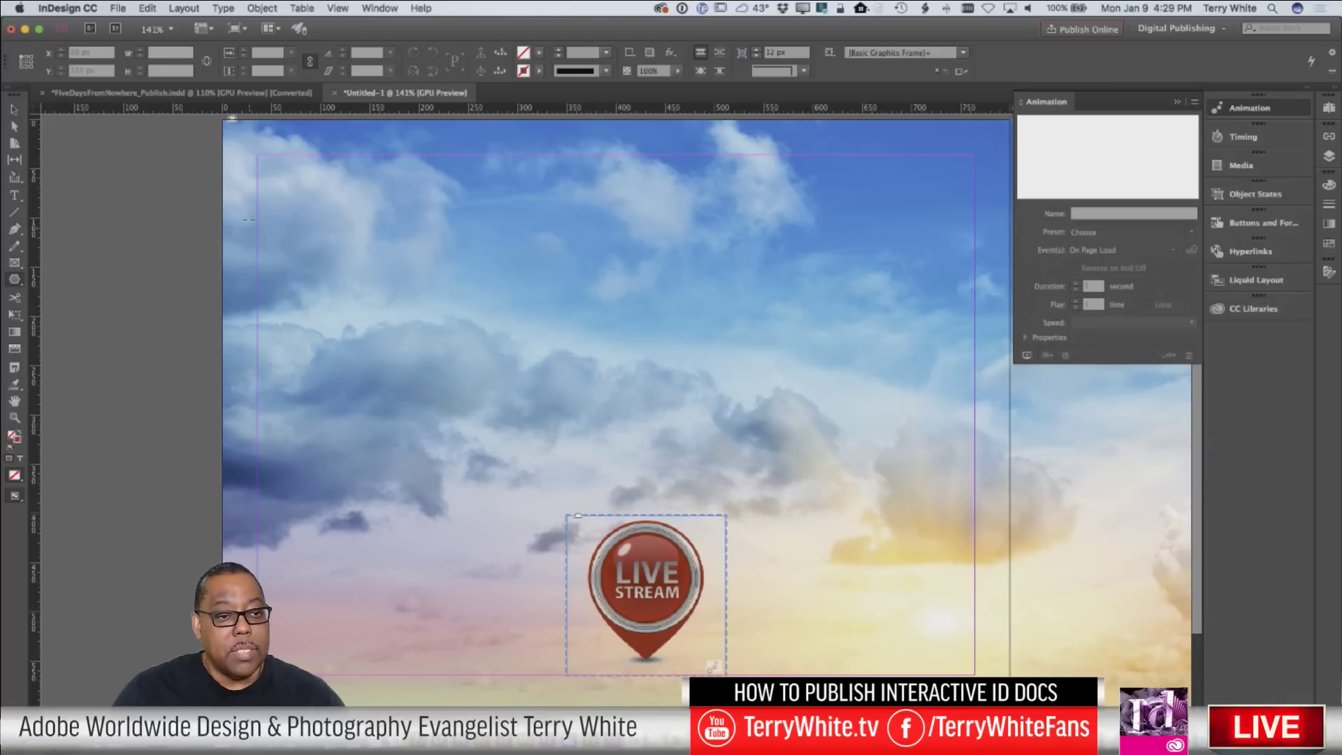
{"action": "left_click", "coordinate": [19, 281]}
{"action": "left_click", "coordinate": [39, 279]}
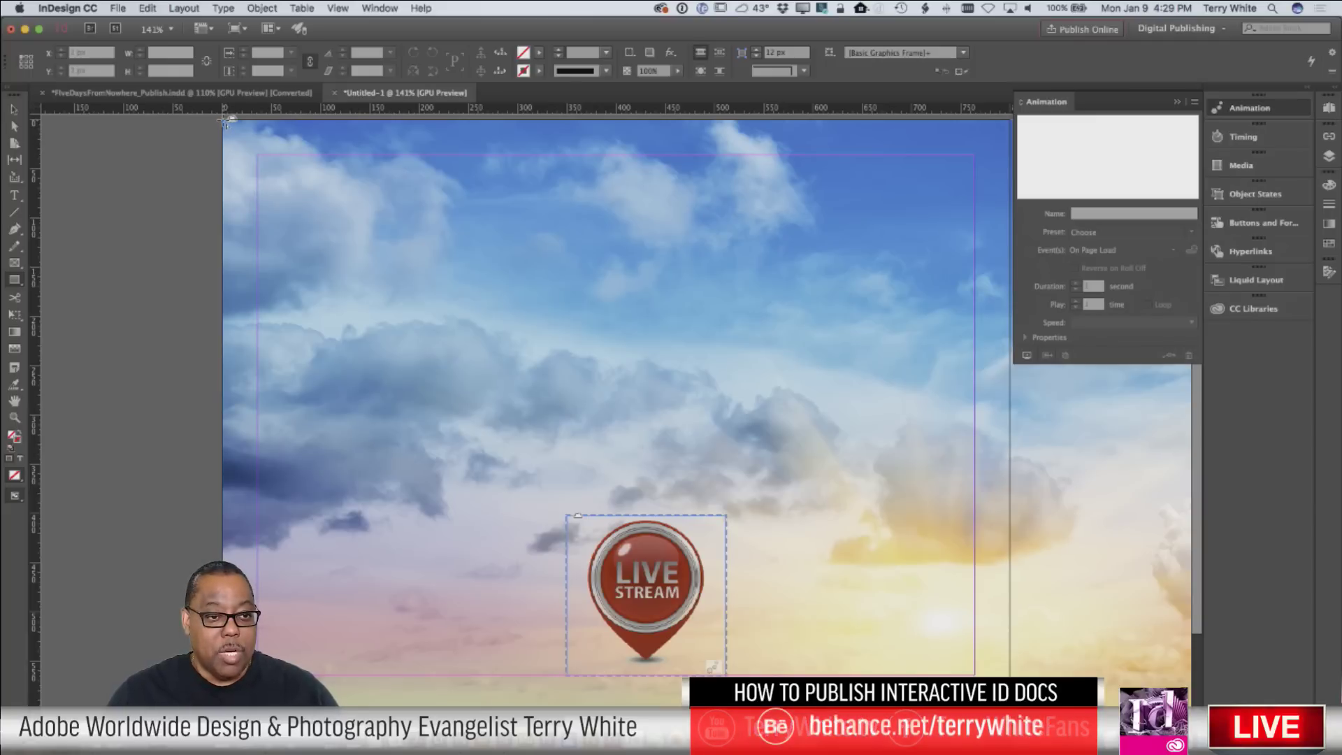
{"action": "left_click_drag", "start_coordinate": [223, 121], "coordinate": [501, 704]}
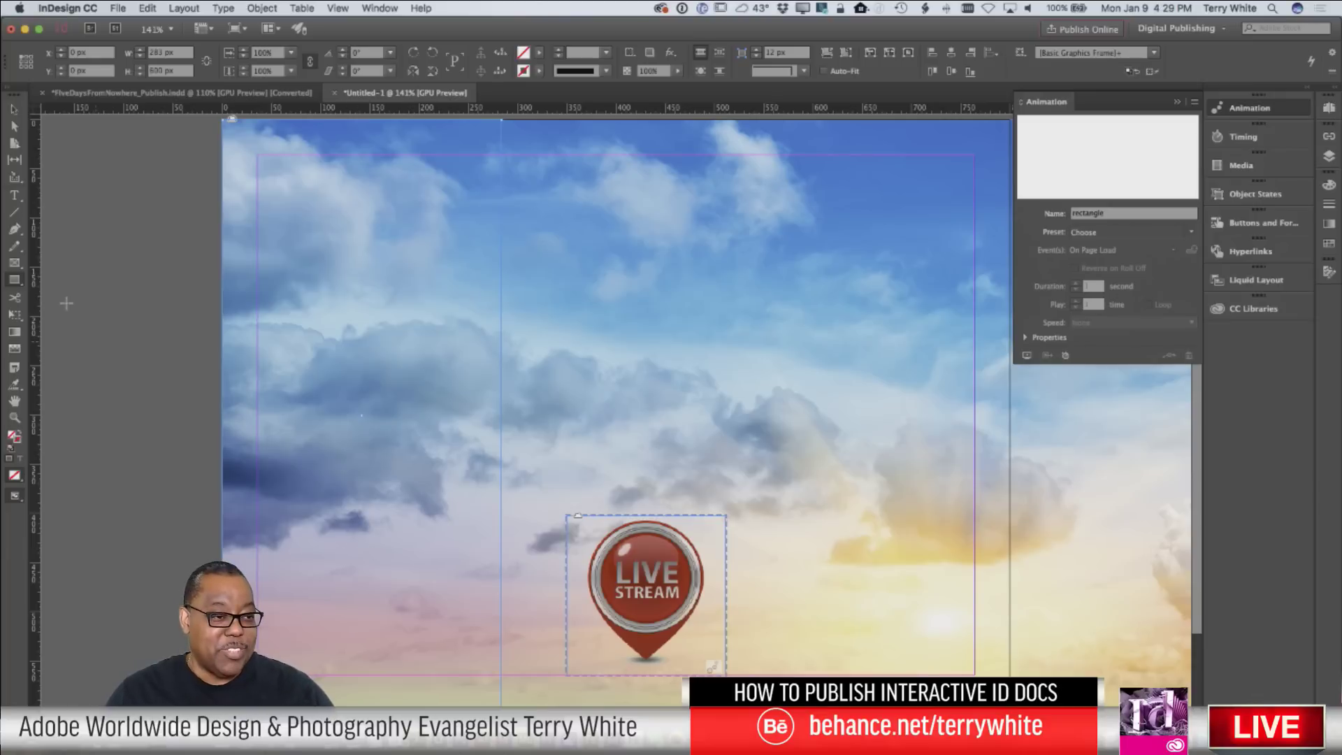
Delete the rectangle's bottom-right anchor point with the Delete Anchor Point tool to make a triangle.
{"action": "left_click", "coordinate": [14, 125]}
{"action": "left_click", "coordinate": [322, 418]}
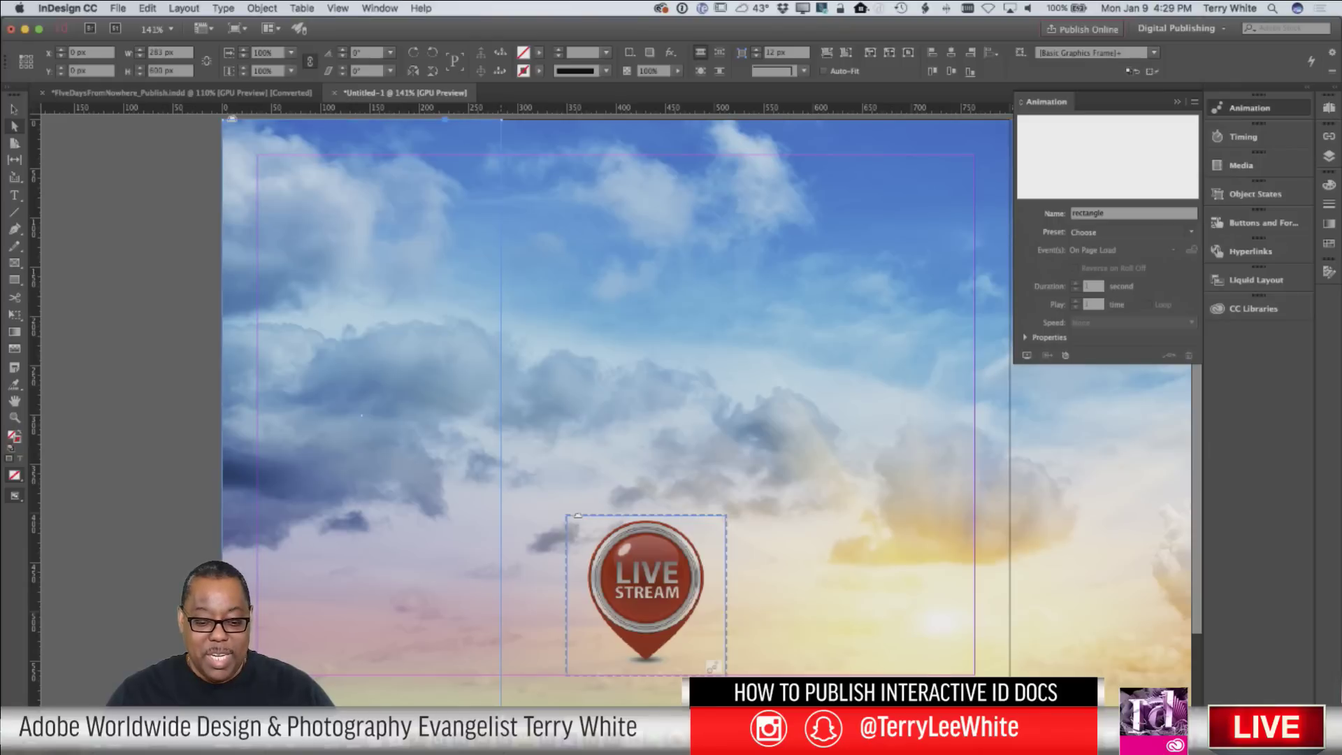
{"action": "left_click", "coordinate": [23, 238]}
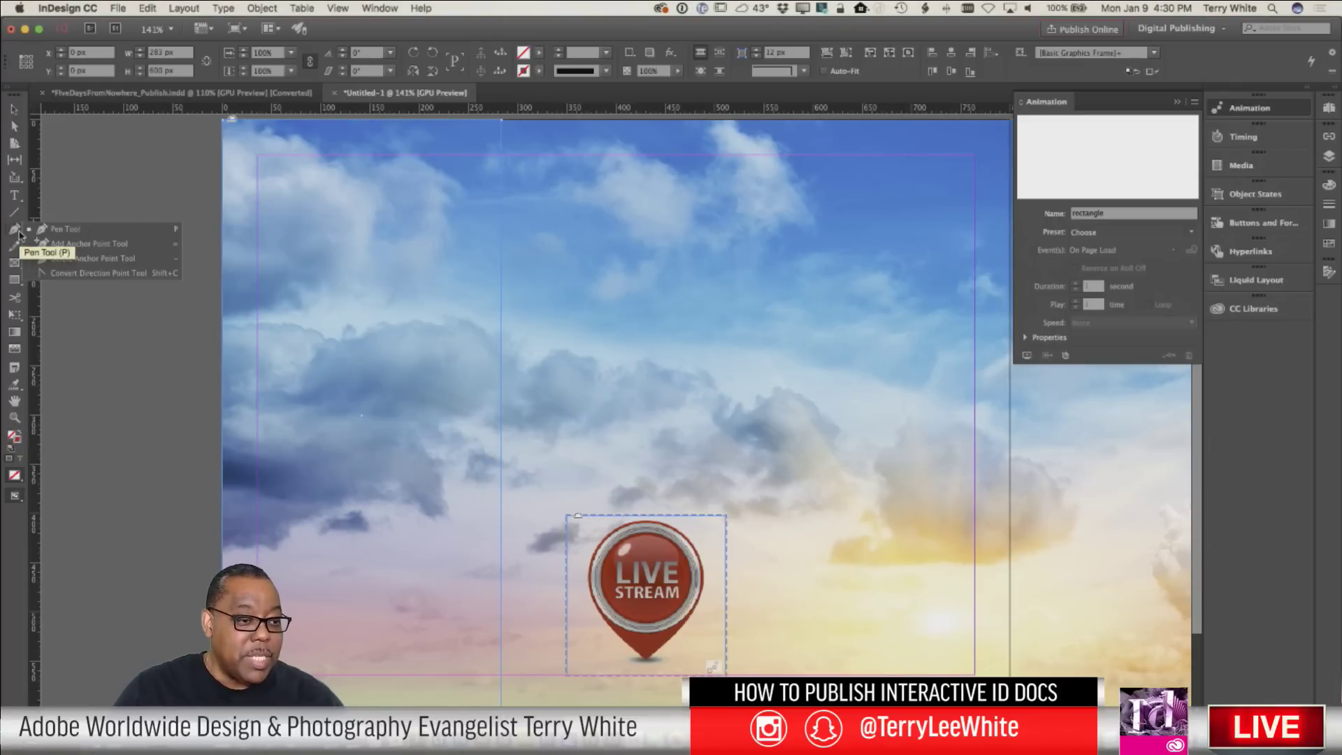
{"action": "right_click", "coordinate": [23, 238]}
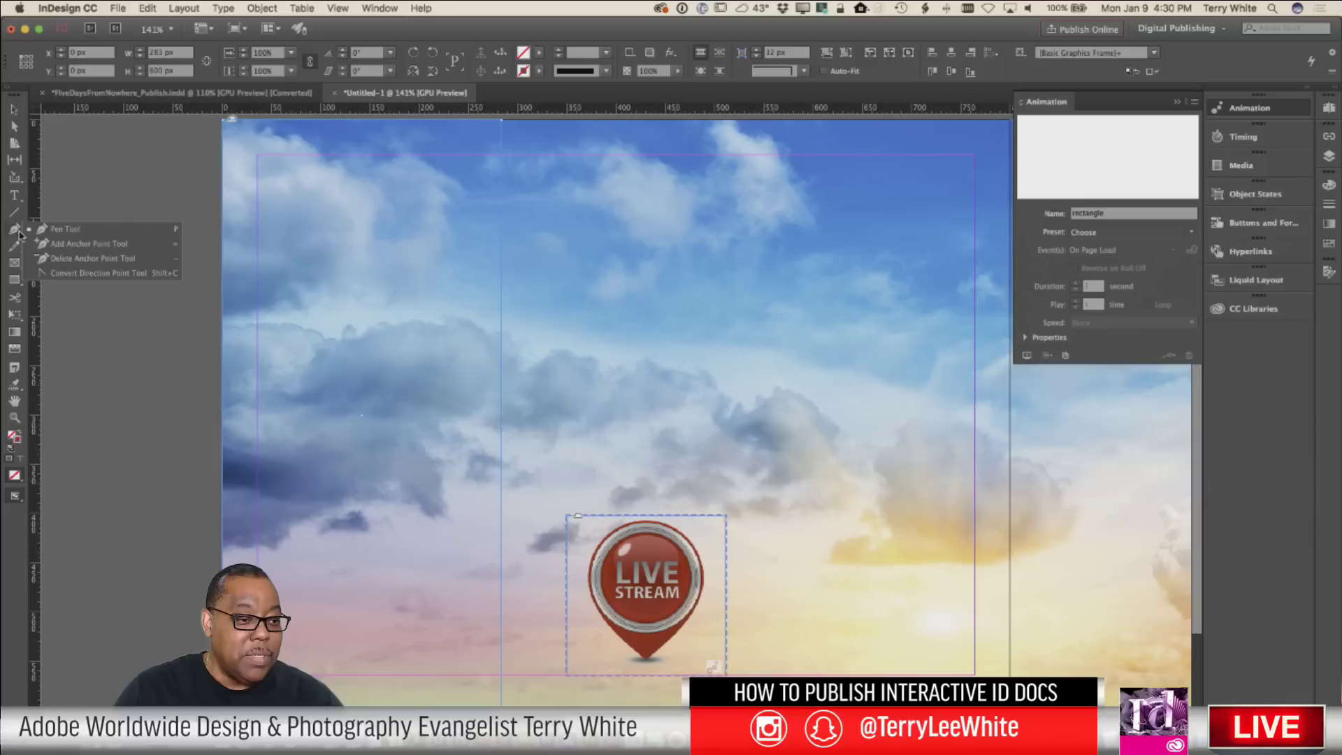
{"action": "left_click", "coordinate": [48, 259]}
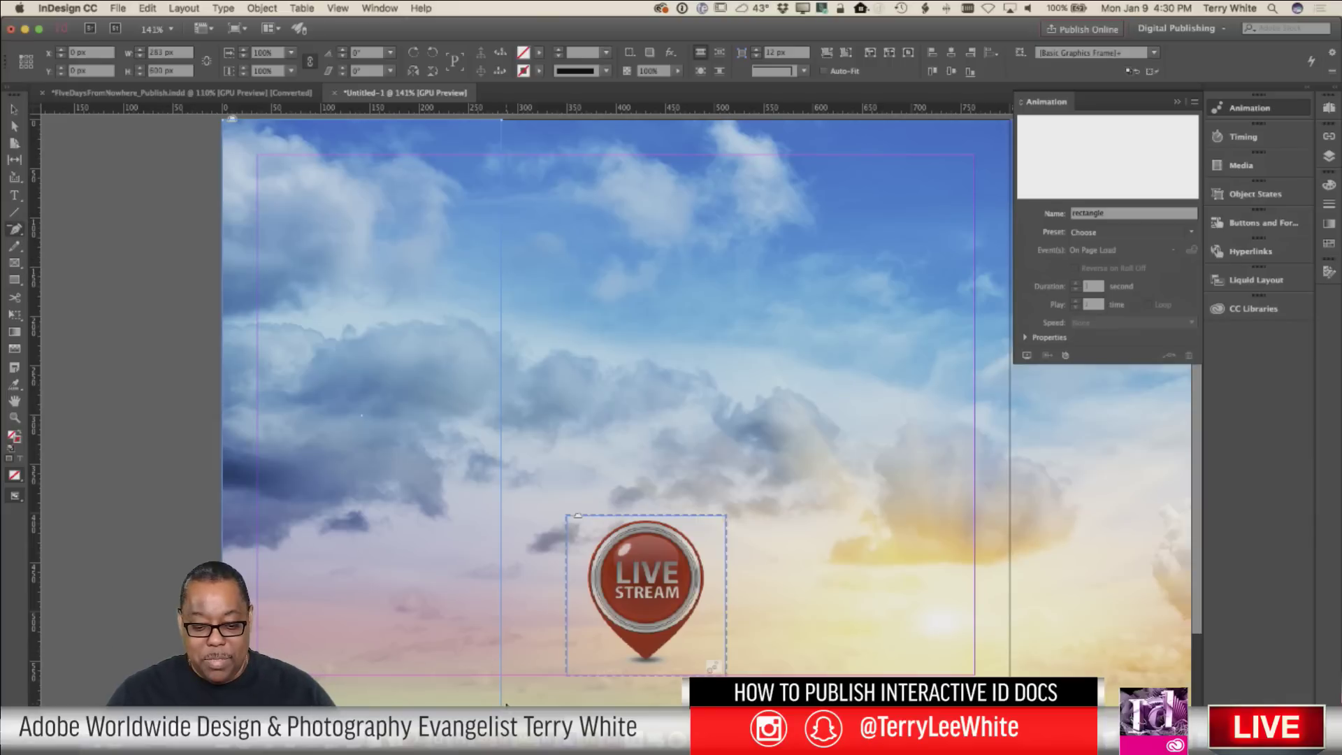
{"action": "left_click", "coordinate": [362, 415]}
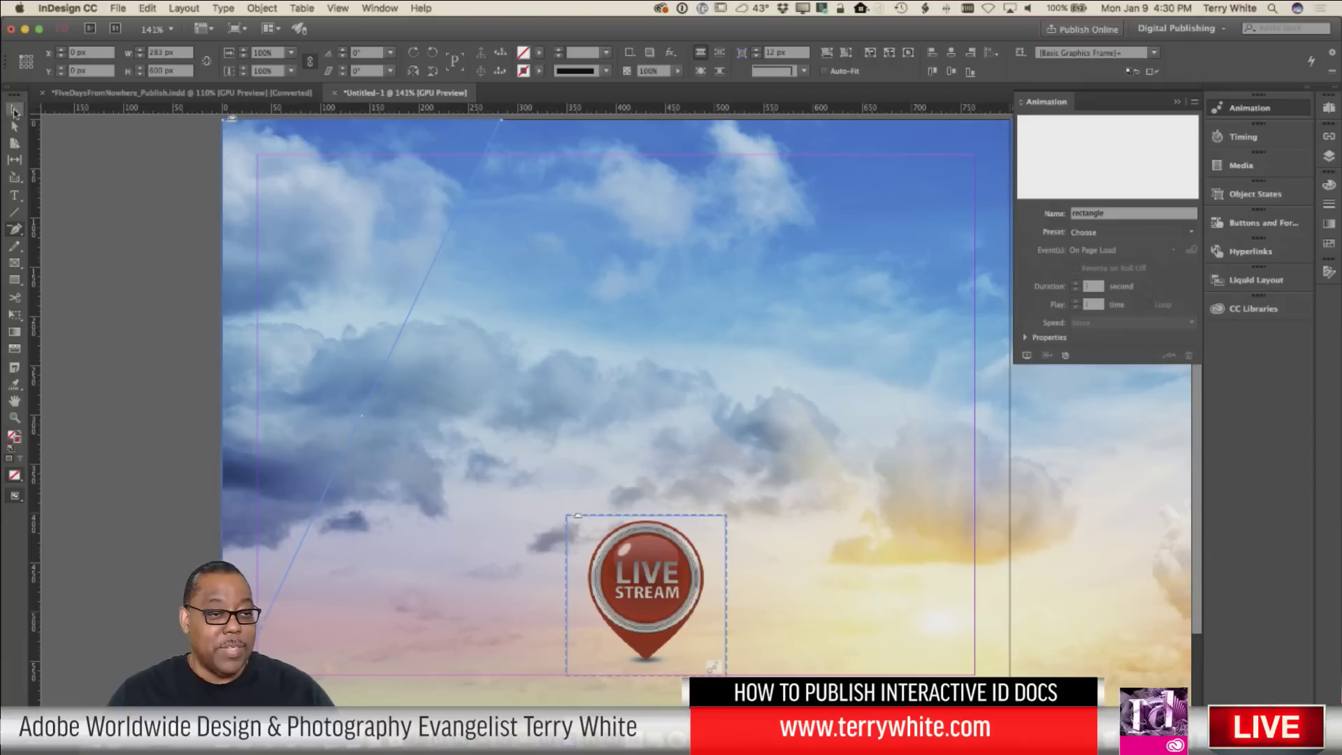
Fill the triangle along the page's left edge with the RGB Cyan swatch.
{"action": "left_click", "coordinate": [14, 109]}
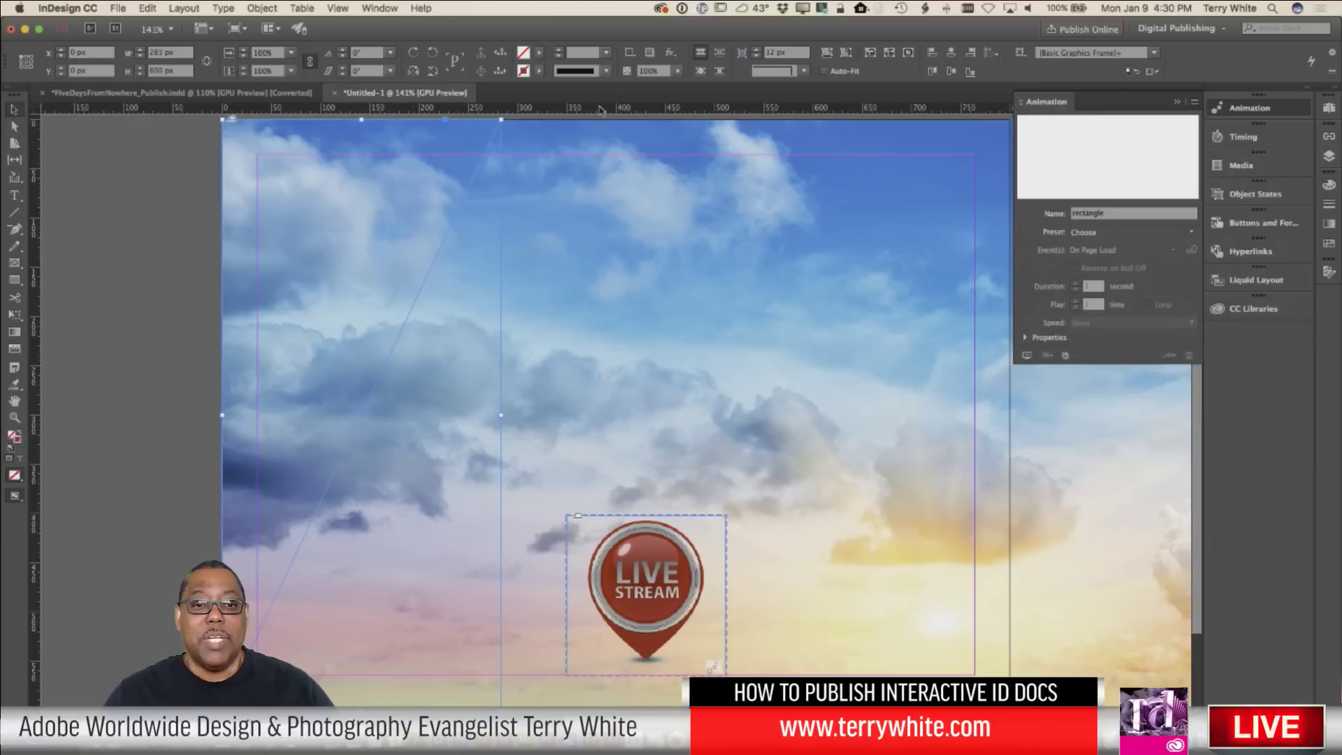
{"action": "left_click", "coordinate": [539, 54]}
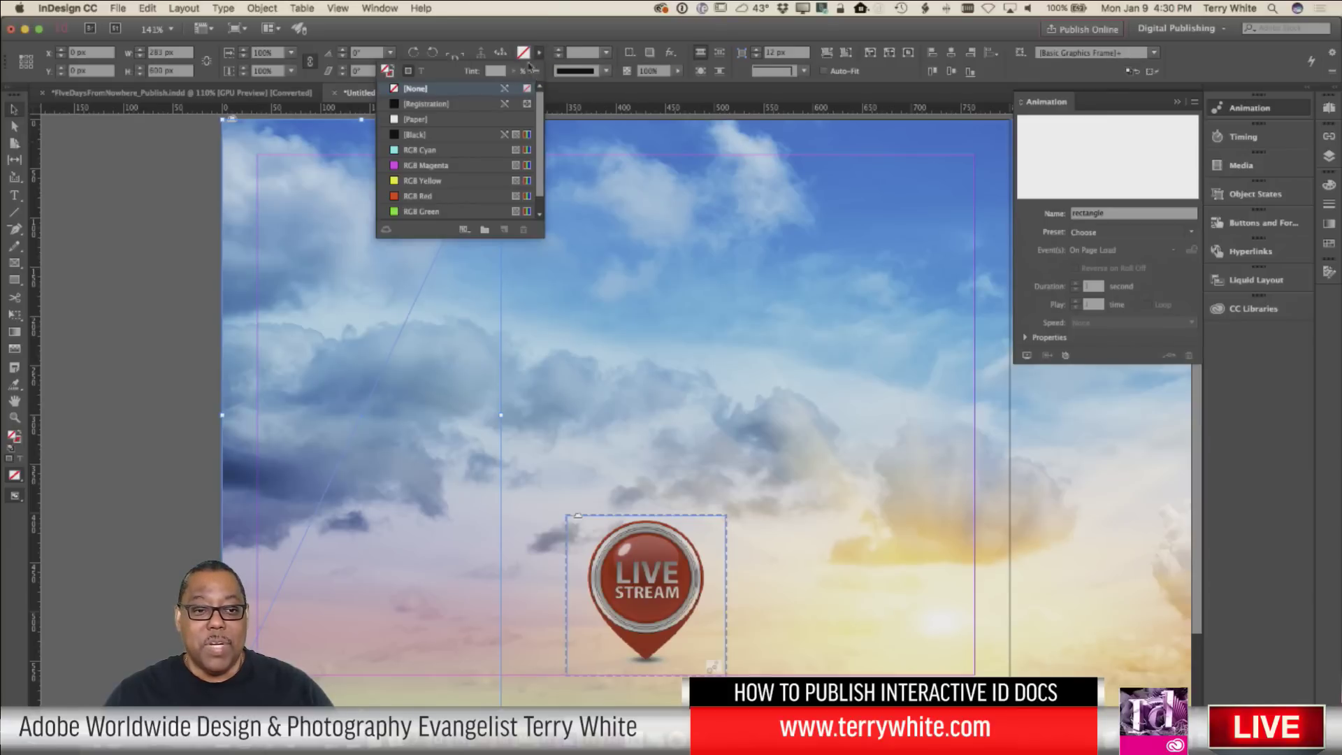
{"action": "scroll", "coordinate": [485, 163], "scroll_direction": "down", "scroll_amount": 1}
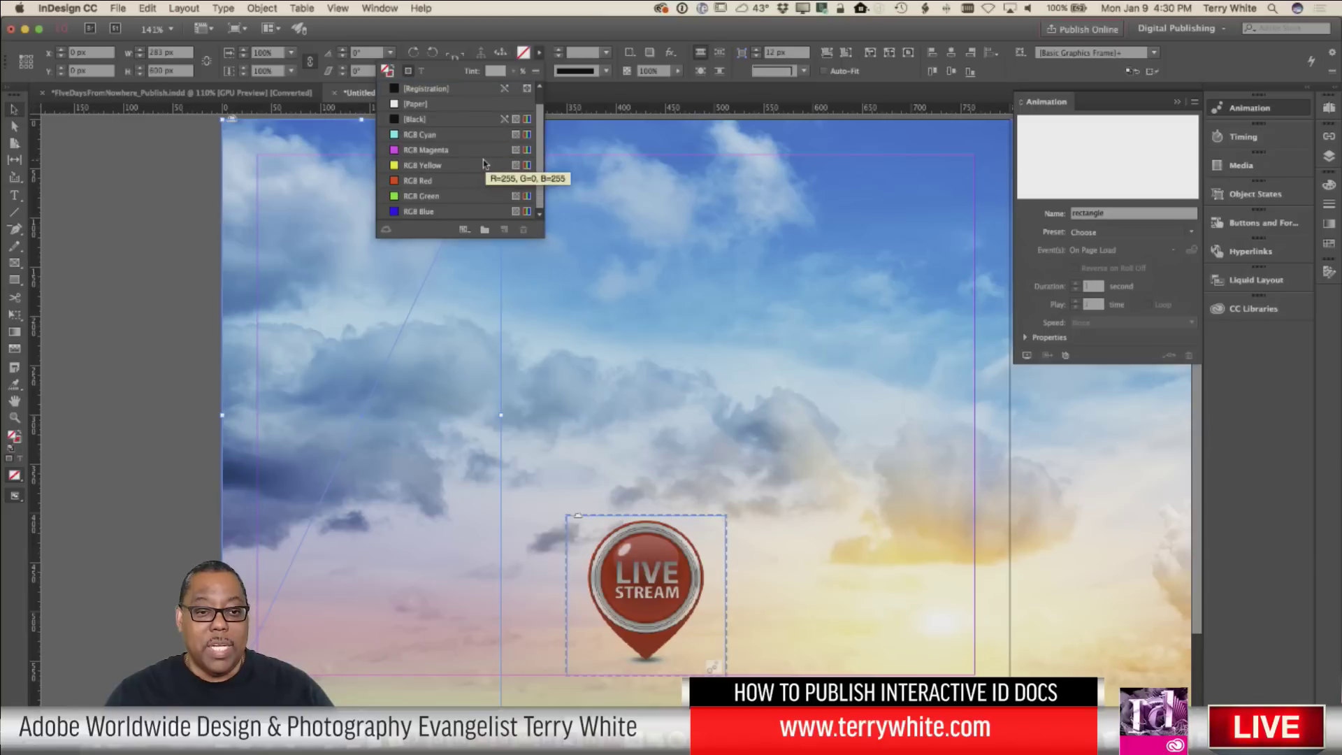
{"action": "left_click", "coordinate": [439, 136]}
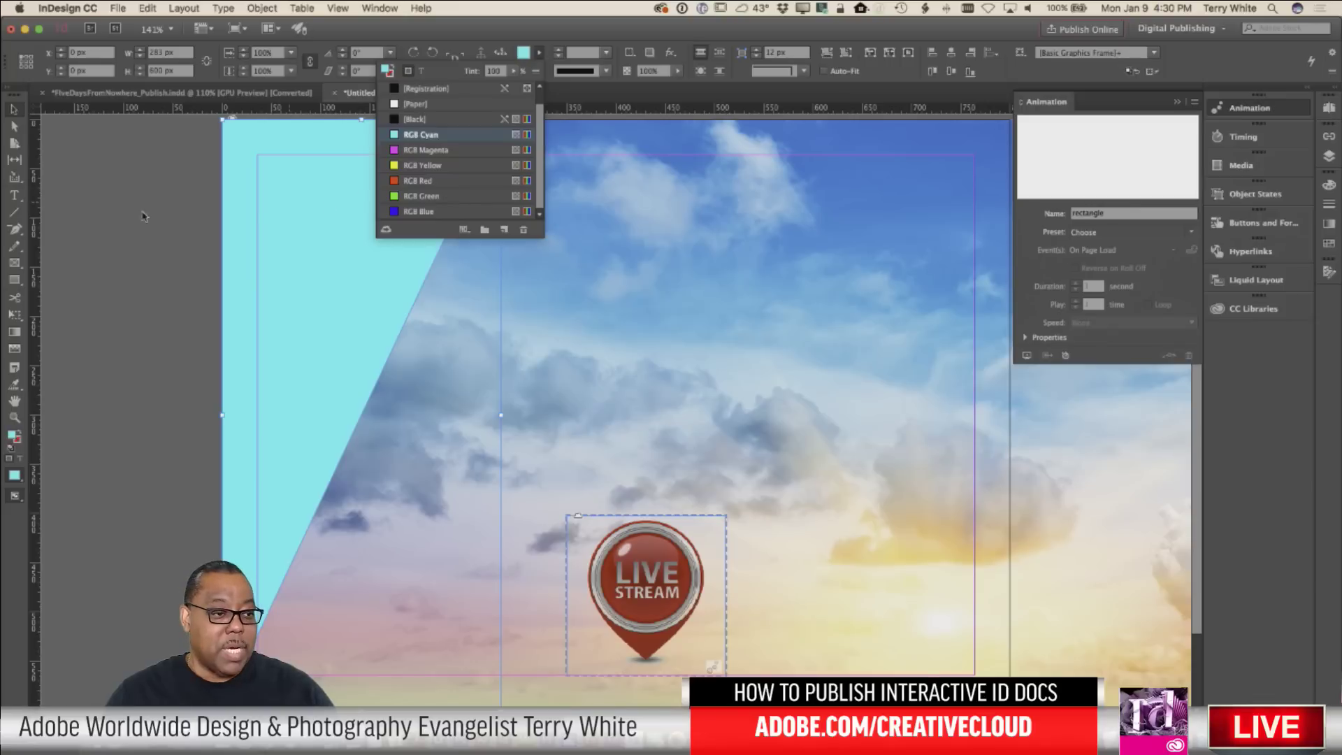
{"action": "left_click", "coordinate": [540, 54]}
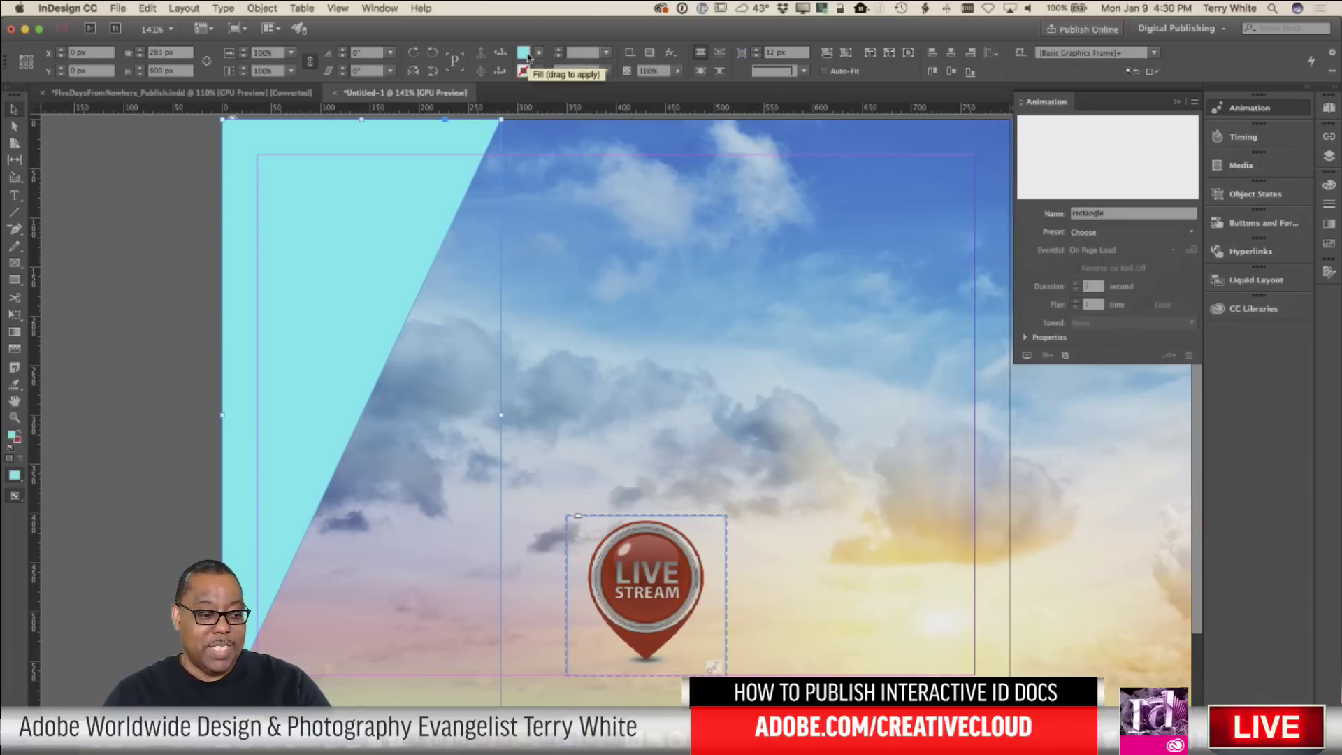
Sample a color theme from the cloud background with the Color Theme tool and choose its Muted variation.
{"action": "left_click", "coordinate": [15, 386]}
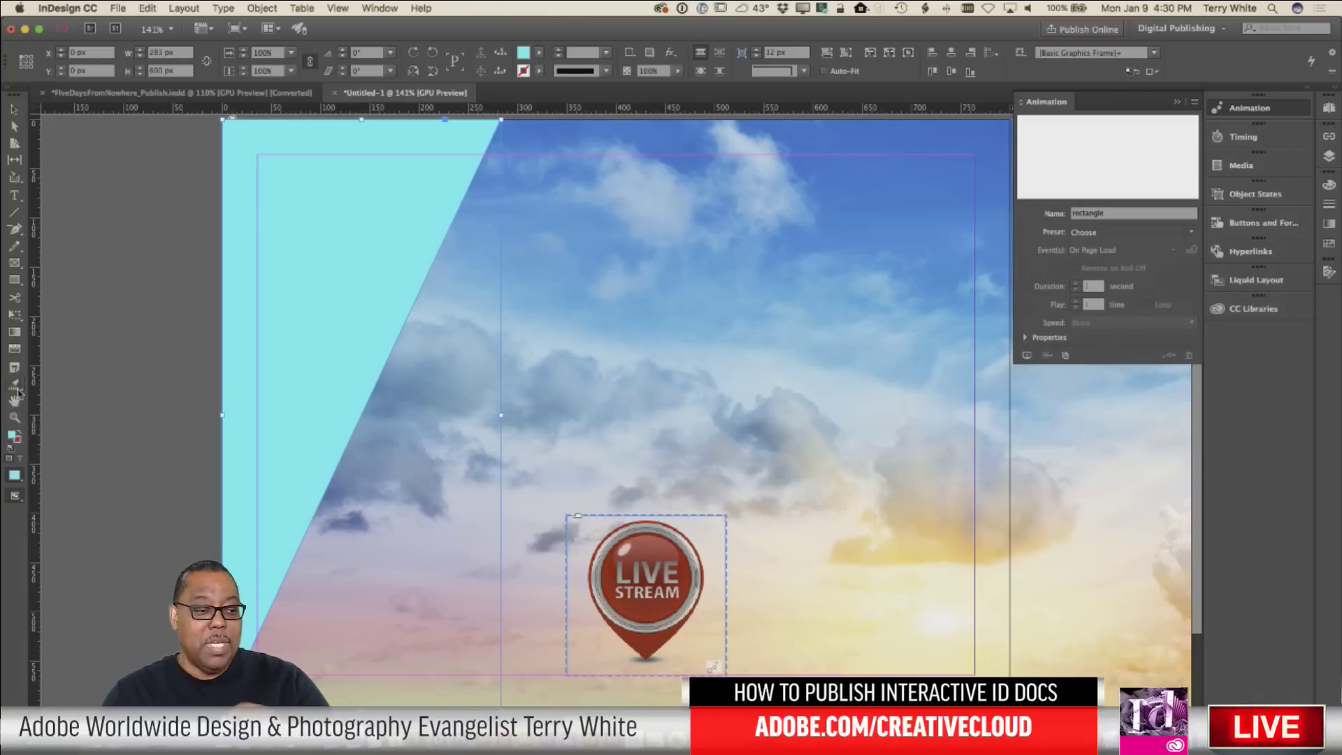
{"action": "left_click", "coordinate": [848, 606]}
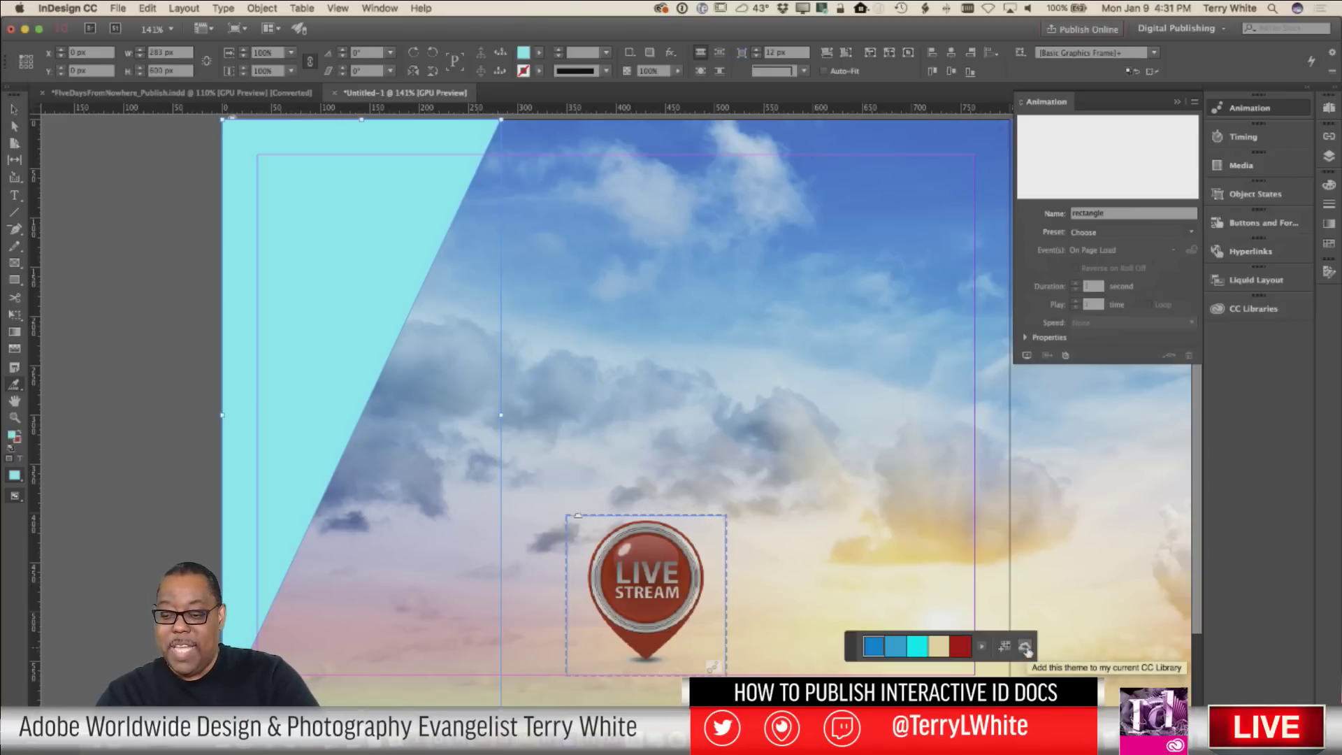
{"action": "left_click", "coordinate": [982, 647]}
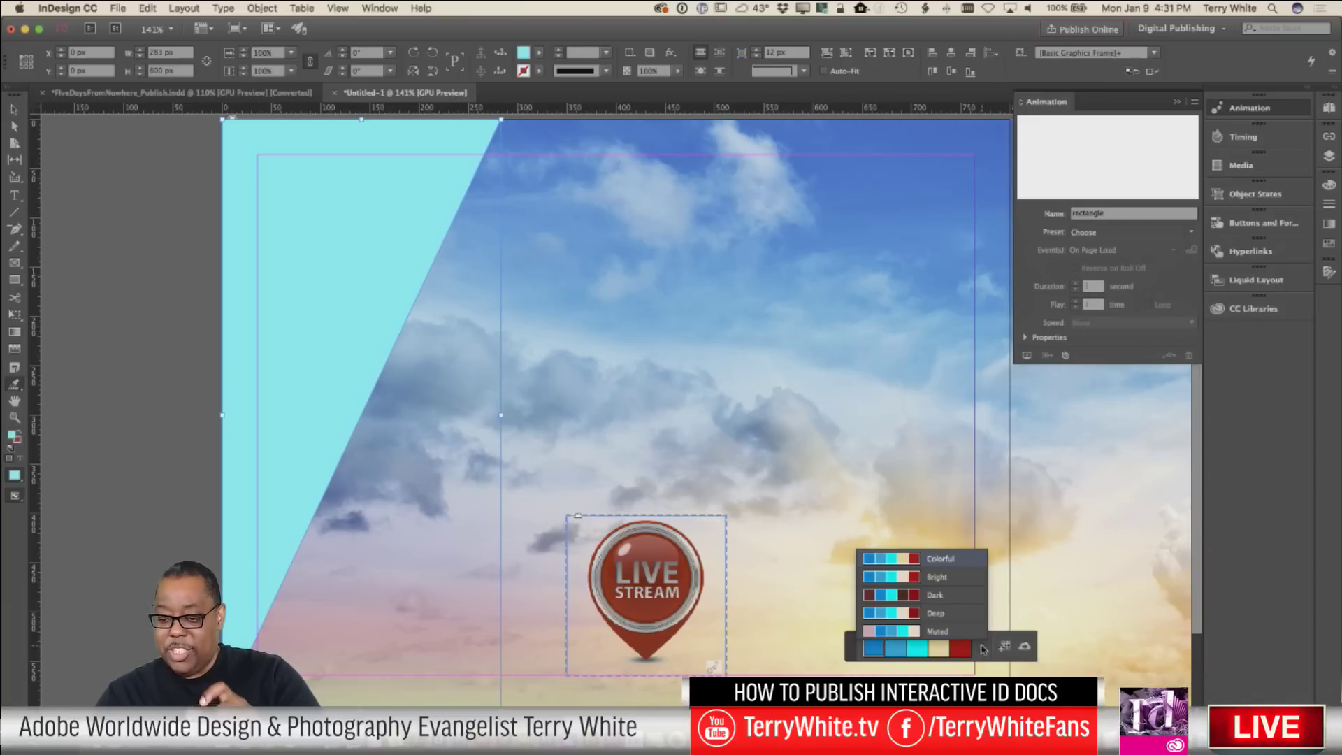
{"action": "left_click", "coordinate": [933, 631]}
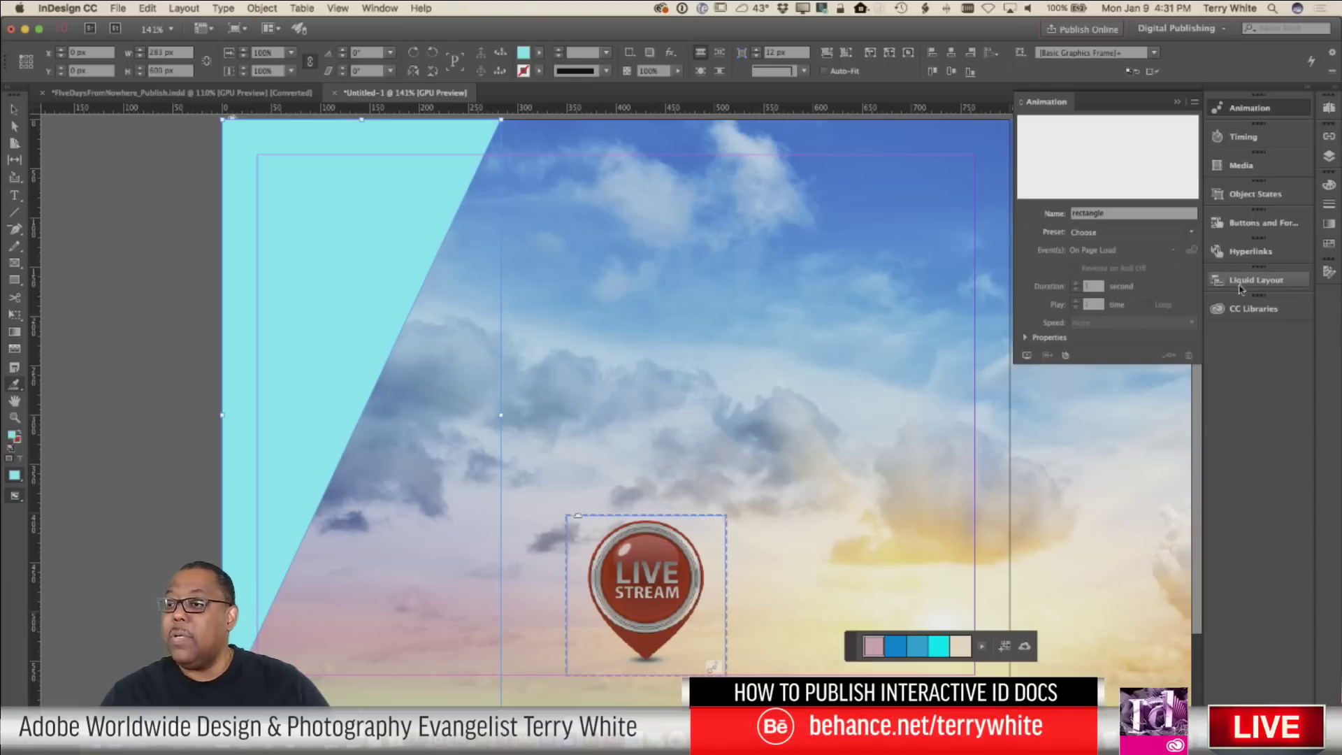
Fill the triangle with the pink R=214 G=168 B=182 swatch from the Muted_Theme color group.
{"action": "left_click", "coordinate": [1328, 243]}
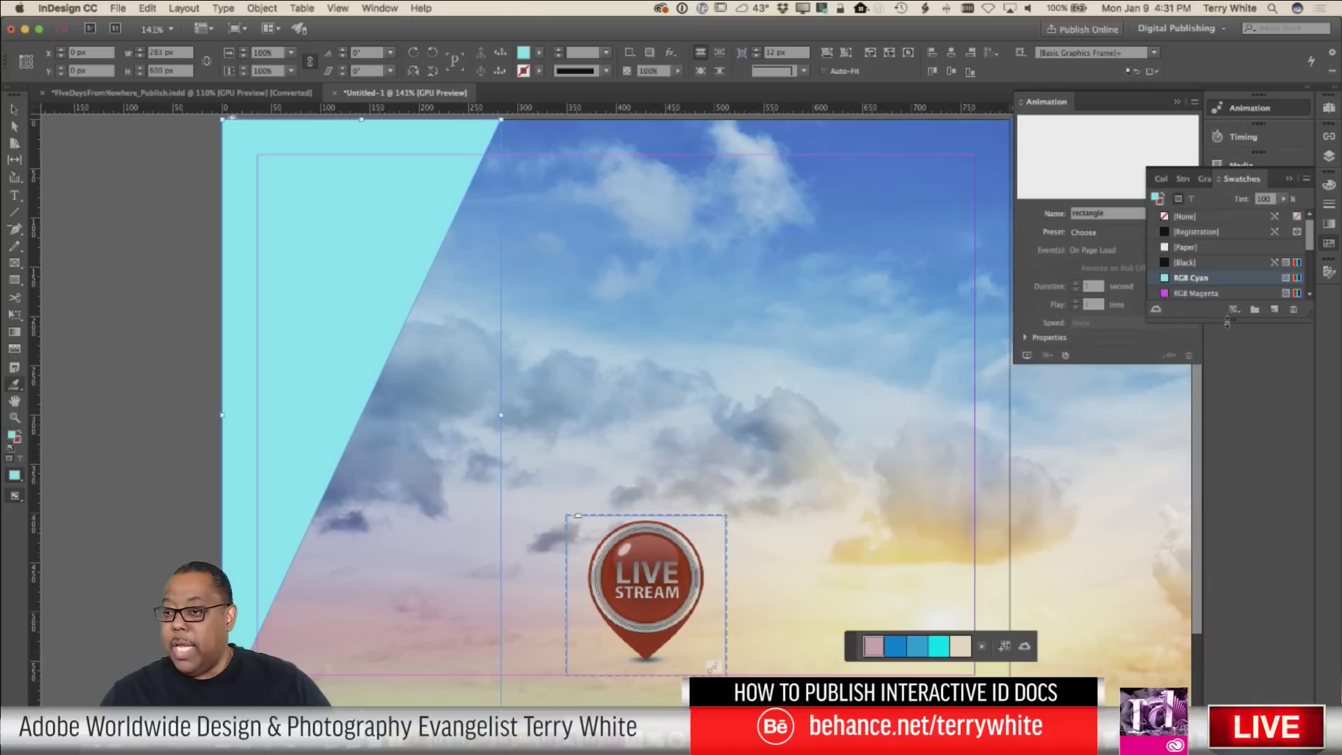
{"action": "left_click_drag", "start_coordinate": [1231, 321], "coordinate": [1234, 465]}
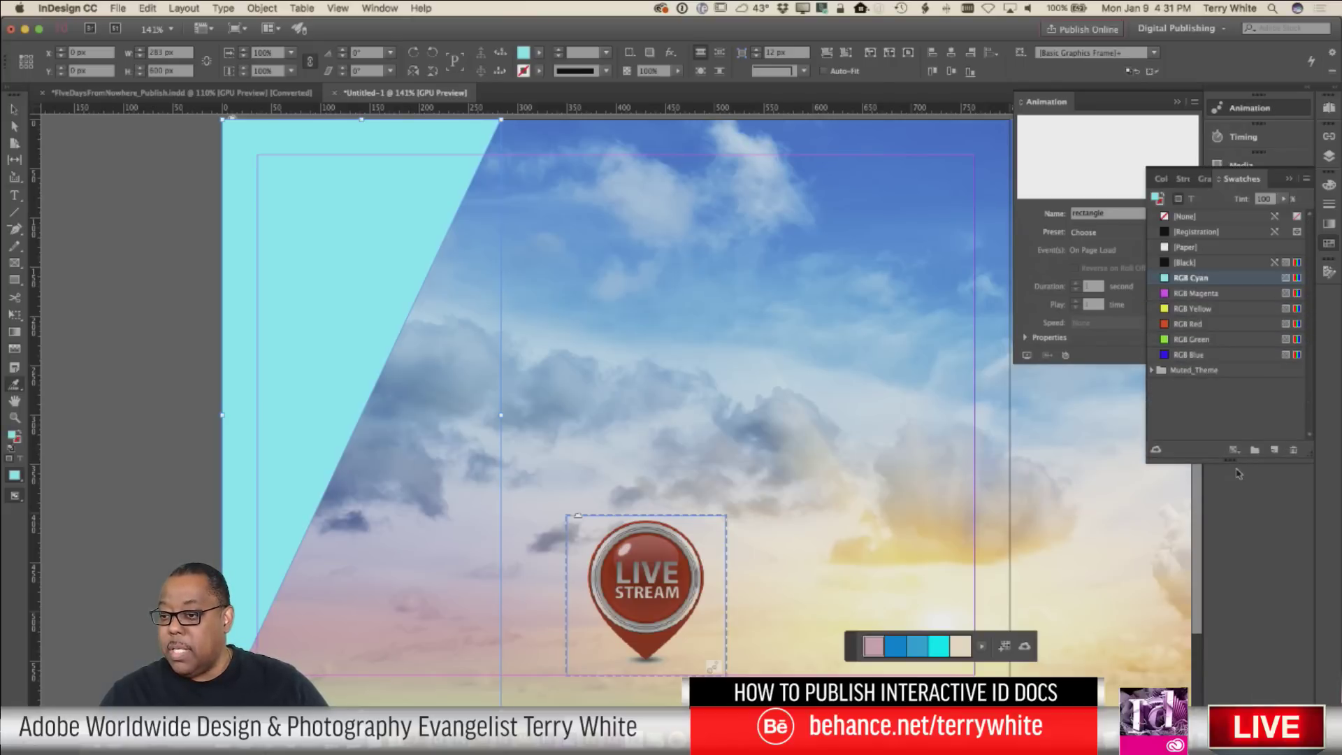
{"action": "left_click", "coordinate": [1152, 370]}
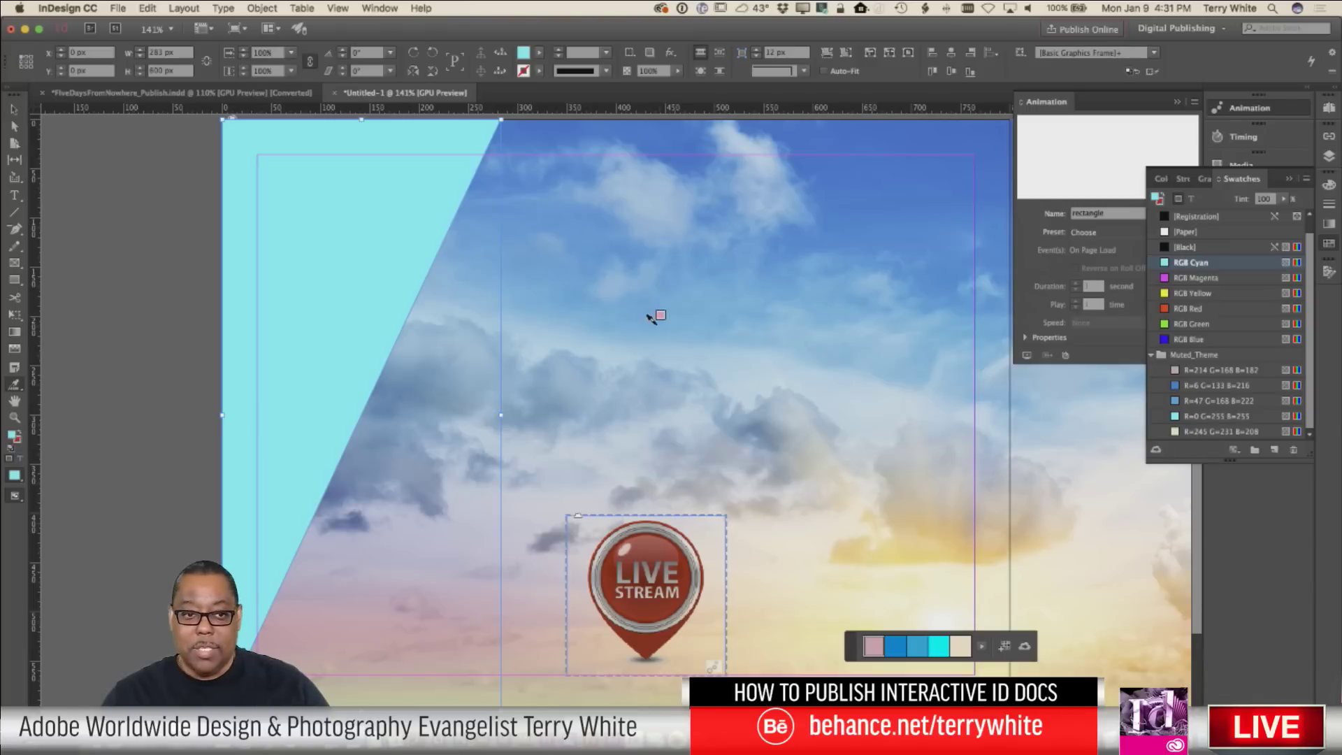
{"action": "left_click", "coordinate": [1175, 371]}
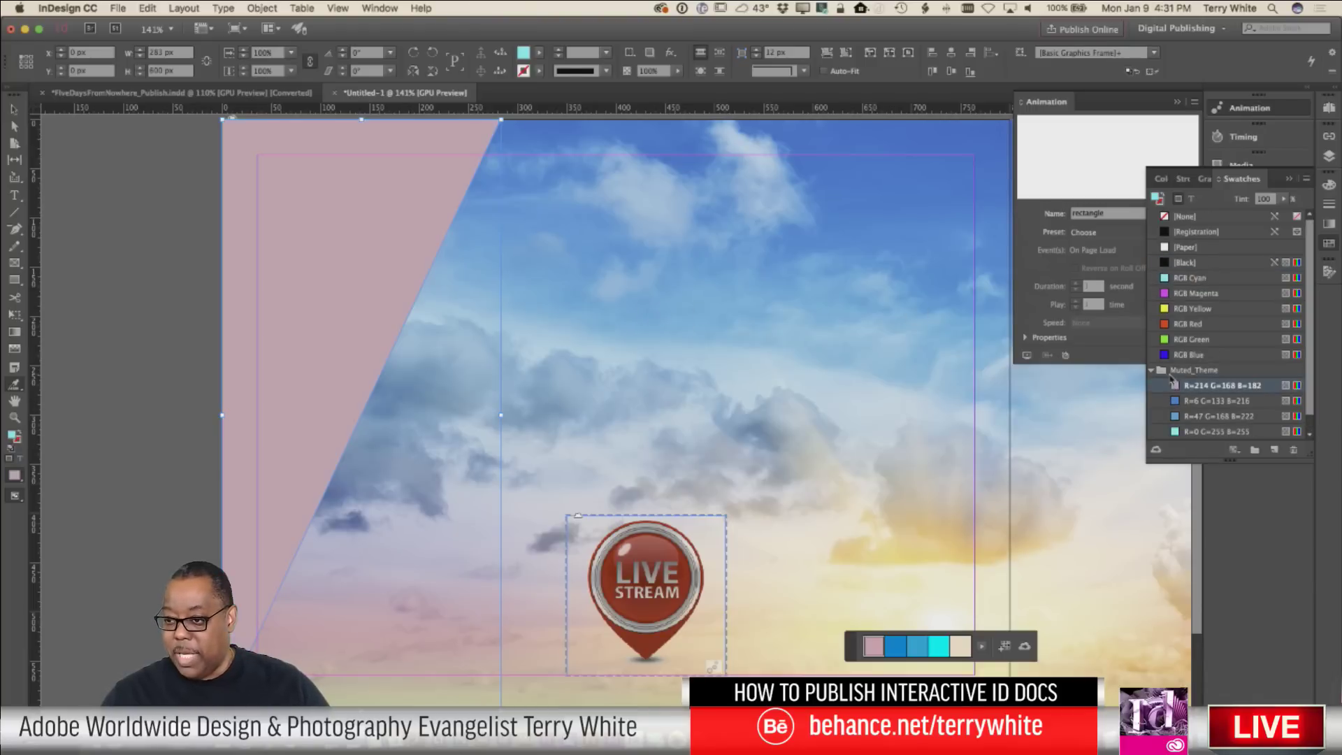
{"action": "left_click", "coordinate": [1176, 432]}
{"action": "left_click", "coordinate": [1175, 386]}
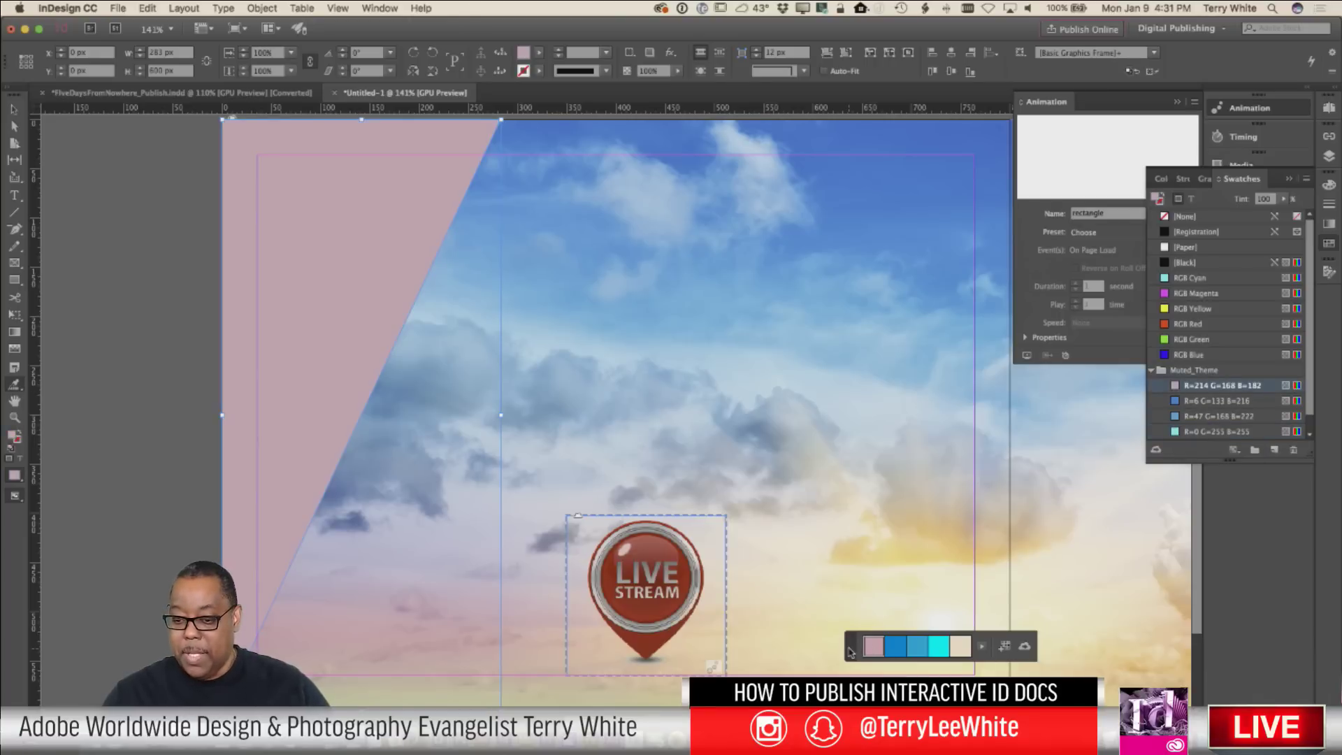
{"action": "left_click_drag", "start_coordinate": [851, 647], "coordinate": [887, 624]}
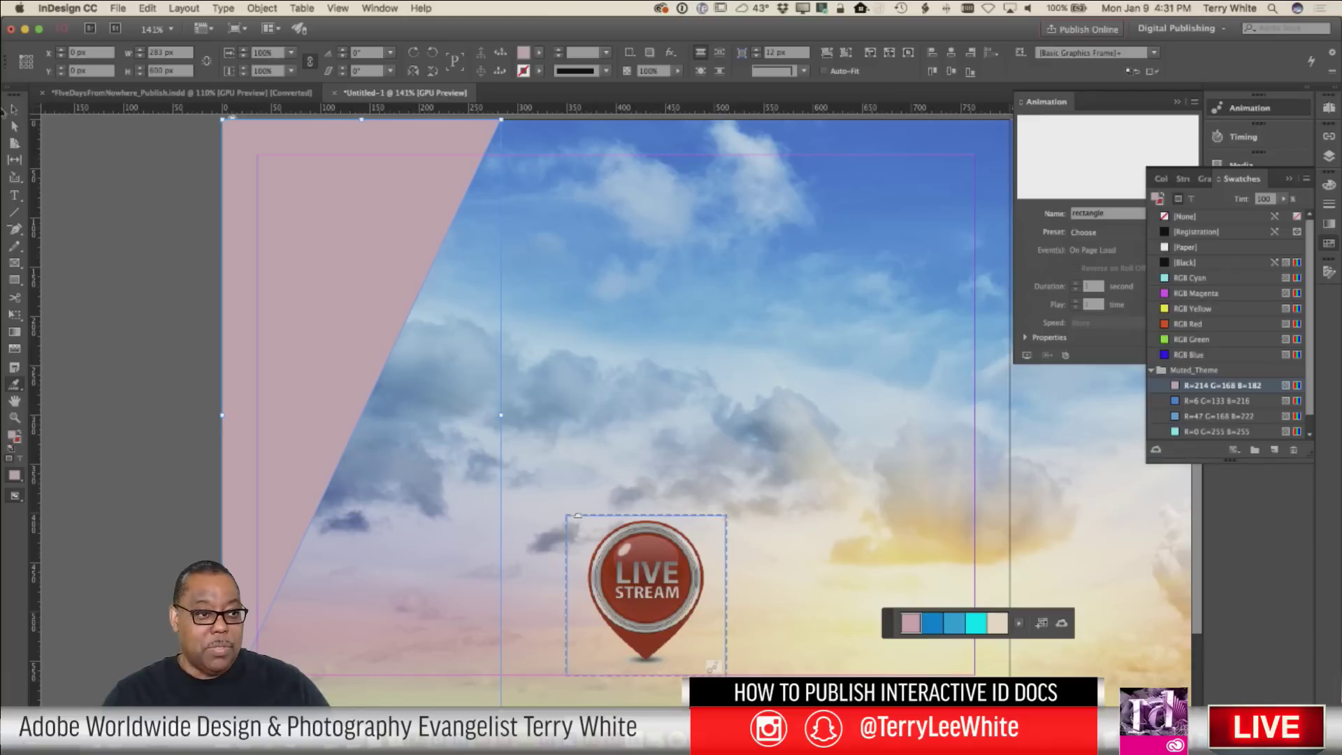
{"action": "left_click", "coordinate": [14, 109]}
{"action": "left_click", "coordinate": [706, 416]}
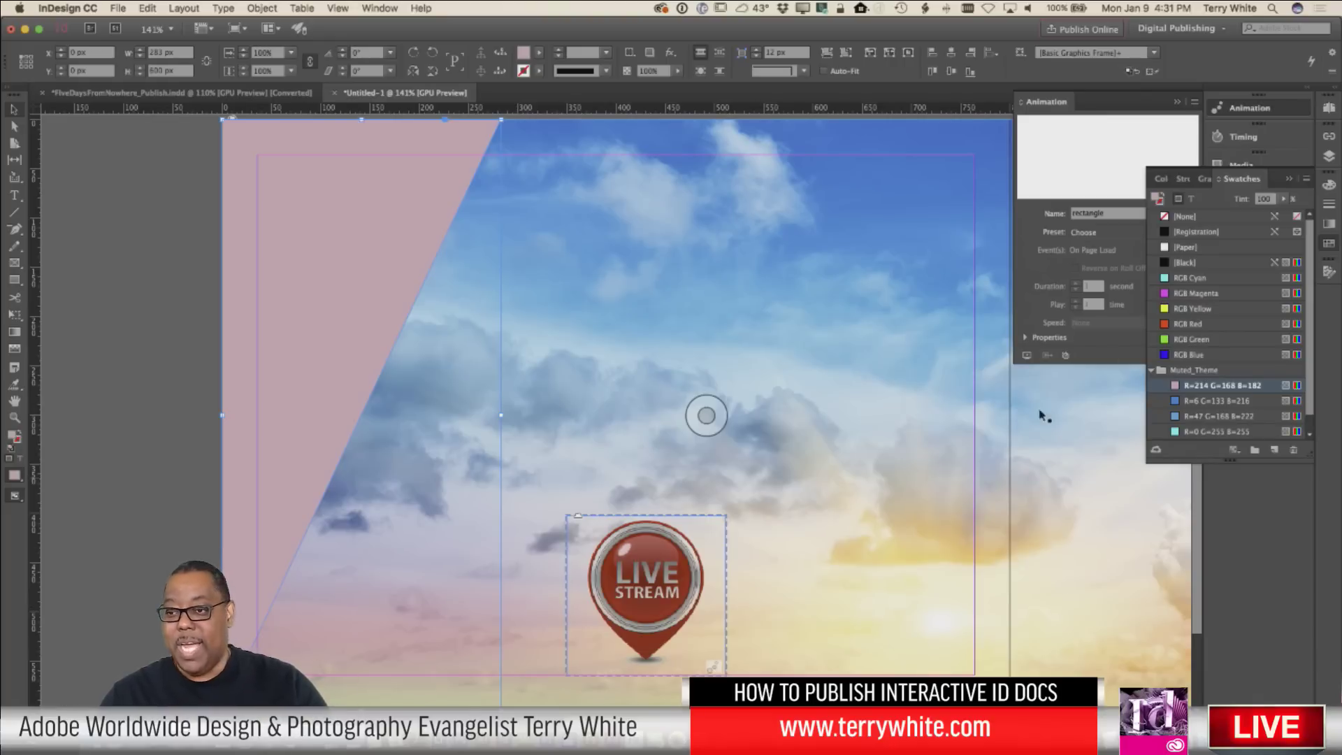
{"action": "left_click", "coordinate": [1289, 180]}
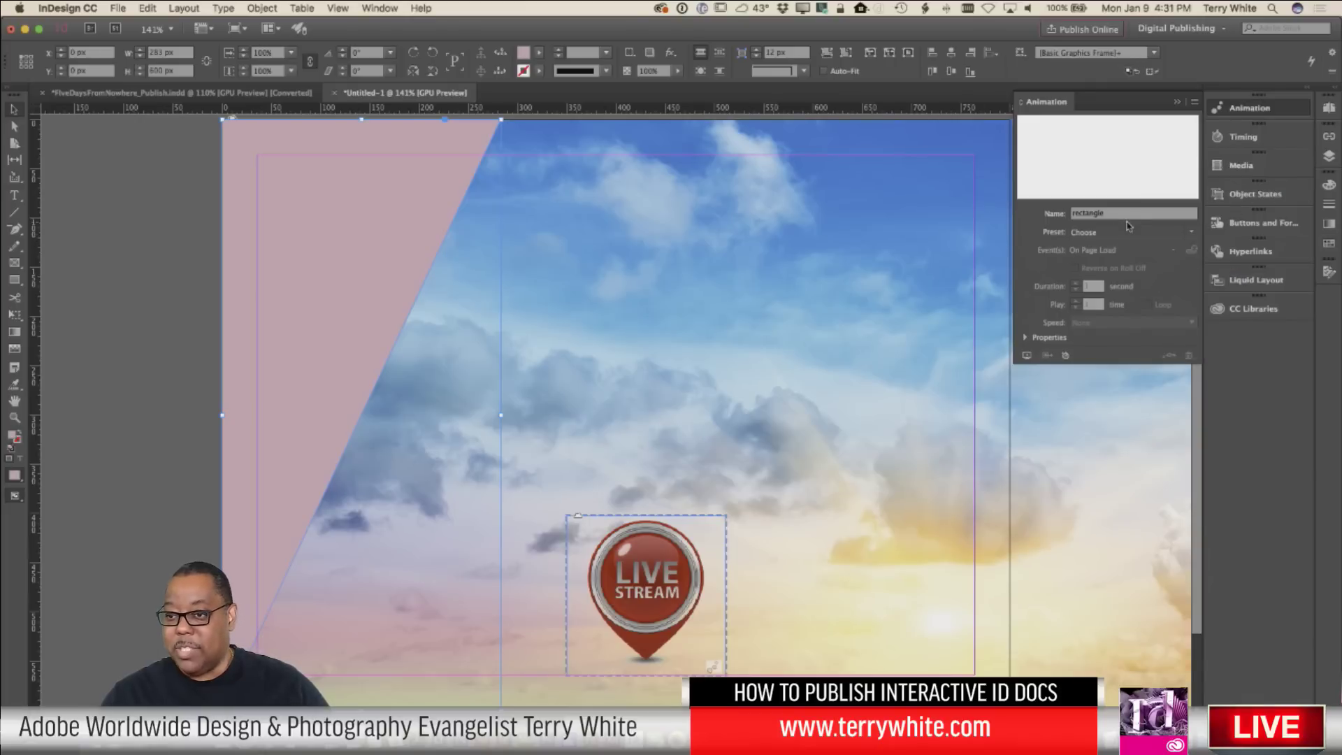
Animate the triangle with the Fly in from Left preset and a duration of 2 seconds.
{"action": "left_click", "coordinate": [1190, 234]}
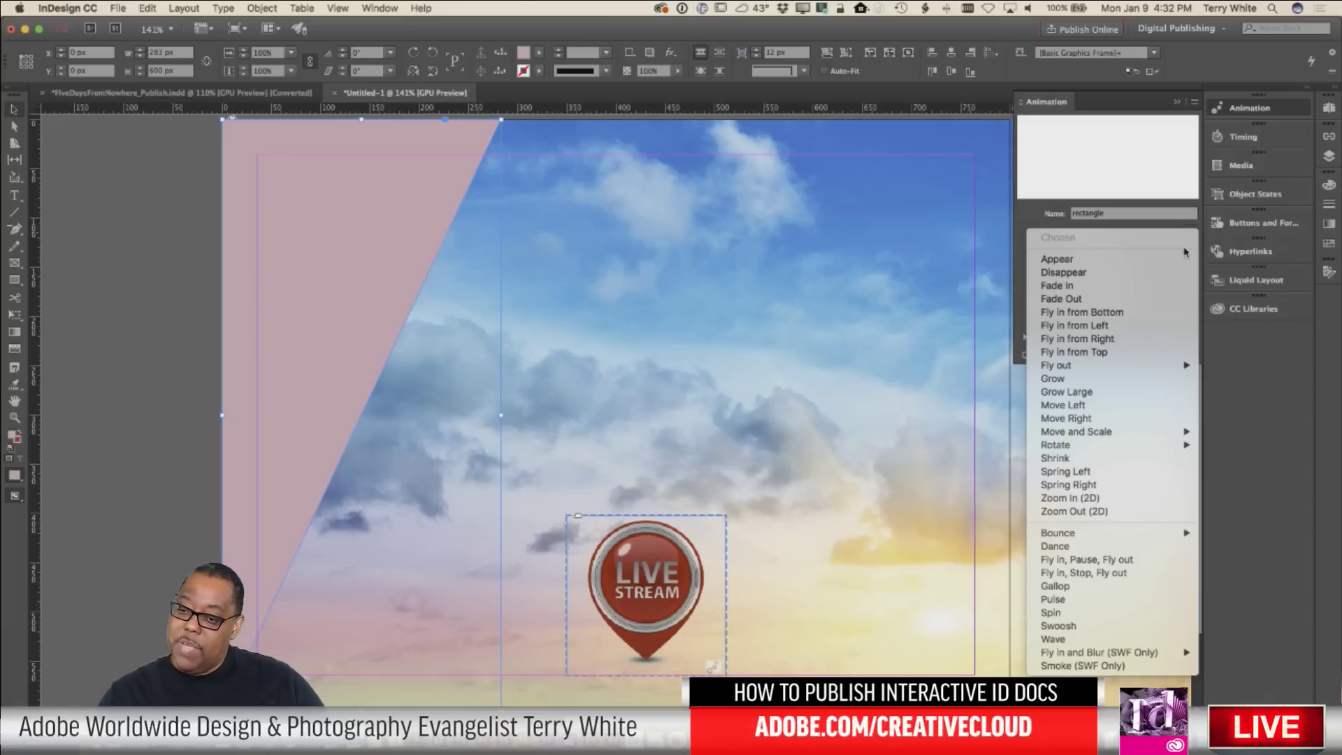
{"action": "left_click", "coordinate": [1135, 330]}
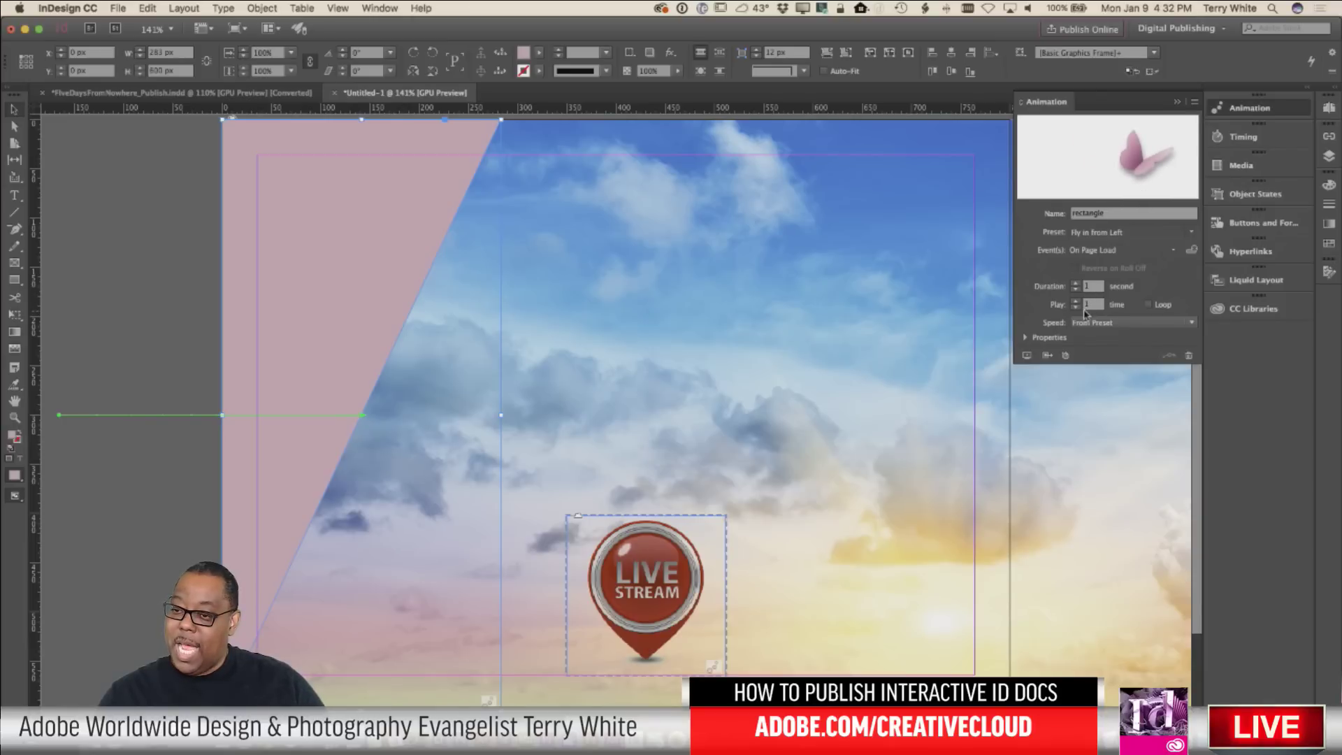
{"action": "left_click", "coordinate": [1092, 287]}
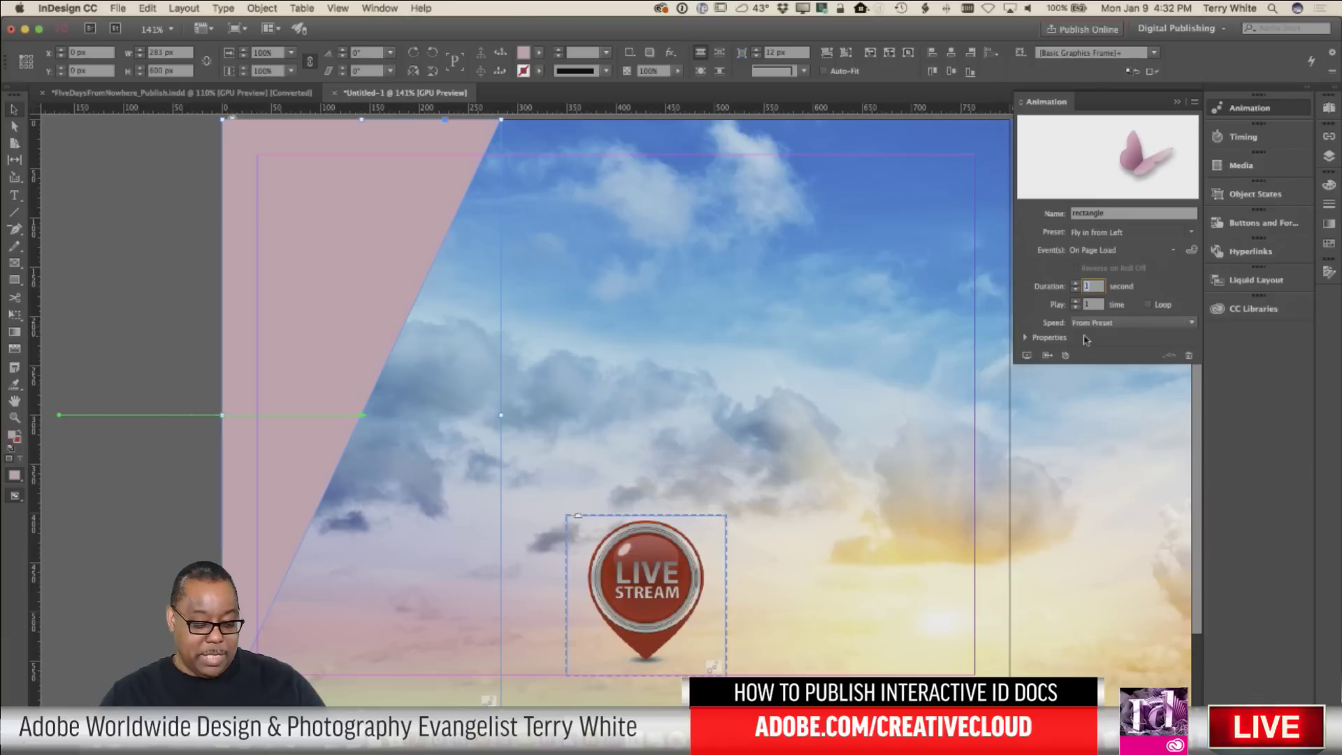
{"action": "type", "text": "2"}
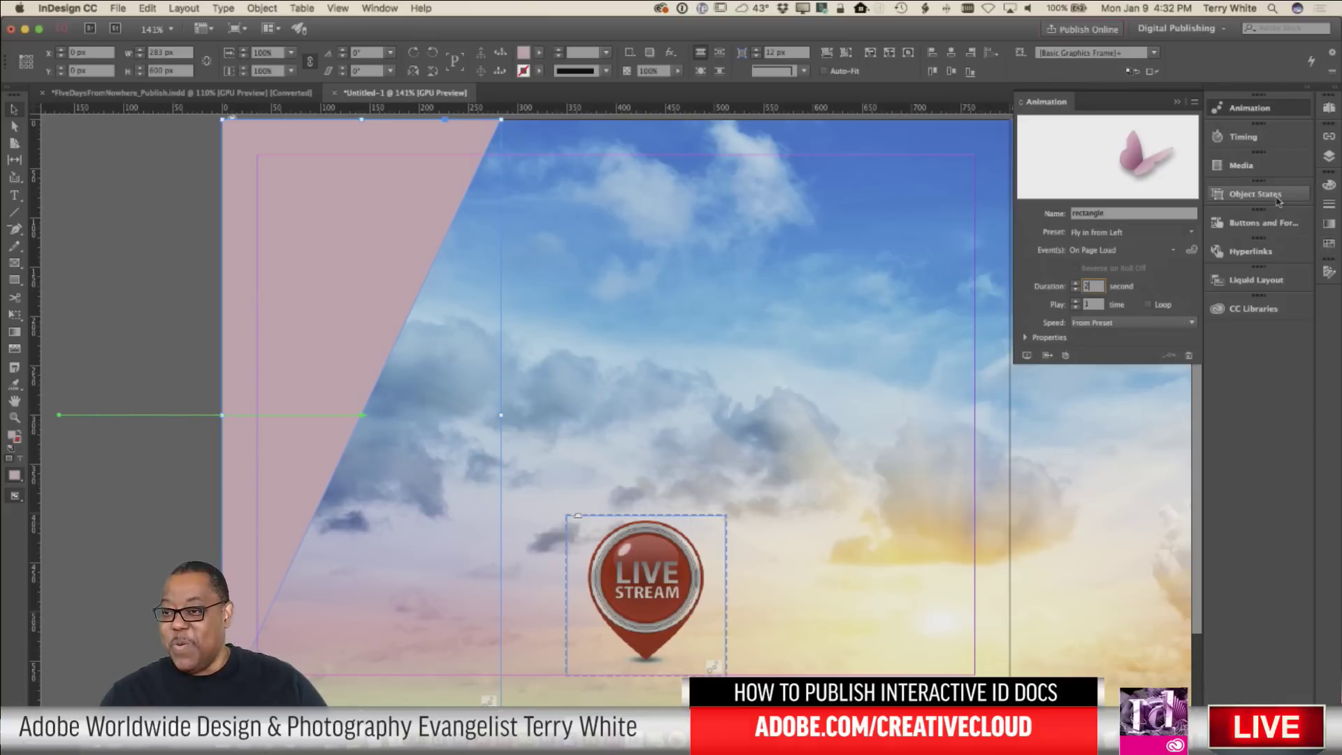
Link the cloud background, live stream icon and rectangle in the page-load timing so they play together.
{"action": "left_click", "coordinate": [1251, 139]}
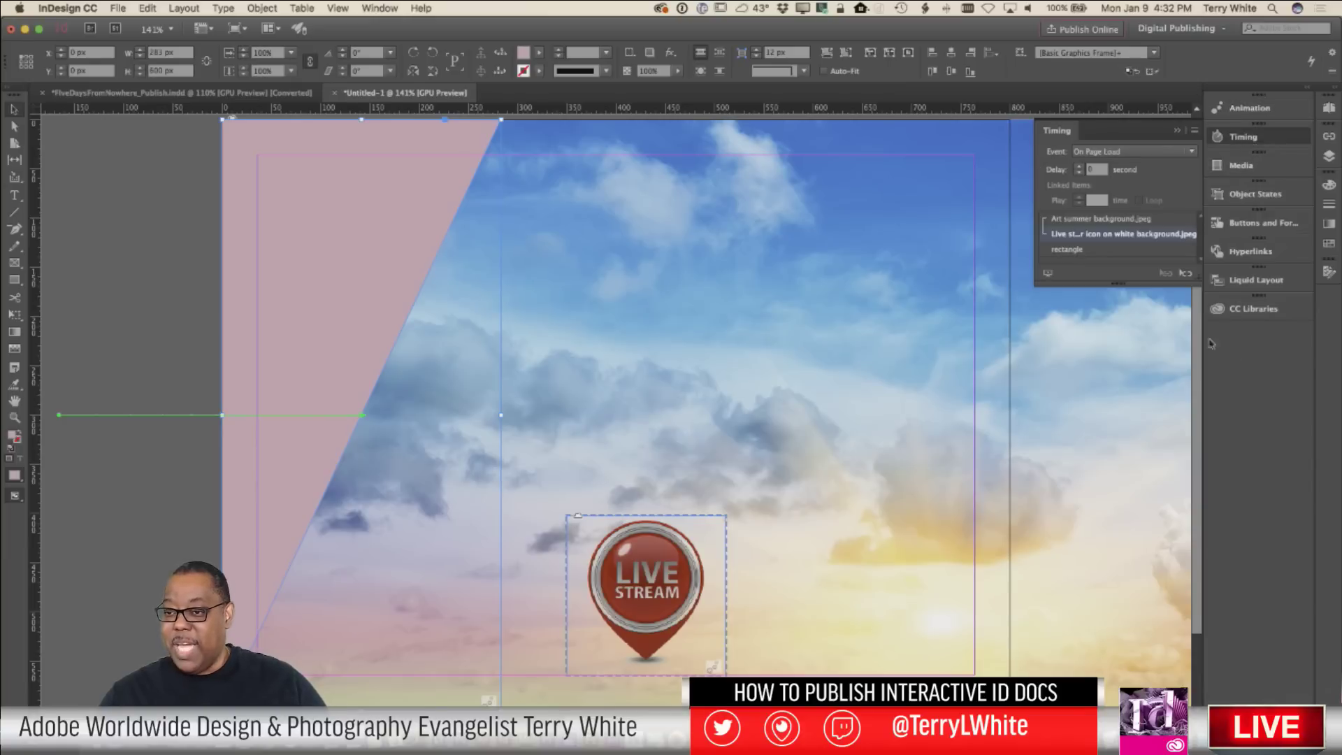
{"action": "left_click_drag", "start_coordinate": [1117, 284], "coordinate": [1111, 355]}
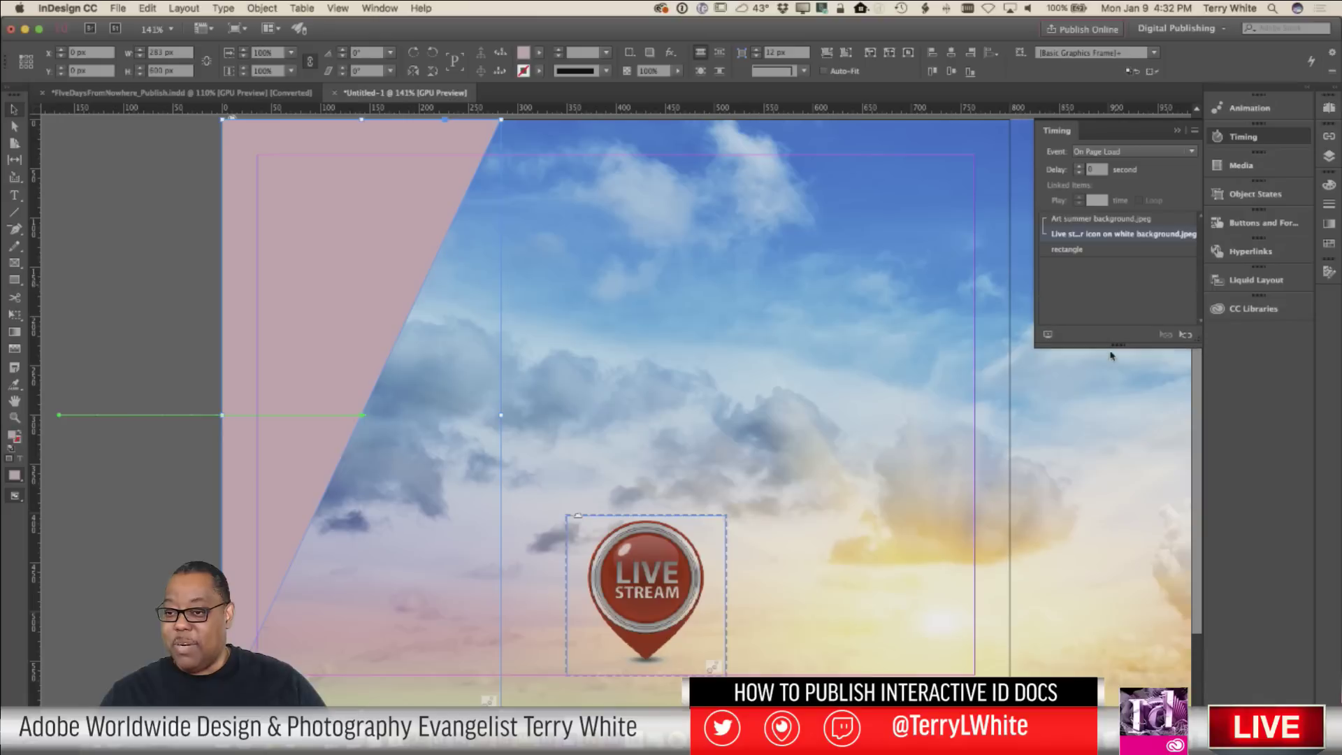
{"action": "left_click", "coordinate": [1083, 221]}
{"action": "left_click", "coordinate": [1082, 250], "text": "shift"}
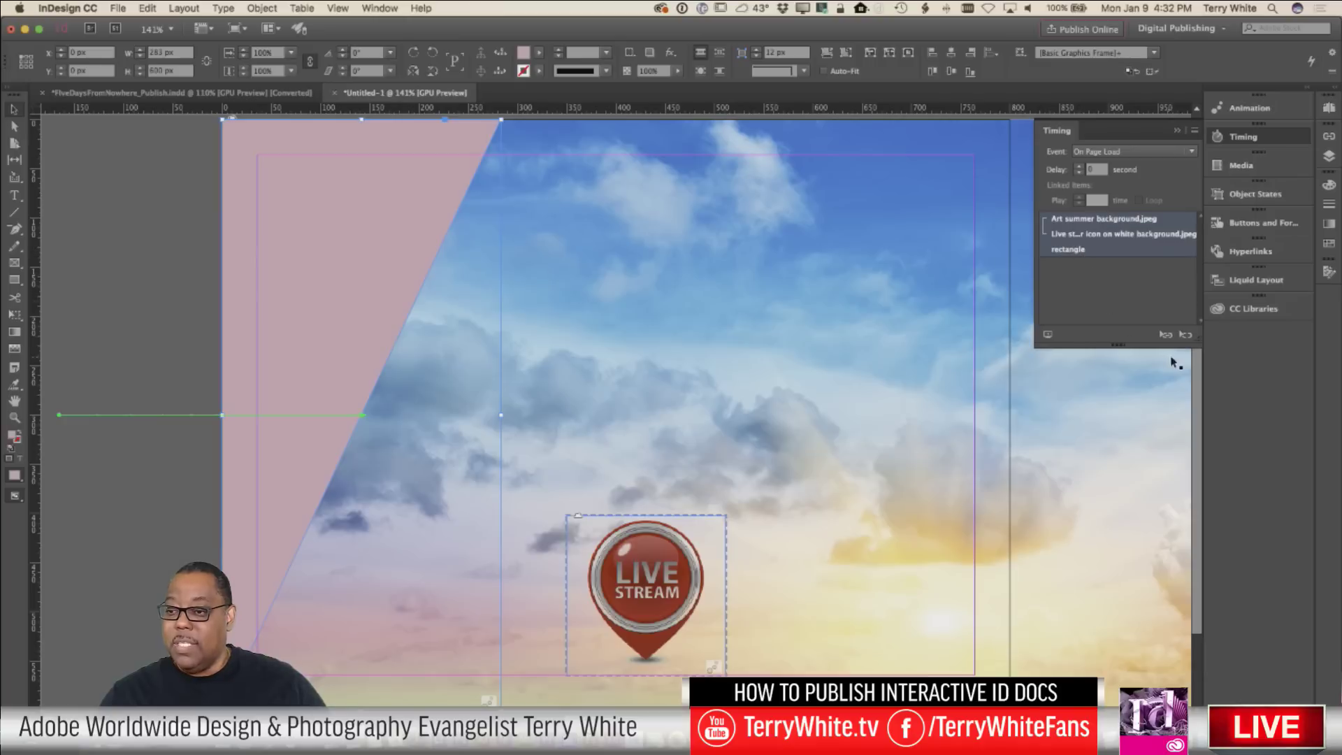
{"action": "left_click", "coordinate": [1094, 294]}
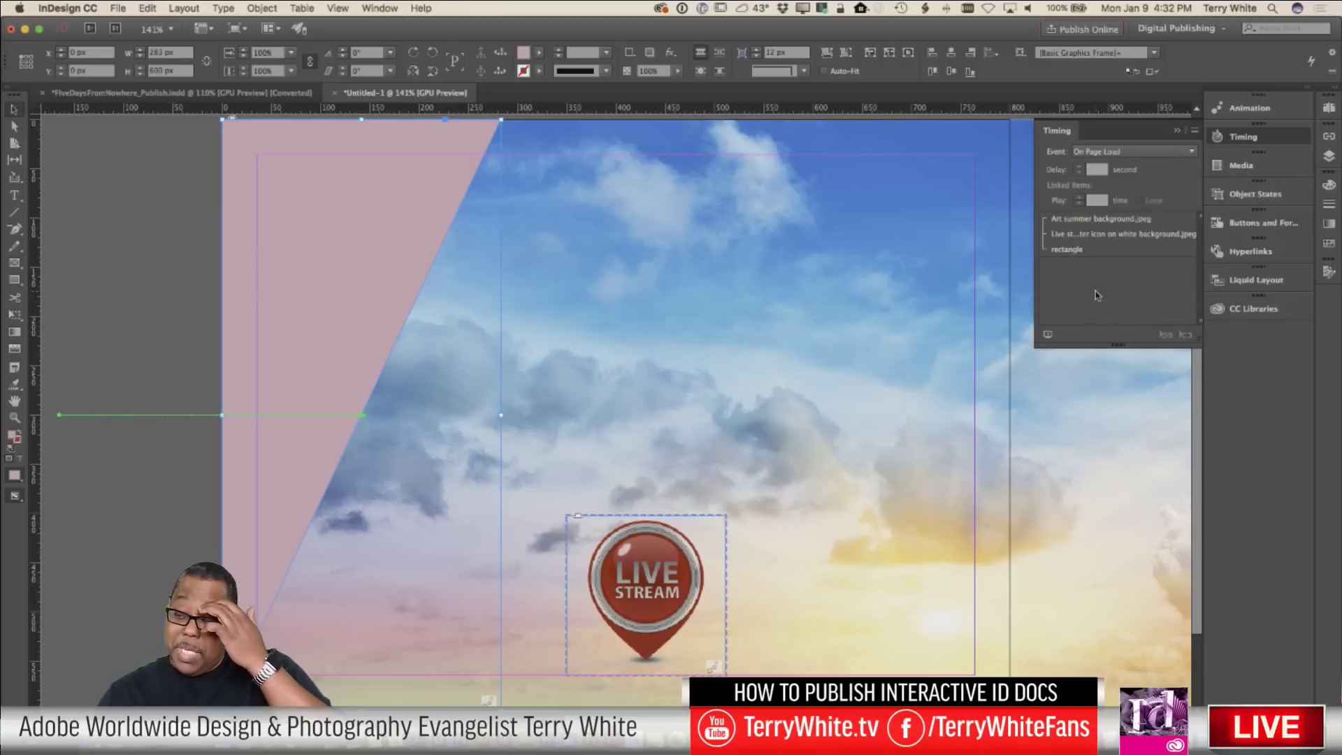
Set the rectangle's page-load animation delay to 3 seconds.
{"action": "left_click", "coordinate": [1076, 252]}
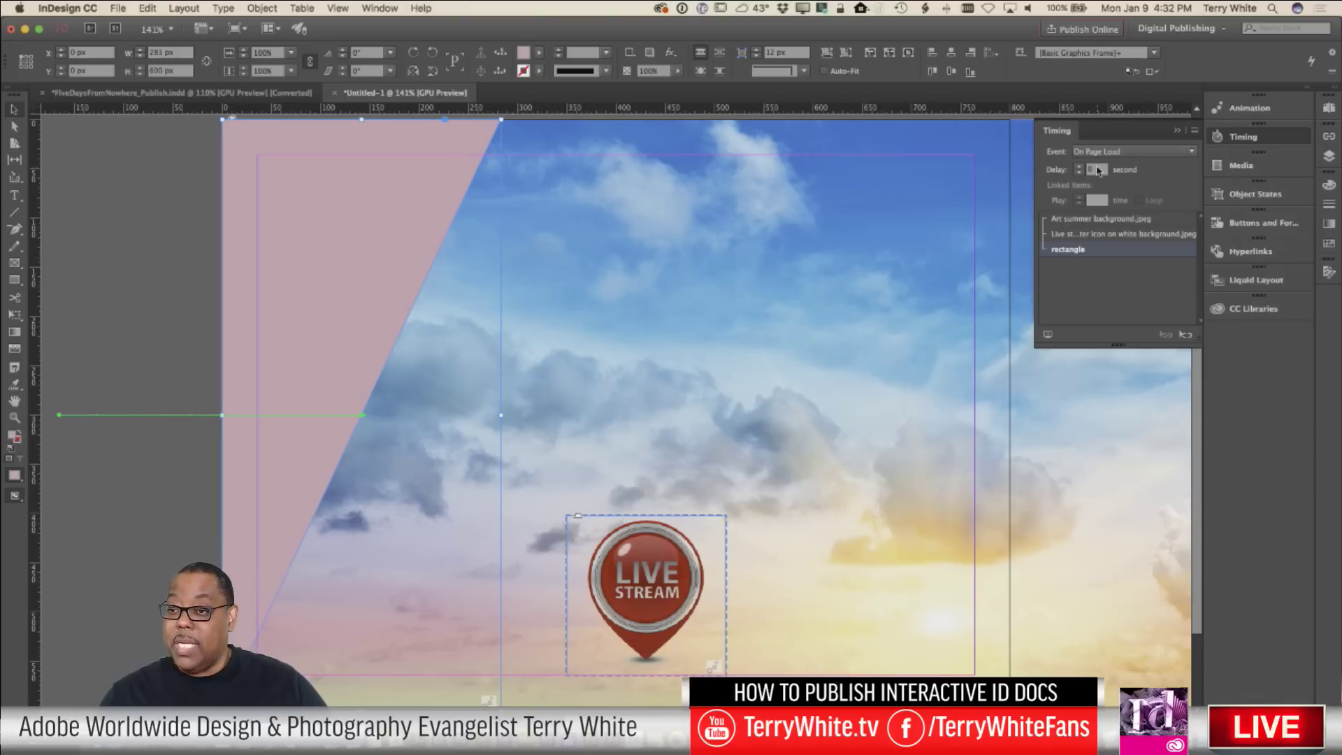
{"action": "left_click", "coordinate": [1096, 169]}
{"action": "type", "text": "3"}
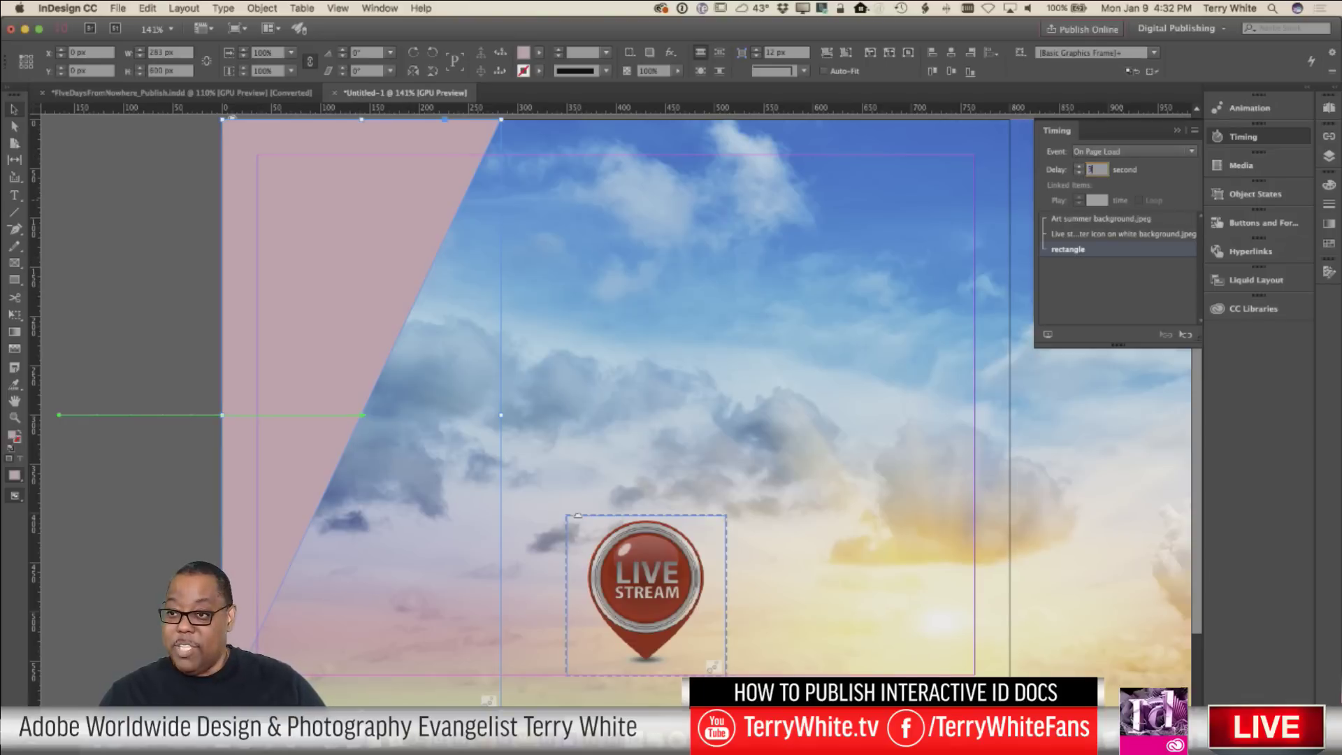
{"action": "left_click", "coordinate": [1117, 287]}
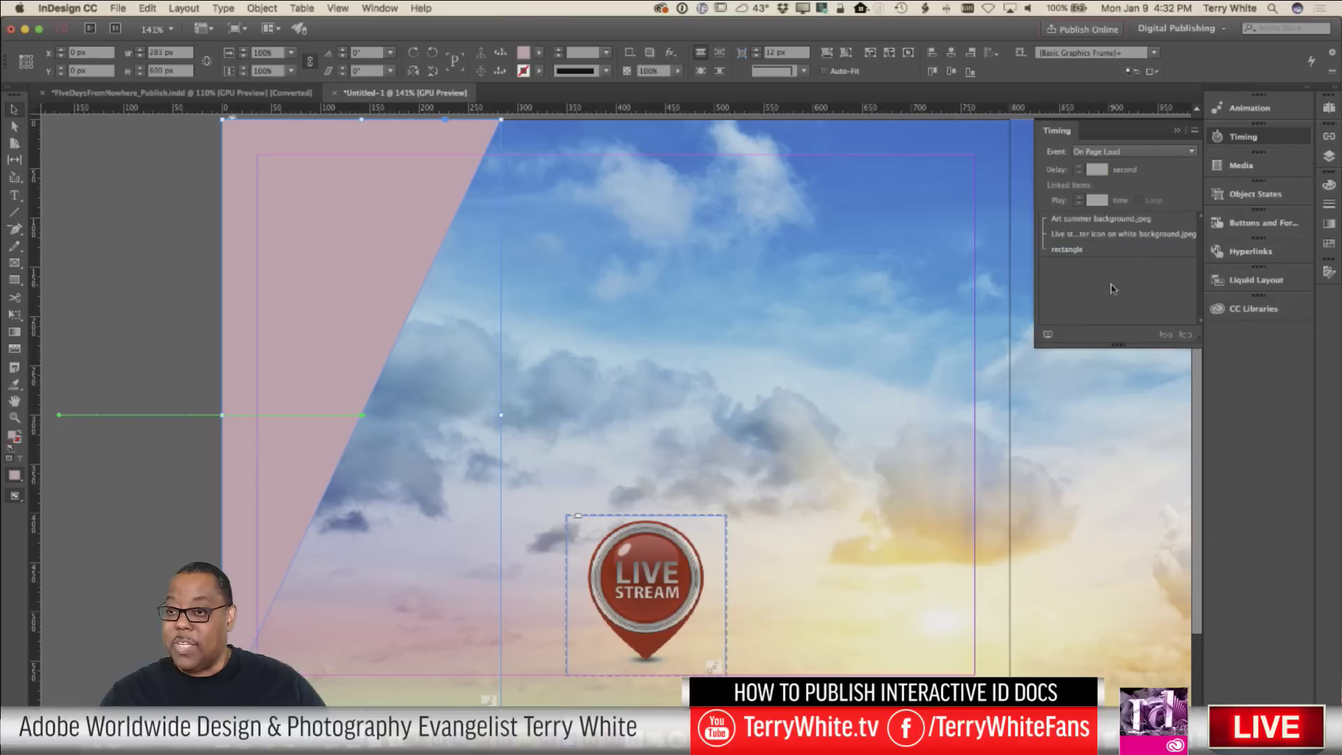
{"action": "left_click", "coordinate": [1073, 247]}
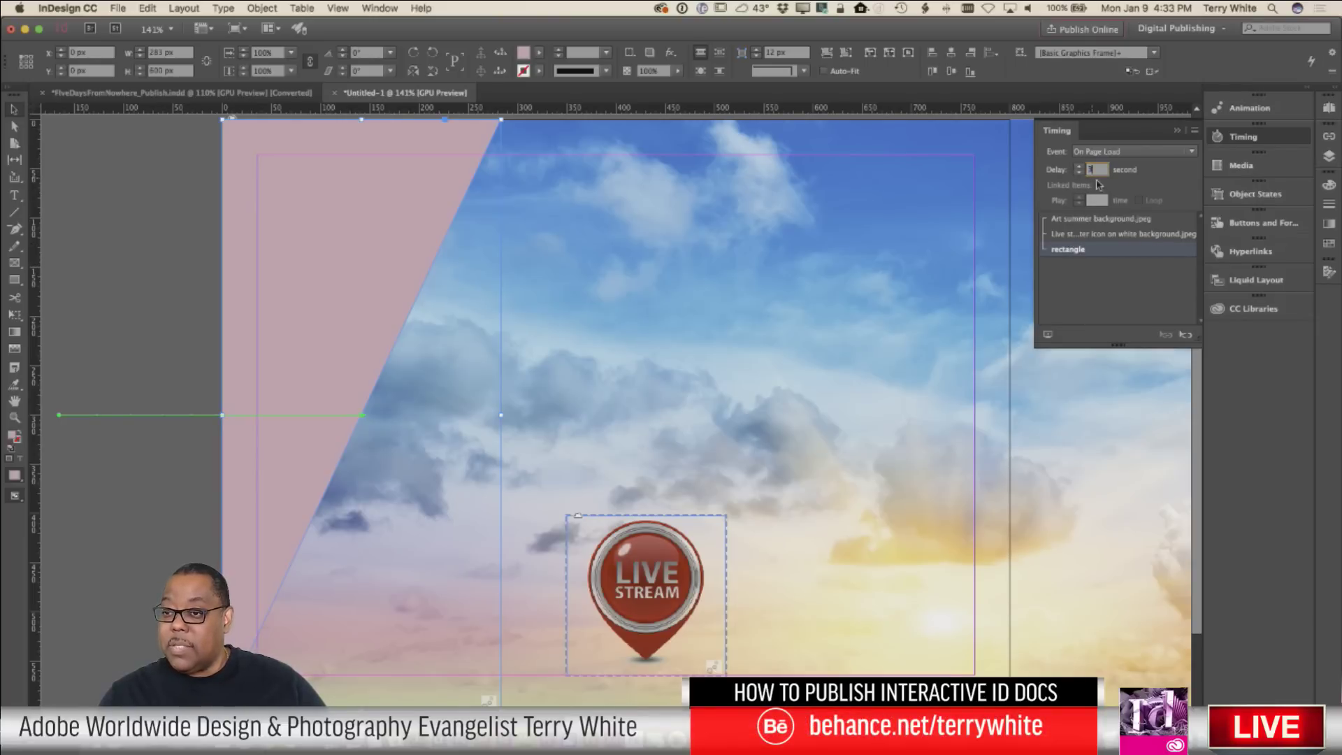
{"action": "type", "text": "3"}
{"action": "left_click", "coordinate": [1077, 235]}
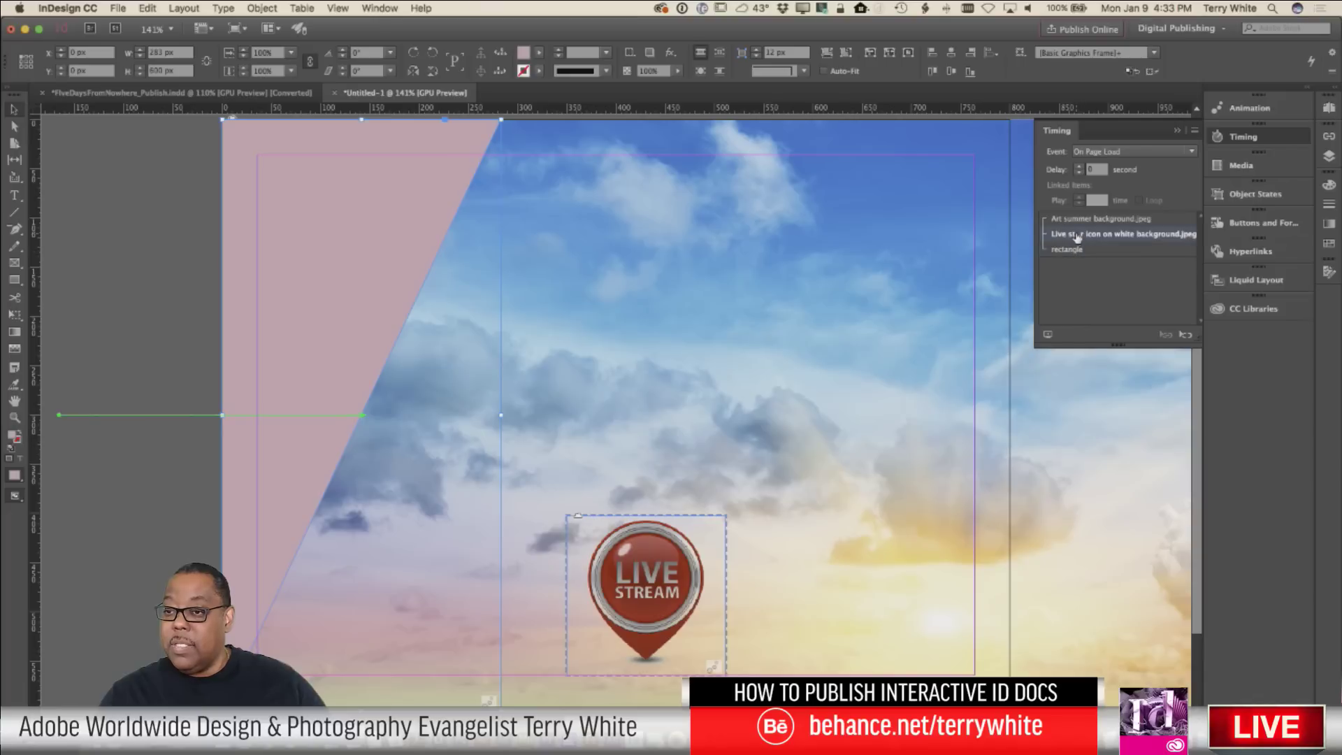
{"action": "left_click", "coordinate": [1075, 250]}
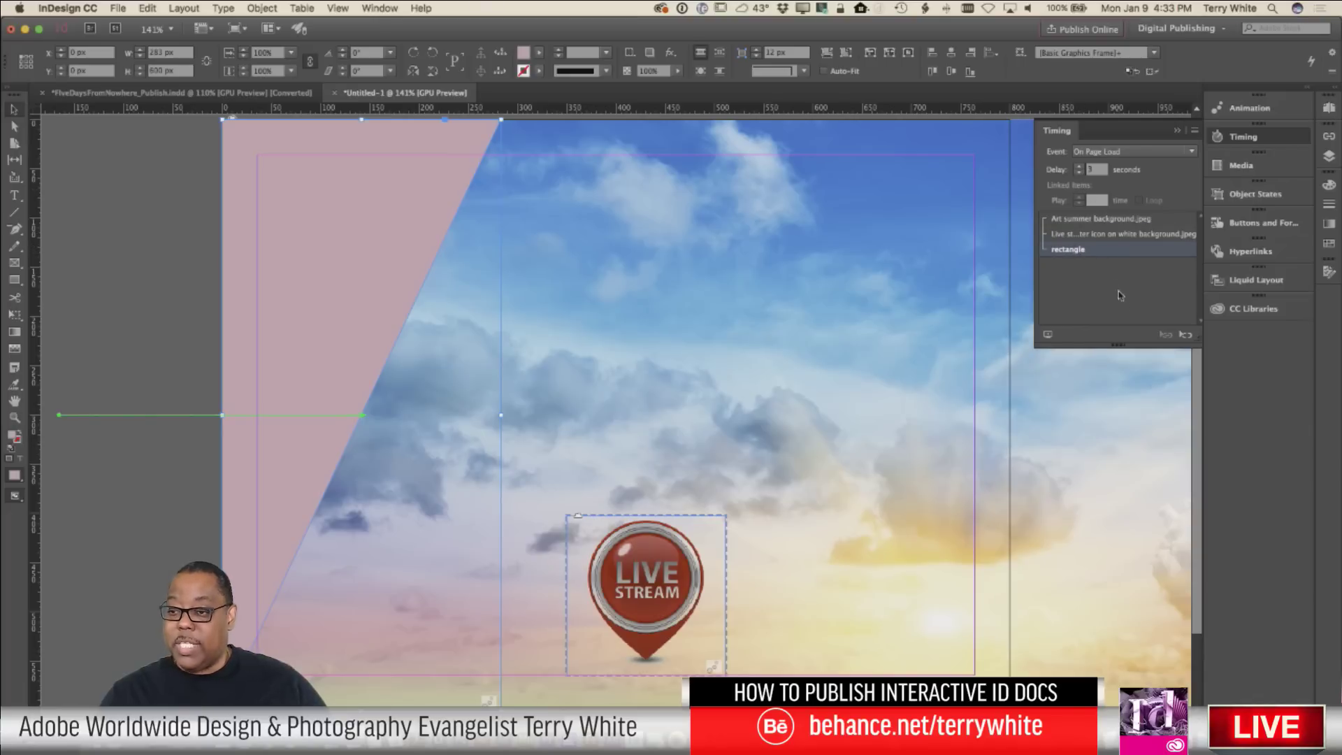
Preview the page's linked animations and look over the Media options.
{"action": "left_click", "coordinate": [1048, 336]}
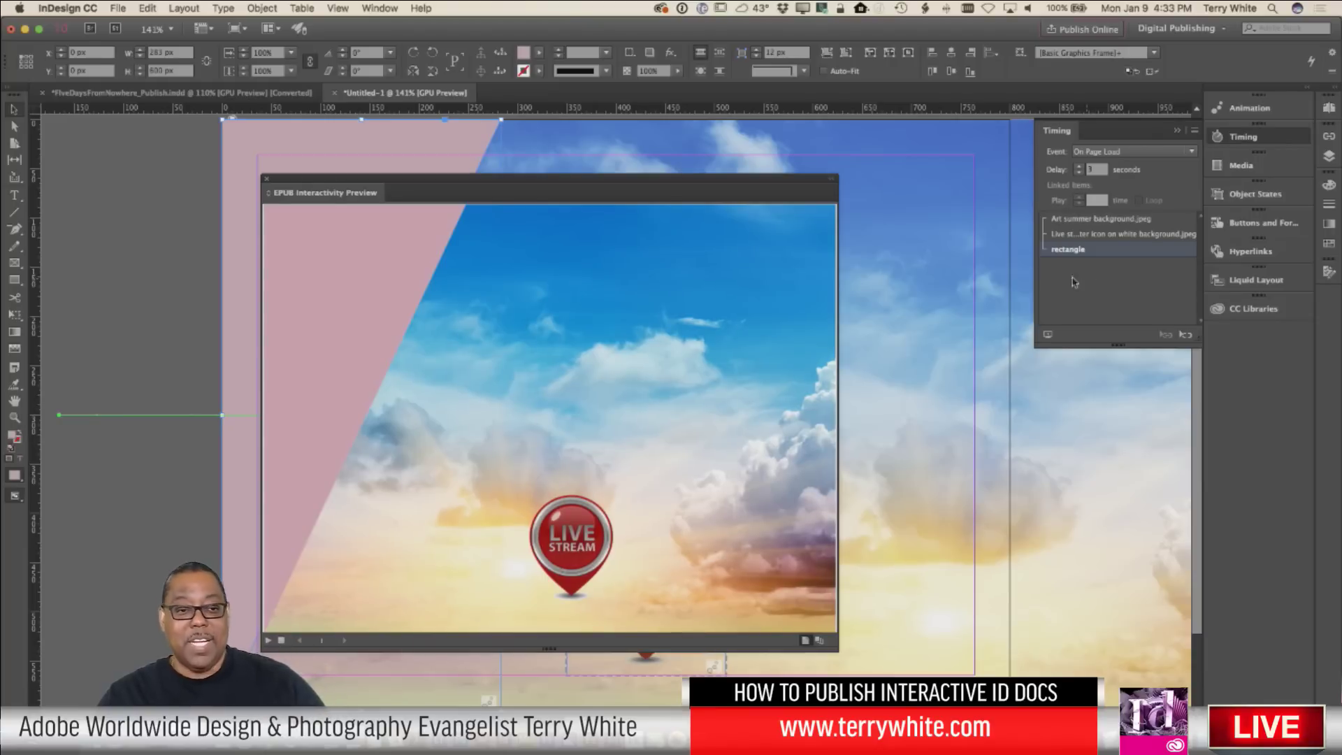
{"action": "left_click", "coordinate": [267, 179]}
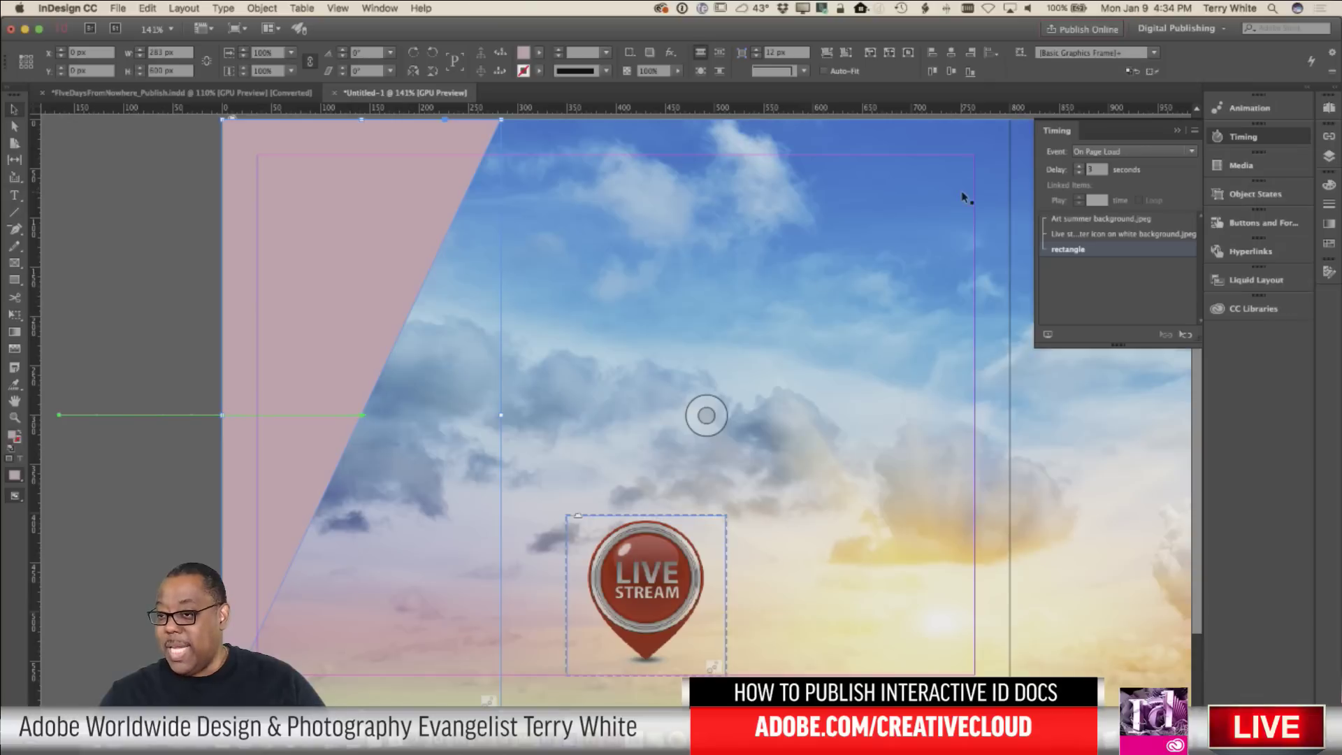
{"action": "left_click", "coordinate": [1252, 169]}
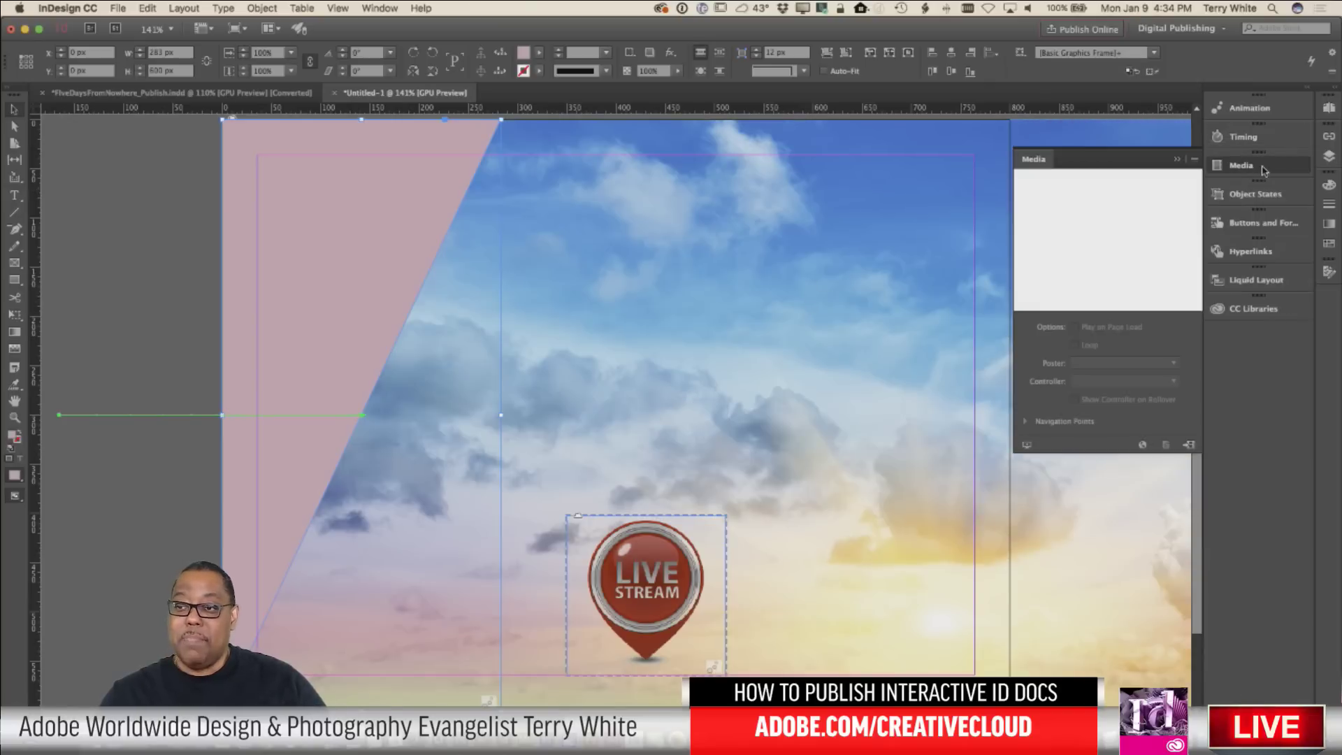
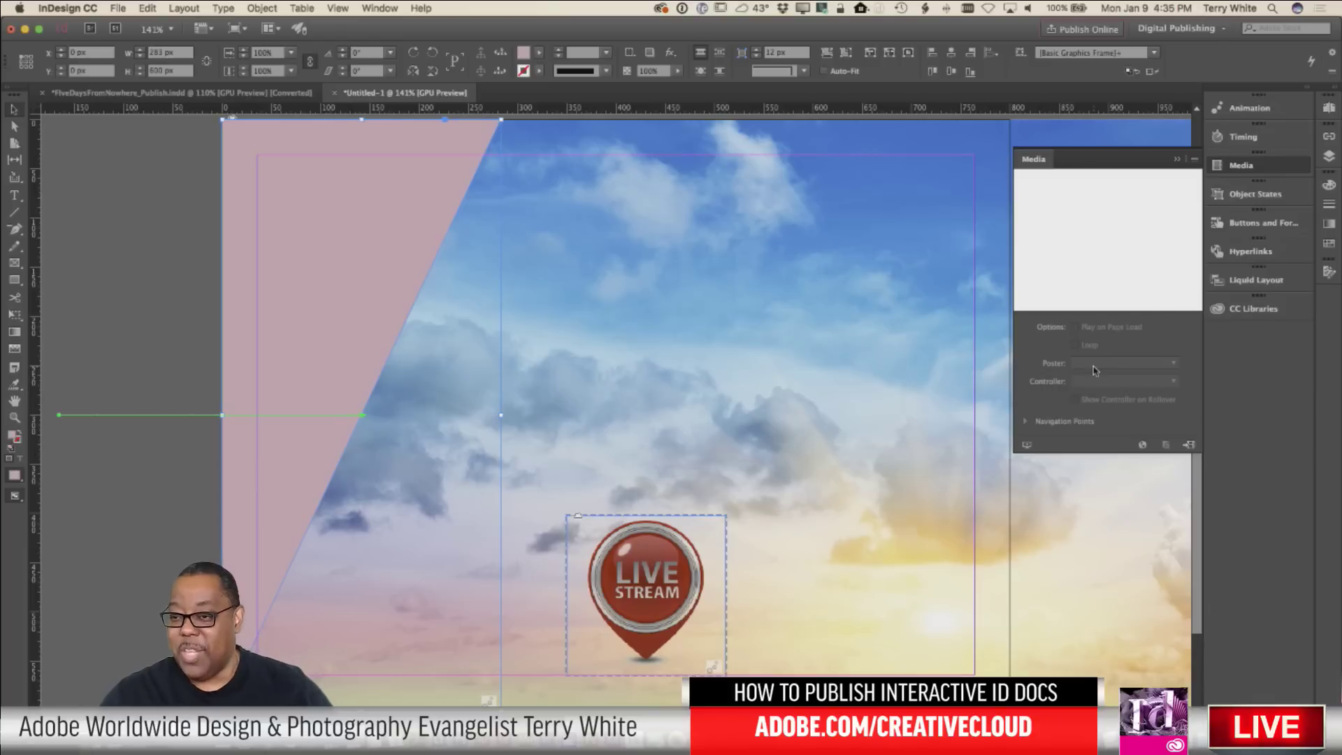
{"action": "left_click", "coordinate": [1177, 159]}
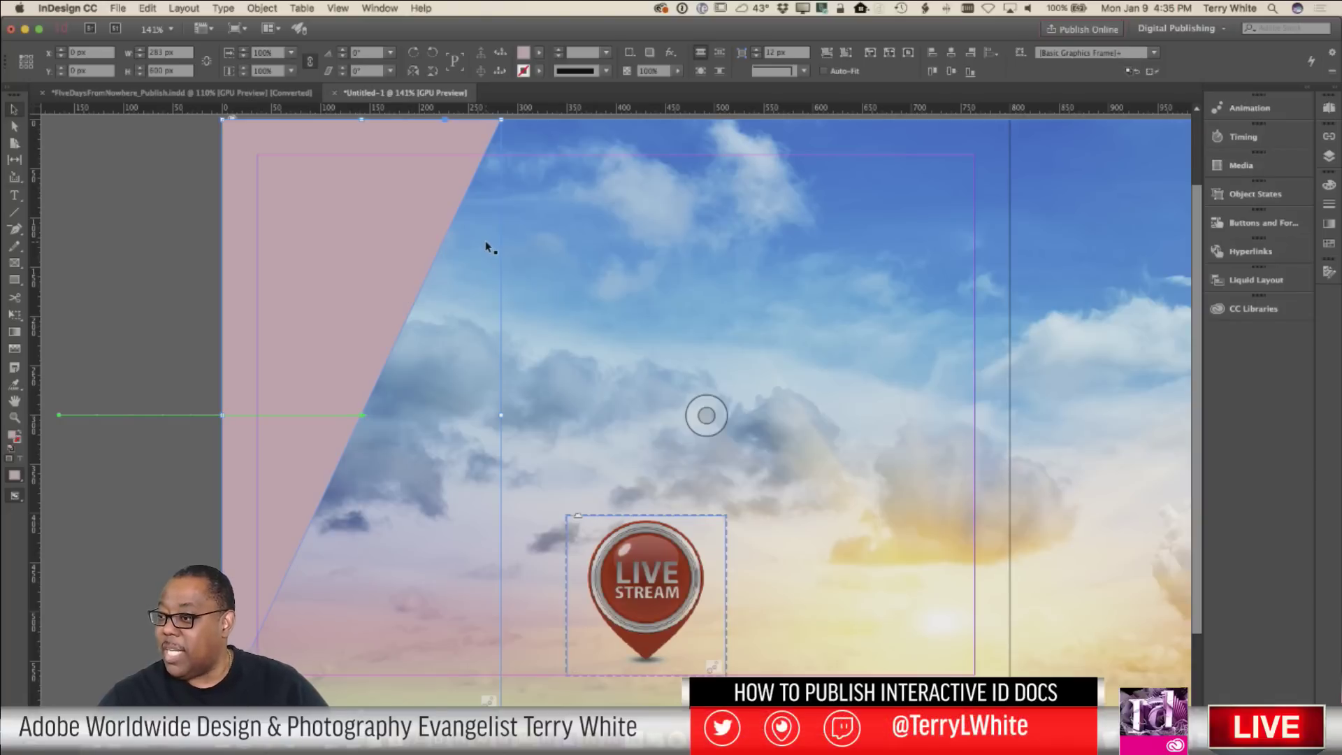
Switch to the FiveDaysFromNowhere_Publish.indd document and look through its pages, ending on the mountain navigation page.
{"action": "left_click", "coordinate": [191, 92]}
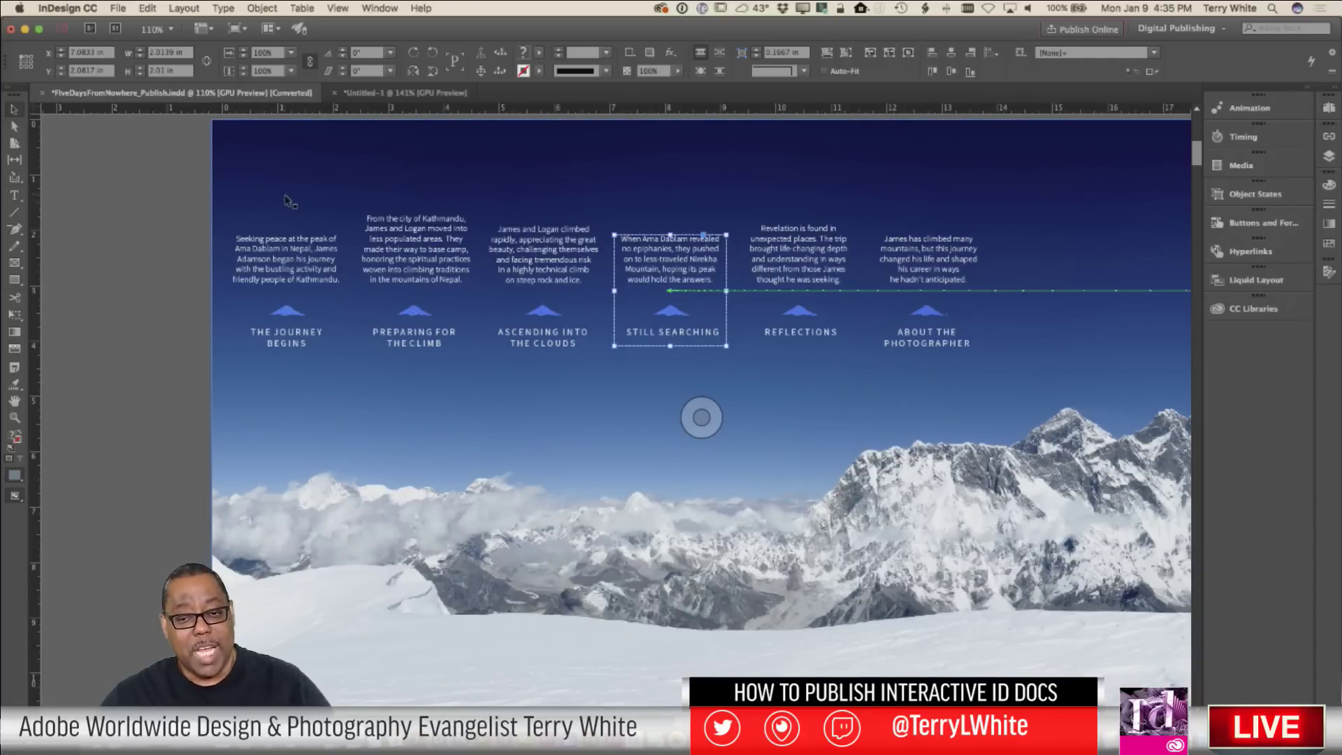
{"action": "scroll", "coordinate": [819, 283], "scroll_direction": "down", "scroll_amount": 15}
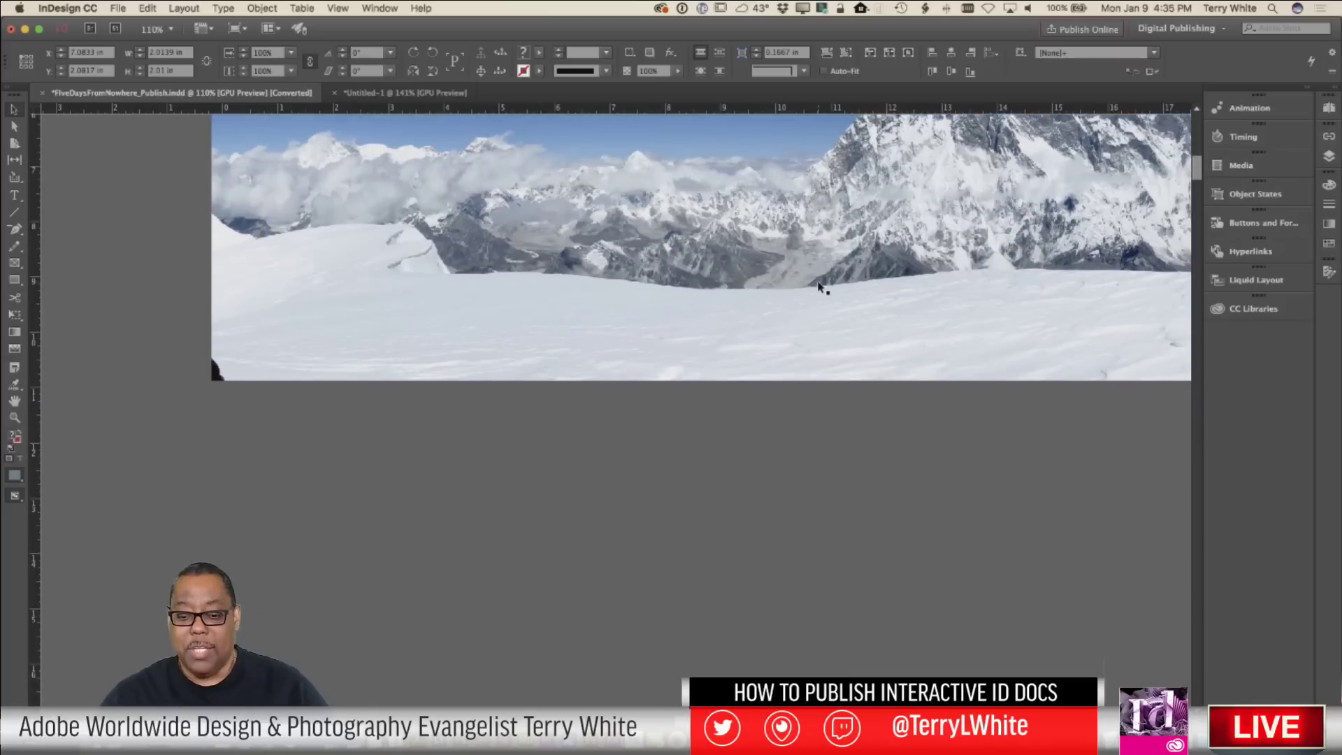
{"action": "scroll", "coordinate": [820, 283], "scroll_direction": "up", "scroll_amount": 3}
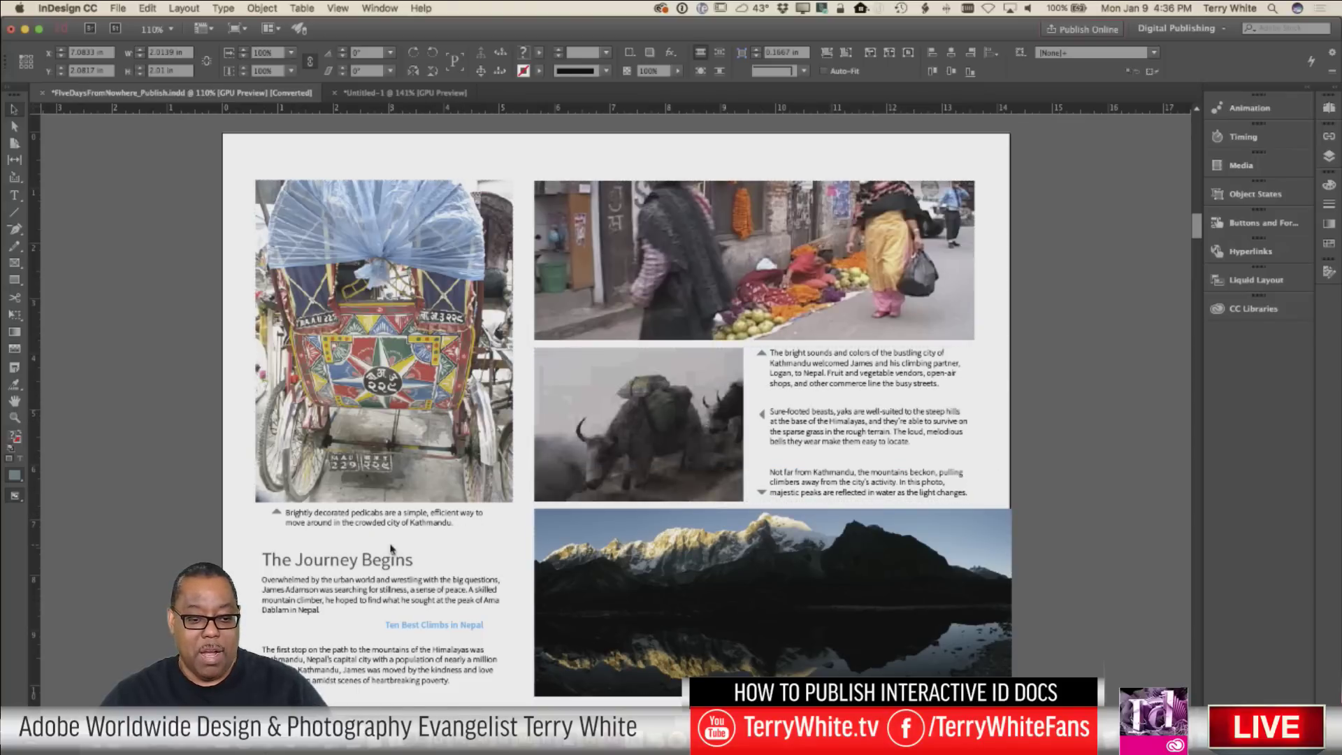
{"action": "scroll", "coordinate": [563, 537], "scroll_direction": "down", "scroll_amount": 10}
{"action": "scroll", "coordinate": [562, 537], "scroll_direction": "down", "scroll_amount": 15}
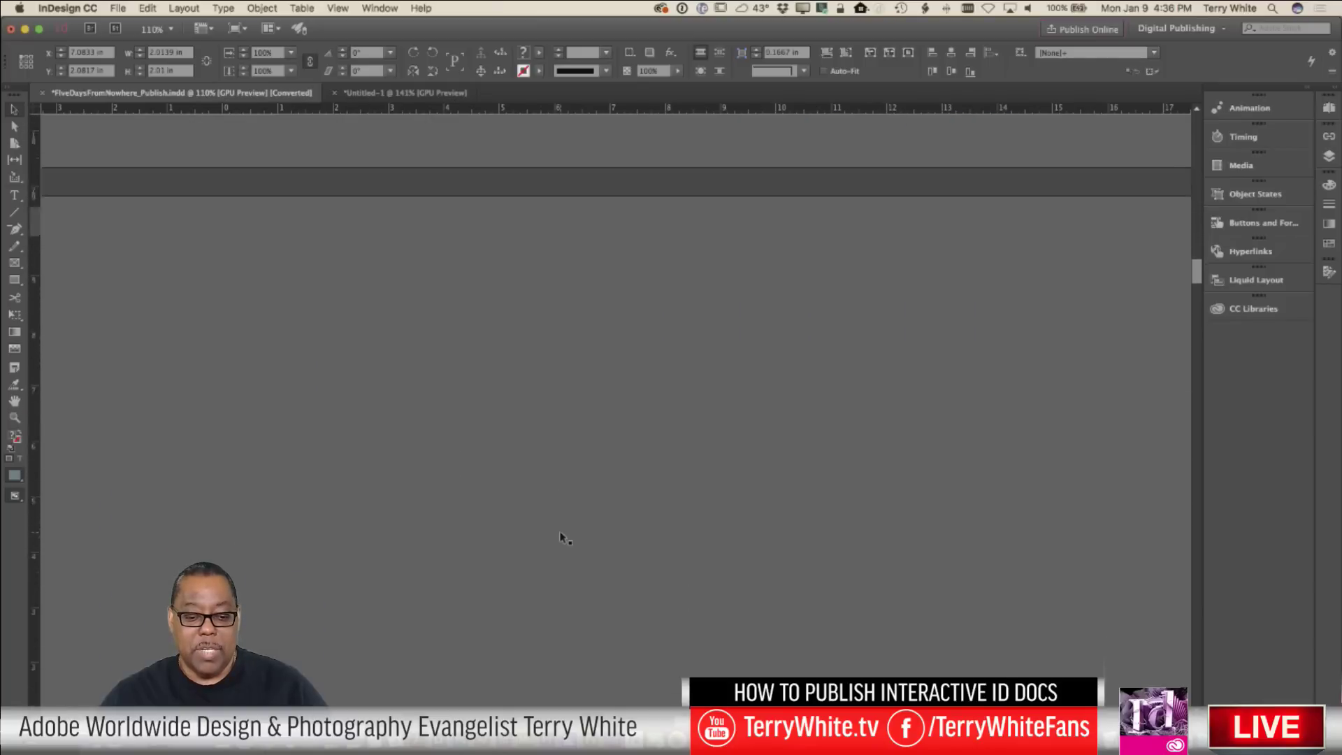
{"action": "scroll", "coordinate": [563, 539], "scroll_direction": "down", "scroll_amount": 15}
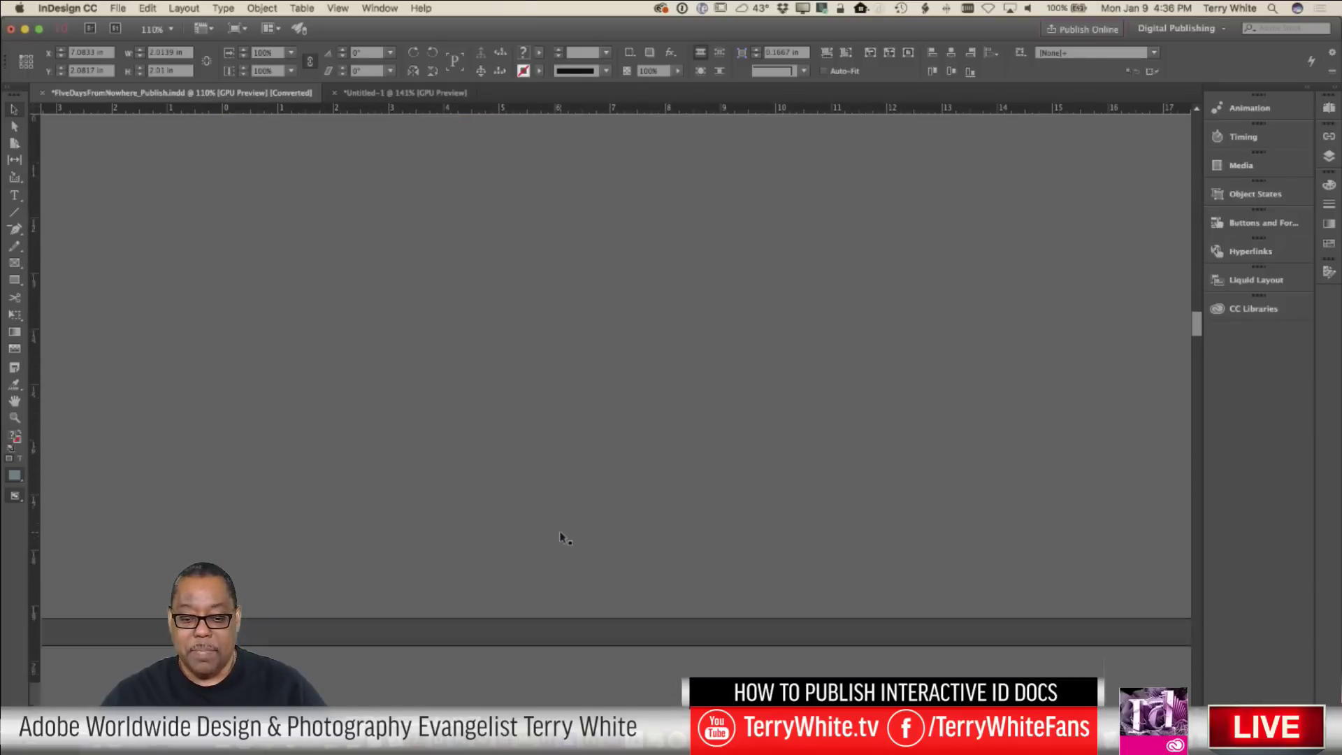
{"action": "scroll", "coordinate": [563, 537], "scroll_direction": "up", "scroll_amount": 20}
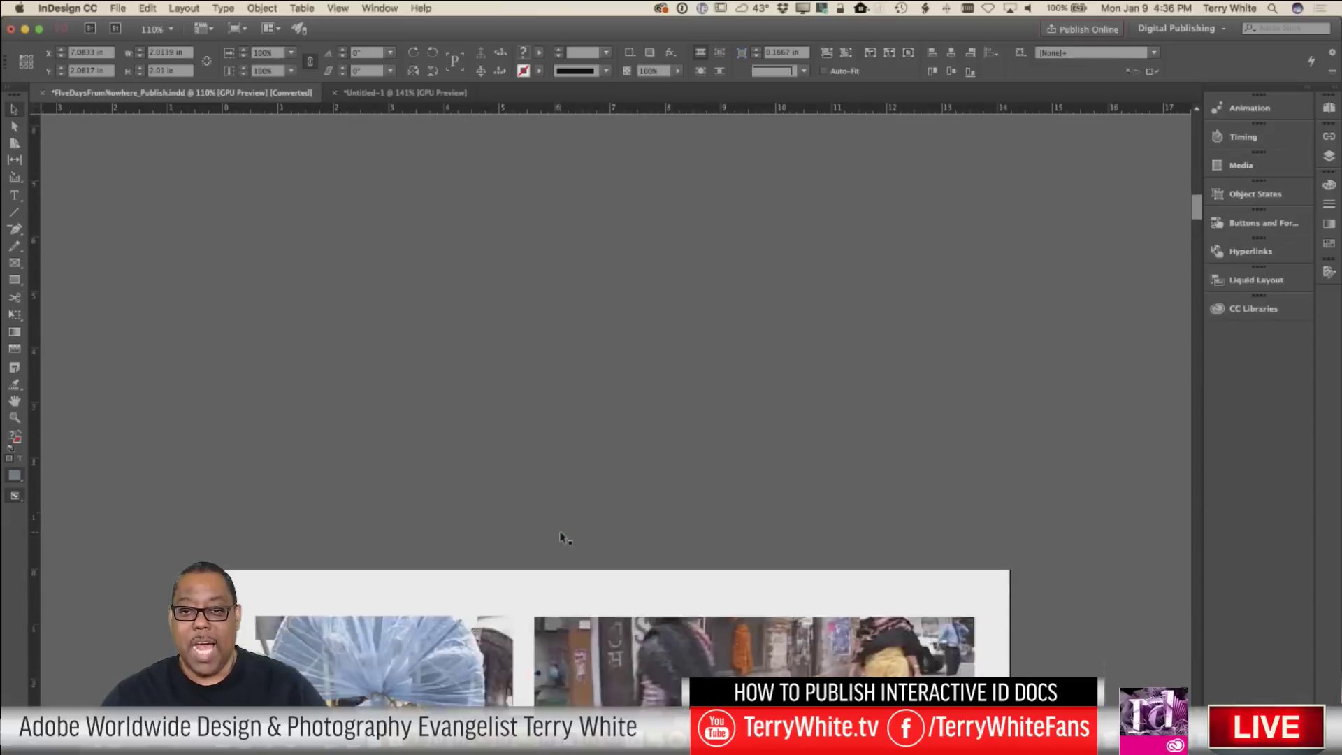
{"action": "scroll", "coordinate": [561, 535], "scroll_direction": "down", "scroll_amount": 10}
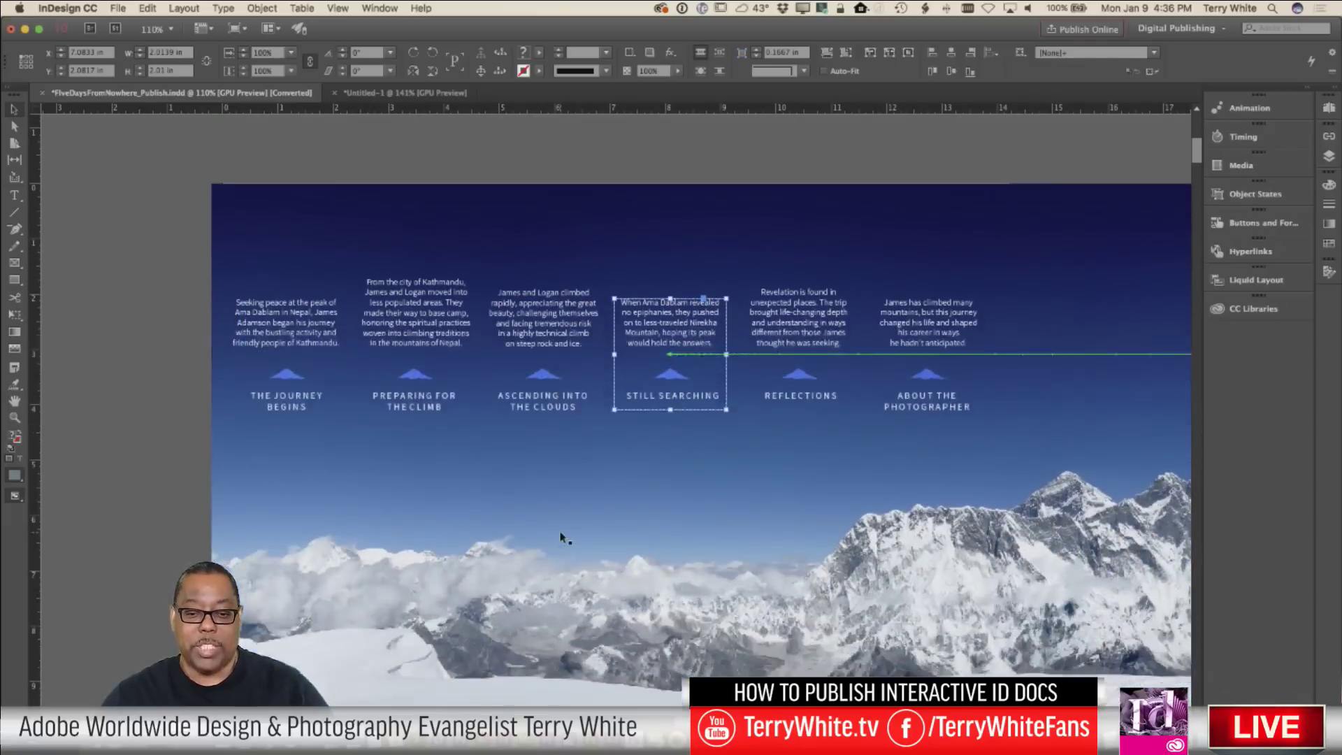
{"action": "scroll", "coordinate": [561, 535], "scroll_direction": "right", "scroll_amount": 5}
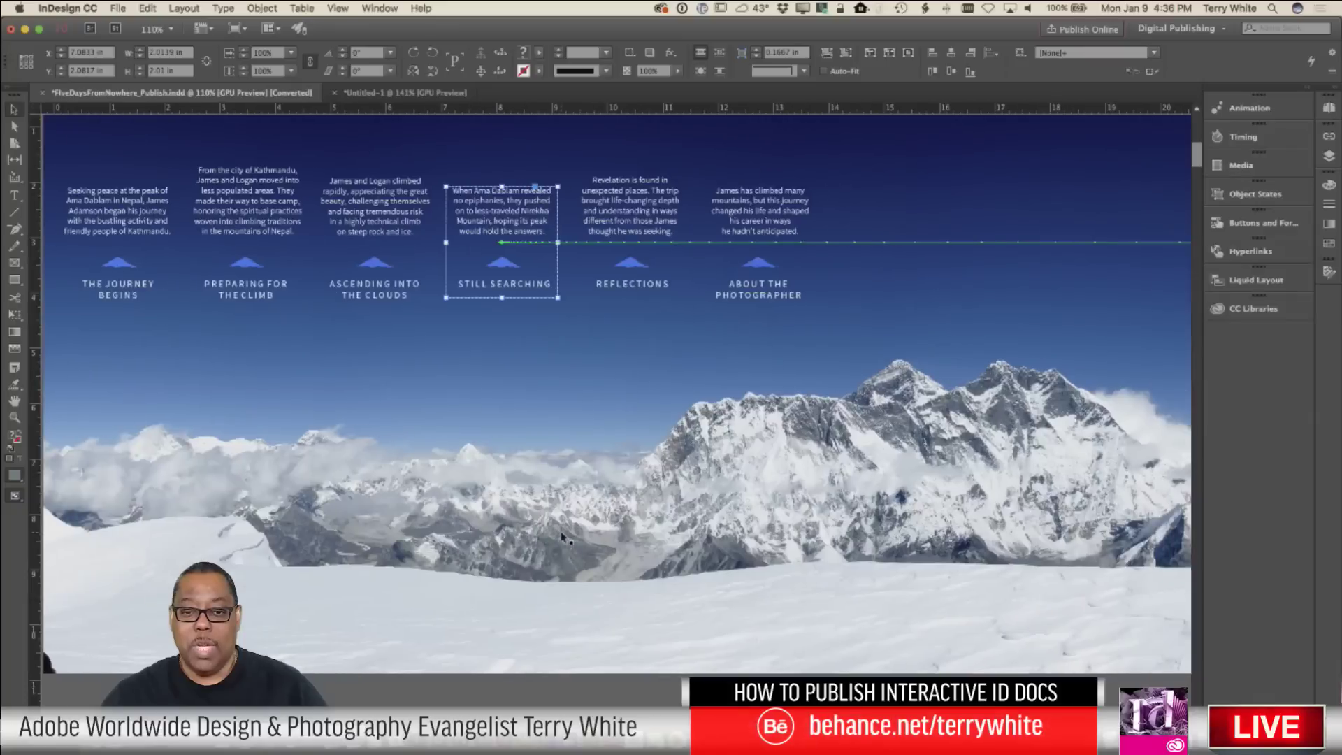
{"action": "scroll", "coordinate": [562, 535], "scroll_direction": "up", "scroll_amount": 1}
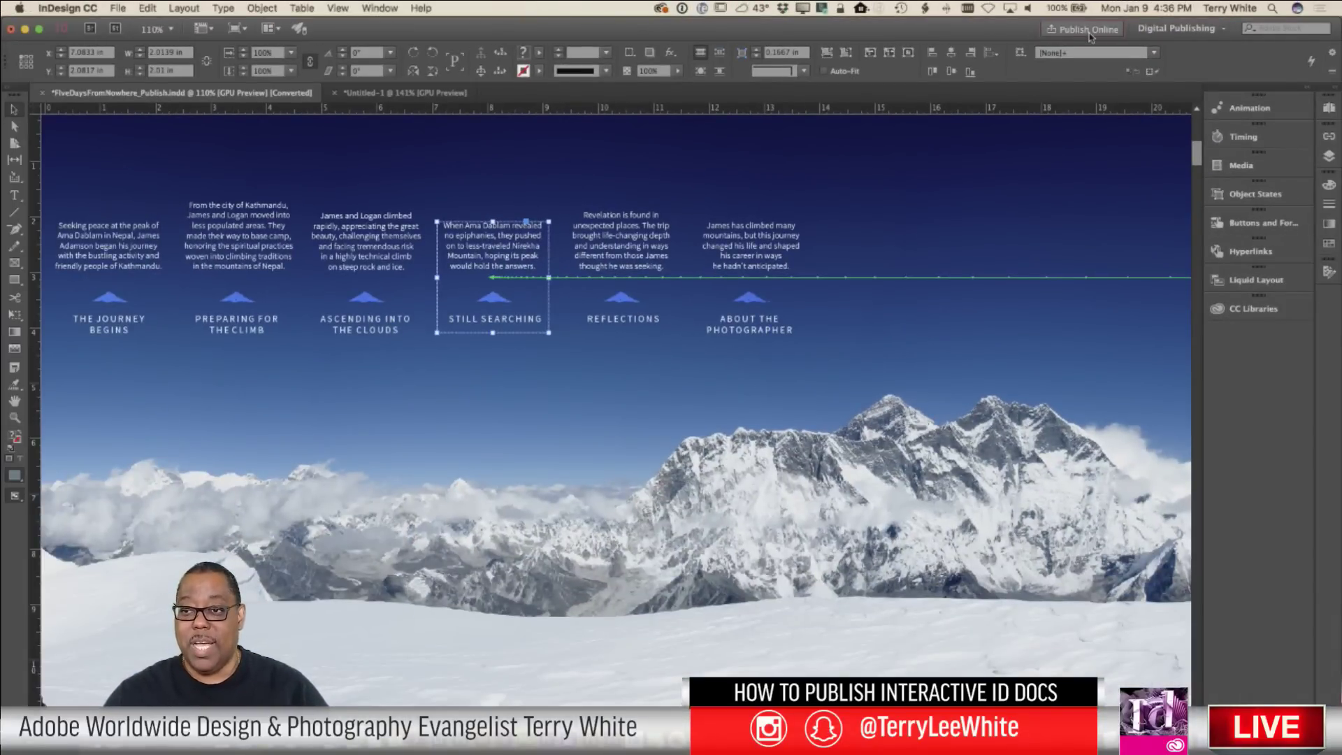
Set up online publishing of the document as a new publication titled "Five Days From Nowhere".
{"action": "left_click", "coordinate": [1087, 29]}
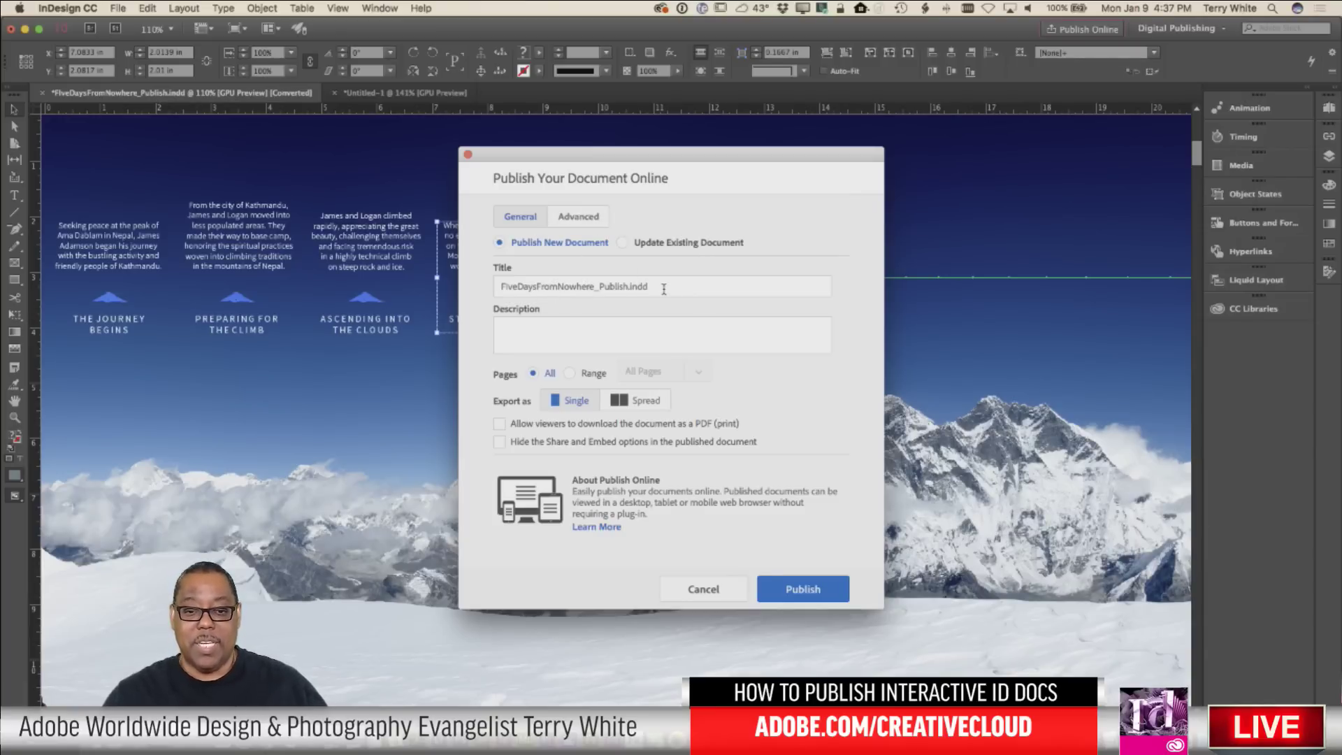
{"action": "left_click", "coordinate": [518, 286]}
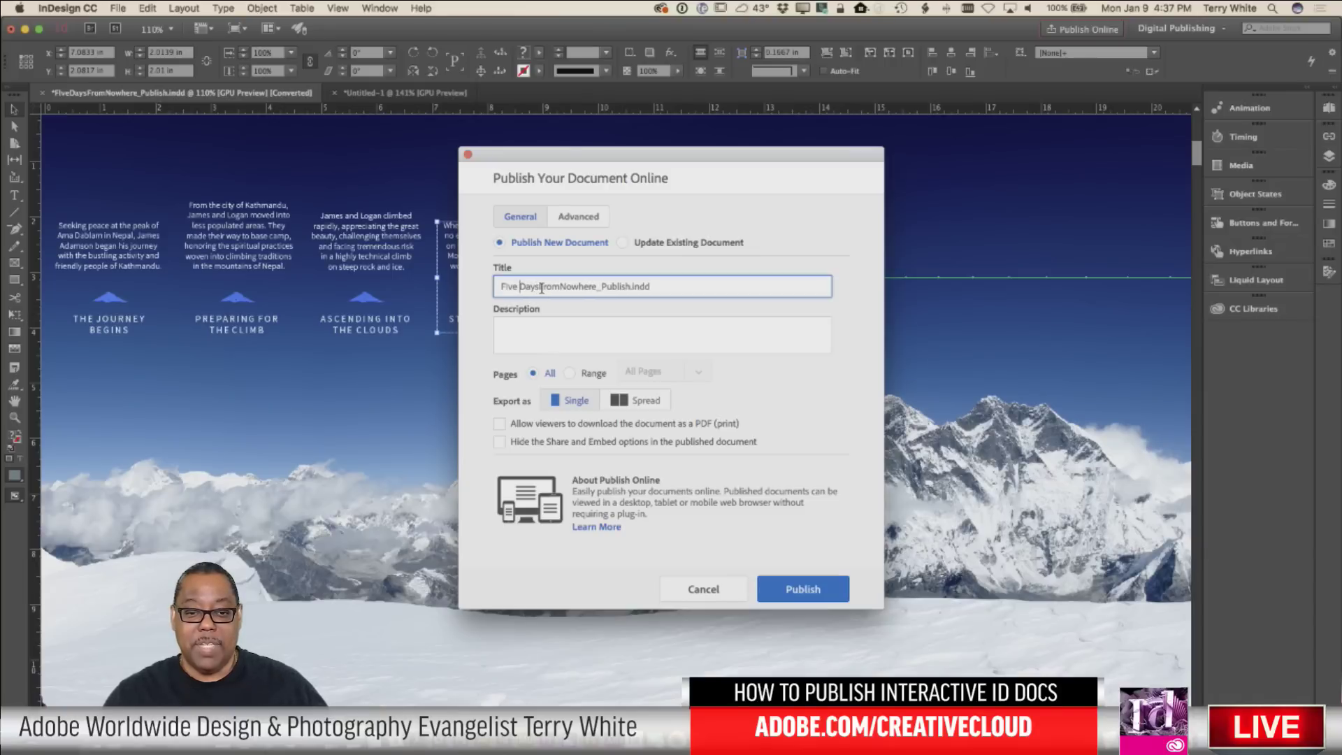
{"action": "left_click", "coordinate": [540, 286]}
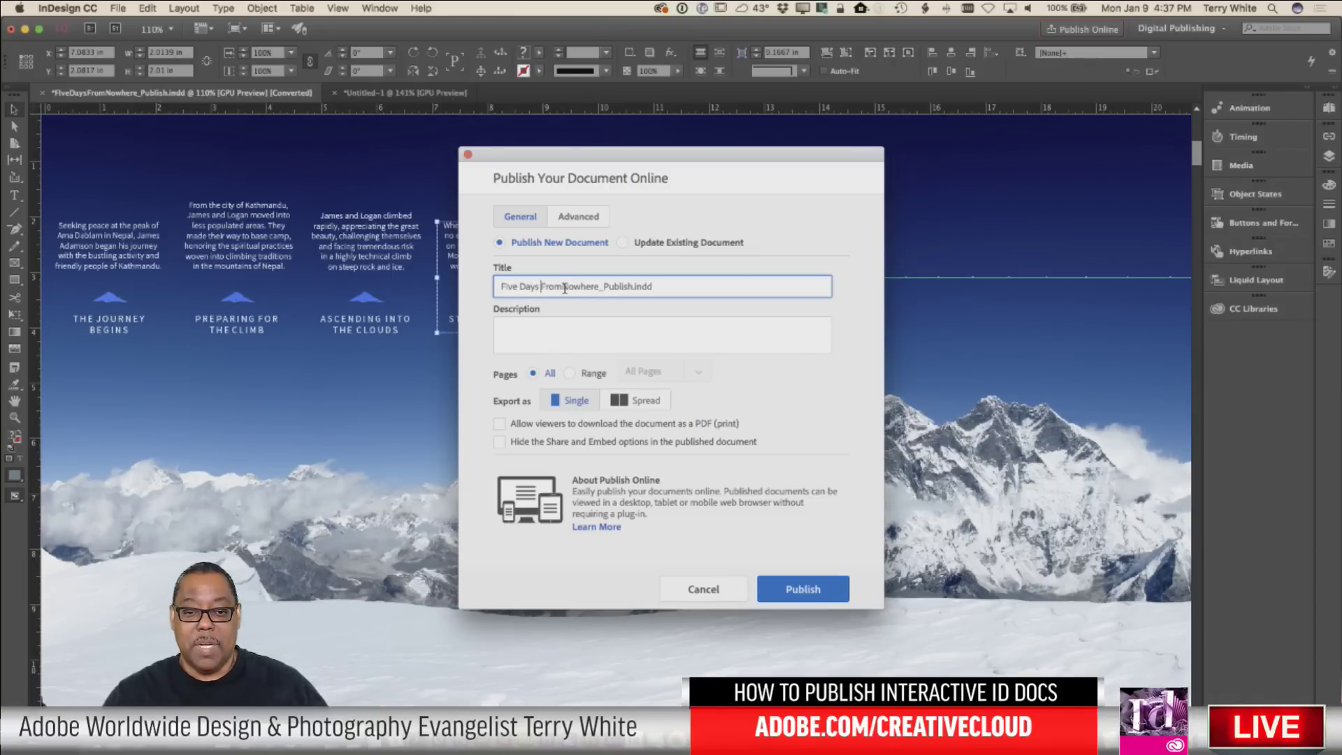
{"action": "left_click", "coordinate": [564, 286]}
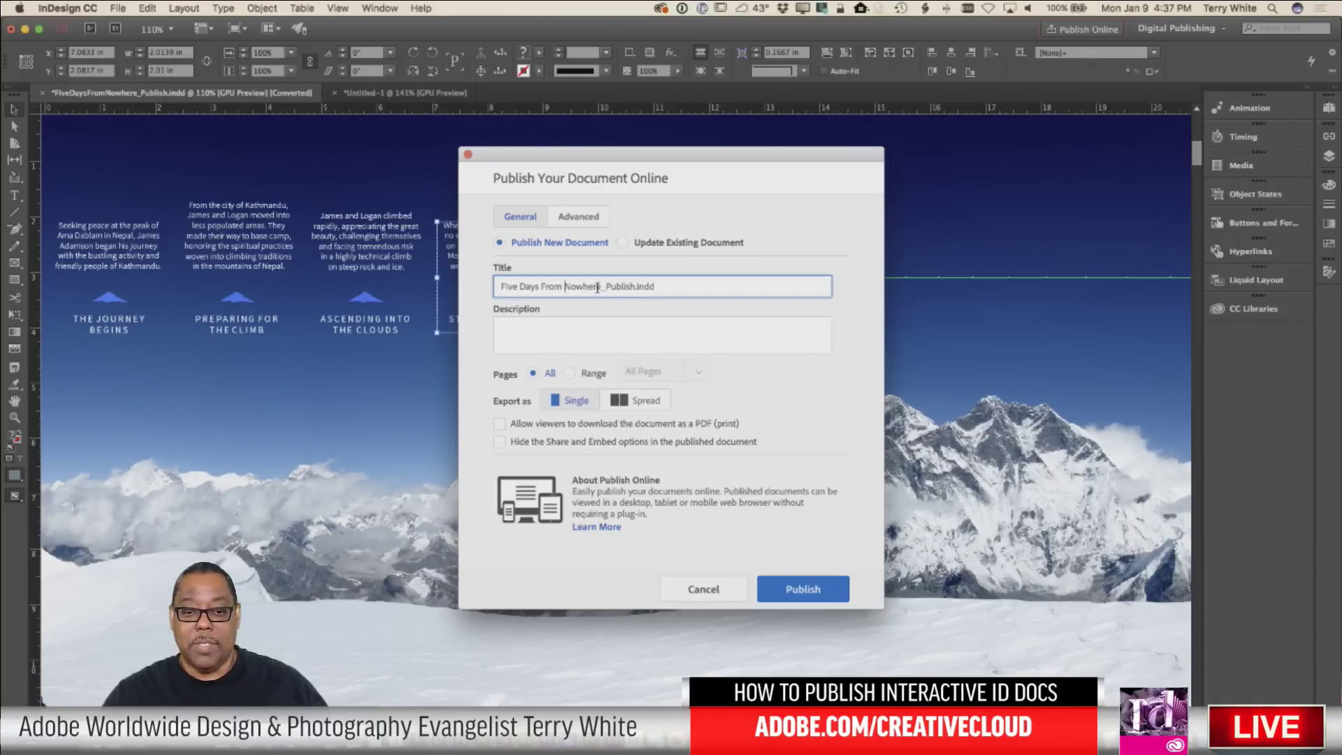
{"action": "left_click_drag", "start_coordinate": [599, 288], "coordinate": [501, 286]}
{"action": "left_click", "coordinate": [661, 289]}
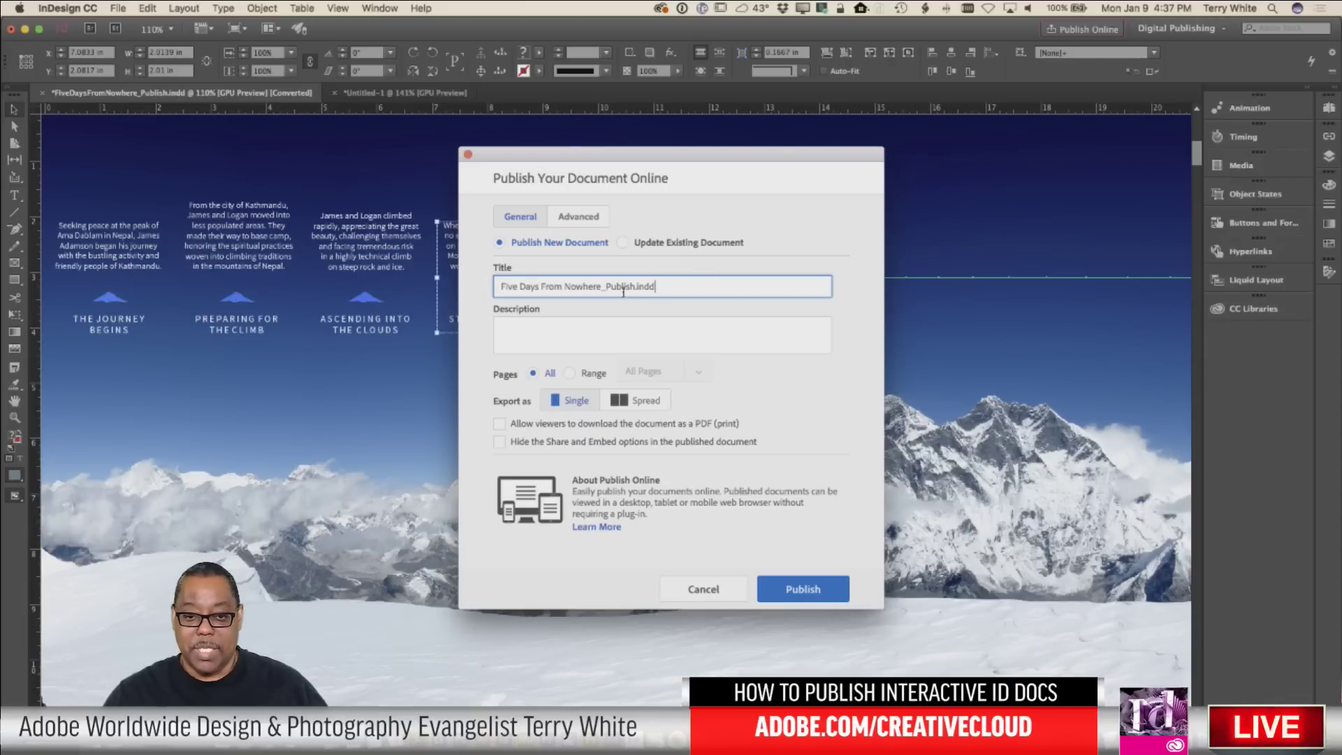
{"action": "left_click_drag", "start_coordinate": [602, 288], "coordinate": [611, 304]}
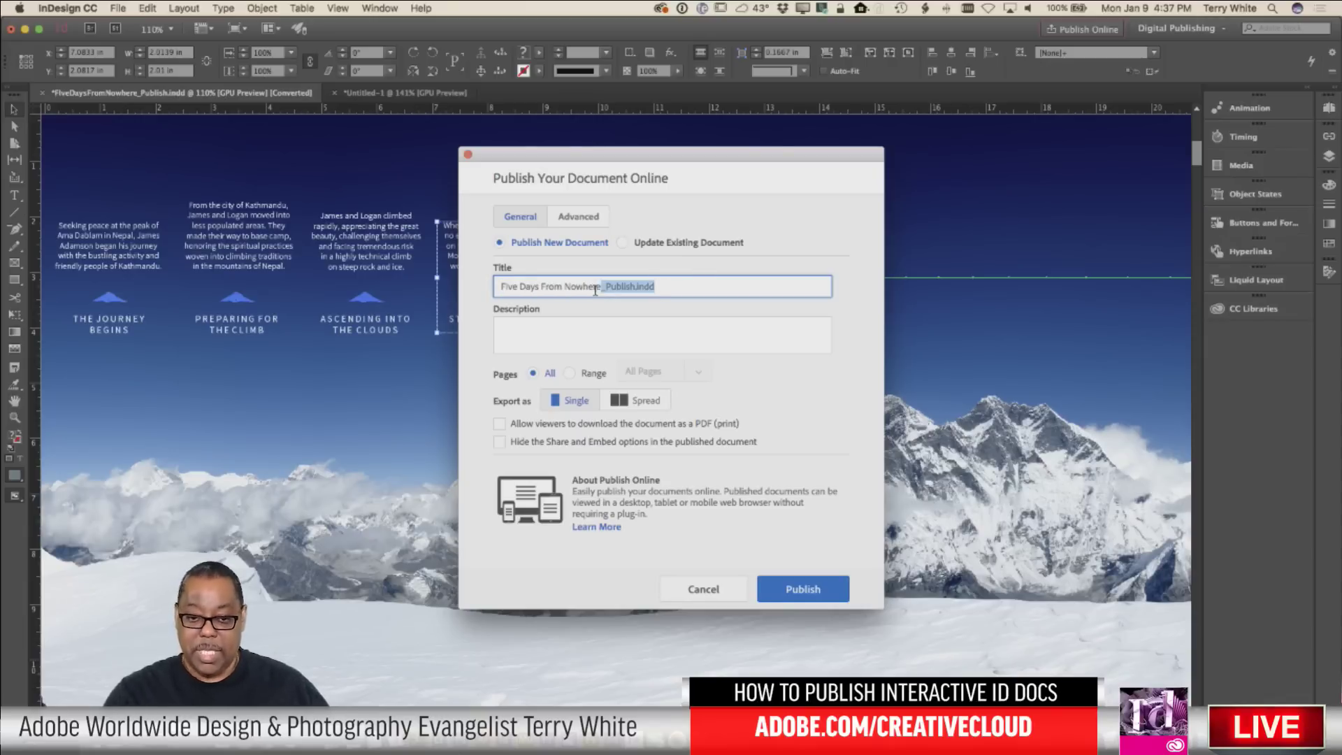
{"action": "key", "text": "BackSpace"}
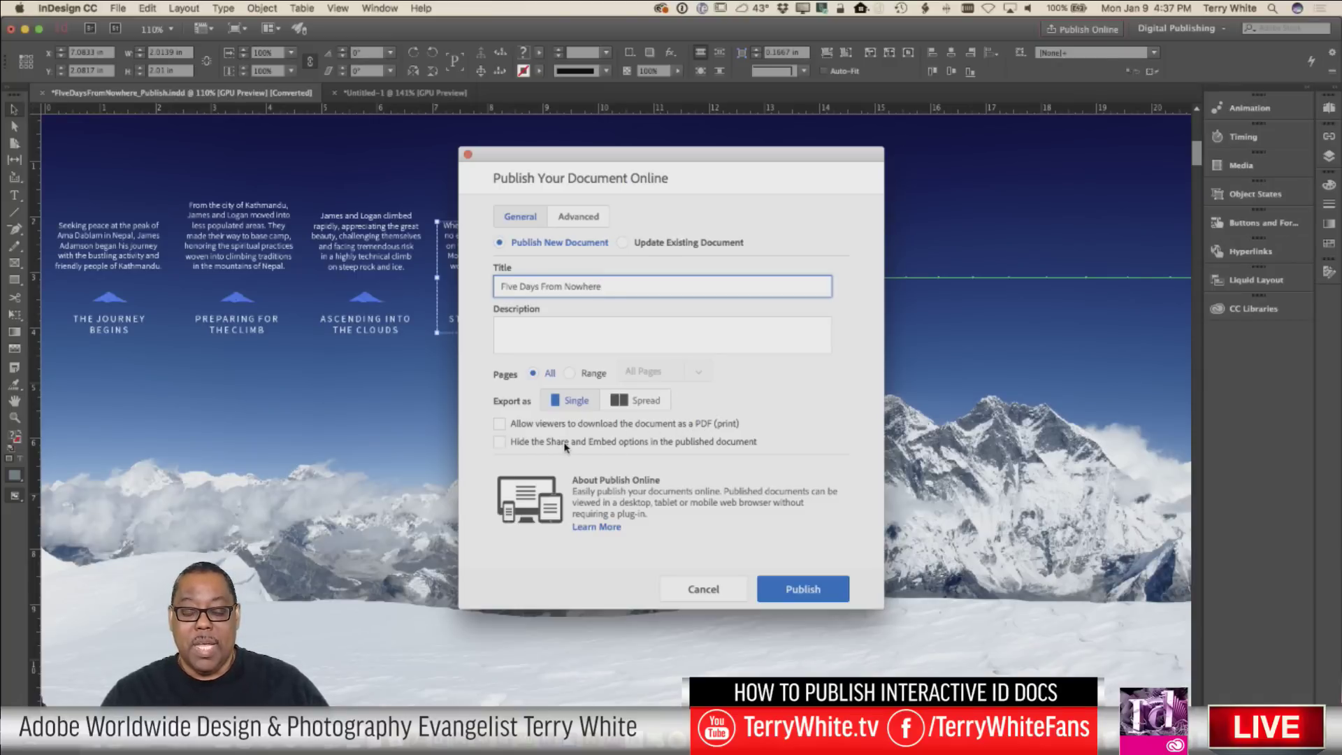
Publish the document online with the option to hide Share and Embed left off.
{"action": "left_click", "coordinate": [679, 443]}
{"action": "left_click", "coordinate": [679, 443]}
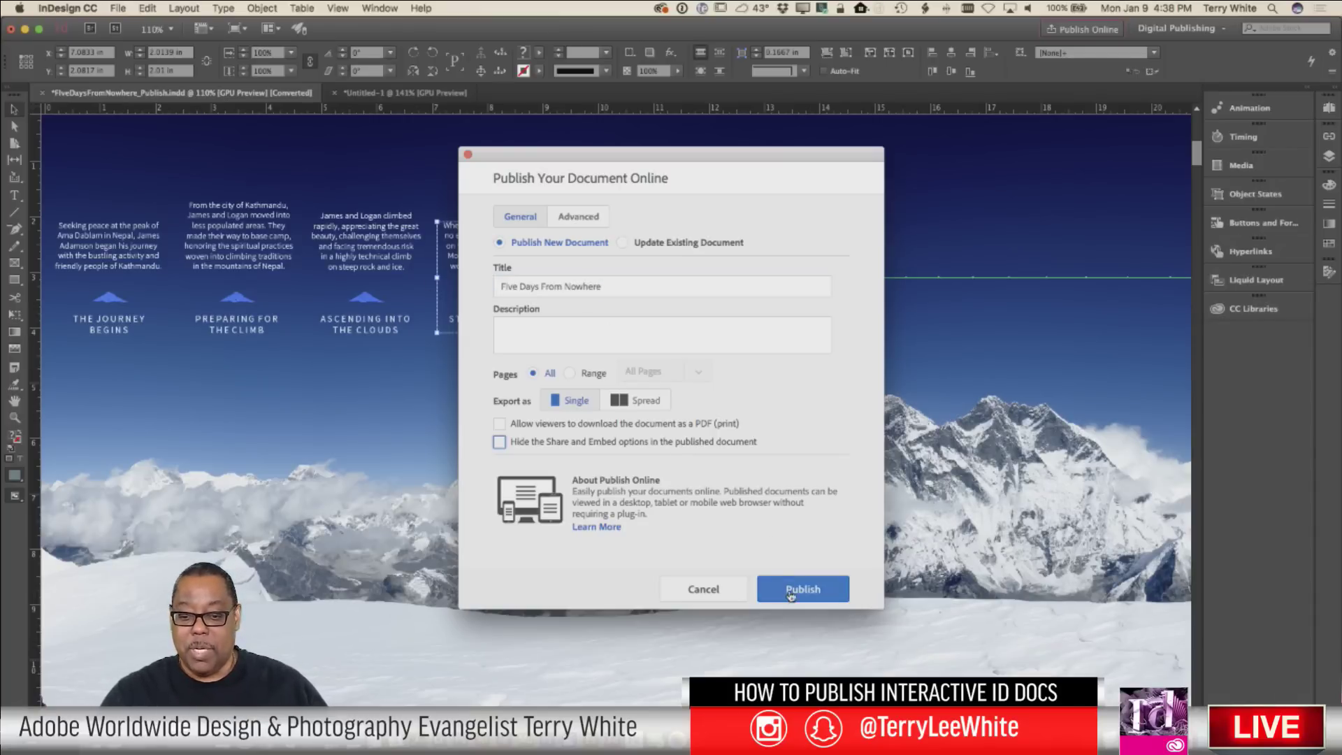
{"action": "left_click", "coordinate": [703, 589]}
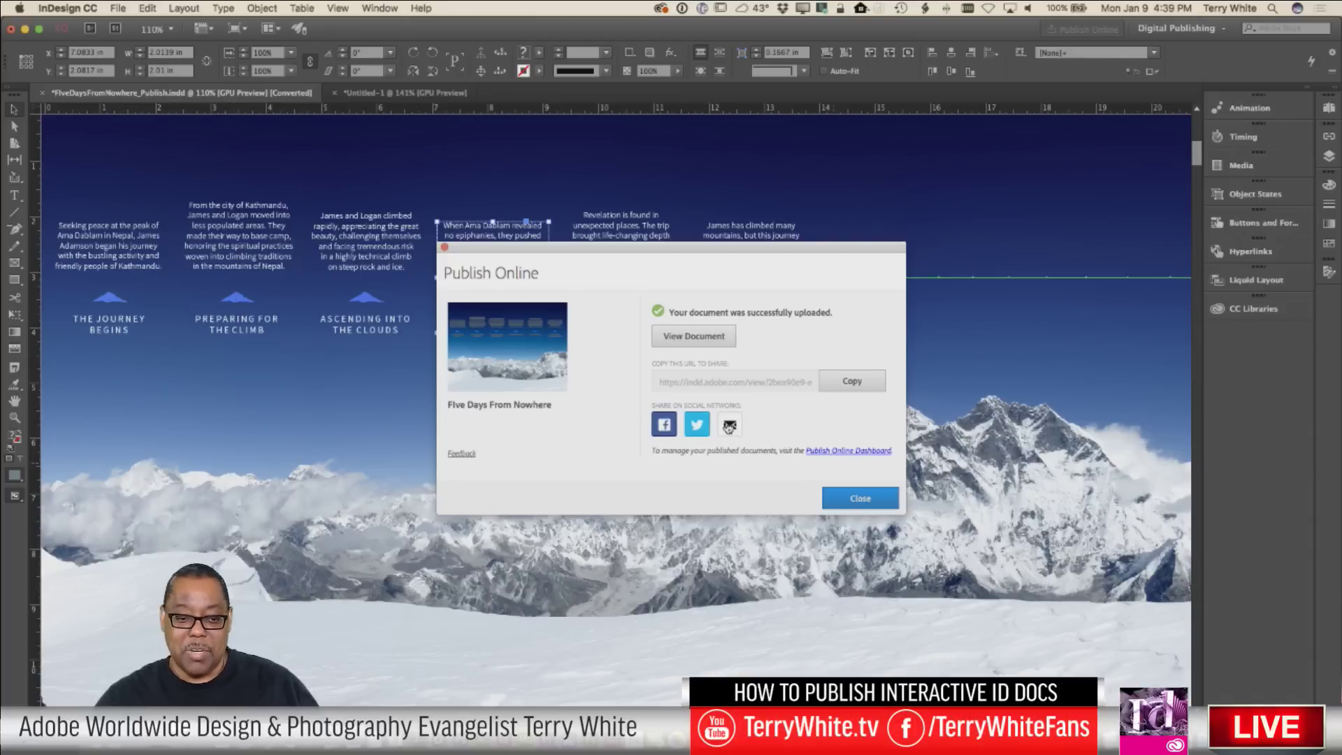
View the published document in the browser and enlarge the browser window to nearly fill the screen.
{"action": "left_click", "coordinate": [694, 336]}
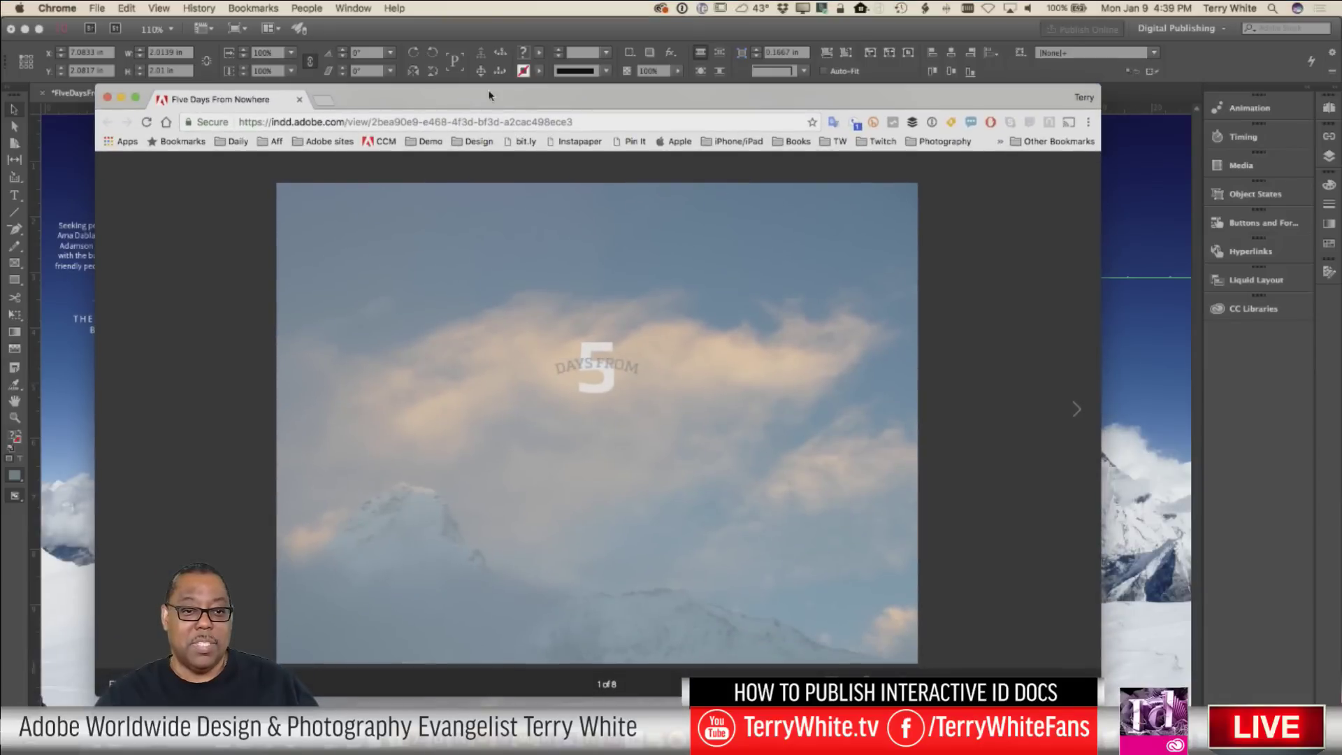
{"action": "left_click_drag", "start_coordinate": [489, 96], "coordinate": [399, 29]}
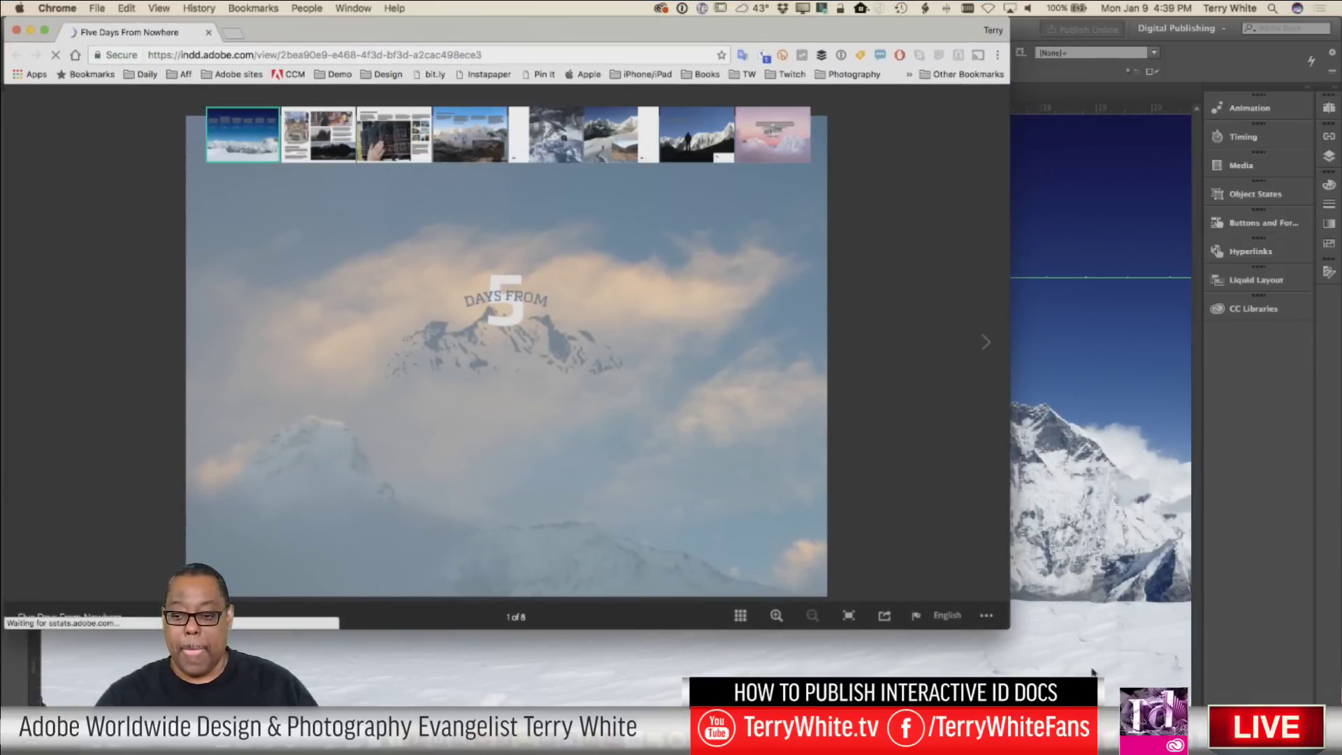
{"action": "left_click_drag", "start_coordinate": [1009, 628], "coordinate": [1338, 730]}
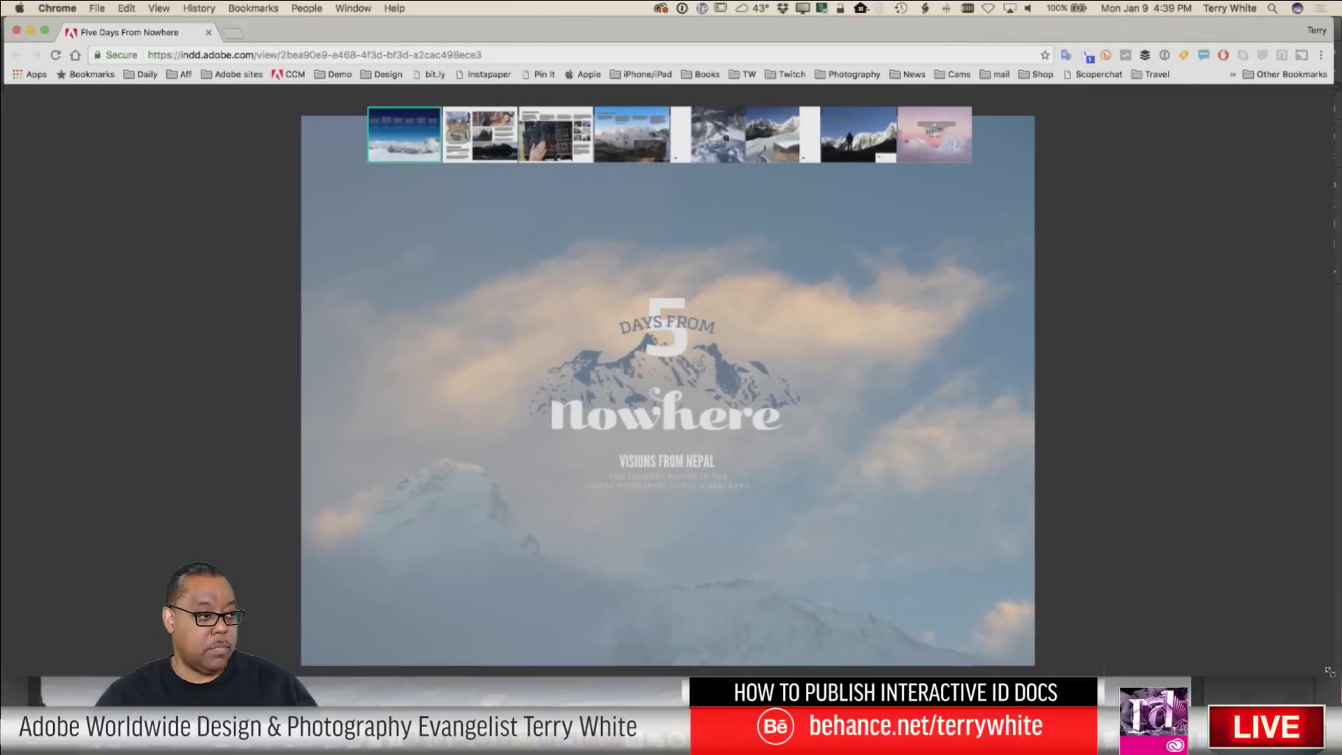
{"action": "left_click_drag", "start_coordinate": [1330, 682], "coordinate": [1329, 670]}
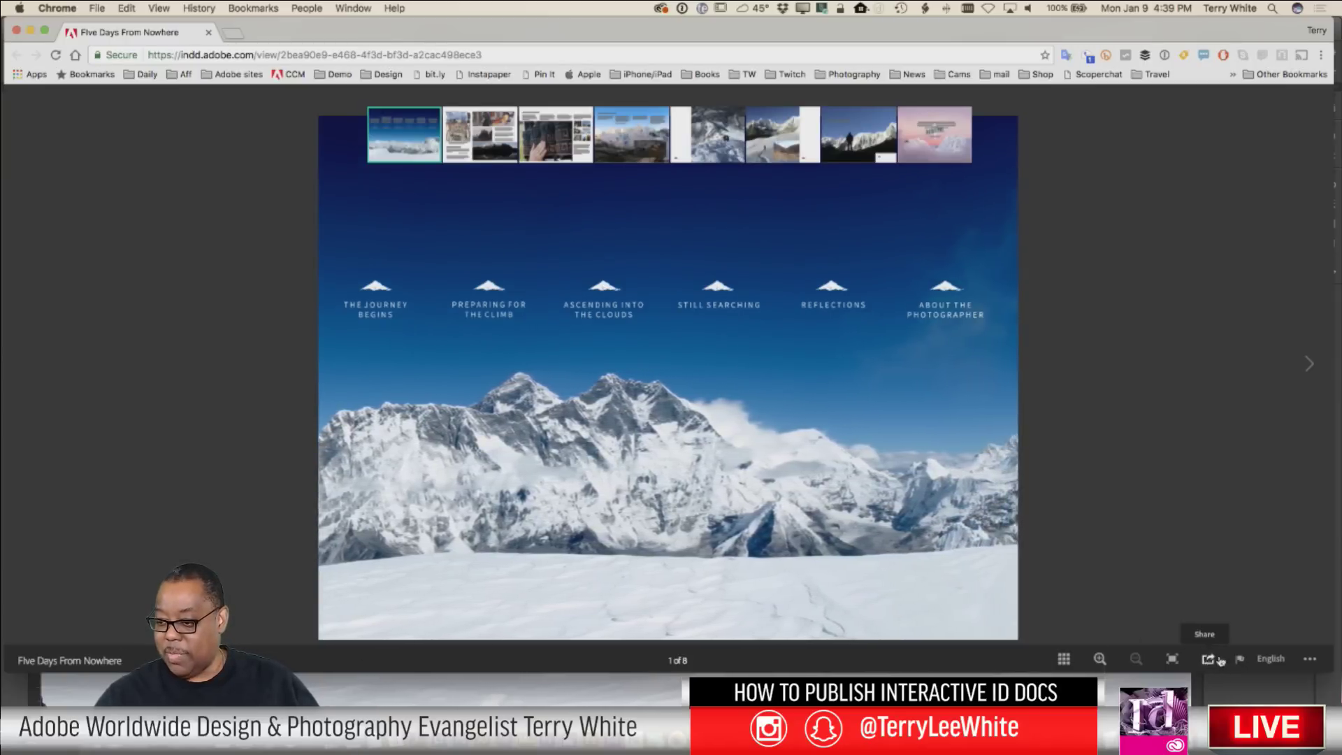
Examine the publication's embed options and embed code, then close the embed dialog.
{"action": "left_click", "coordinate": [1312, 659]}
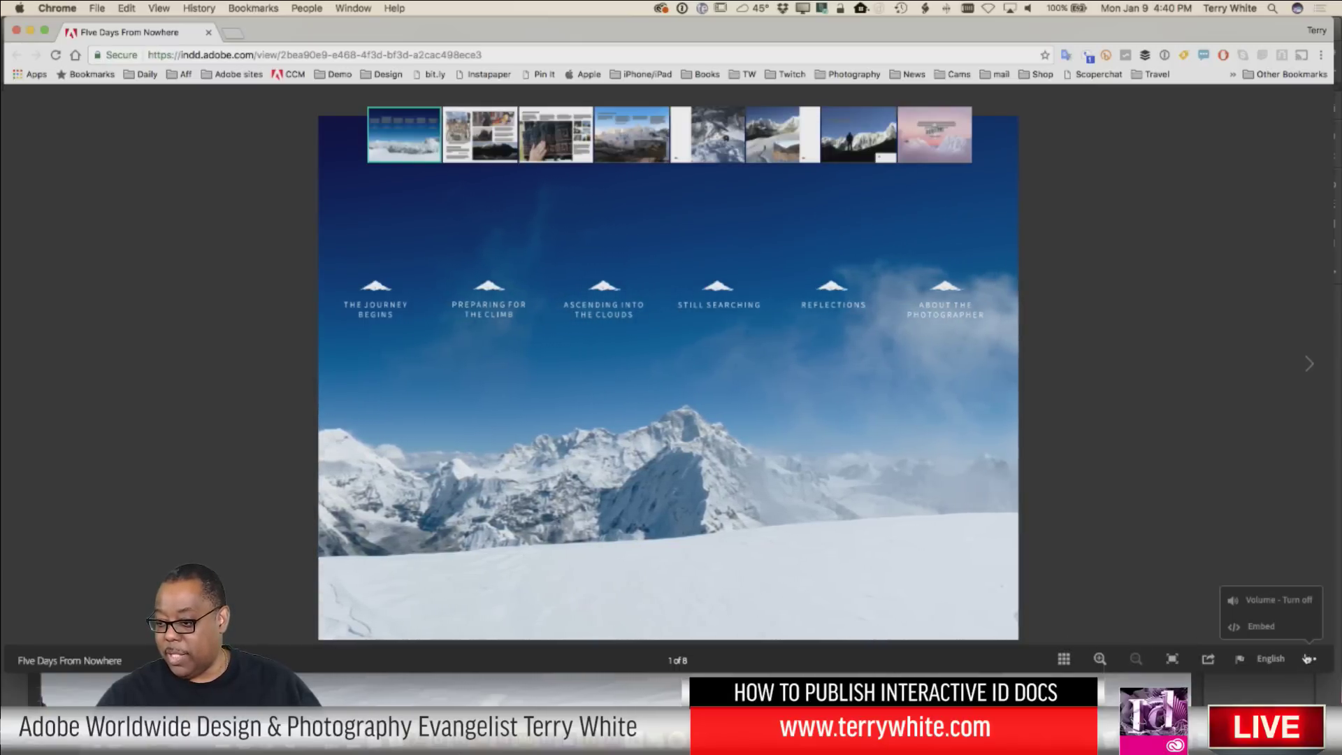
{"action": "mouse_move", "coordinate": [1314, 658]}
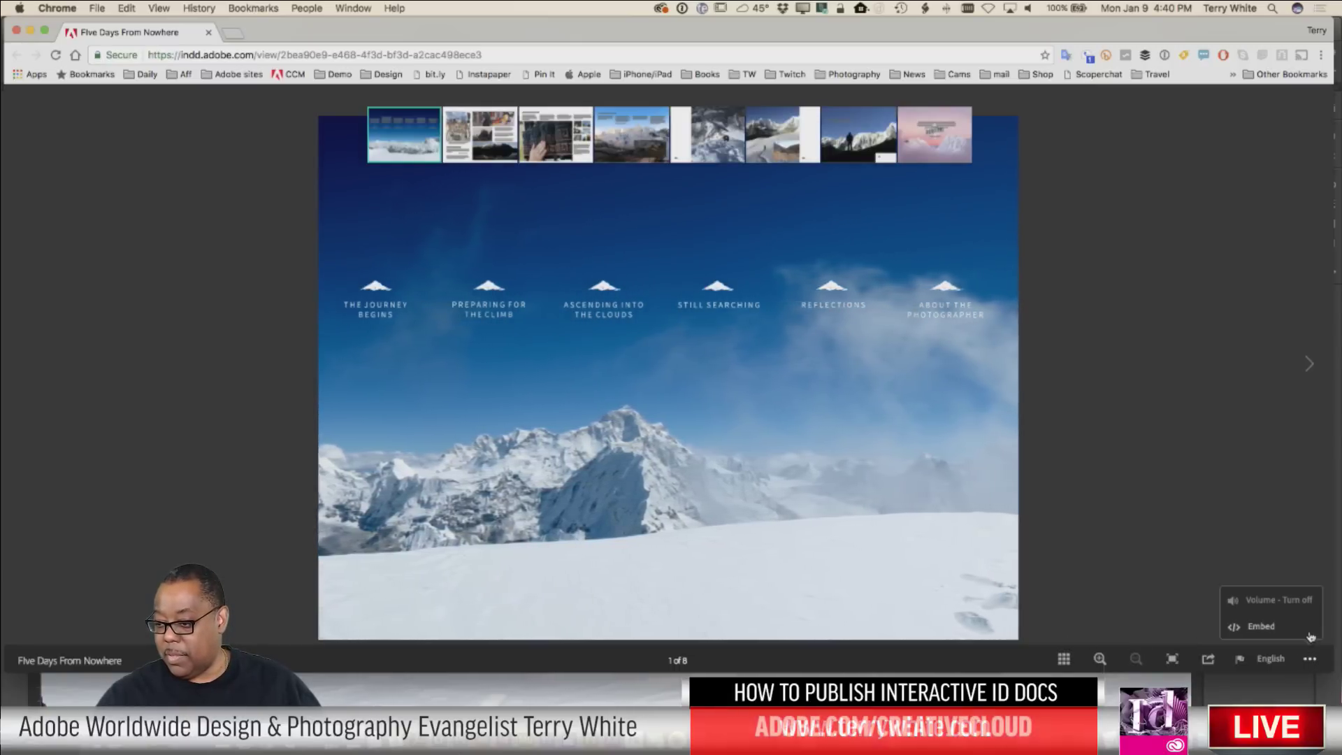
{"action": "left_click", "coordinate": [1237, 629]}
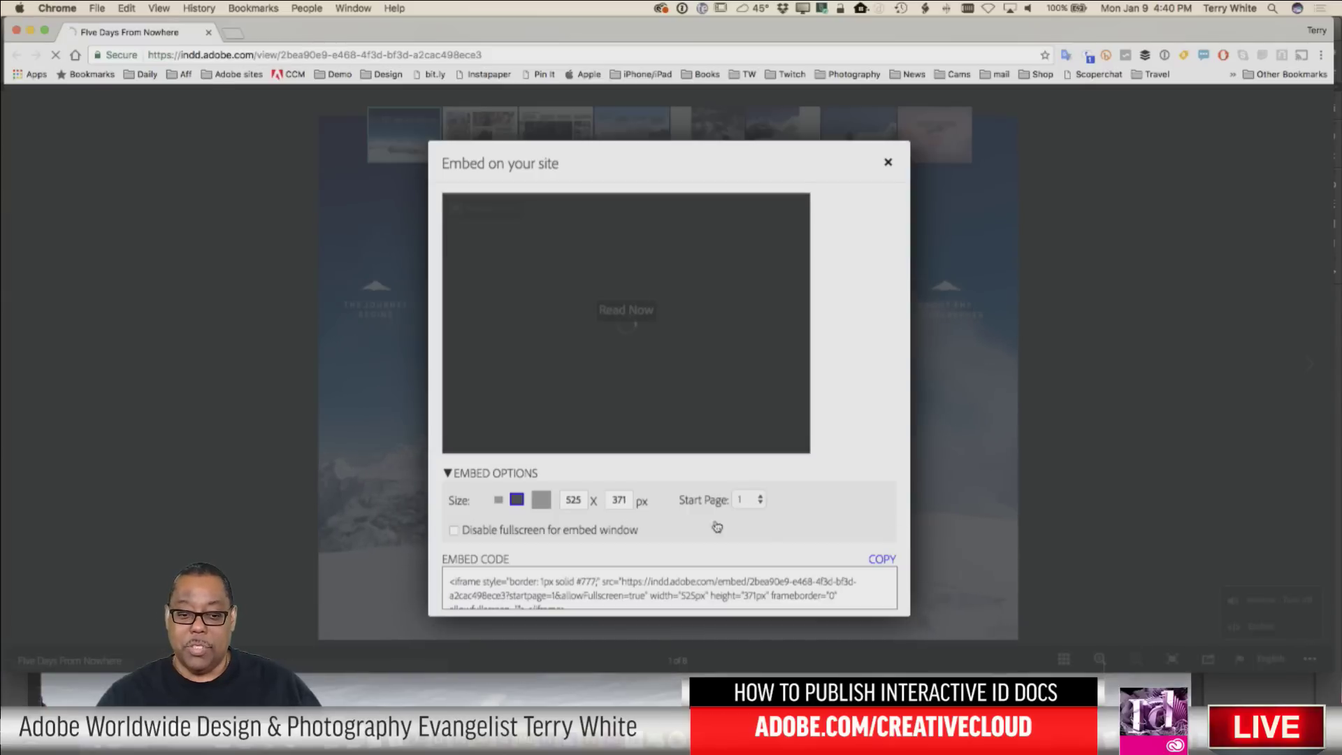
{"action": "left_click_drag", "start_coordinate": [560, 589], "coordinate": [582, 610]}
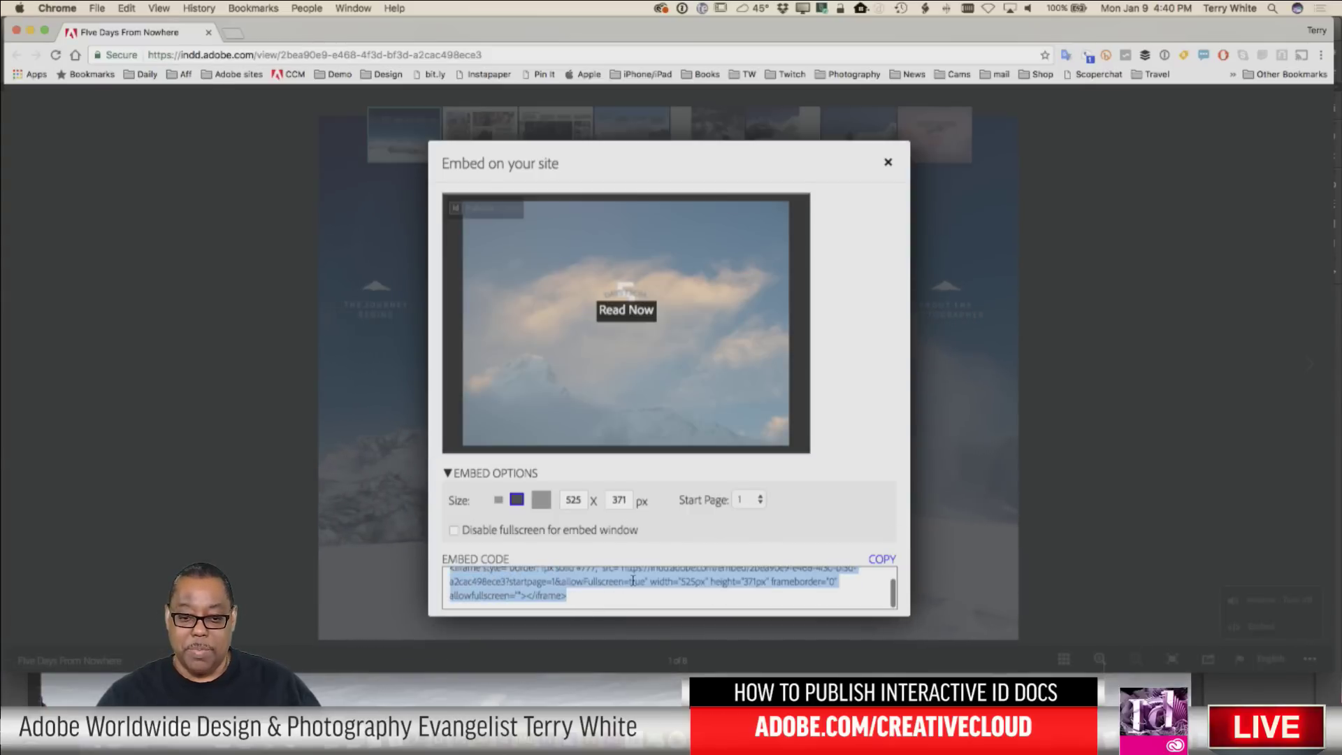
{"action": "left_click", "coordinate": [887, 165]}
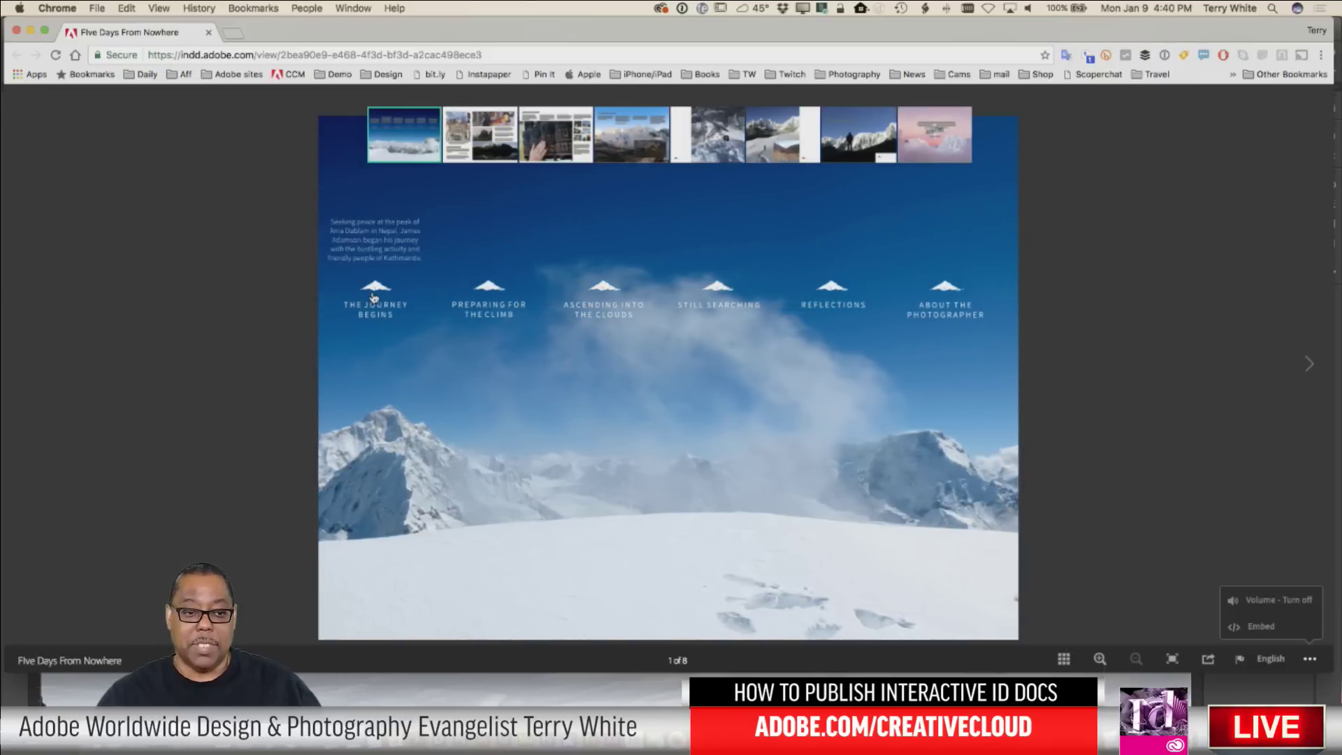
Follow the link to The Journey Begins page and play its yak and street market videos.
{"action": "left_click", "coordinate": [349, 295]}
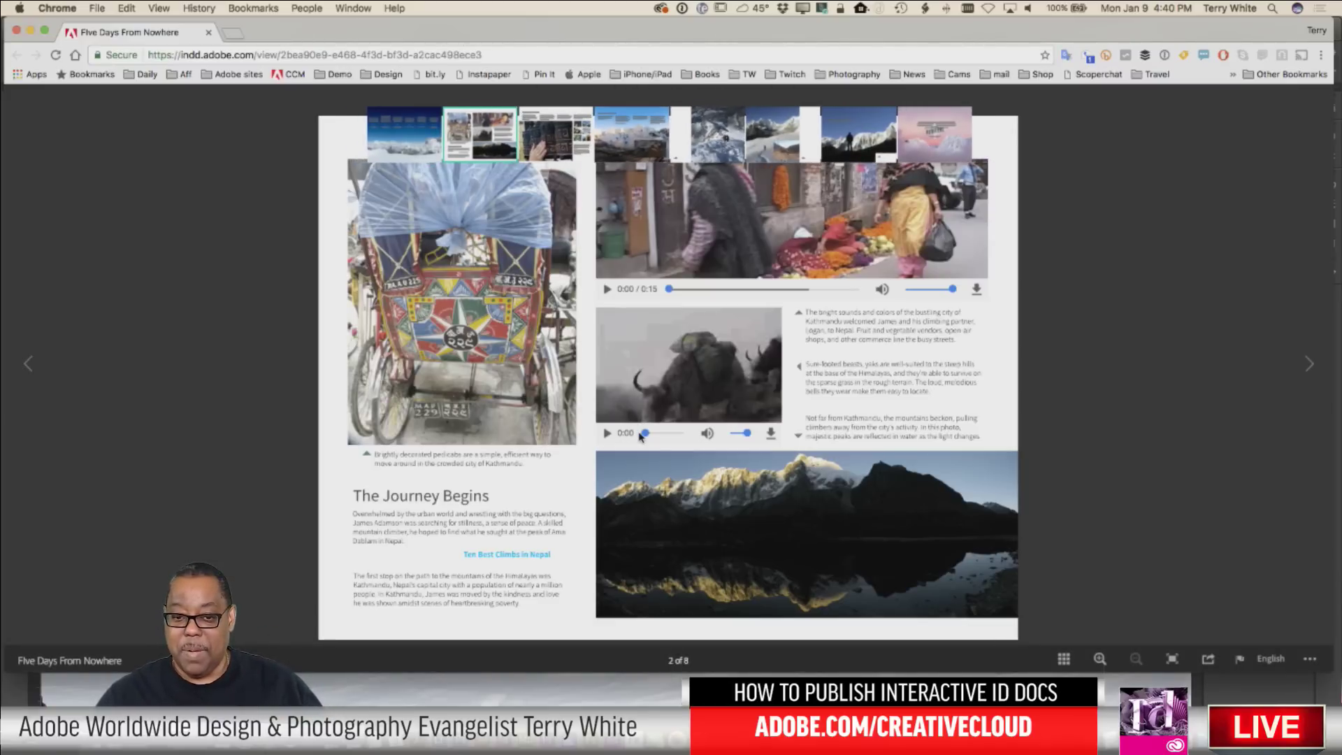
{"action": "left_click", "coordinate": [605, 434]}
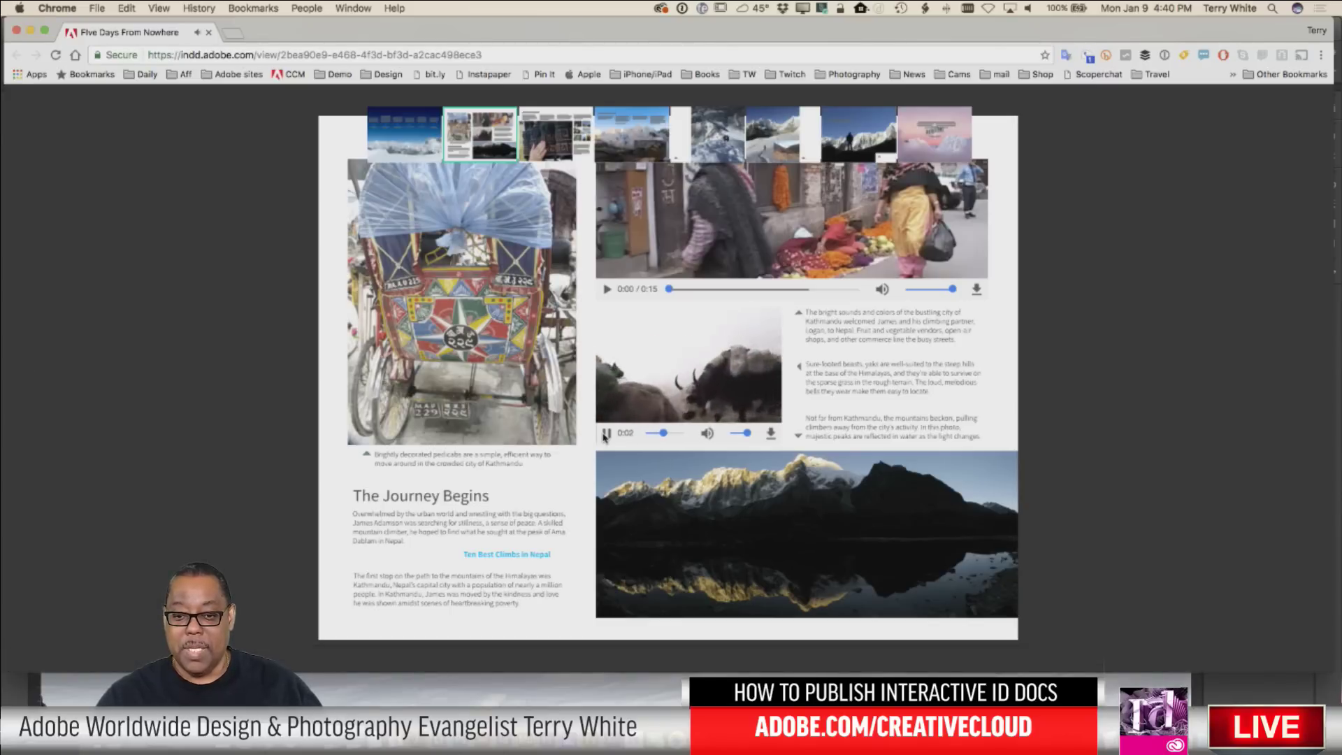
{"action": "left_click", "coordinate": [607, 289]}
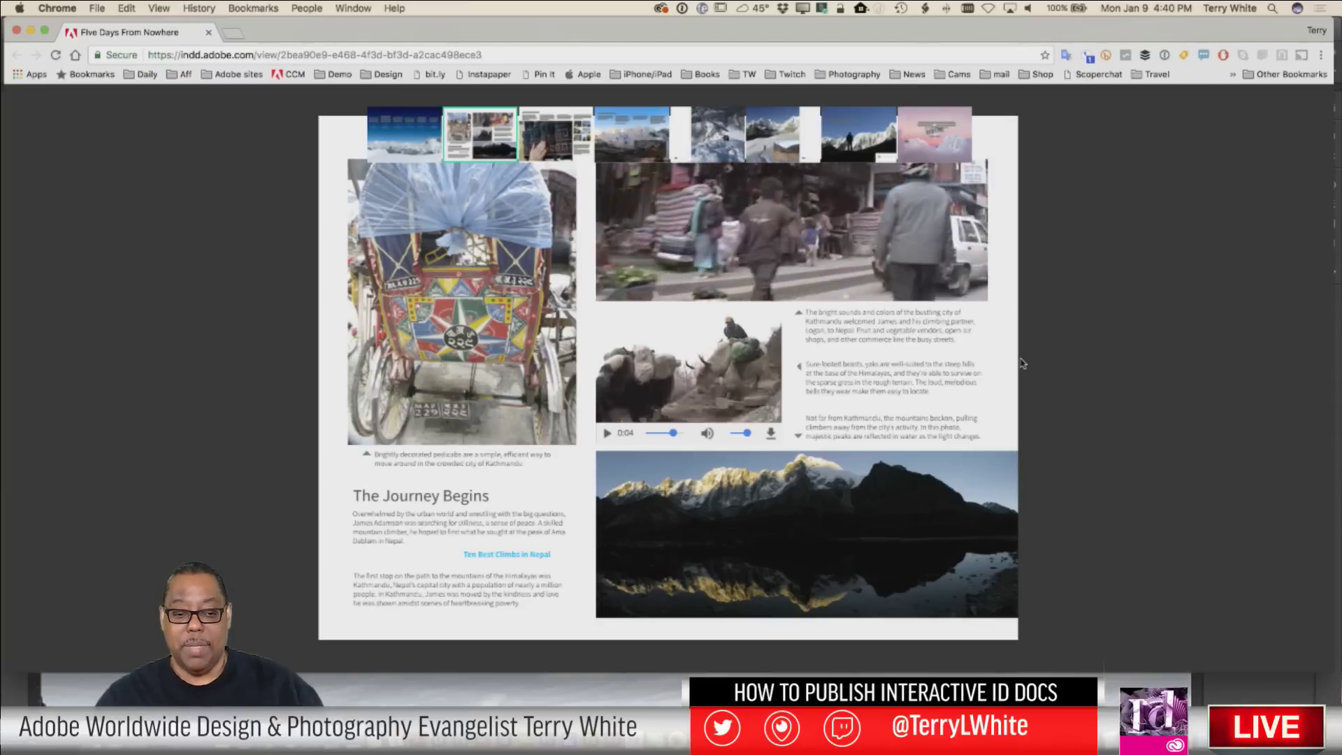
View the publication full screen from the Preparing for the climb page through to page 5, and reveal the Still searching text there.
{"action": "left_click", "coordinate": [544, 133]}
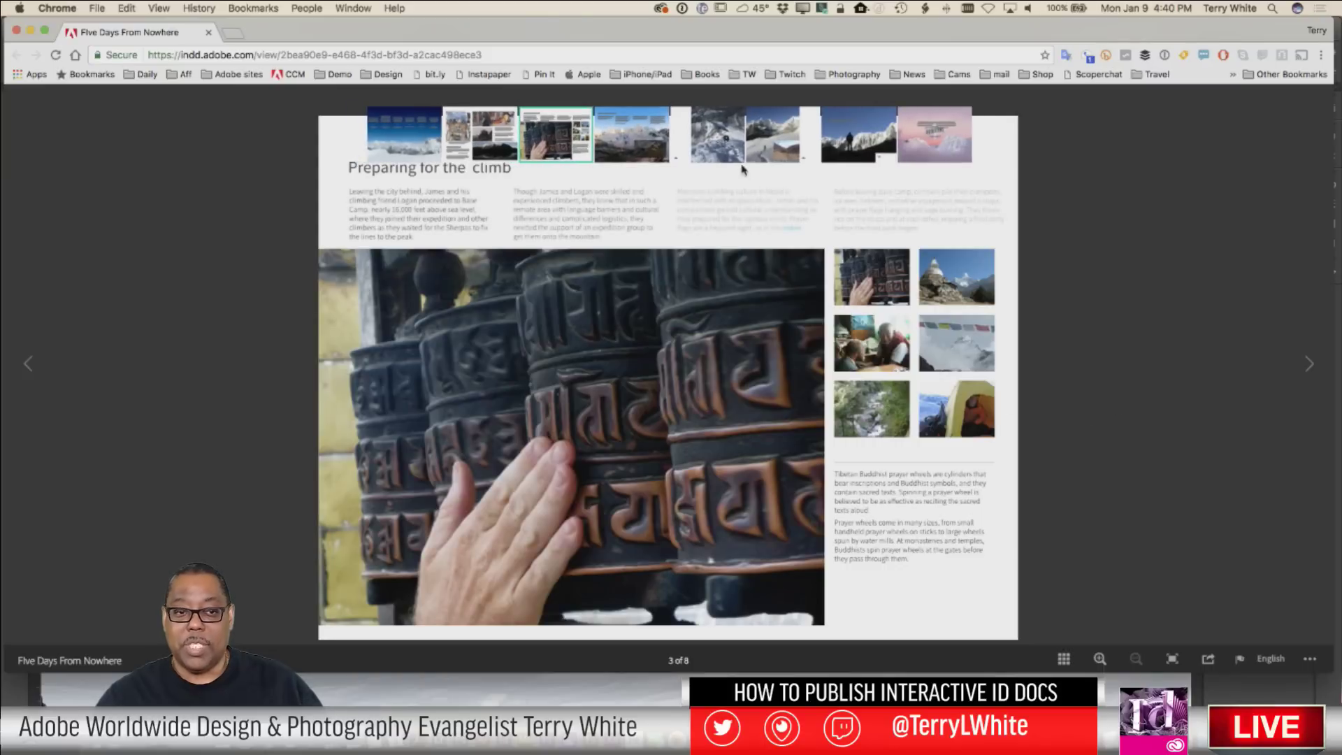
{"action": "left_click", "coordinate": [1173, 660]}
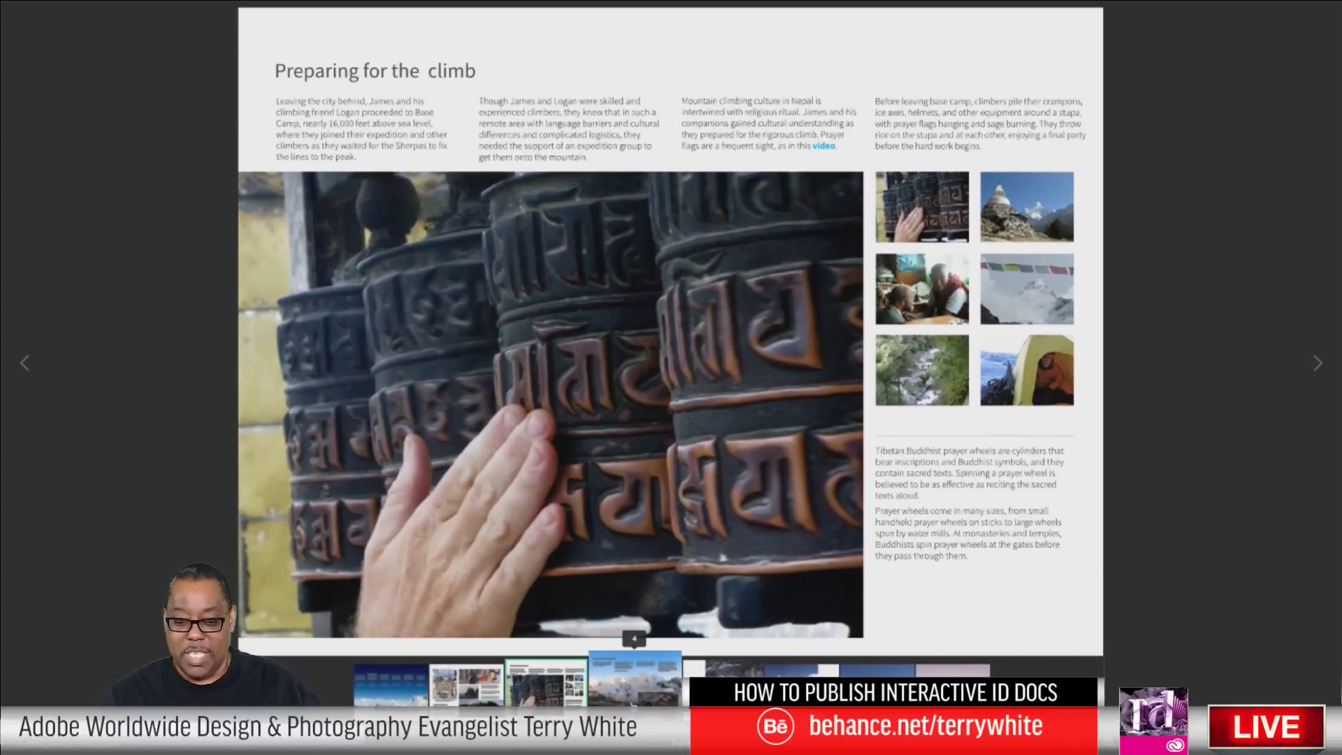
{"action": "key", "text": "Right"}
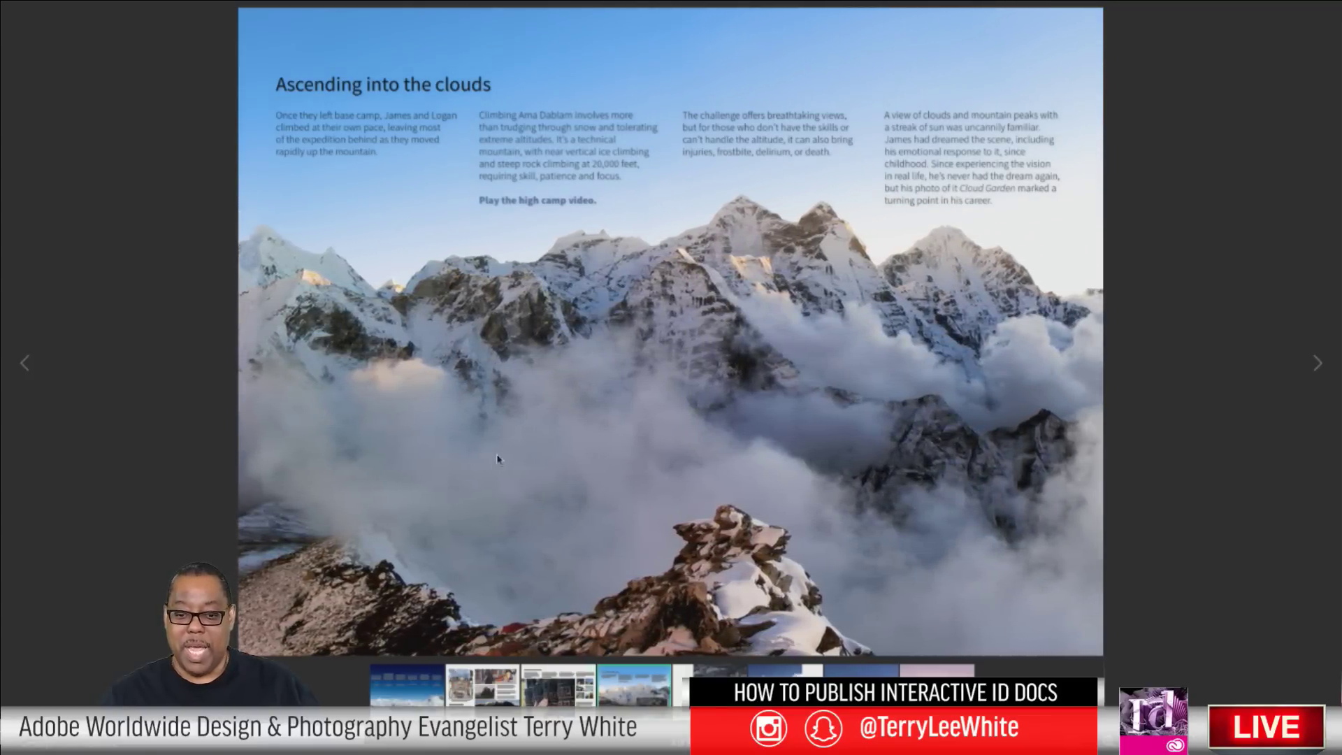
{"action": "key", "text": "Right"}
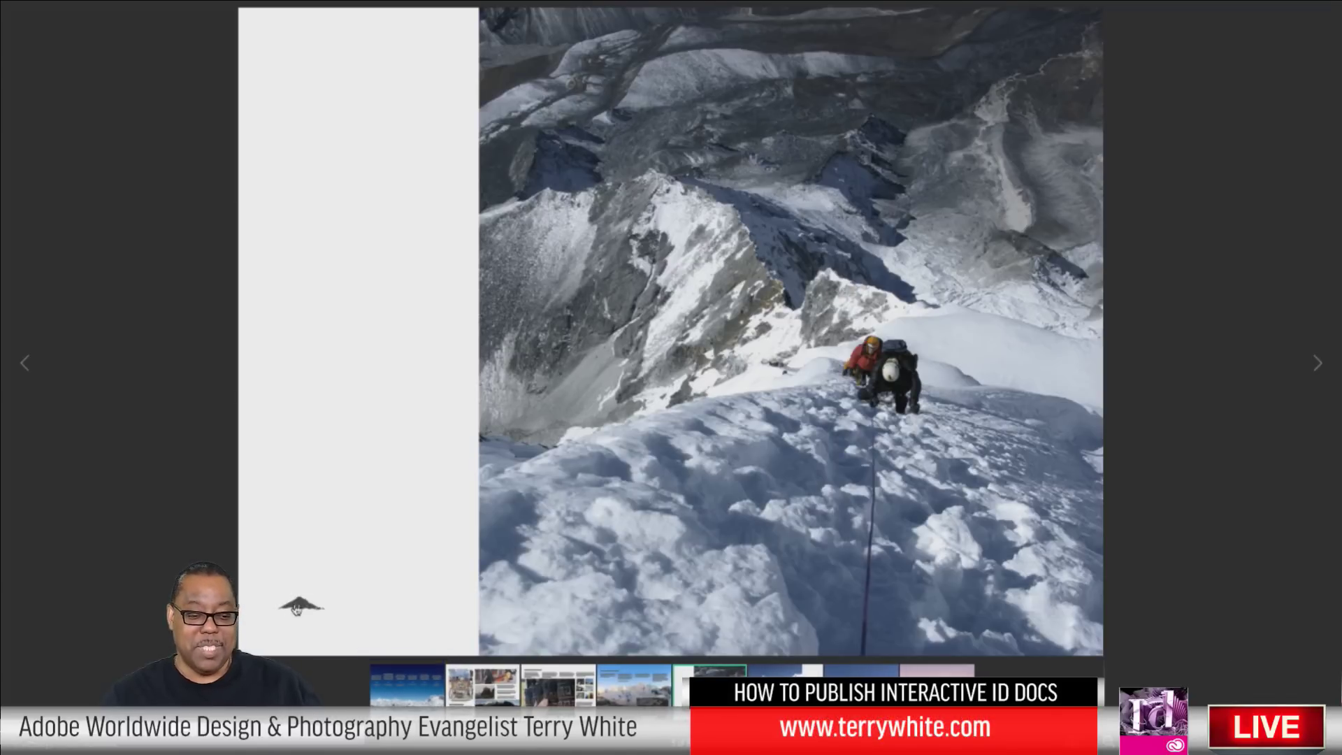
{"action": "scroll", "coordinate": [298, 609], "scroll_direction": "down", "scroll_amount": 5}
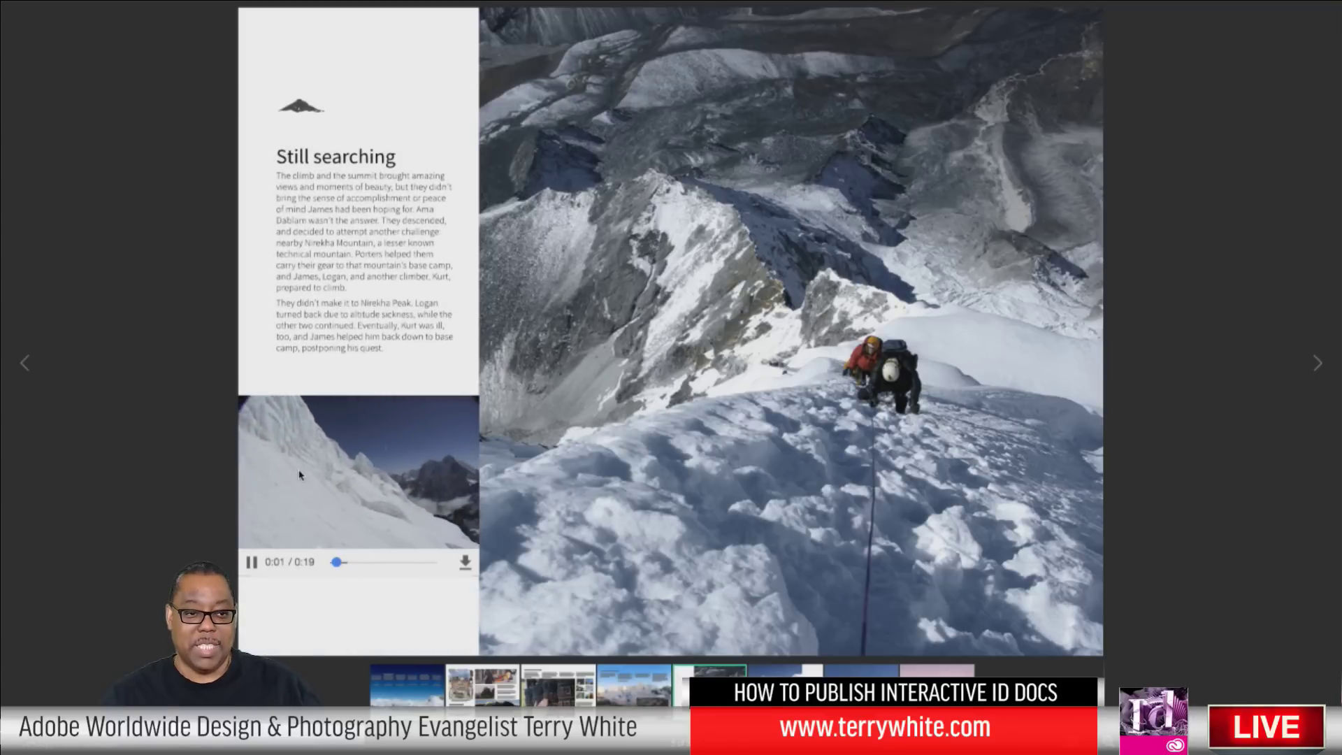
Collapse and reveal the Still searching text on page 5 again, and check the climbing video beneath it.
{"action": "scroll", "coordinate": [294, 110], "scroll_direction": "up", "scroll_amount": 1}
{"action": "scroll", "coordinate": [293, 109], "scroll_direction": "up", "scroll_amount": 6}
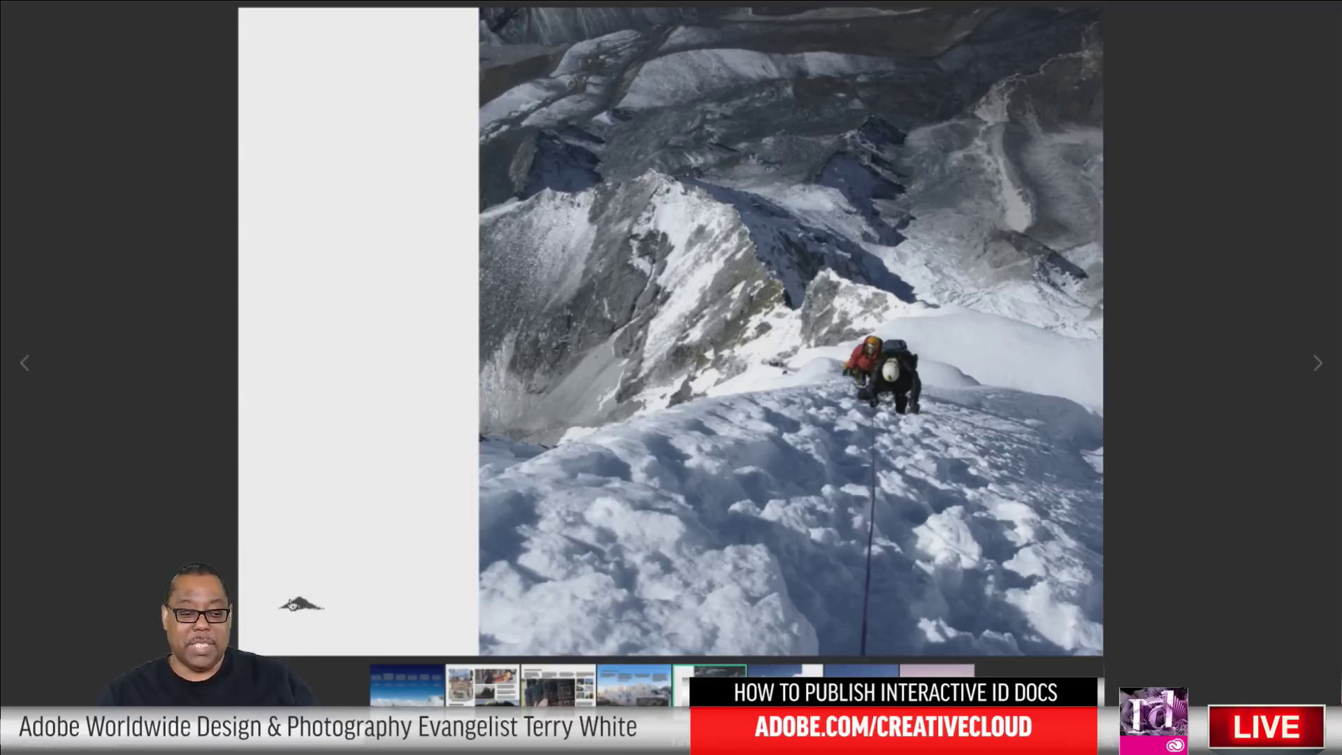
{"action": "left_click", "coordinate": [298, 604]}
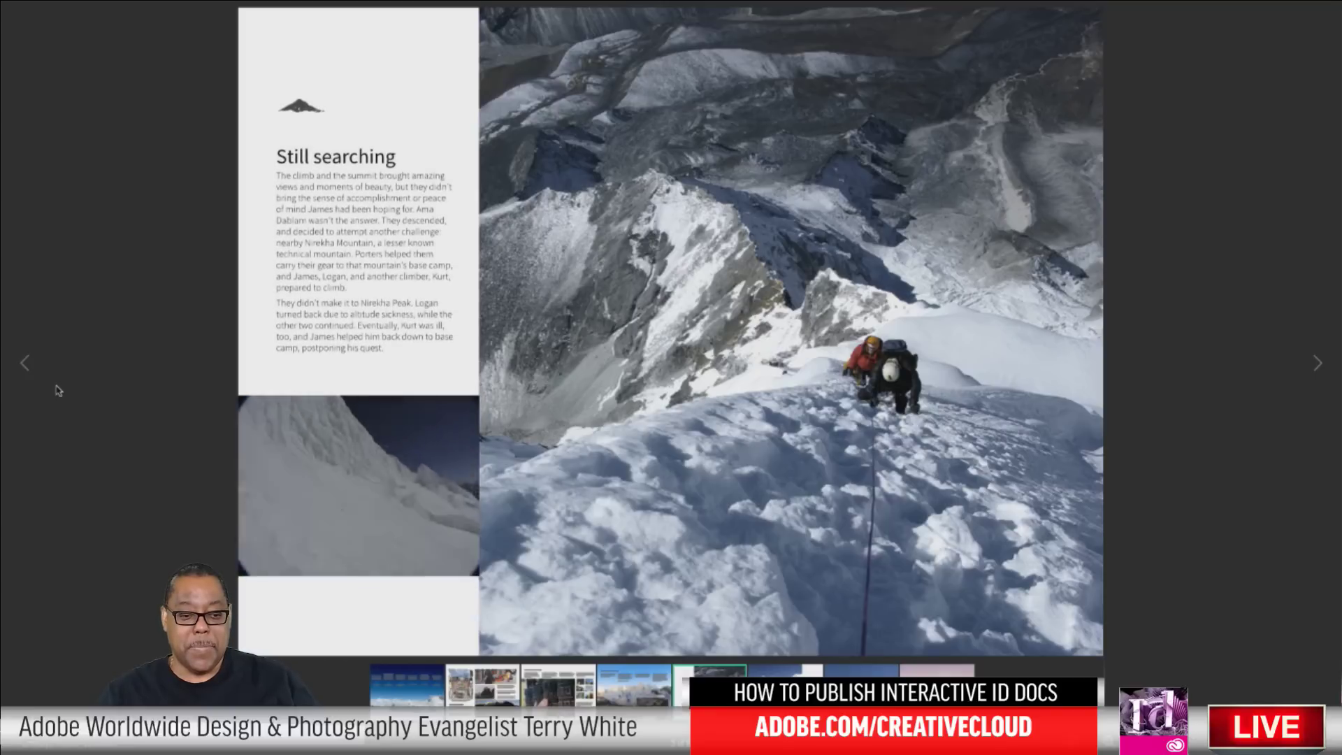
{"action": "mouse_move", "coordinate": [328, 510]}
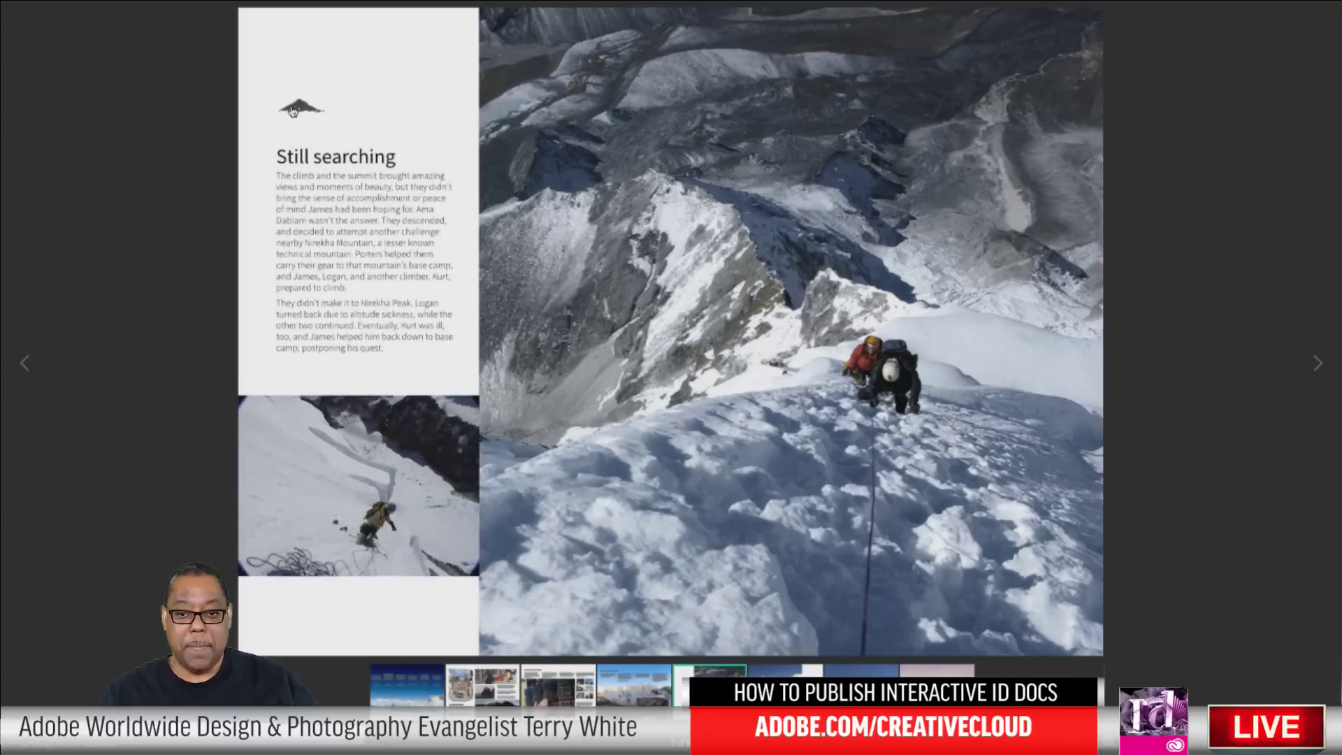
{"action": "left_click", "coordinate": [336, 516]}
Go to page 6 of the publication and reveal the Reflections text, then collapse it.
{"action": "key", "text": "Right"}
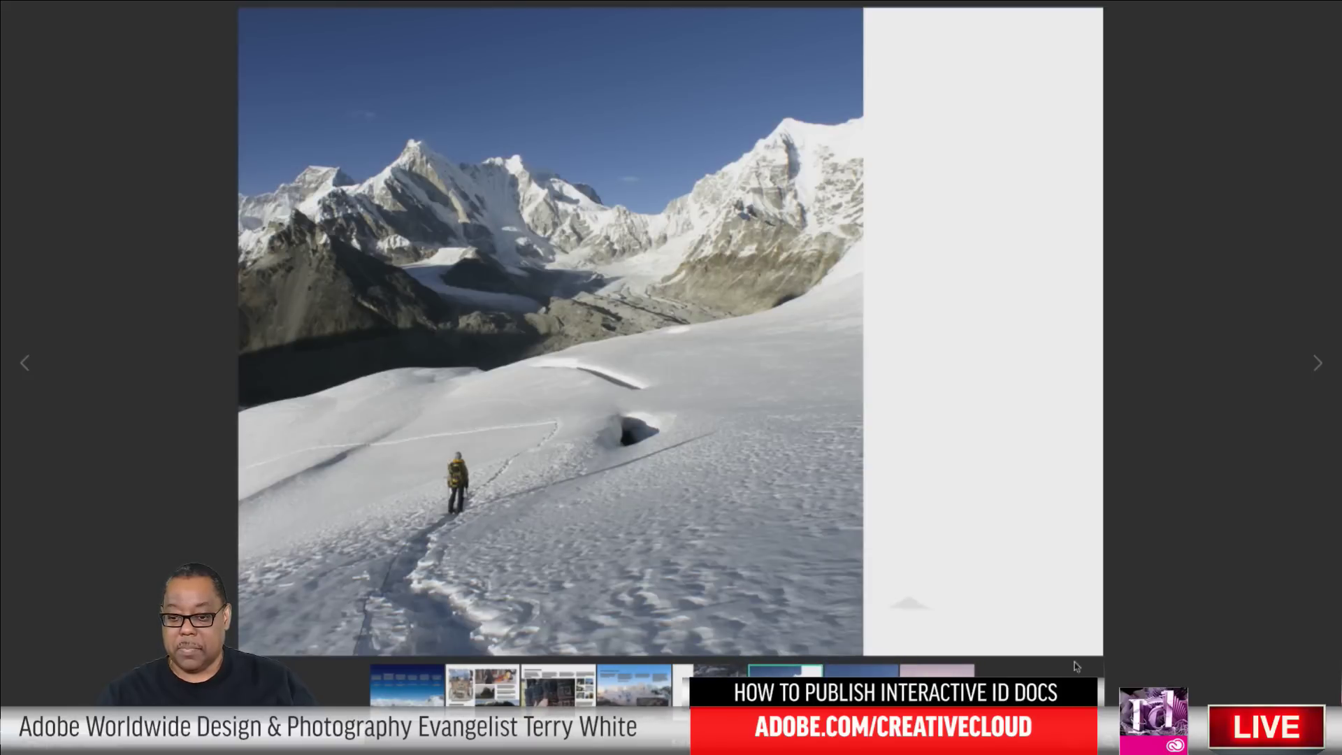
{"action": "left_click", "coordinate": [907, 607]}
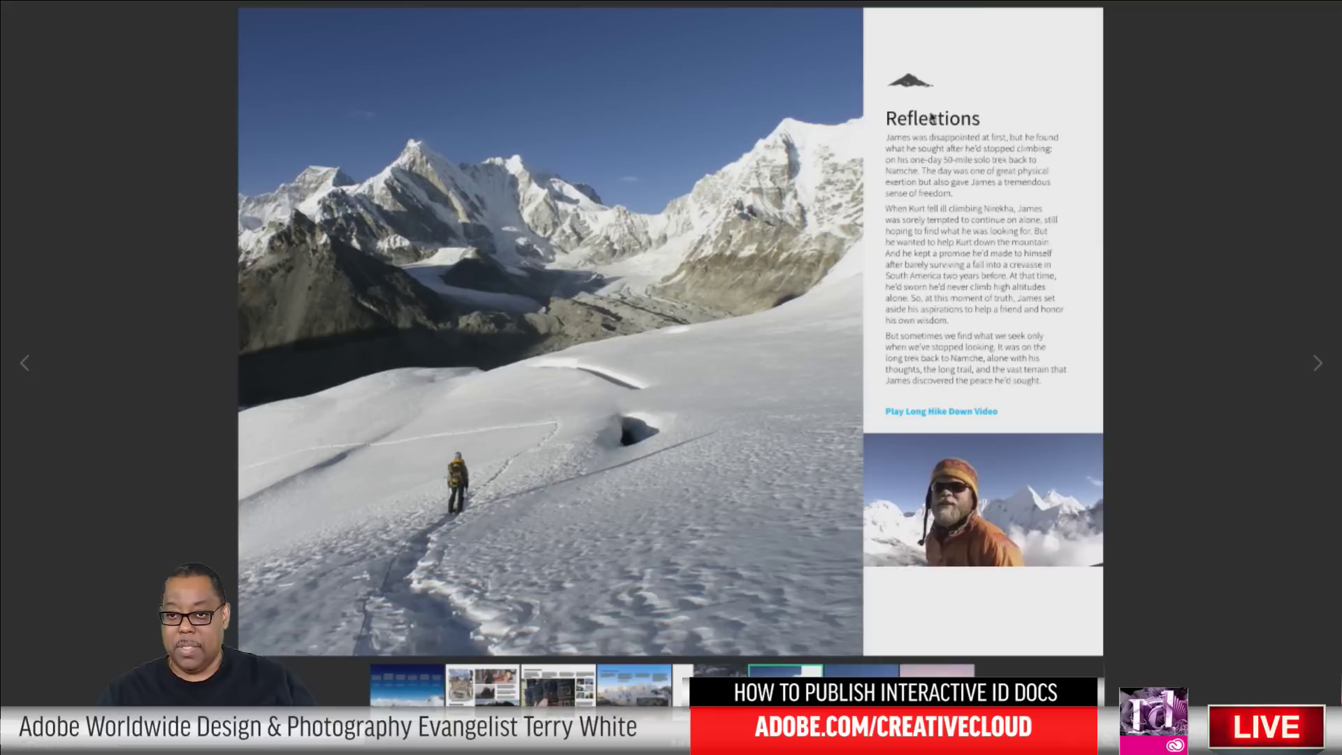
{"action": "left_click", "coordinate": [915, 88]}
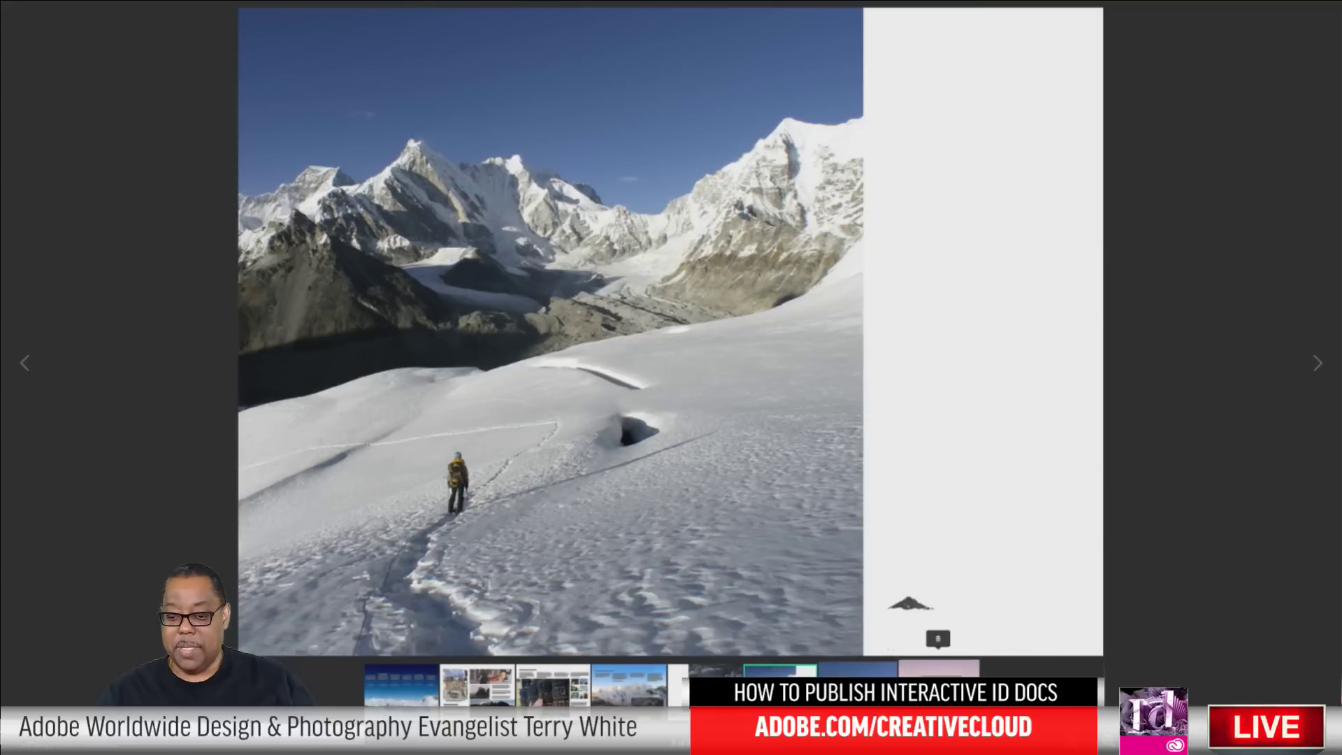
Go to page 7 and reveal the About the Photographer text, then collapse it.
{"action": "left_click", "coordinate": [860, 664]}
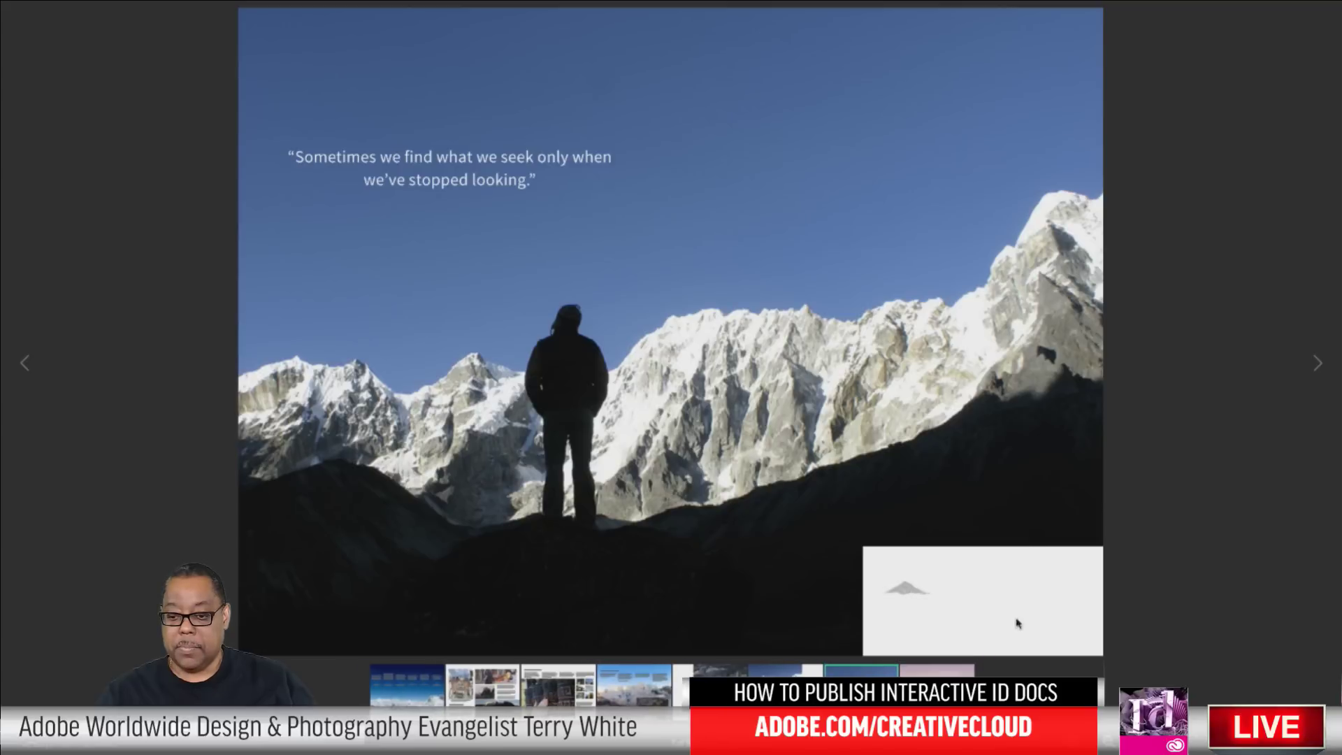
{"action": "left_click", "coordinate": [889, 592]}
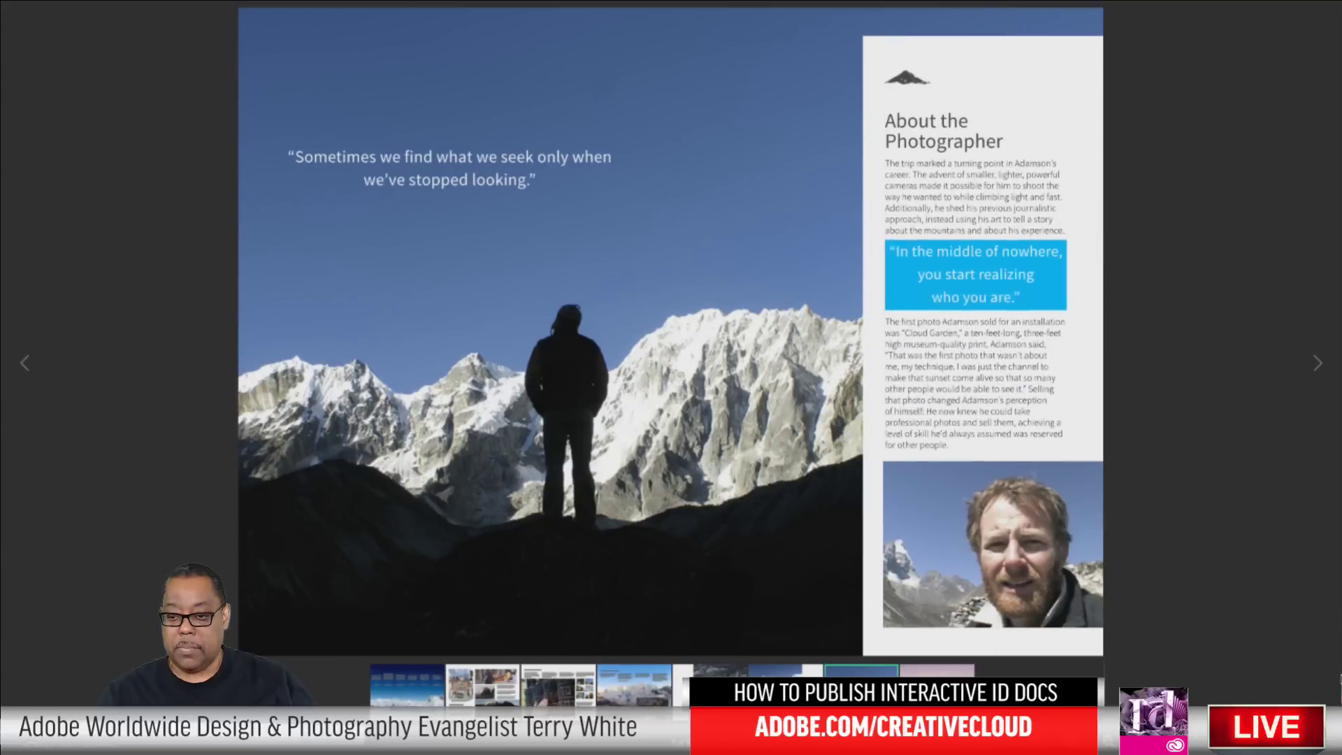
{"action": "left_click", "coordinate": [903, 74]}
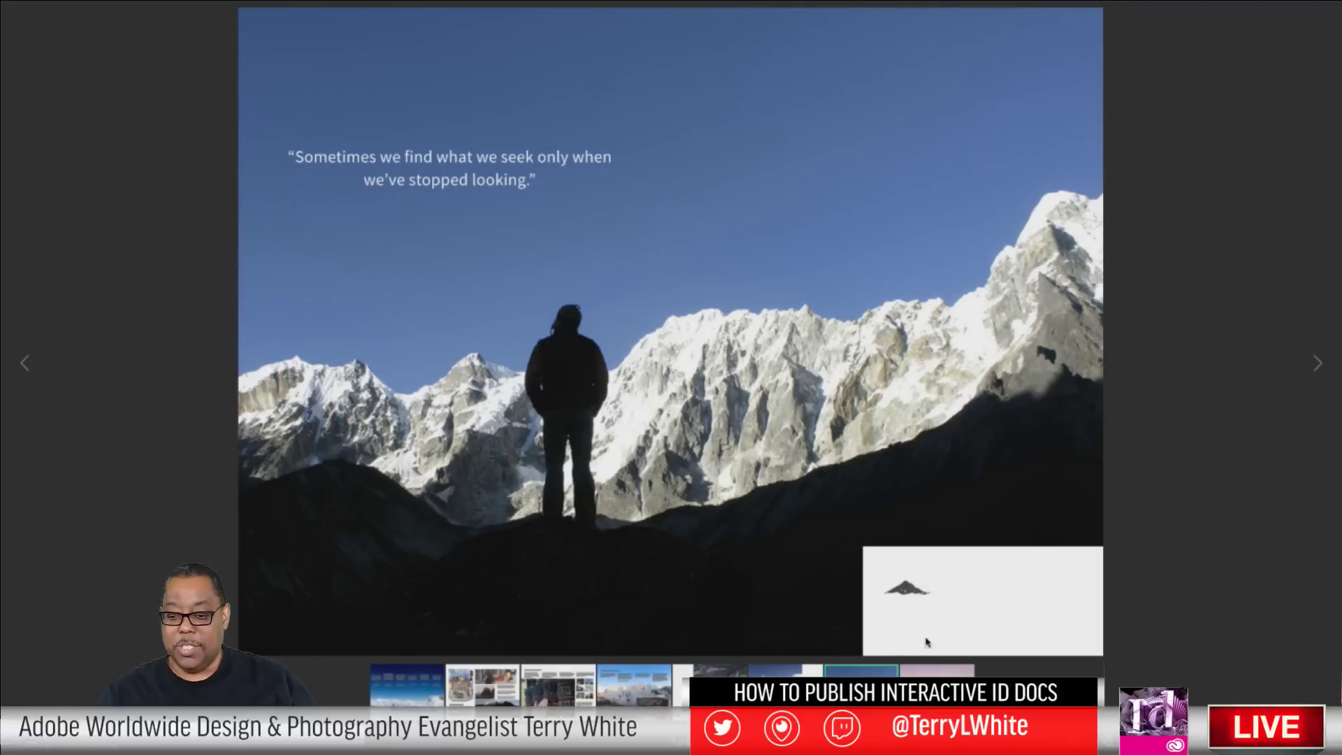
View the publication's closing page, leave full screen mode and toggle the page thumbnails.
{"action": "left_click", "coordinate": [965, 660]}
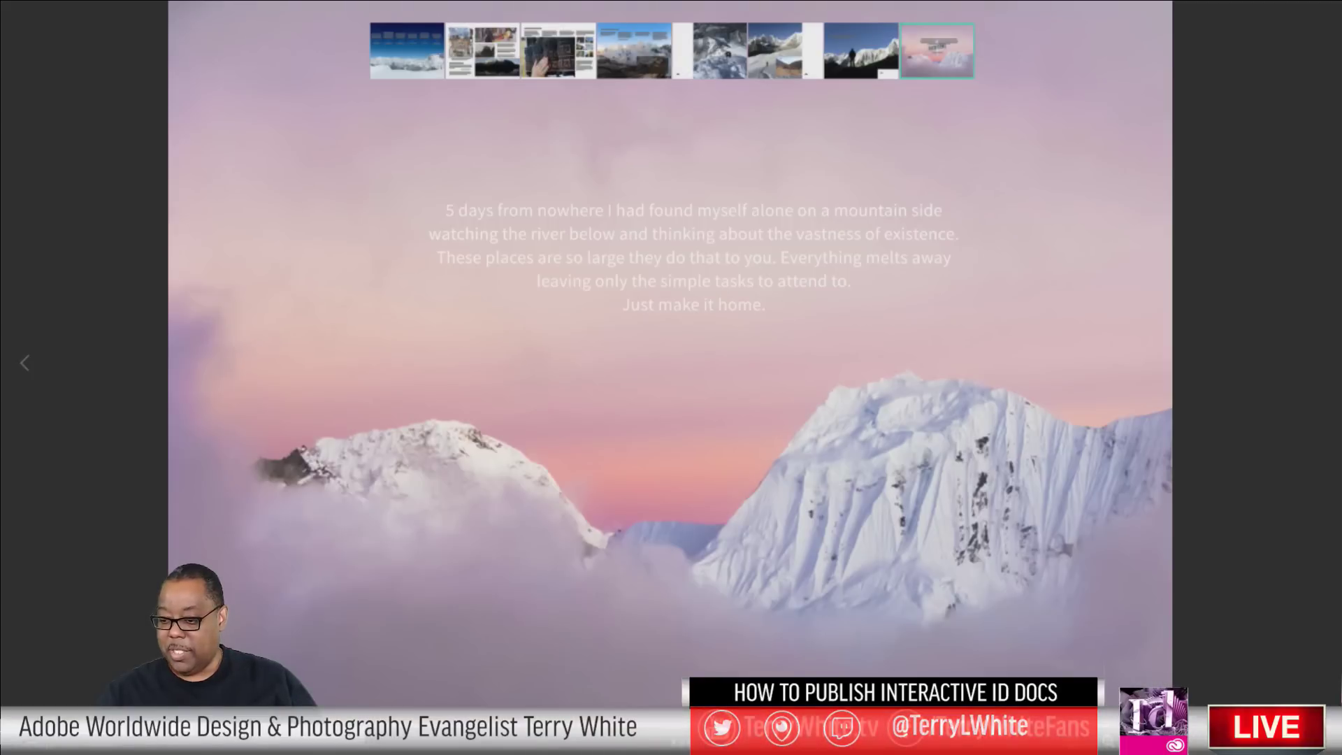
{"action": "key", "text": "Escape"}
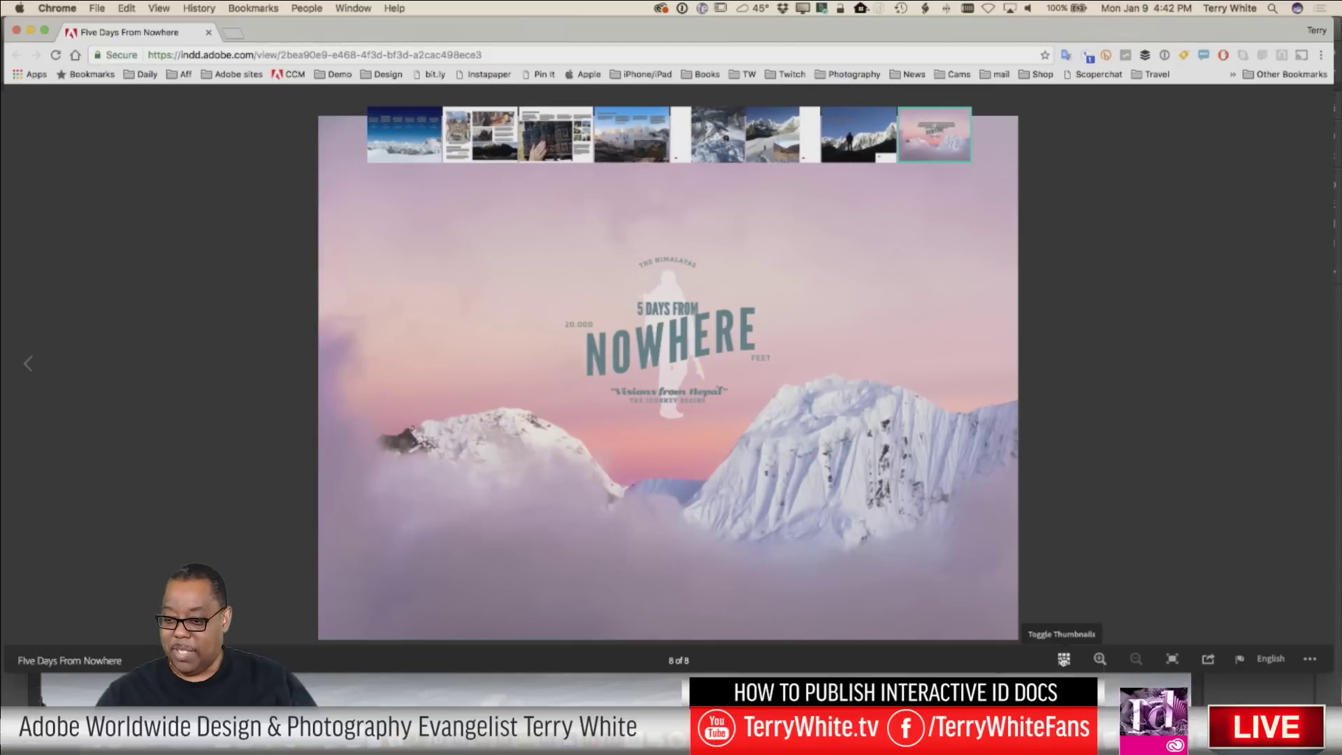
{"action": "left_click", "coordinate": [1063, 659]}
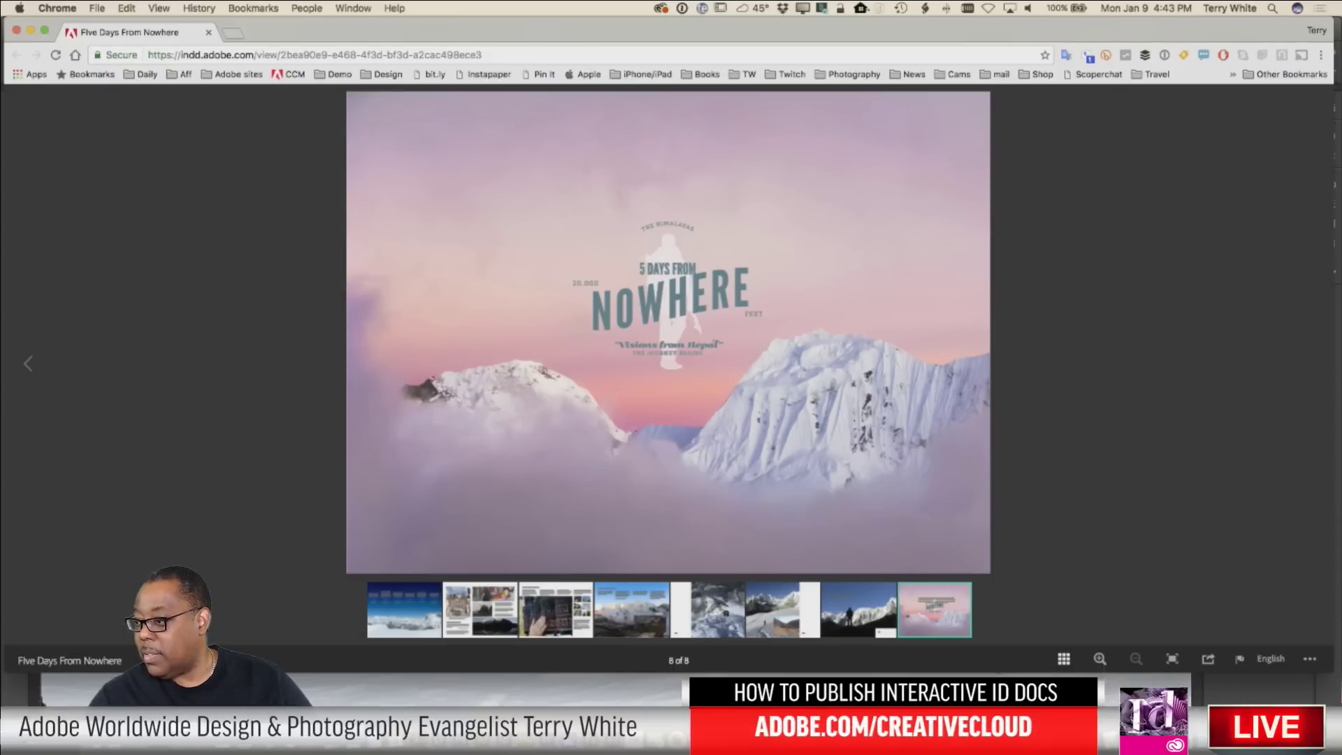
Switch to InDesign and close the Publish Online dialog.
{"action": "key", "text": "super+Tab"}
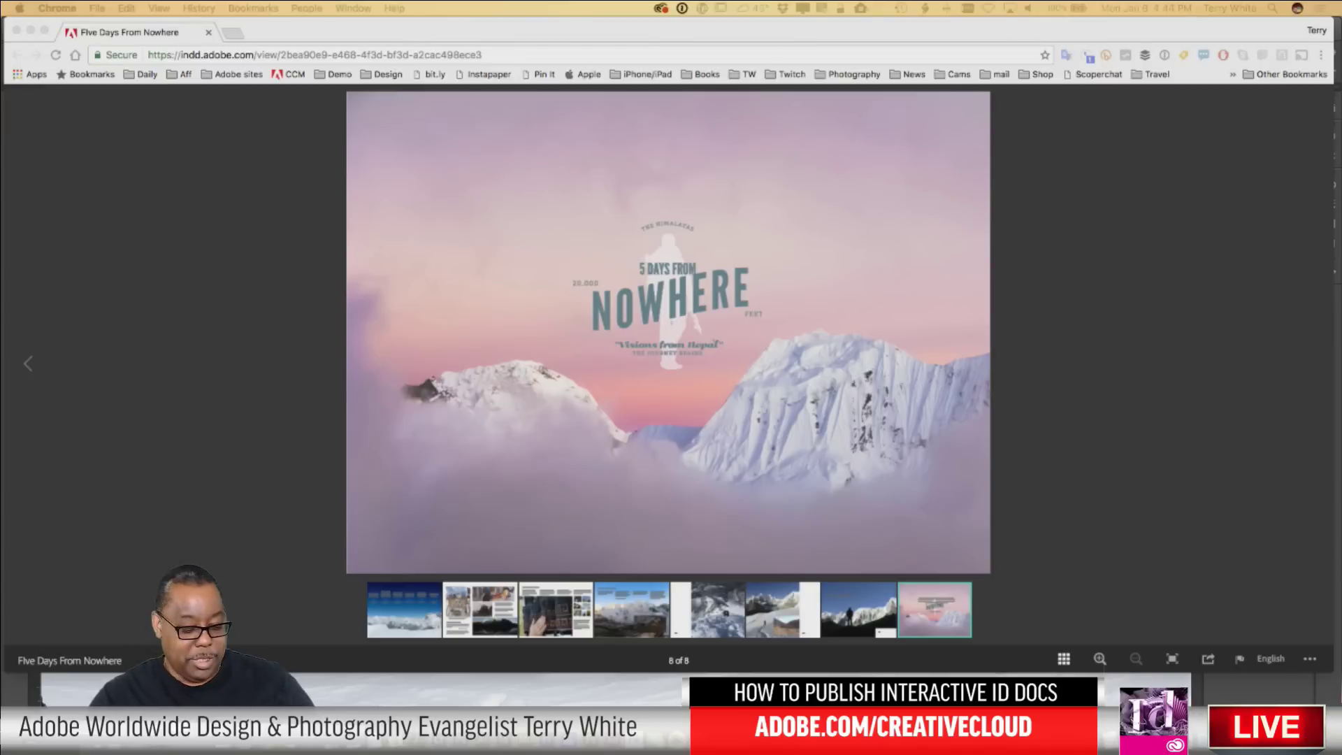
{"action": "key", "text": "super+Tab"}
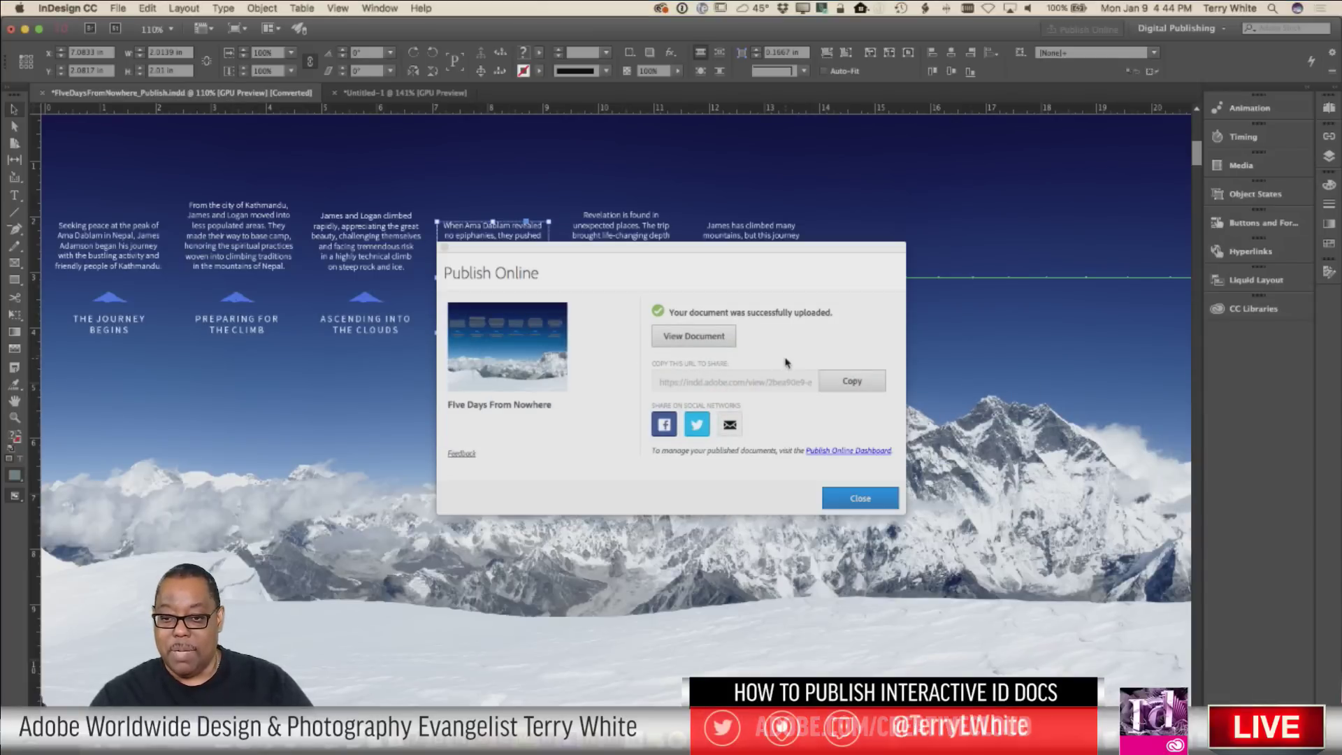
{"action": "left_click", "coordinate": [843, 498]}
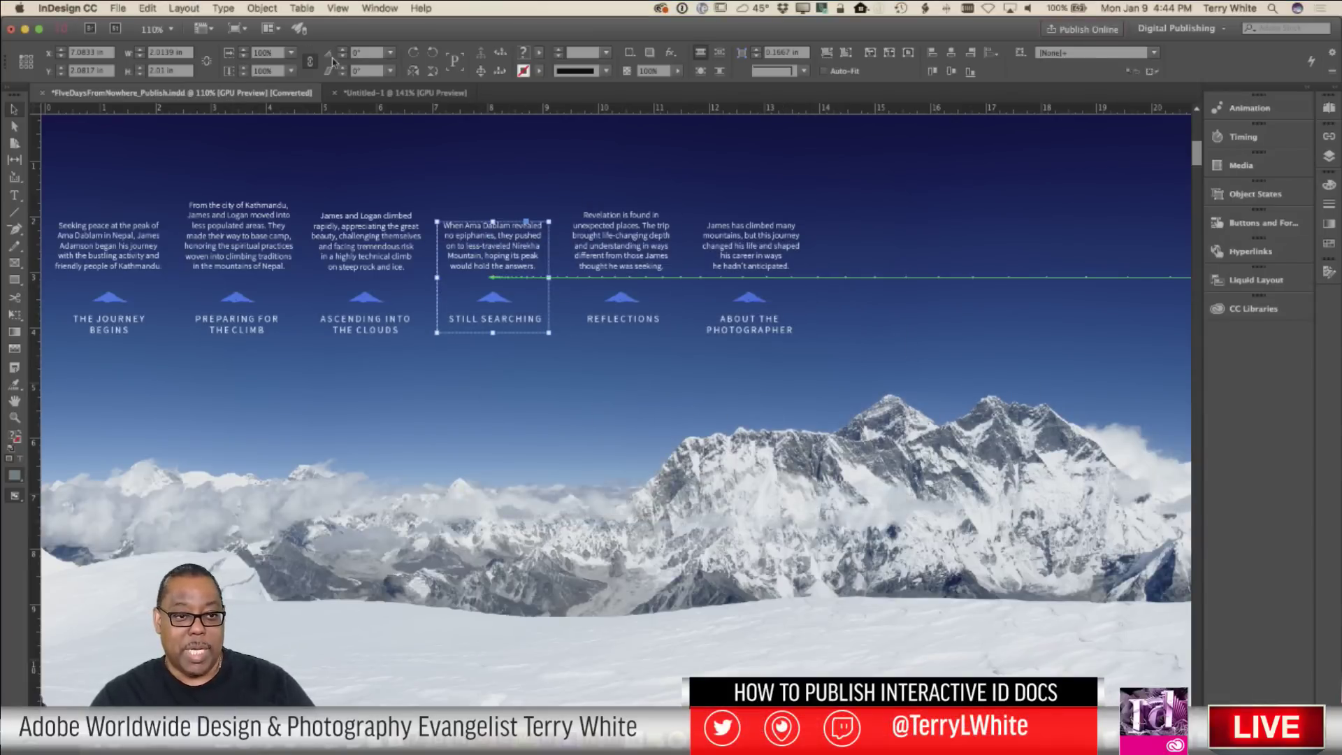
Switch to the Untitled-1 document and examine the animation presets available for the pink rectangle.
{"action": "left_click", "coordinate": [392, 92]}
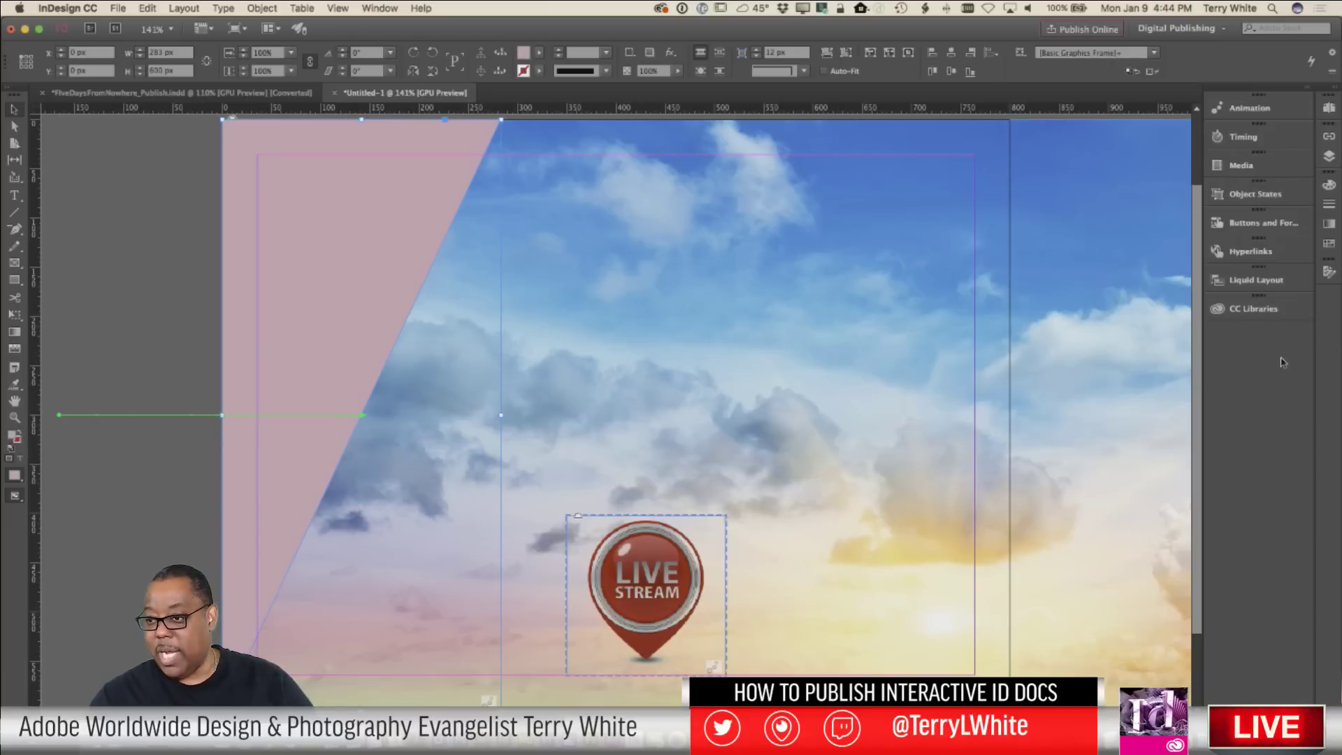
{"action": "left_click", "coordinate": [1243, 112]}
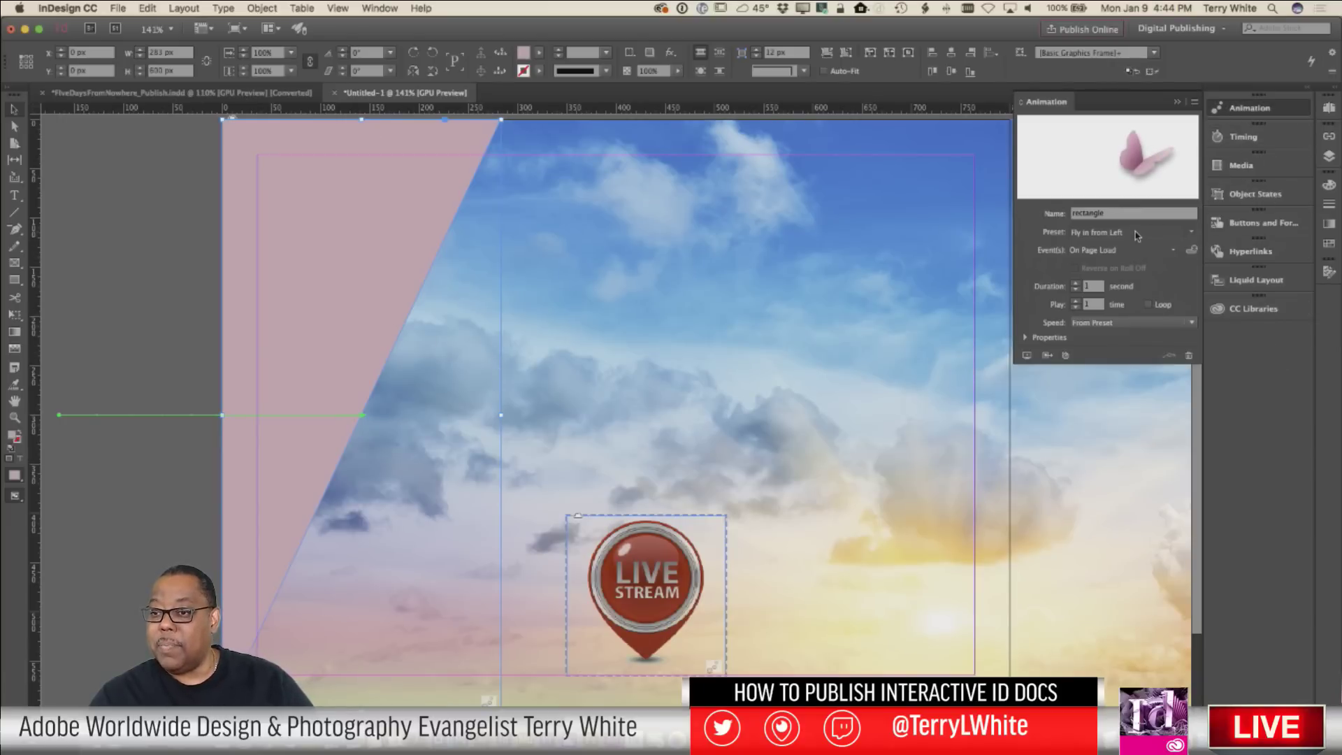
{"action": "left_click", "coordinate": [1192, 232]}
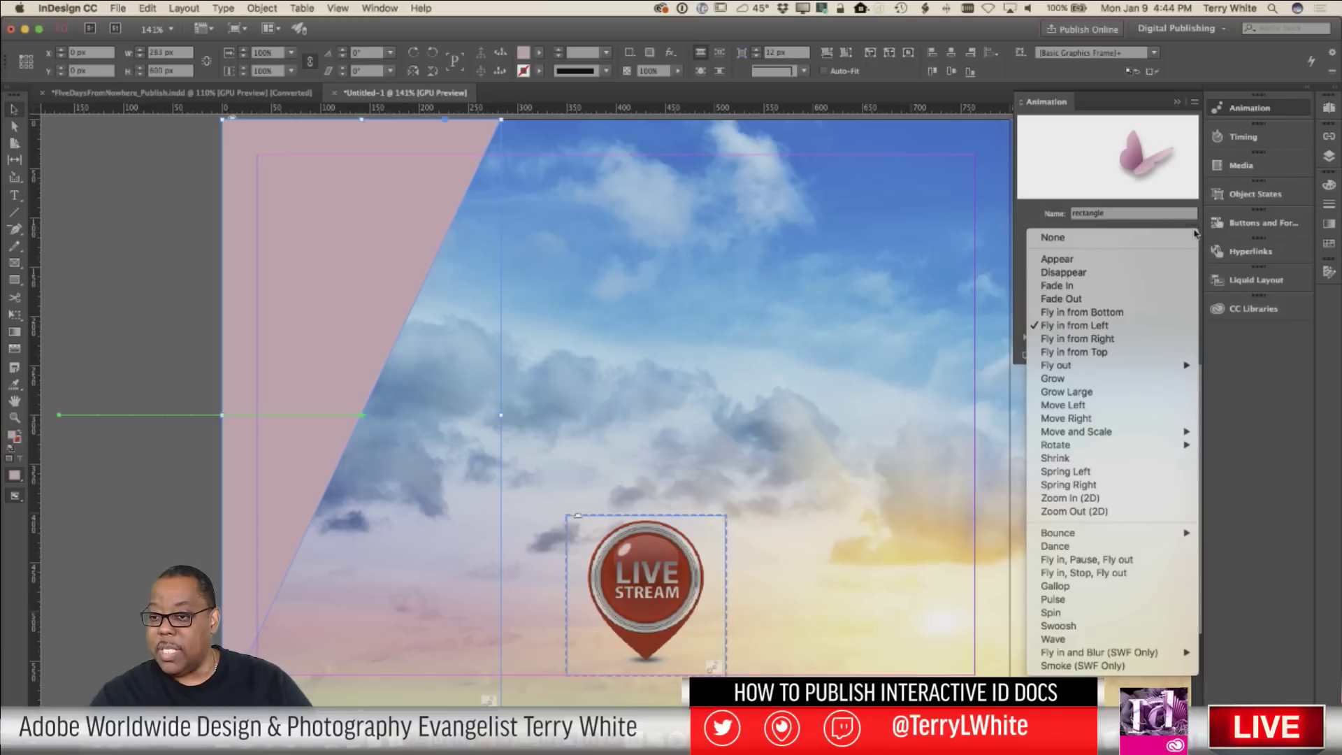
{"action": "mouse_move", "coordinate": [1153, 365]}
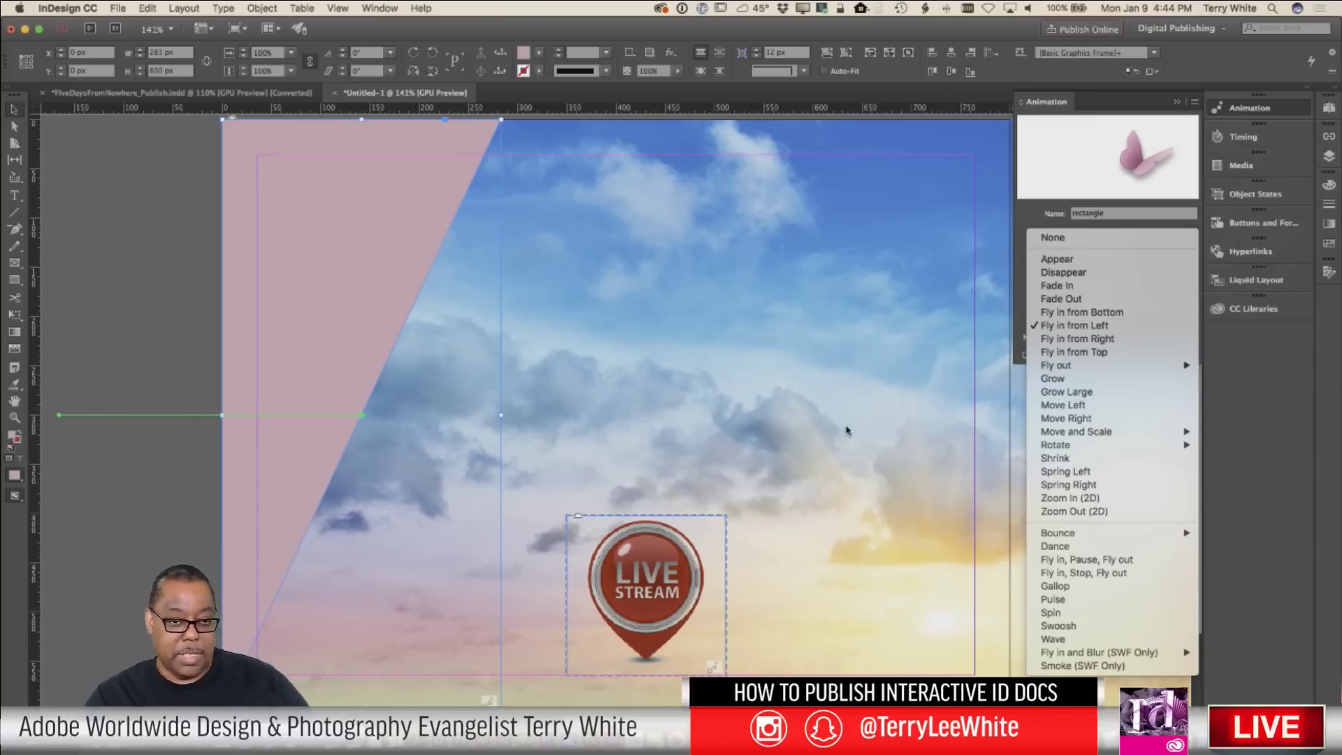
Look at the published document in Chrome, return to InDesign and open the Publish Online Dashboard.
{"action": "key", "text": "super+Tab"}
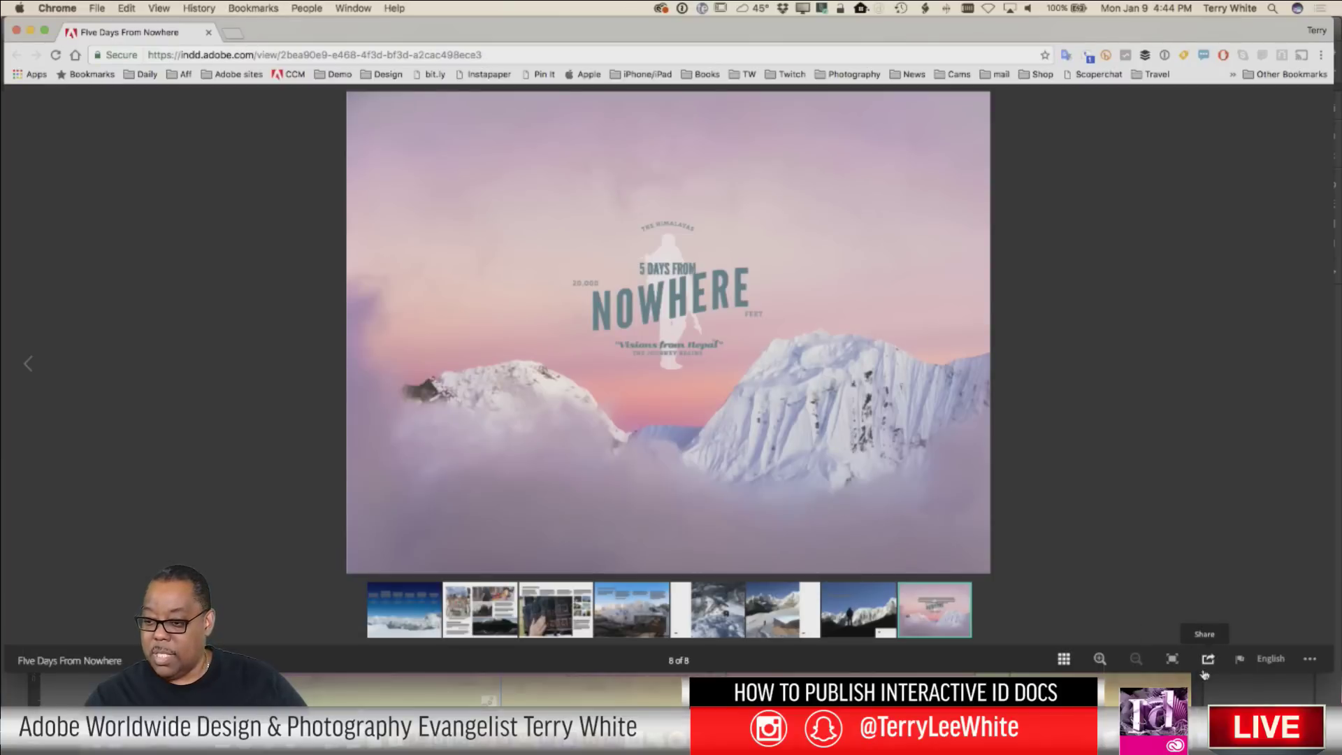
{"action": "key", "text": "super+Tab"}
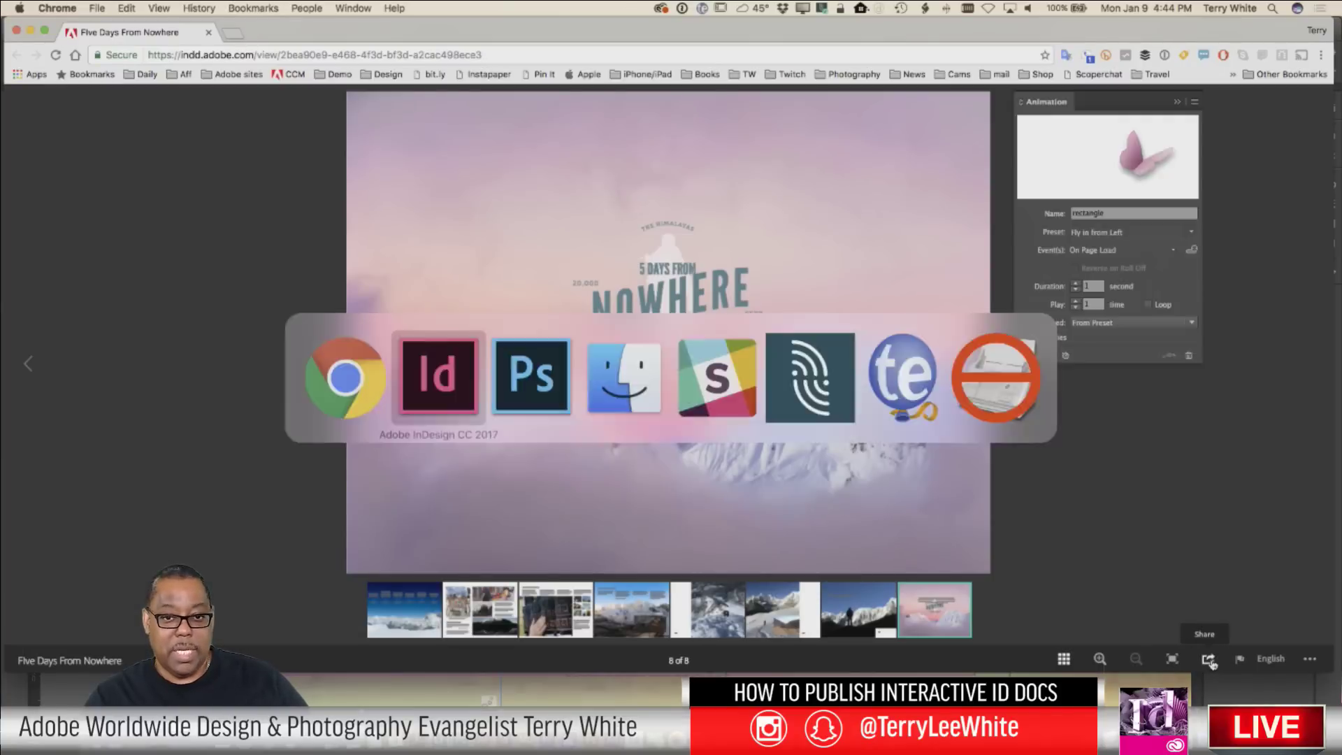
{"action": "left_click", "coordinate": [91, 8]}
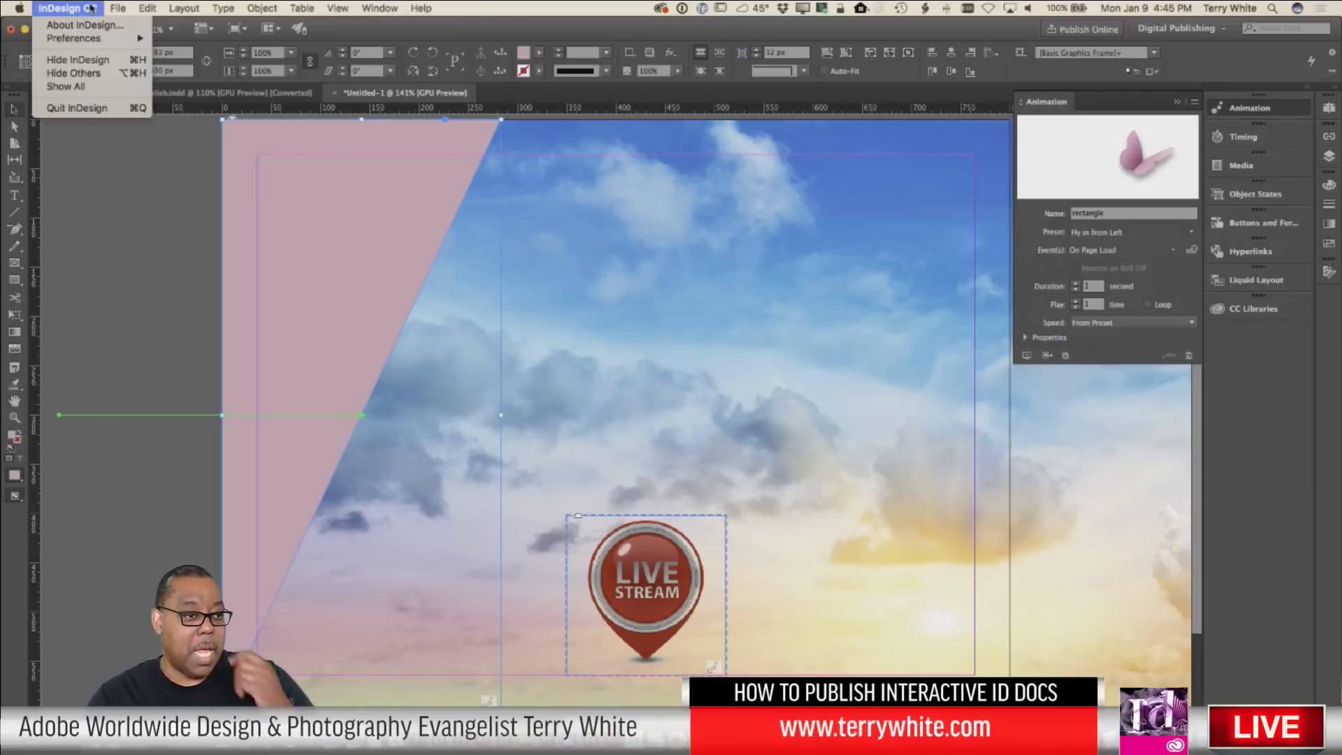
{"action": "mouse_move", "coordinate": [114, 7]}
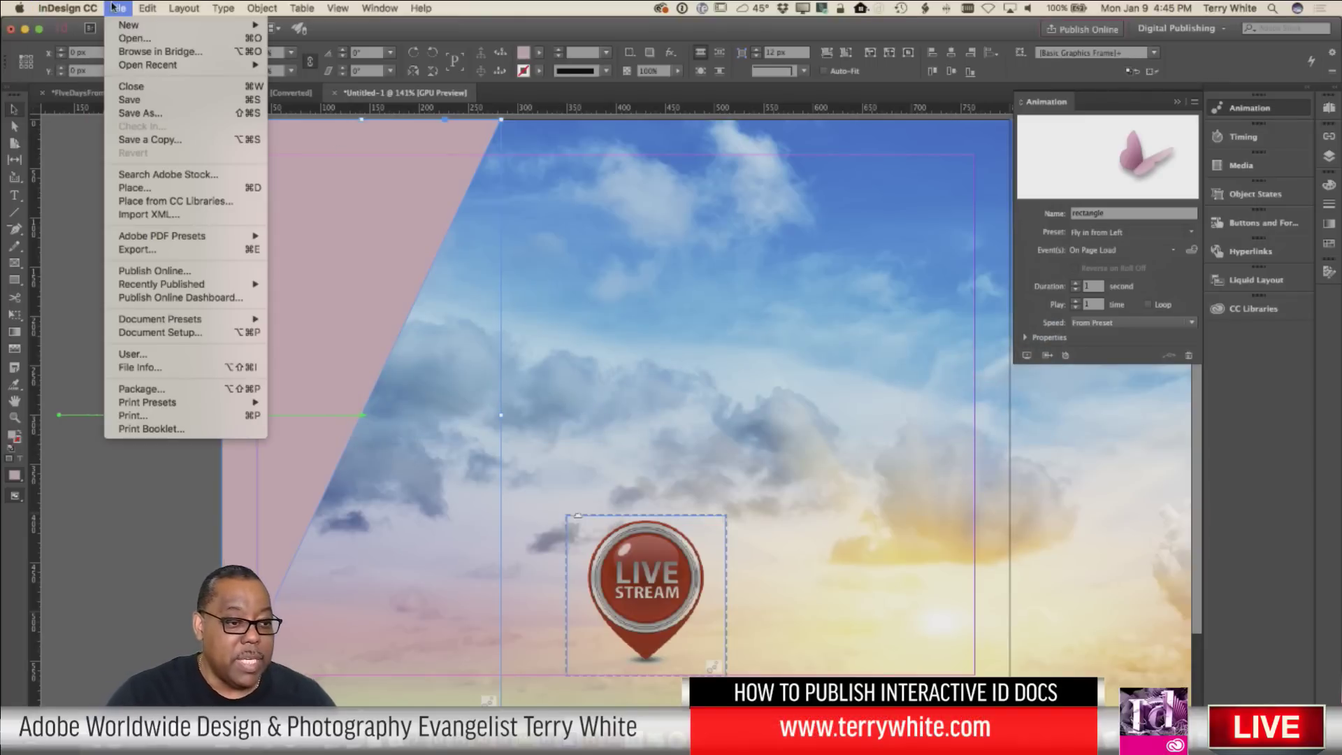
{"action": "left_click", "coordinate": [180, 297]}
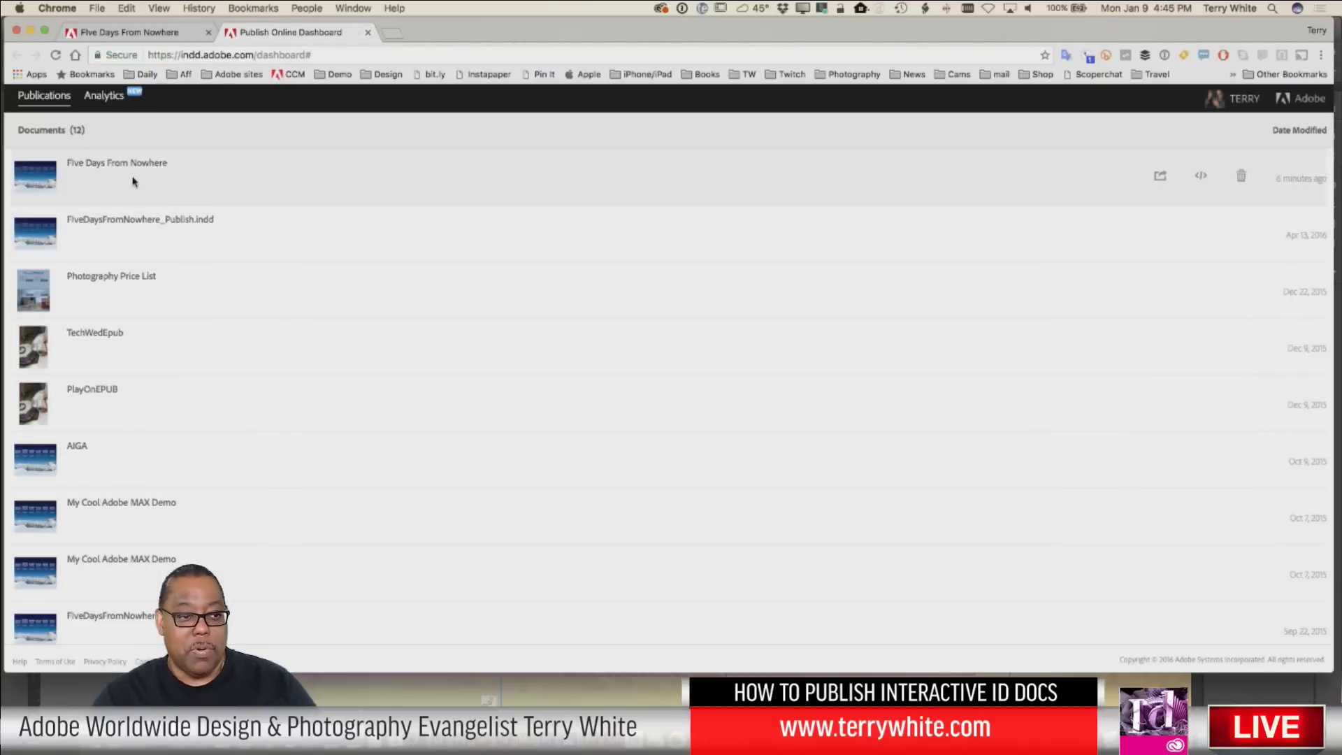
Open Five Days From Nowhere from the dashboard and close it, then view the analytics overview.
{"action": "left_click", "coordinate": [135, 168]}
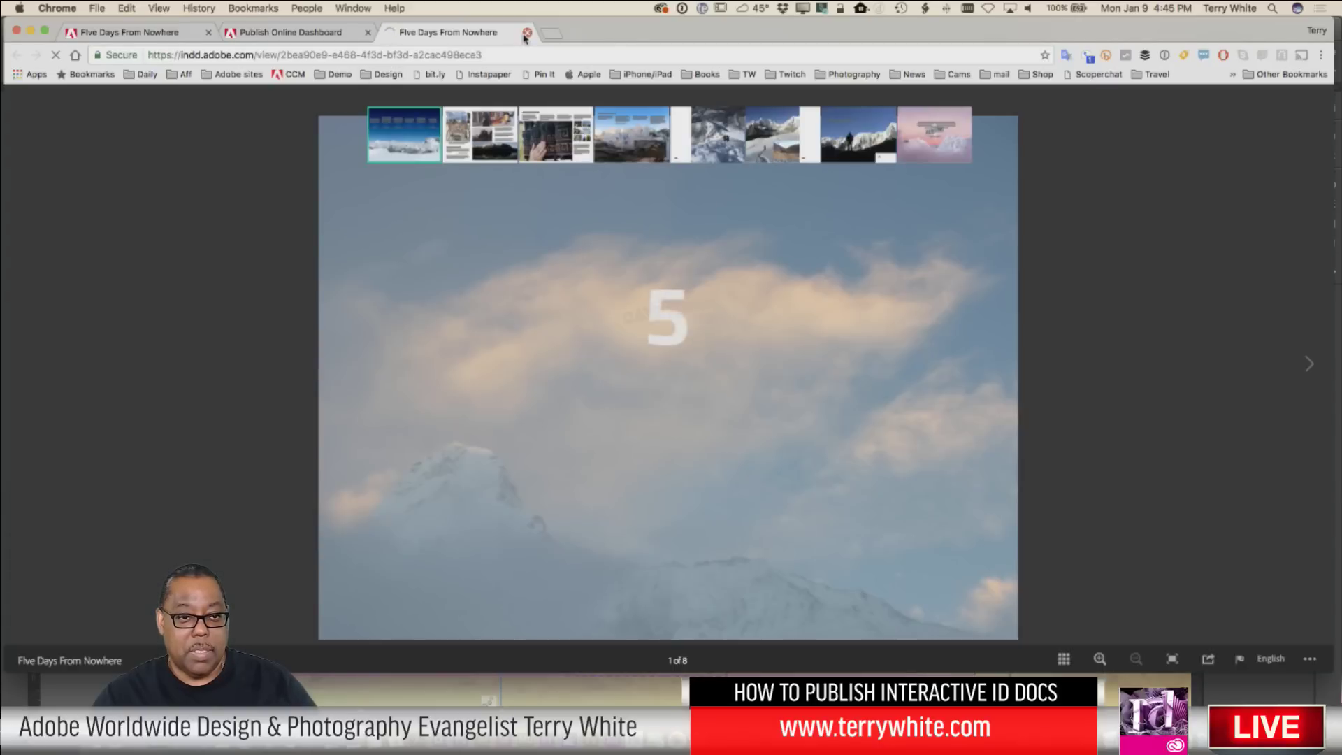
{"action": "left_click", "coordinate": [527, 32]}
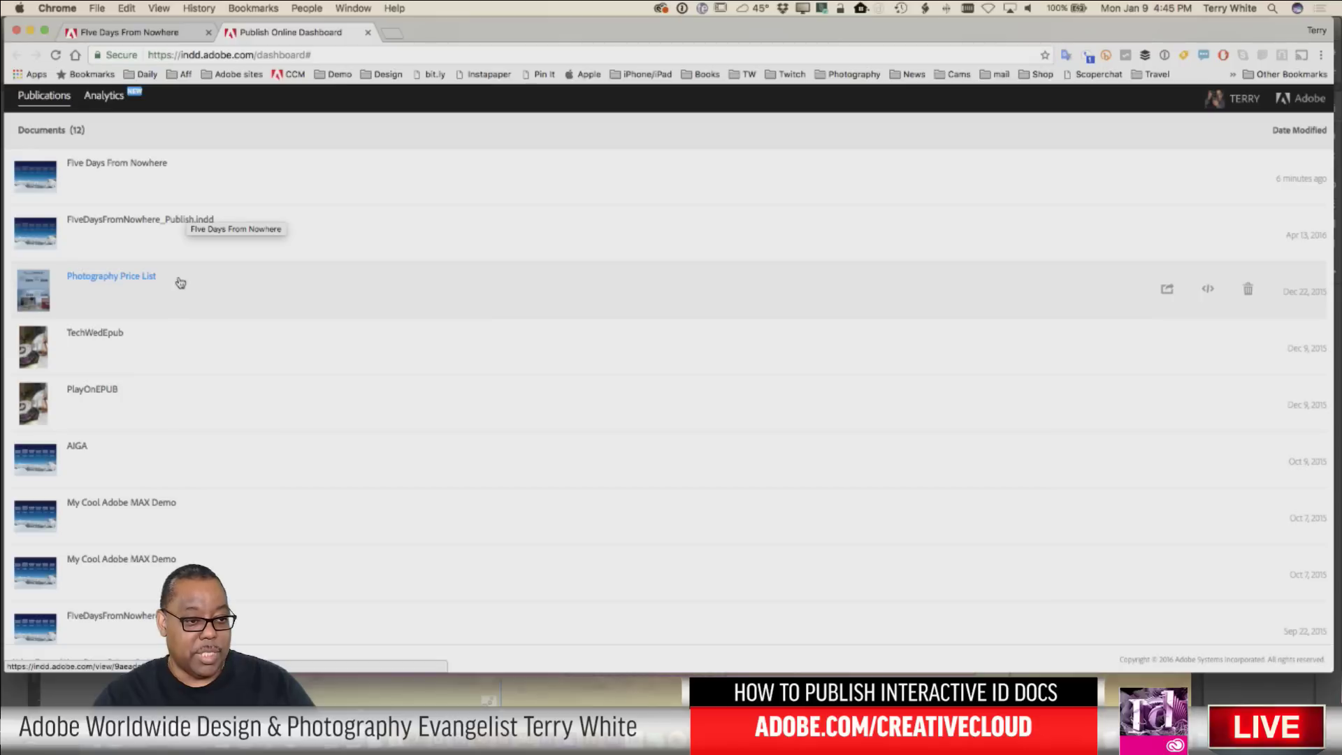
{"action": "left_click", "coordinate": [111, 96]}
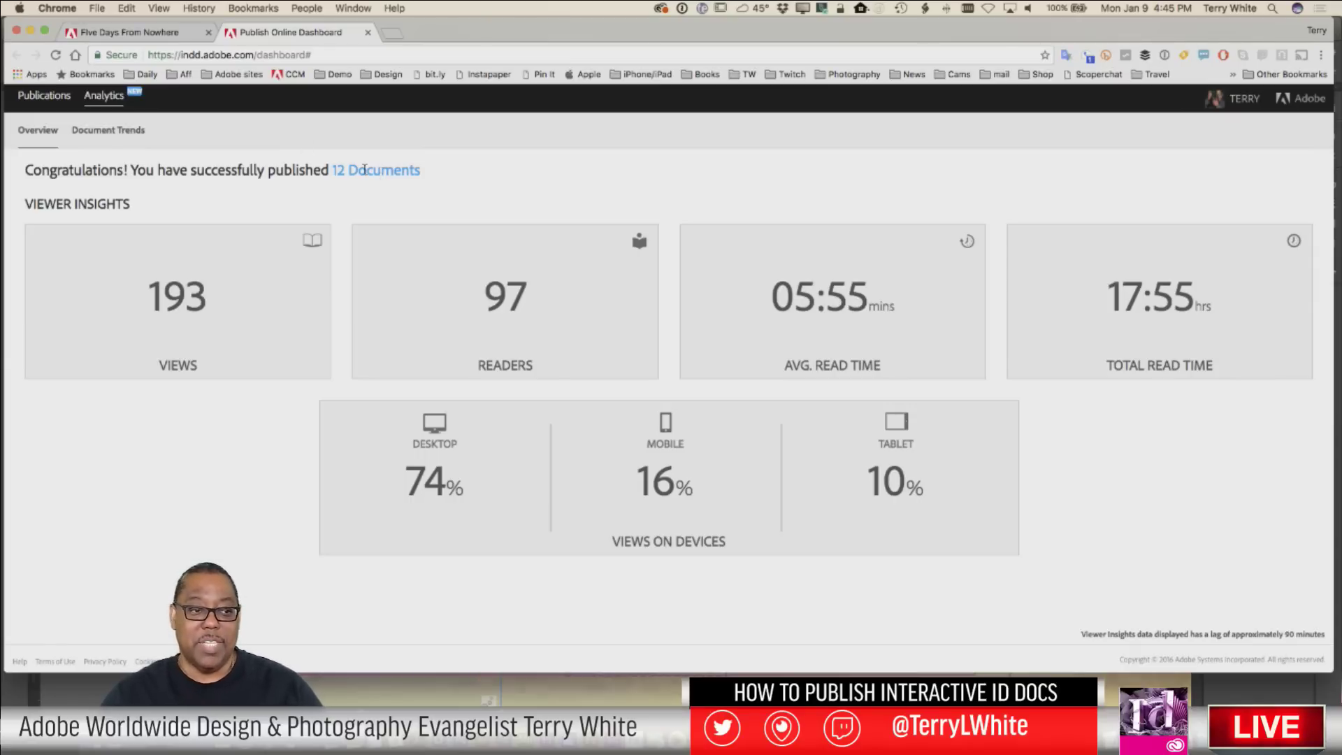
Bring the published document back into view in the browser and return to the Untitled-1 document in InDesign.
{"action": "left_click", "coordinate": [98, 32]}
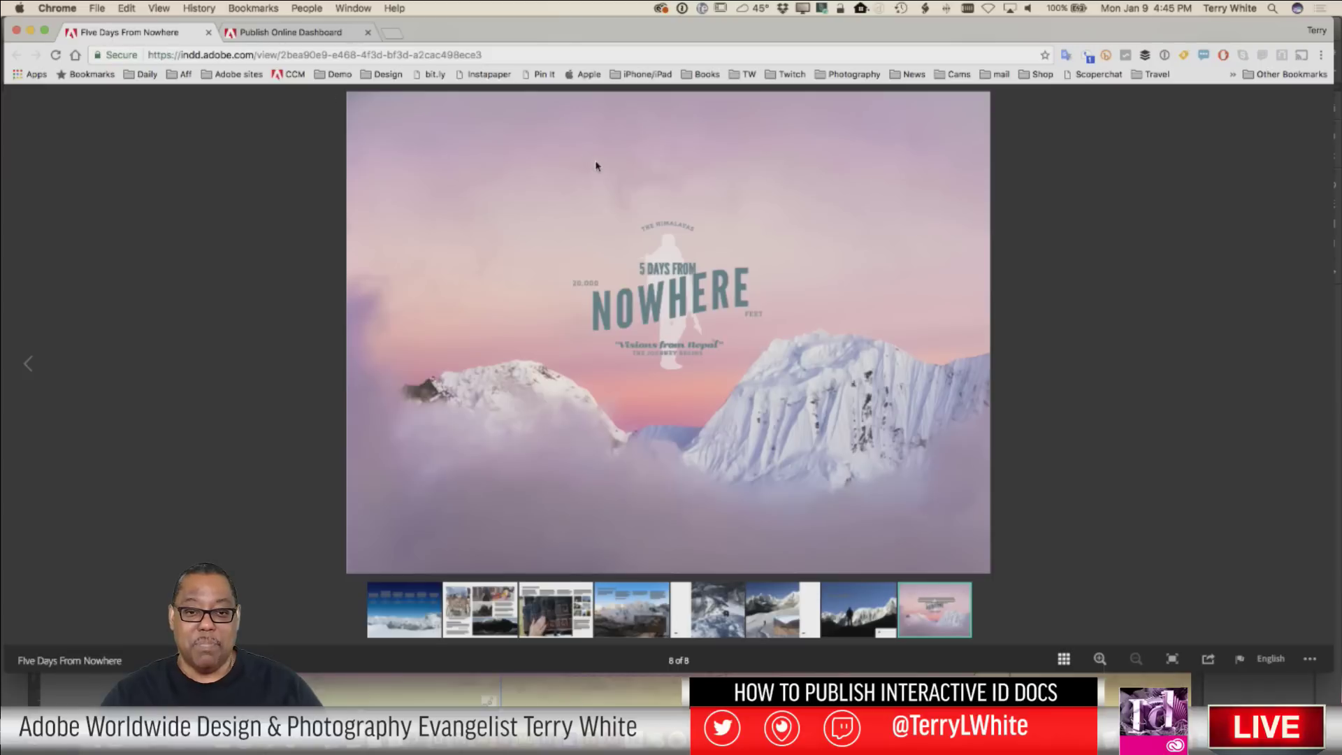
{"action": "key", "text": "super+Tab"}
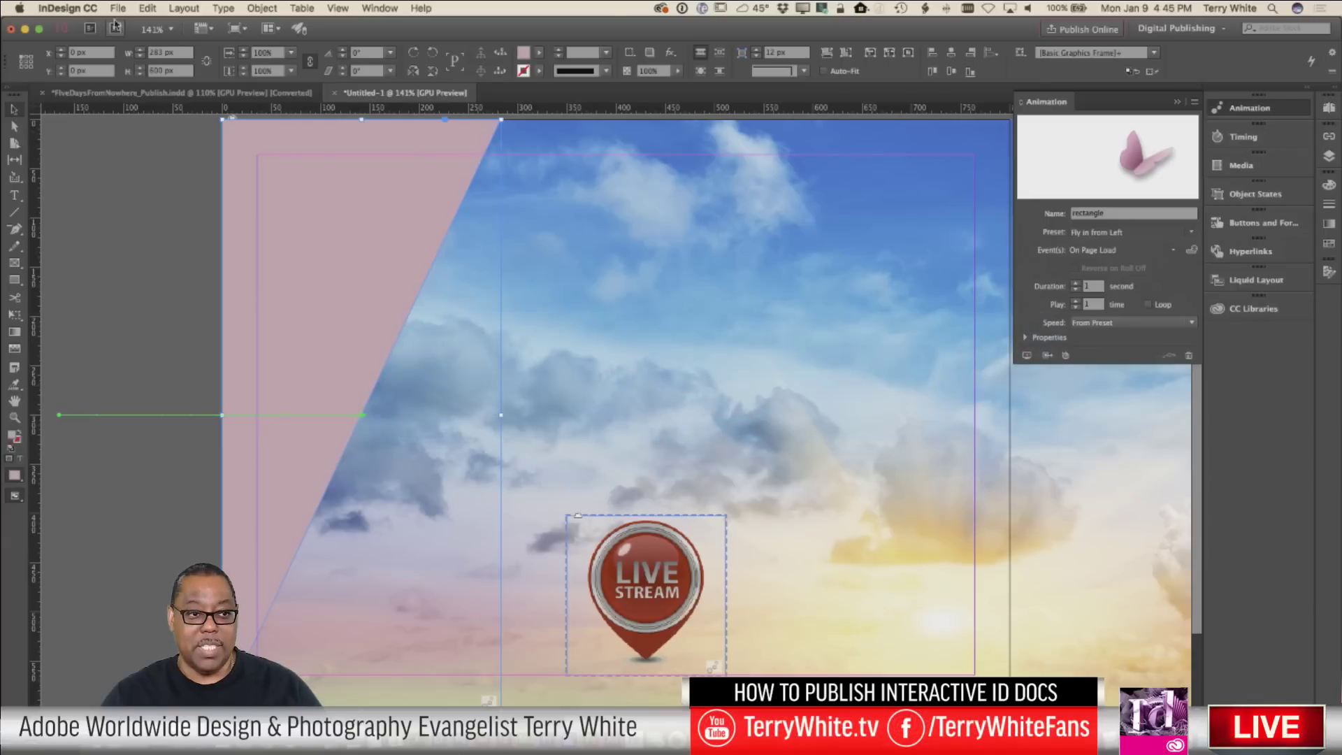
{"action": "left_click", "coordinate": [118, 8]}
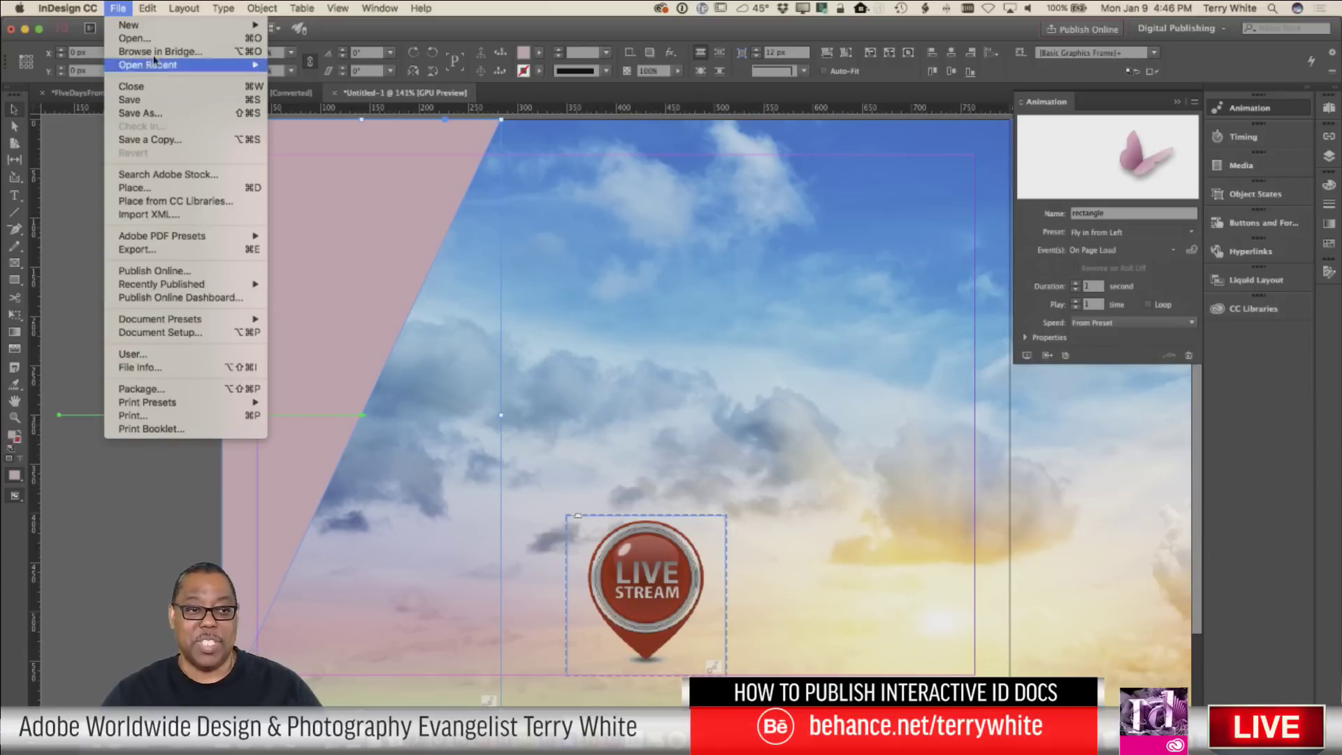
{"action": "left_click", "coordinate": [706, 416]}
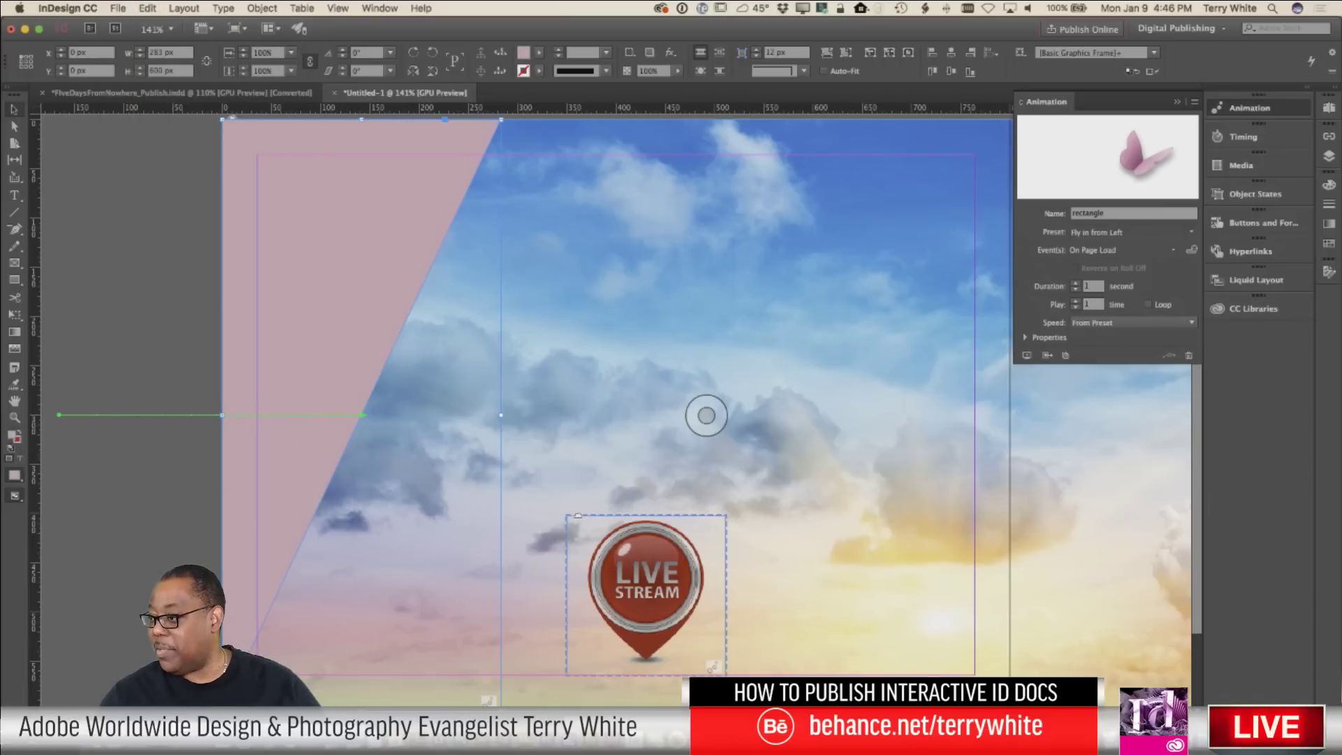